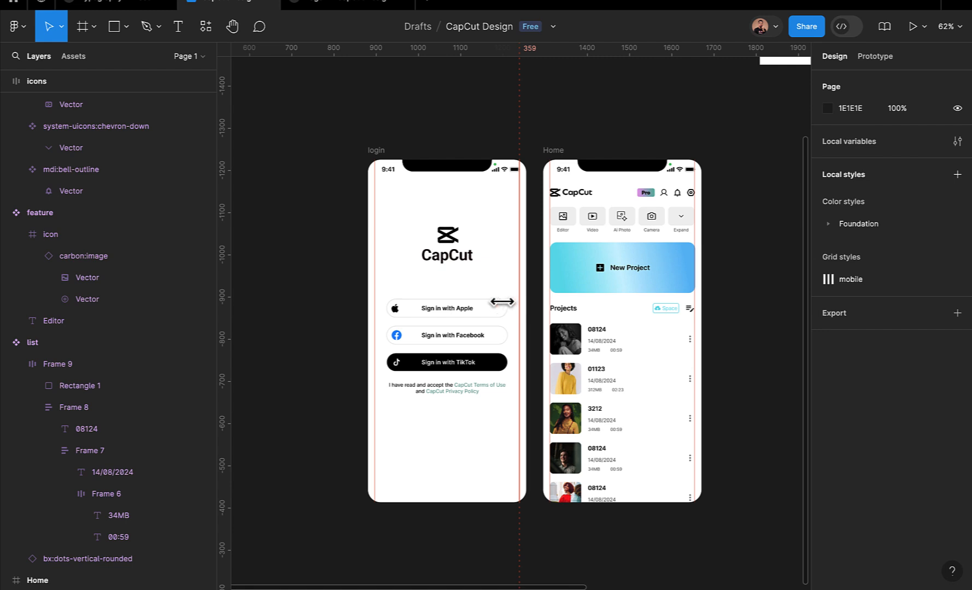
scroll(532, 322, down, 1)
scroll(532, 322, right, 1)
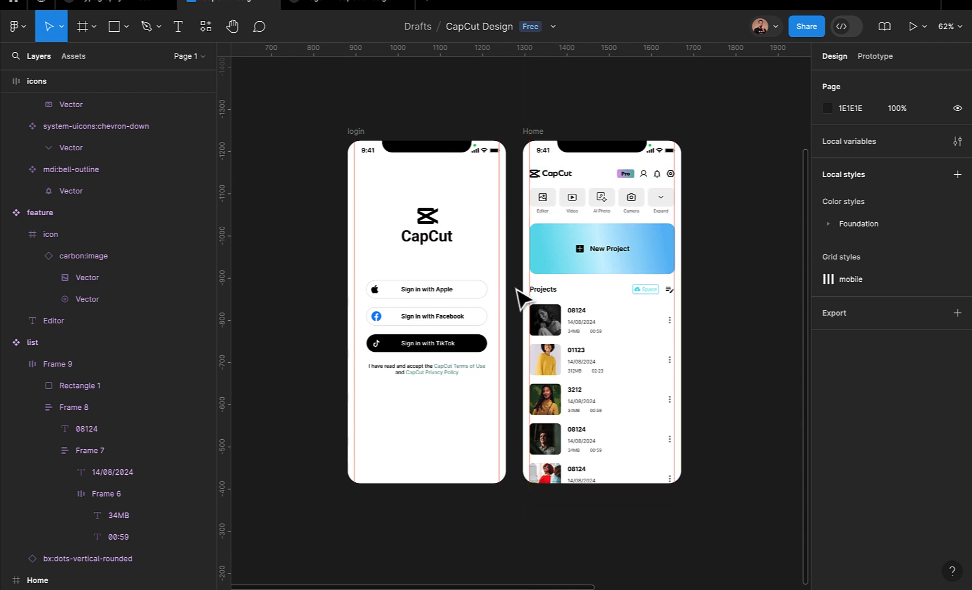
scroll(519, 327, up, 2)
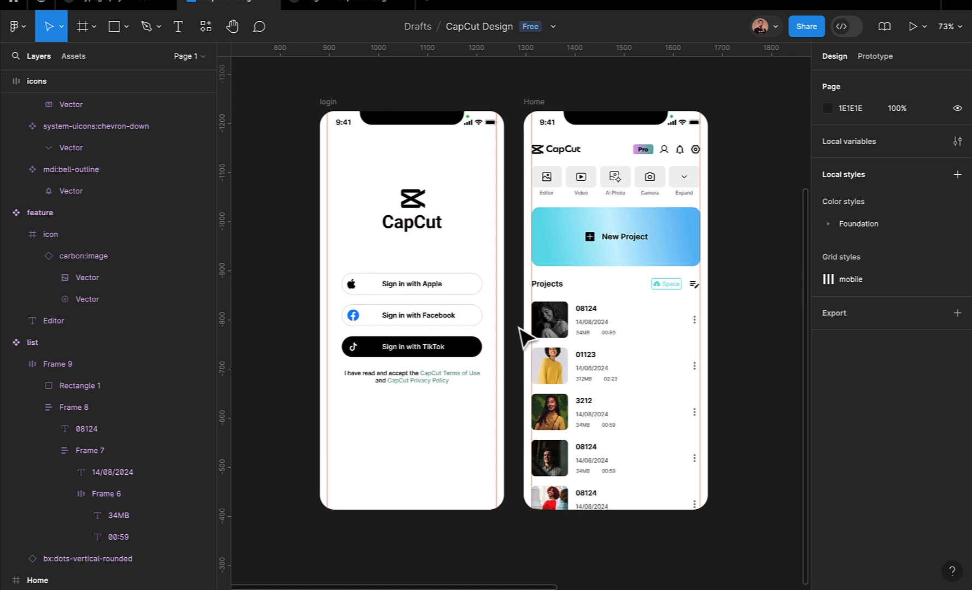
scroll(518, 327, up, 2)
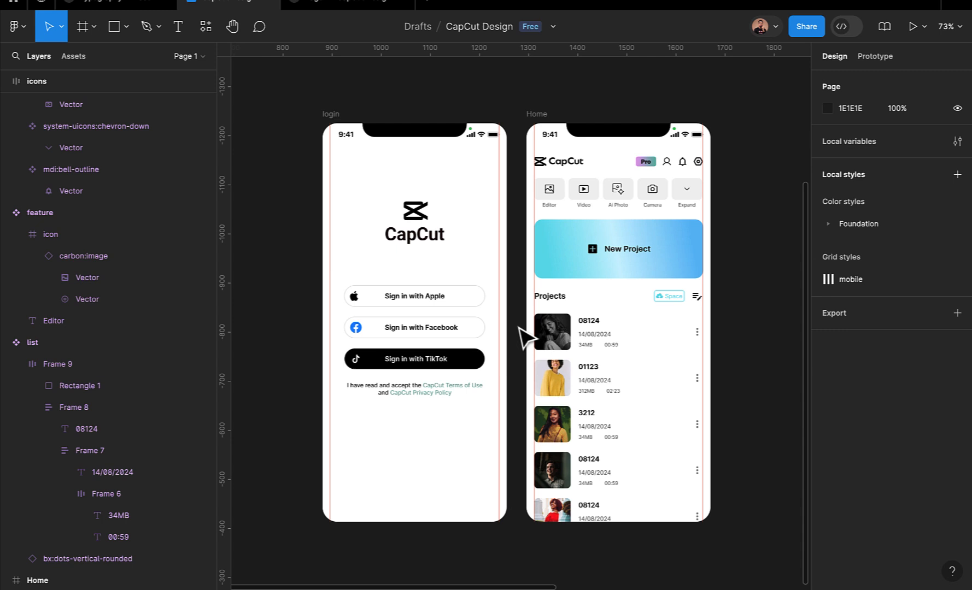
- Add a PNG export setting at 2x scale to the login and Home frames together
click(330, 116)
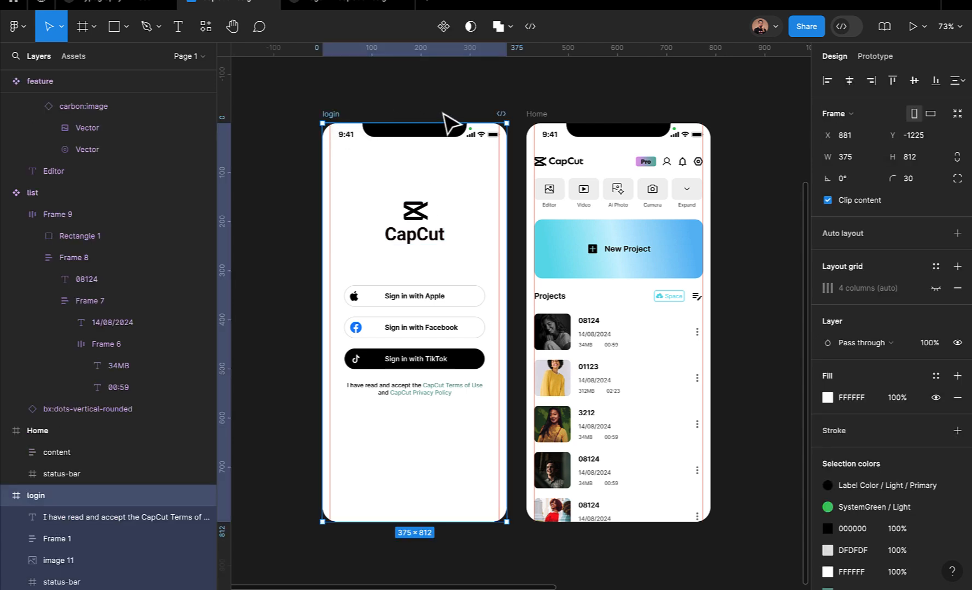
shift+click(543, 114)
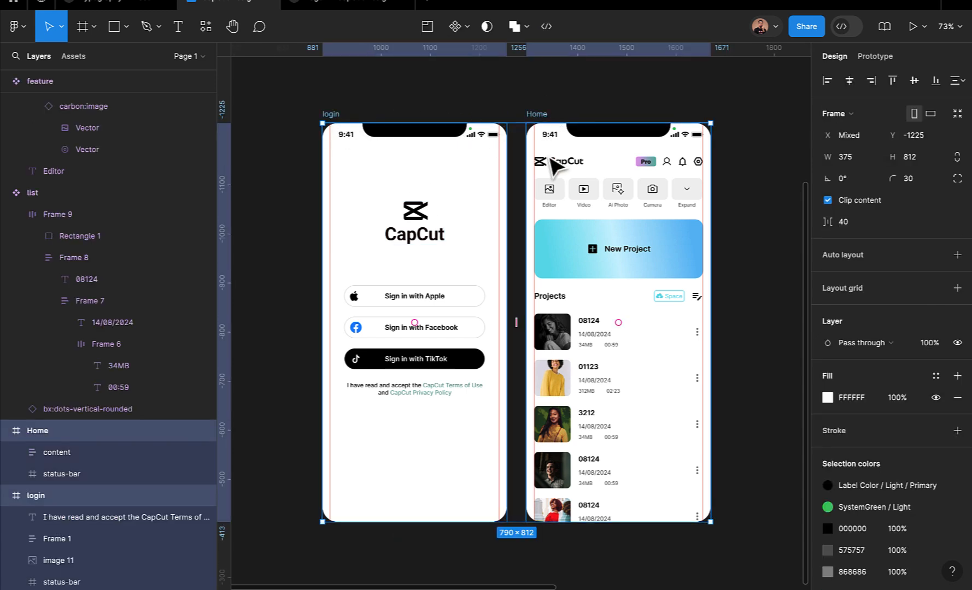
scroll(881, 492, down, 3)
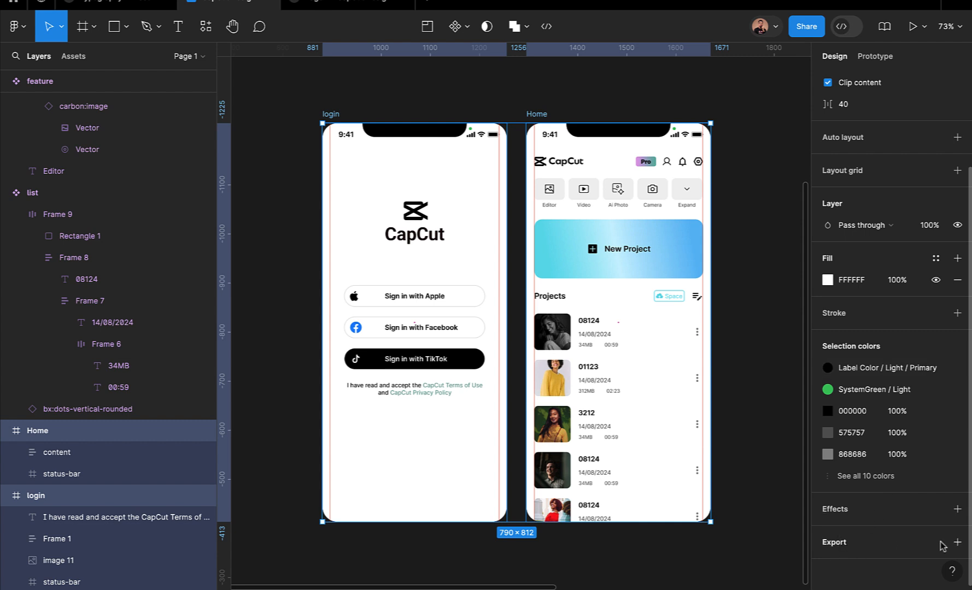
click(957, 542)
scroll(916, 516, down, 2)
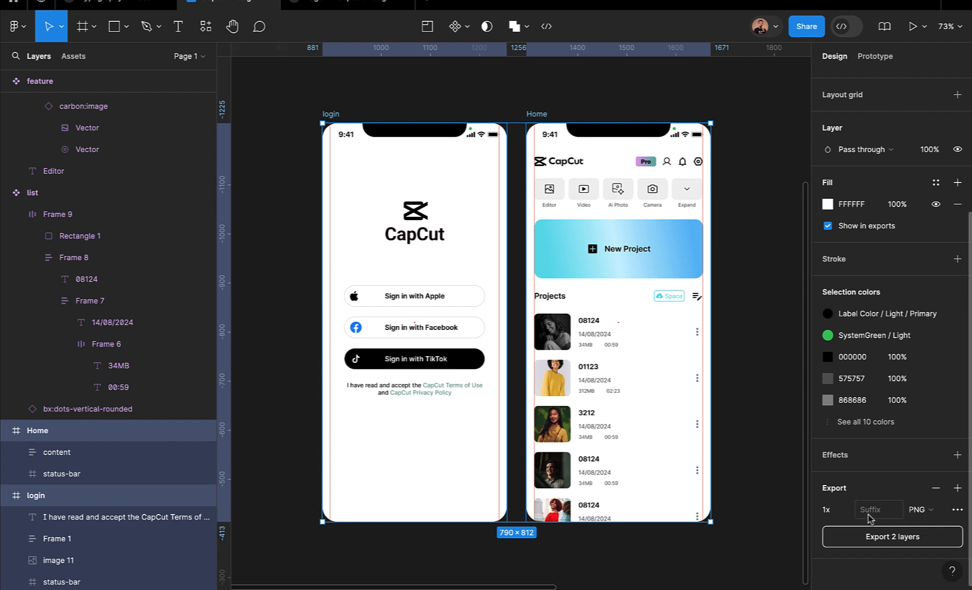
click(849, 514)
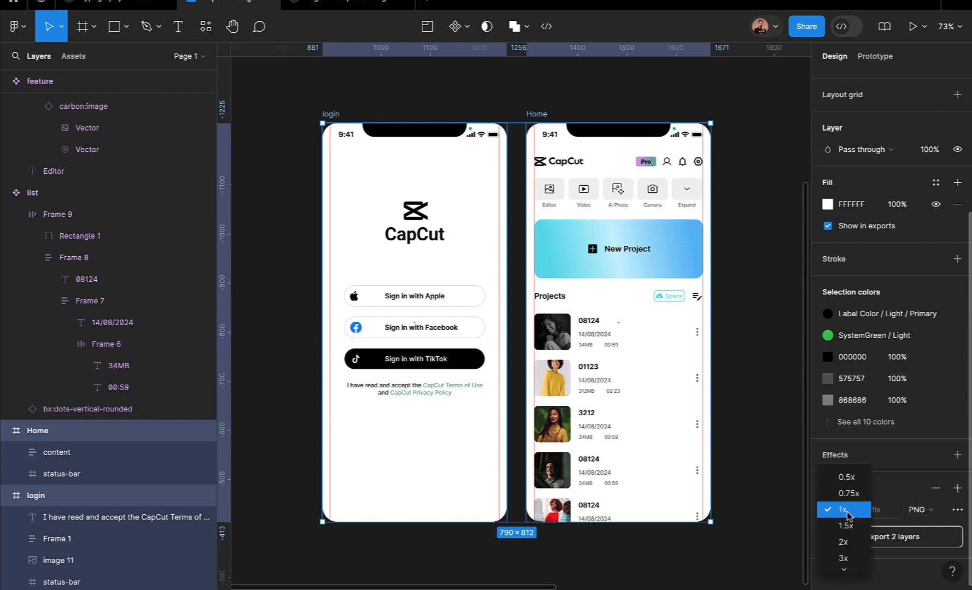
click(846, 543)
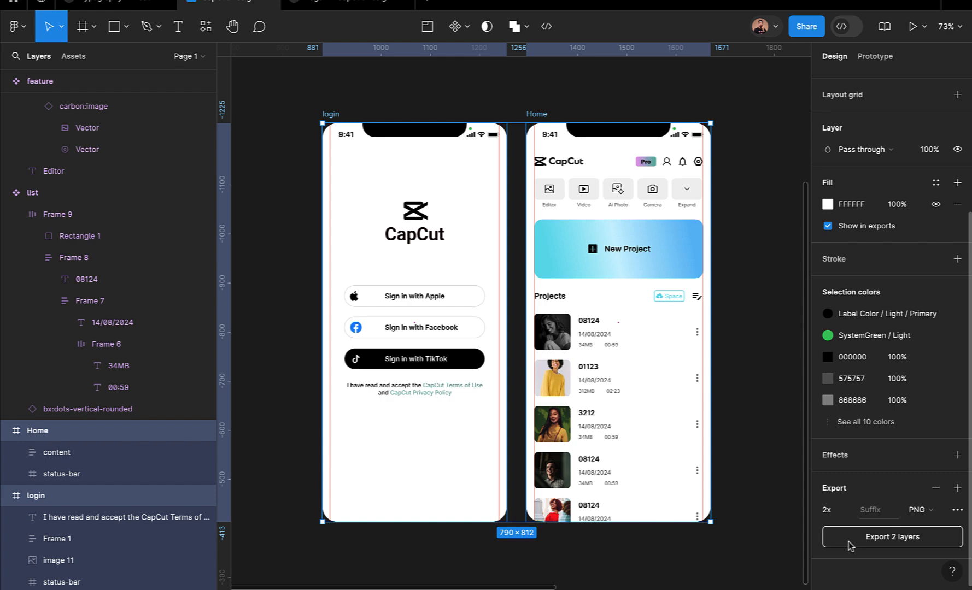
- Export both frames to the Downloads folder, replacing the existing login.png, and deselect them
click(892, 537)
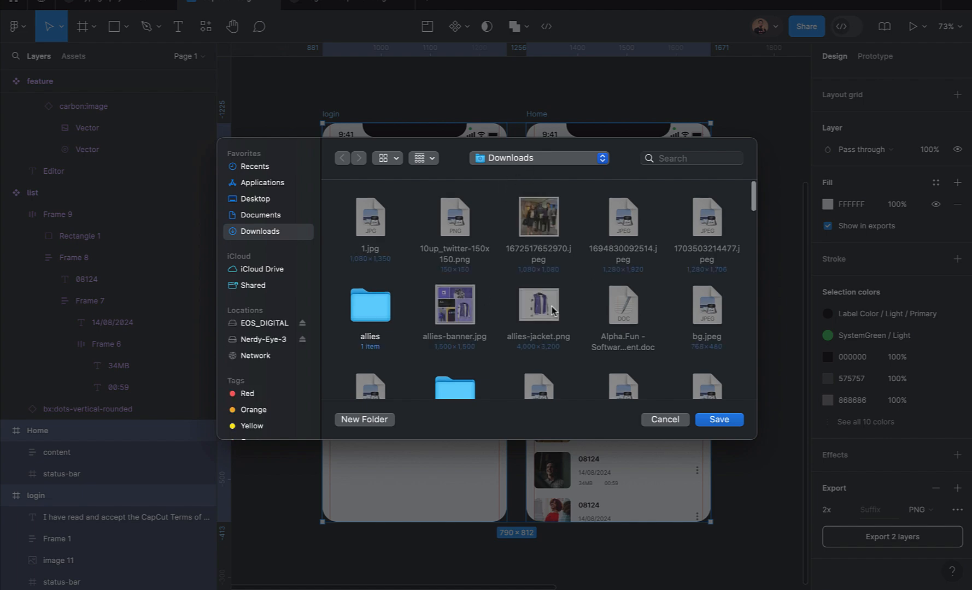
scroll(552, 310, down, 6)
scroll(551, 311, up, 7)
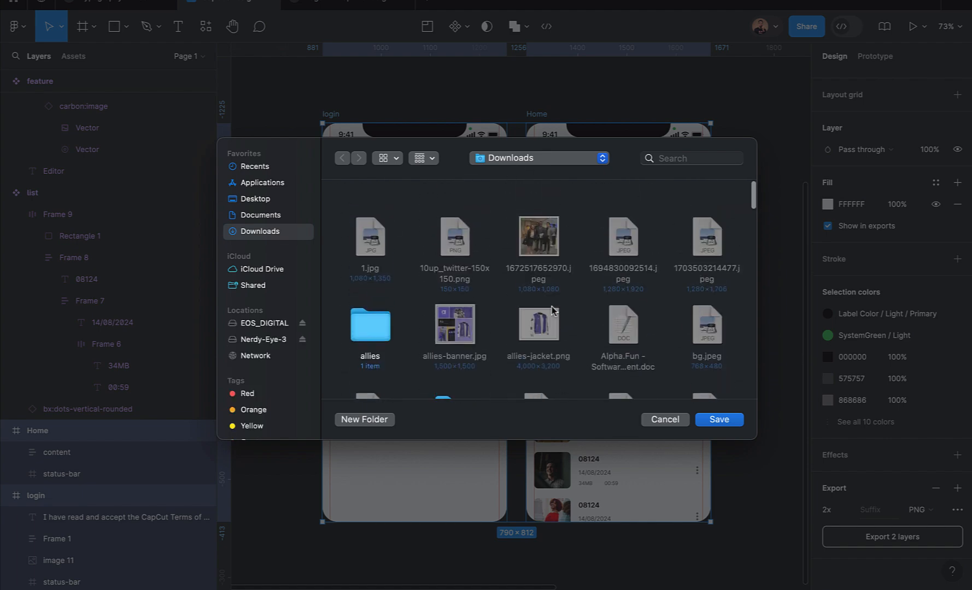
click(719, 420)
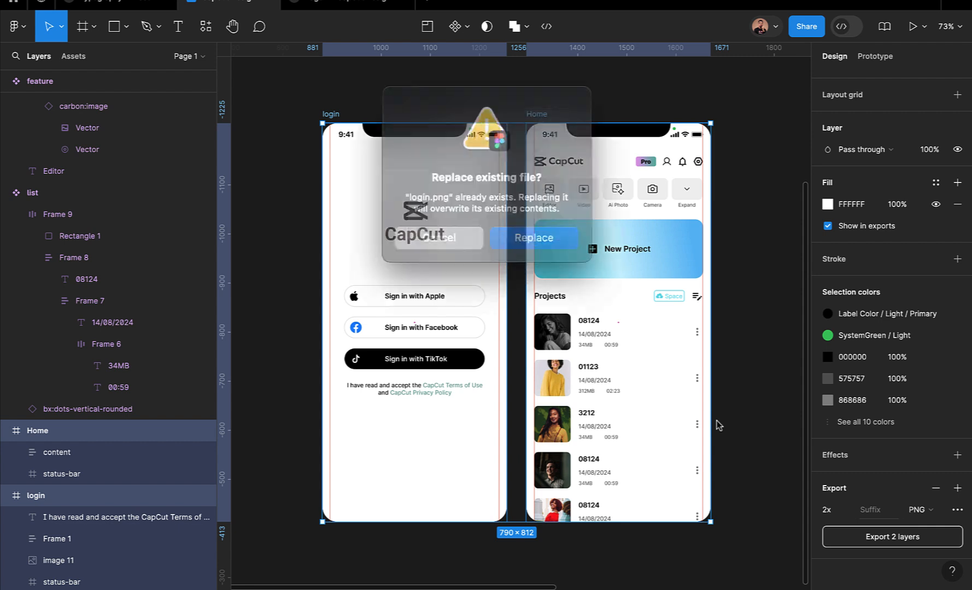
click(522, 232)
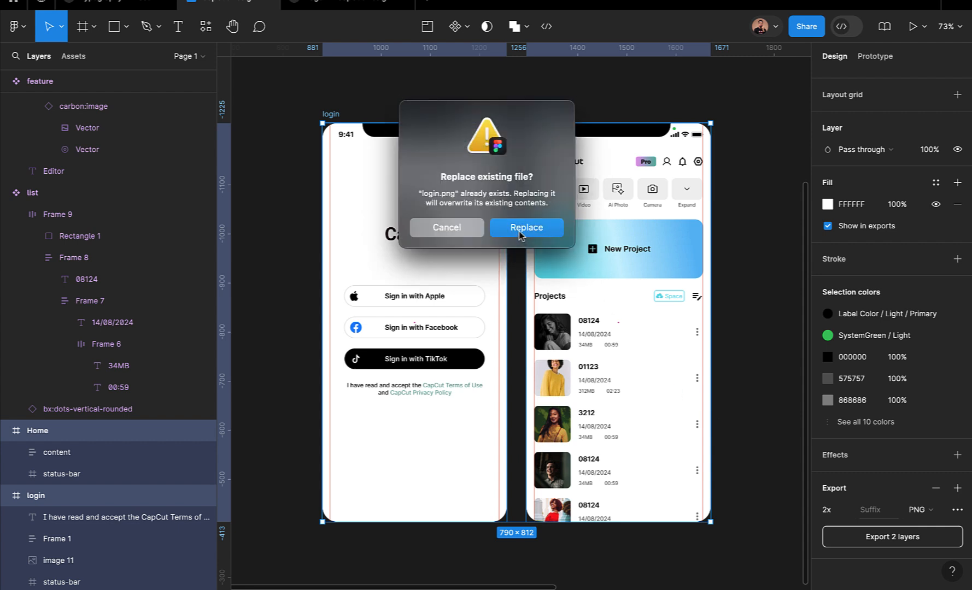
click(763, 298)
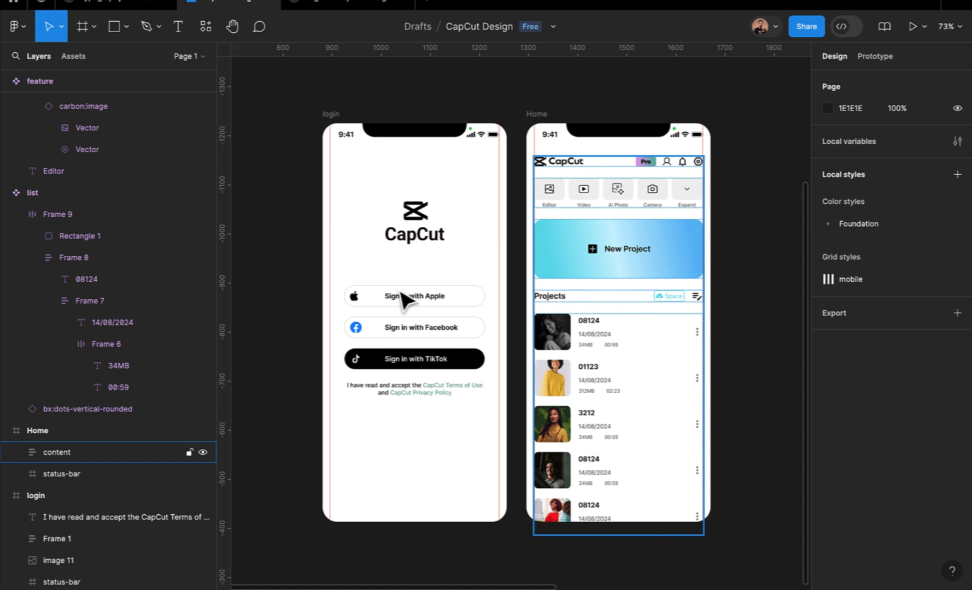
- Switch to Finder and copy login.png from the Downloads folder
scroll(425, 323, down, 5)
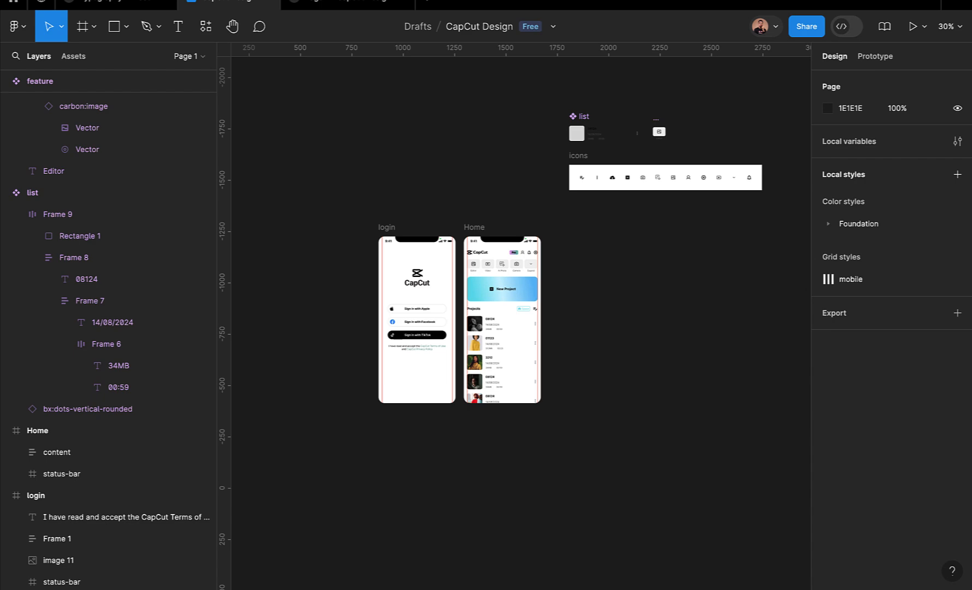
key(ctrl+Left)
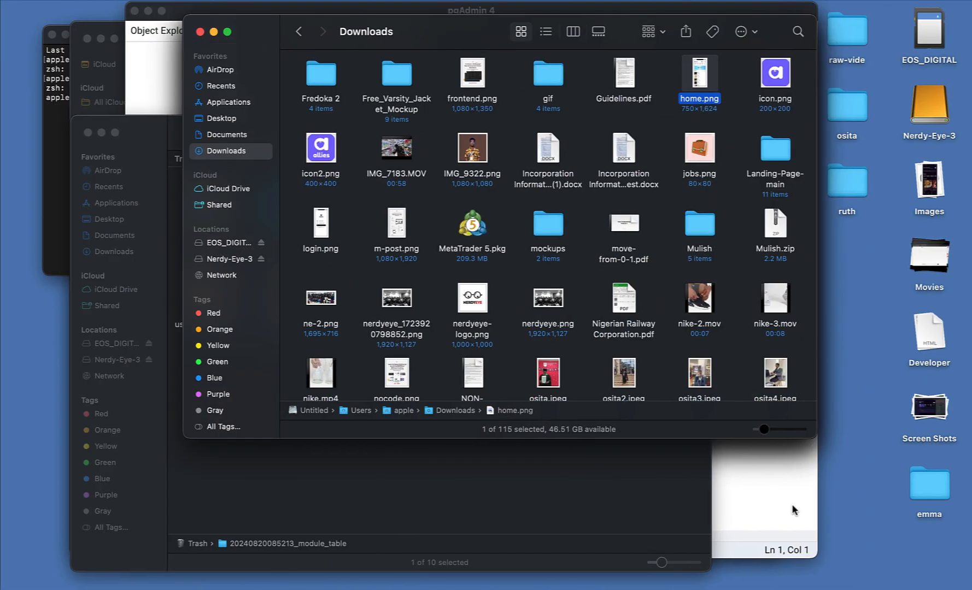
click(228, 32)
click(417, 232)
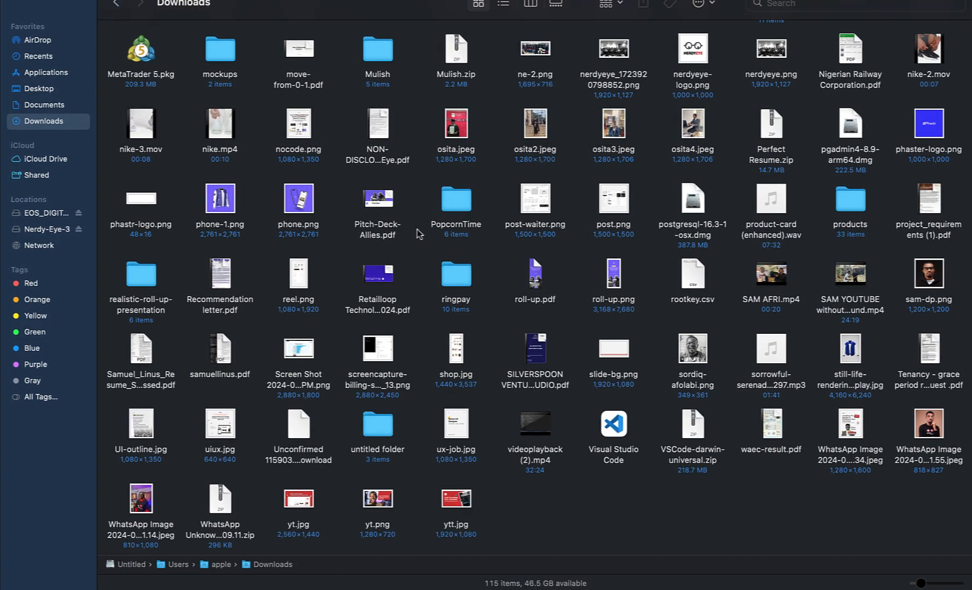
text(lo)
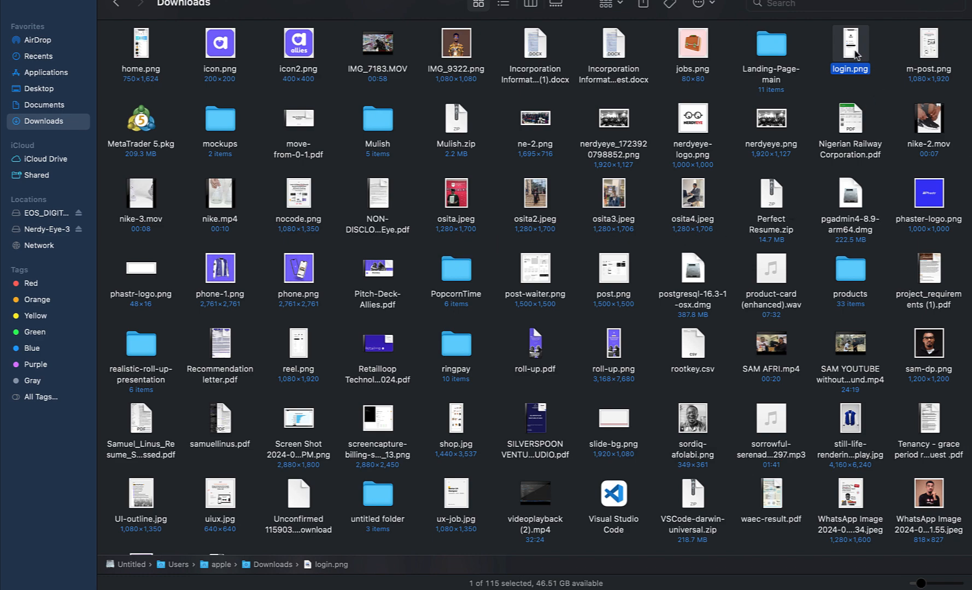
key(space)
key(space)
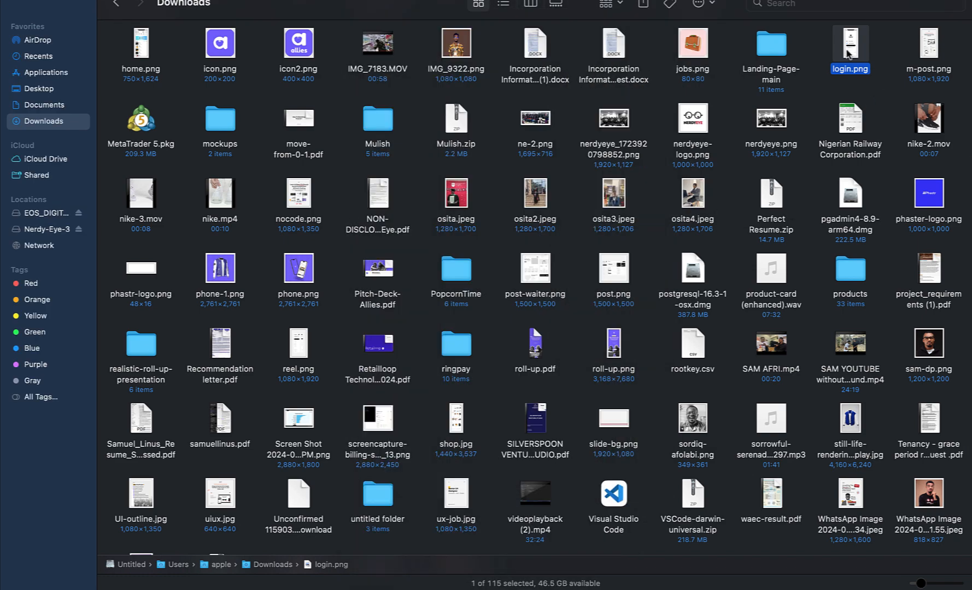
- Switch back to Figma, paste the login image and place it beyond the Home frame at about X 1964, Y -1225
key(ctrl+Right)
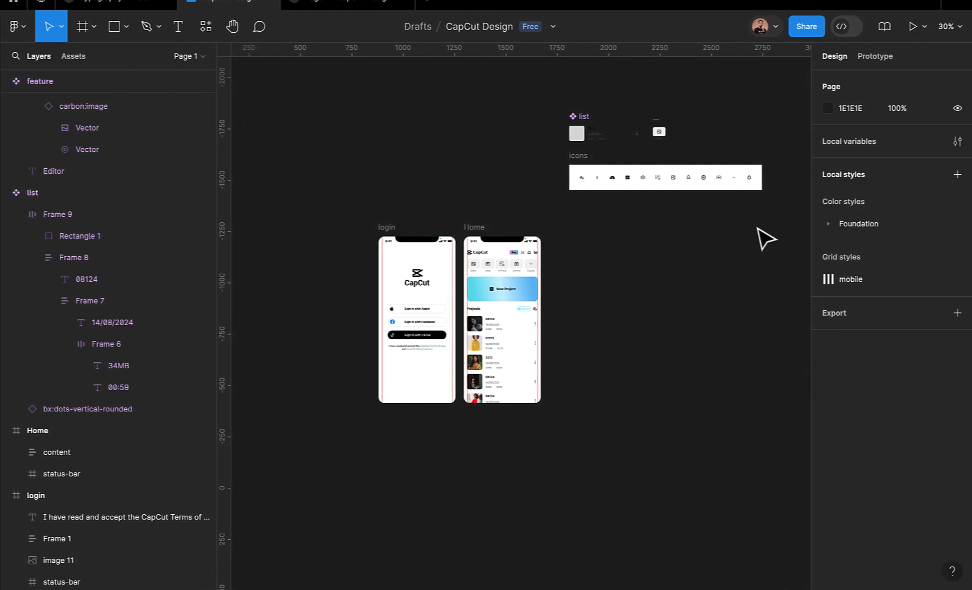
key(super+v)
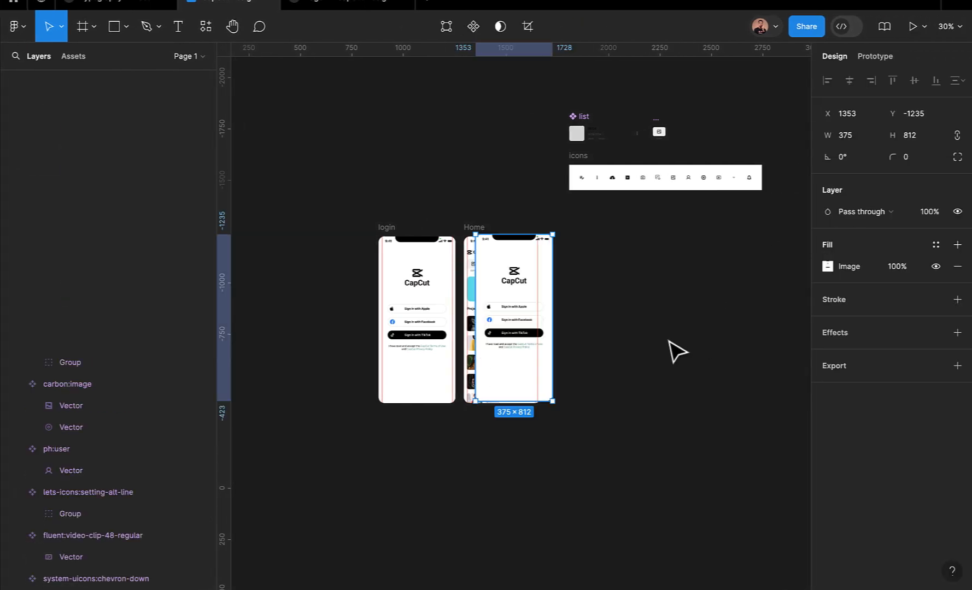
drag(514, 310, 637, 312)
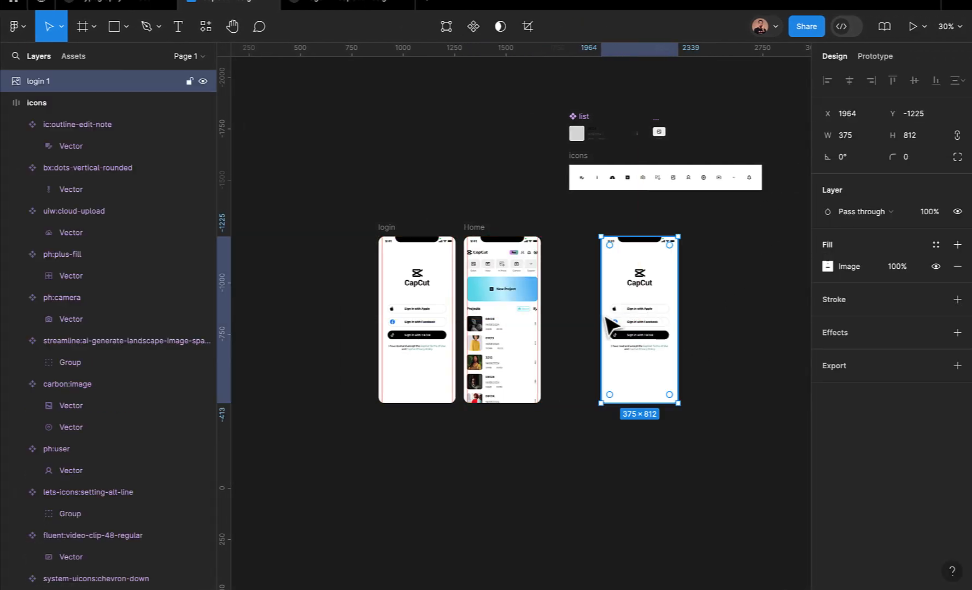
- Switch to Finder and copy home.png from the Downloads folder
key(ctrl+Left)
click(569, 254)
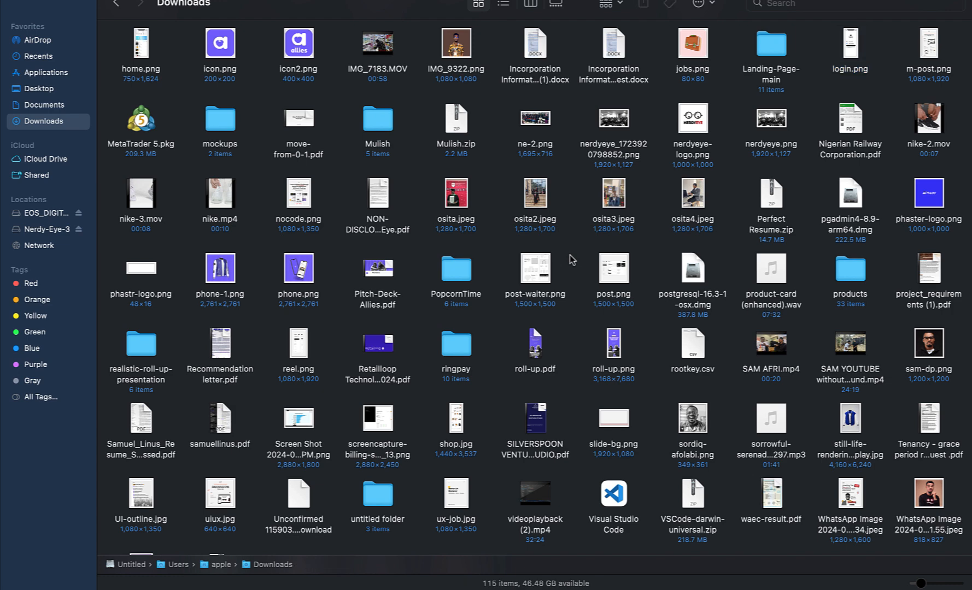
key(h)
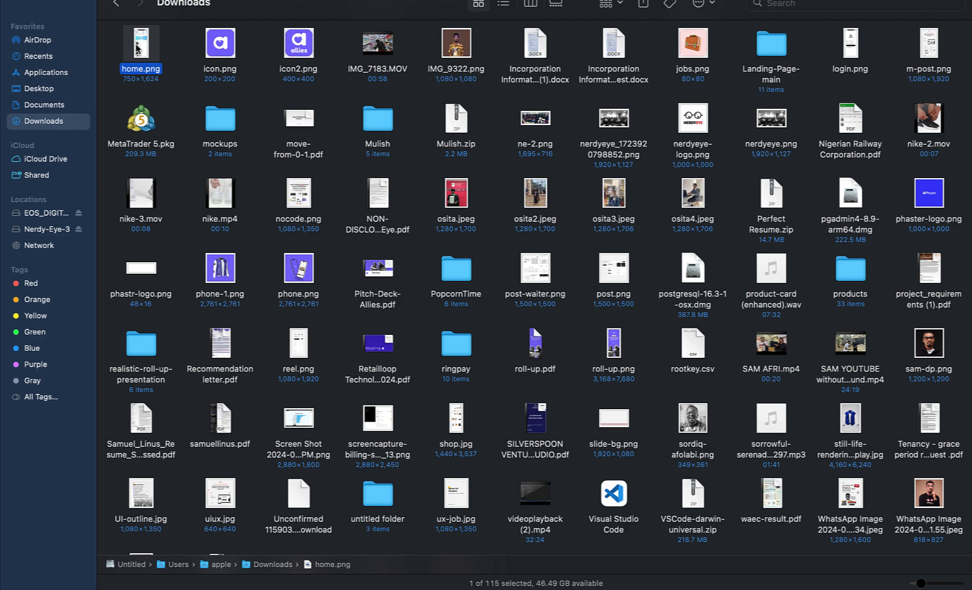
- Switch back to Figma, paste the home image and place it outside the login frame at about X 408, Y -1669
key(ctrl+Right)
click(427, 493)
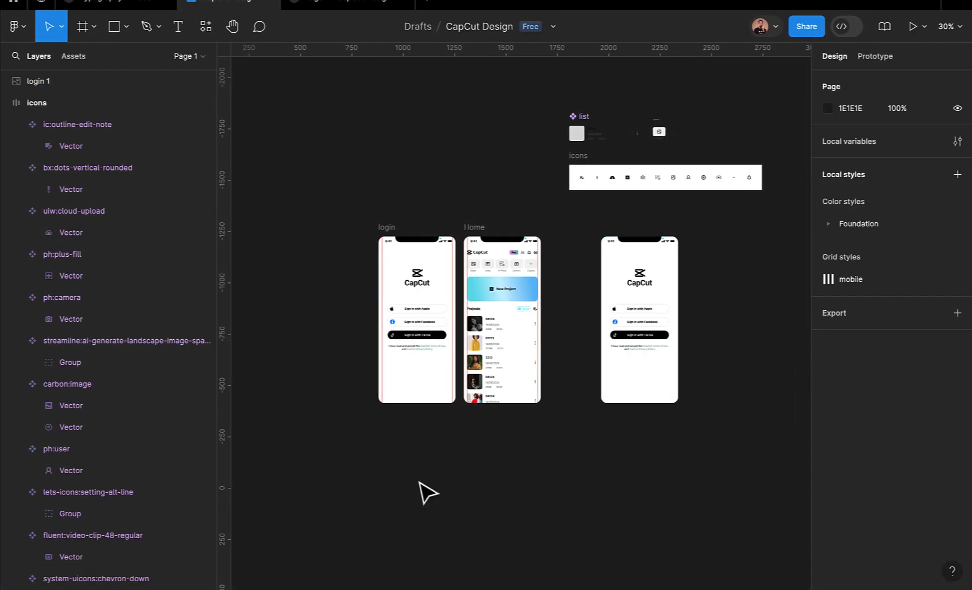
key(super+v)
drag(523, 301, 433, 262)
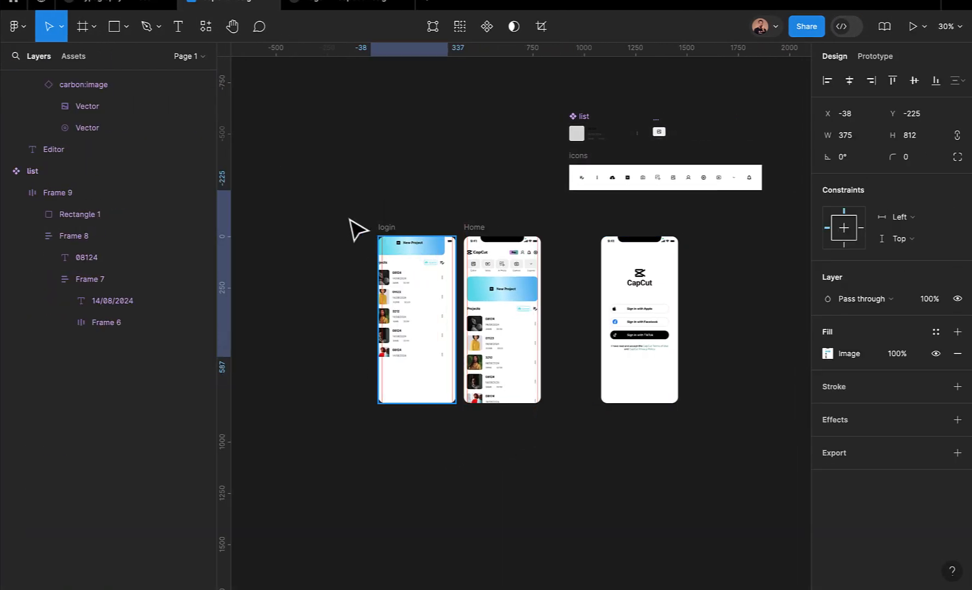
drag(348, 219, 328, 211)
scroll(339, 209, left, 1)
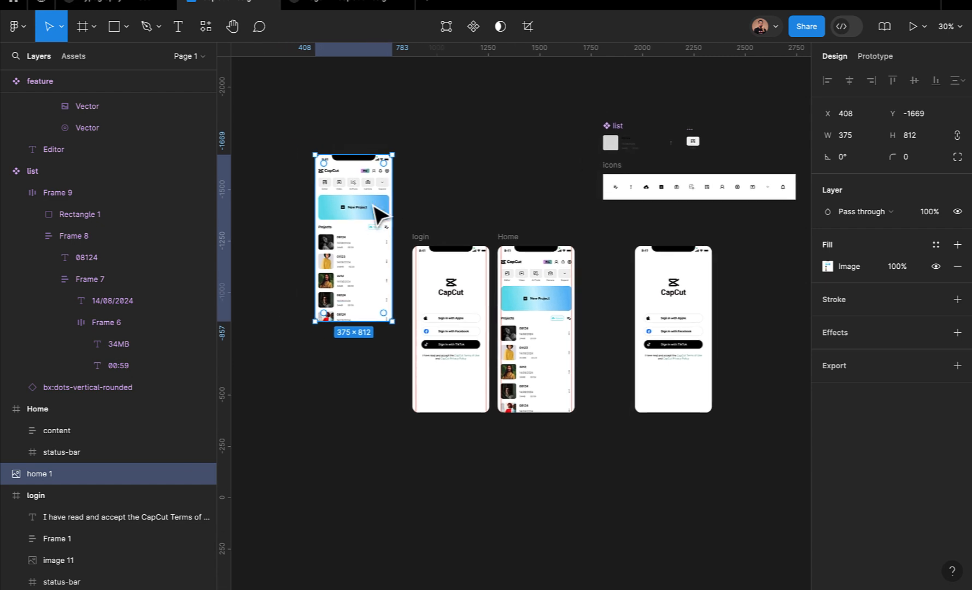
- Move the login image beside the home image, to about X -105, Y -1697
scroll(377, 211, left, 3)
scroll(378, 210, up, 1)
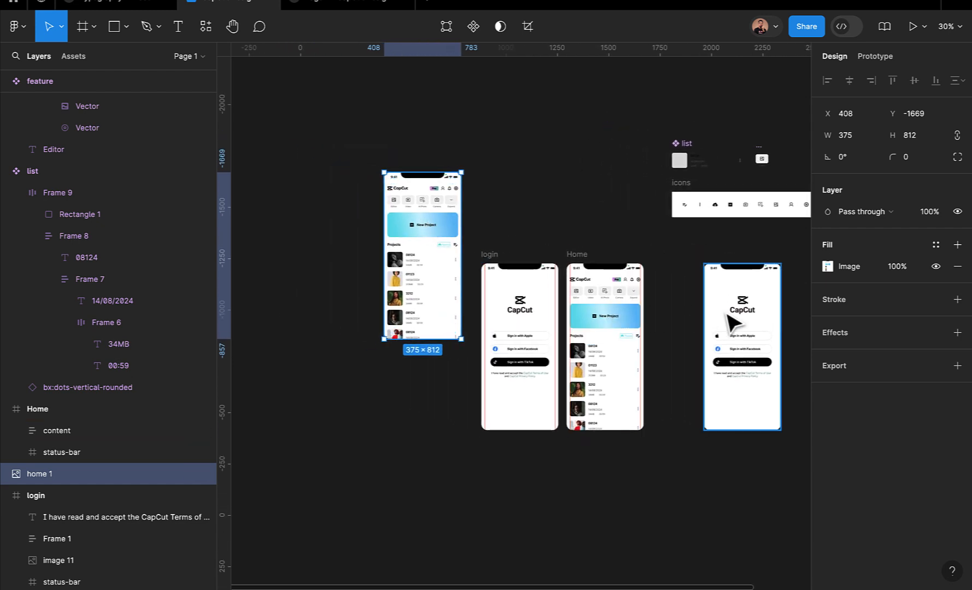
drag(732, 323, 322, 222)
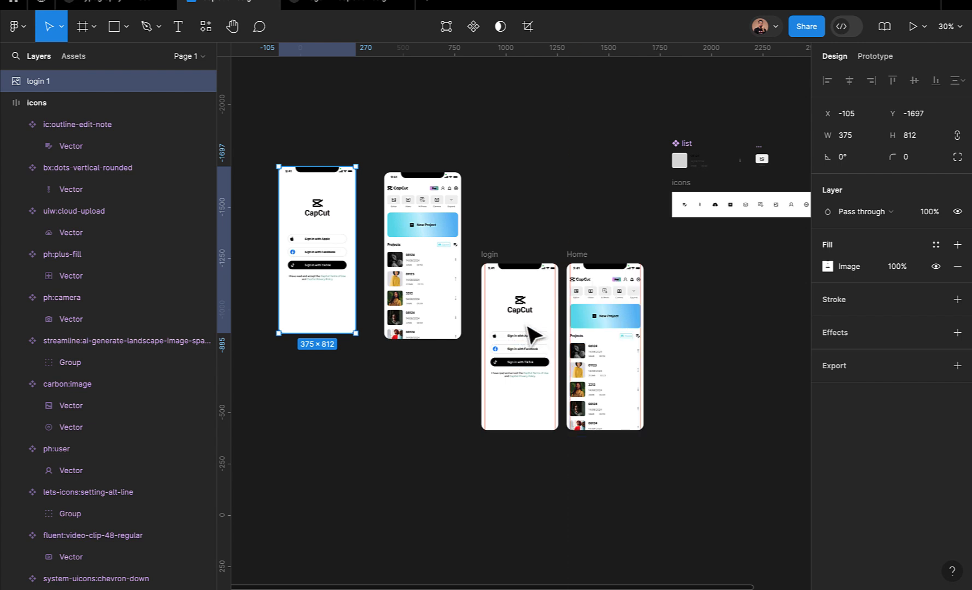
click(490, 254)
click(450, 253)
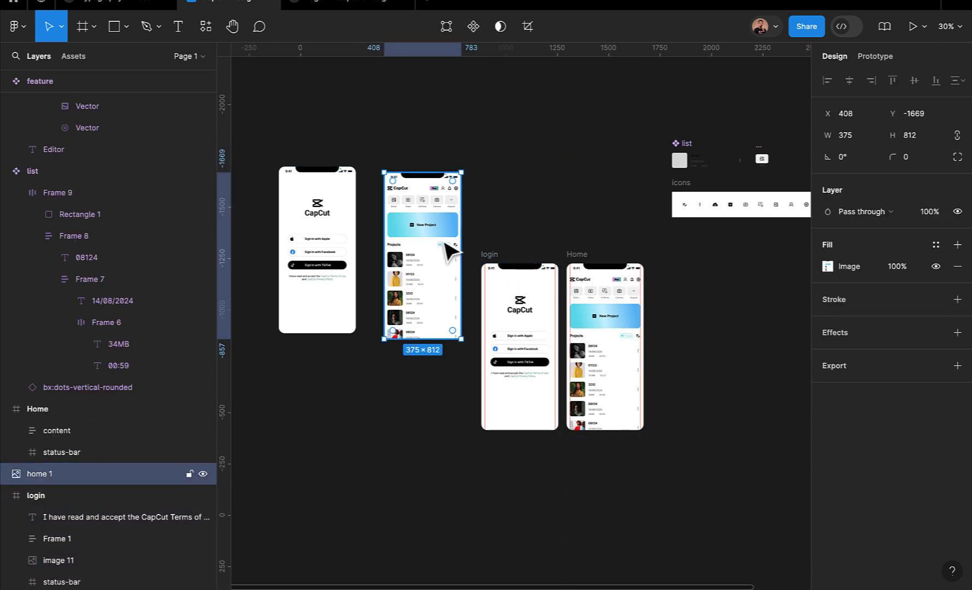
click(350, 246)
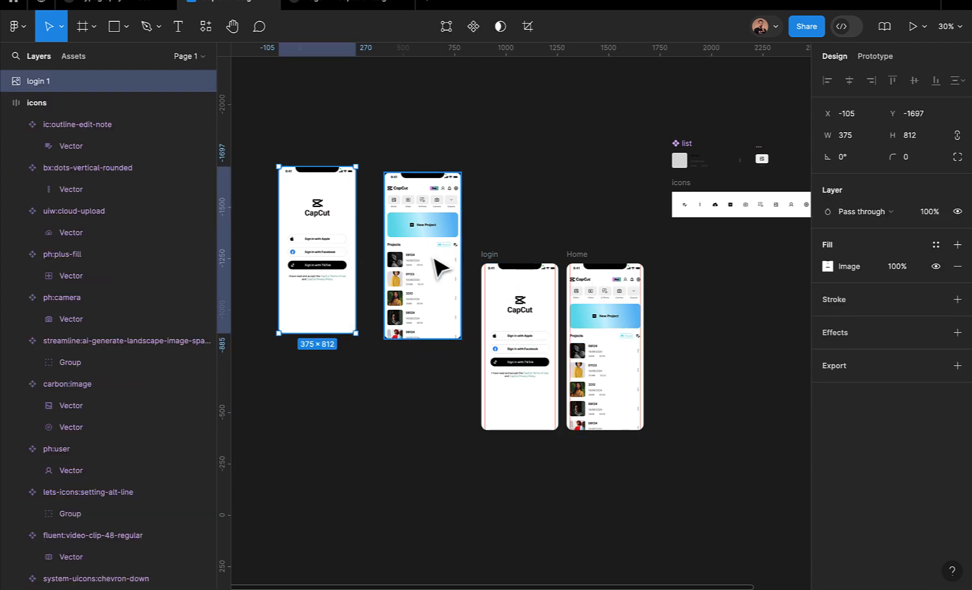
click(529, 341)
- Move the login and home images together away from the original frames, with the login image at about X -510, Y -1736
scroll(421, 410, left, 2)
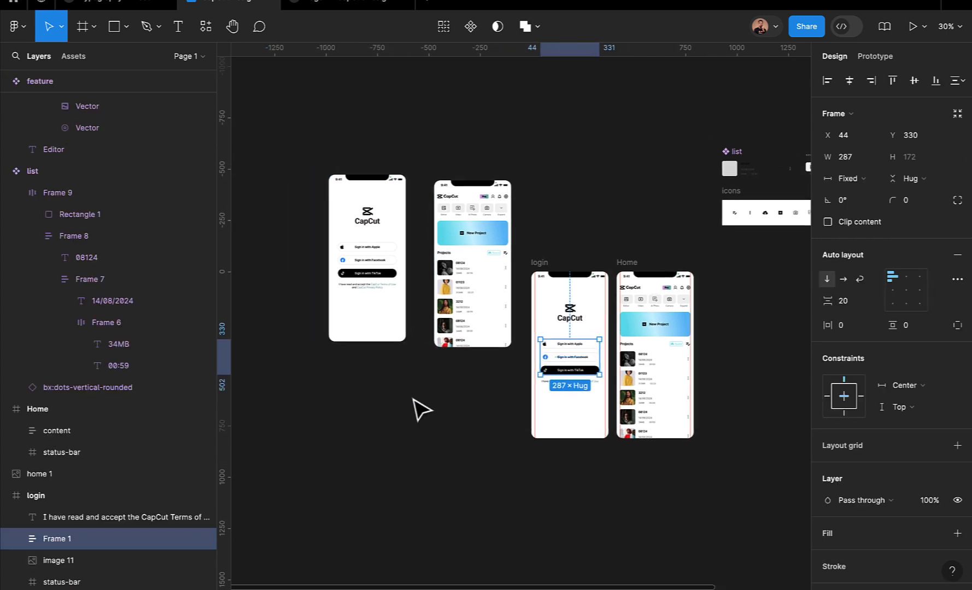
scroll(421, 410, left, 3)
click(516, 278)
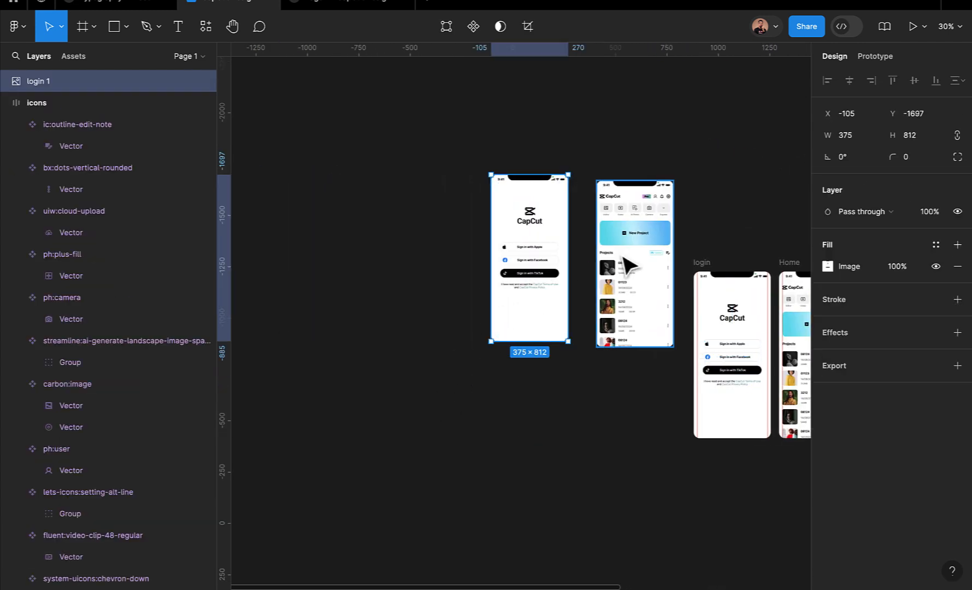
shift+click(623, 259)
drag(640, 254, 558, 249)
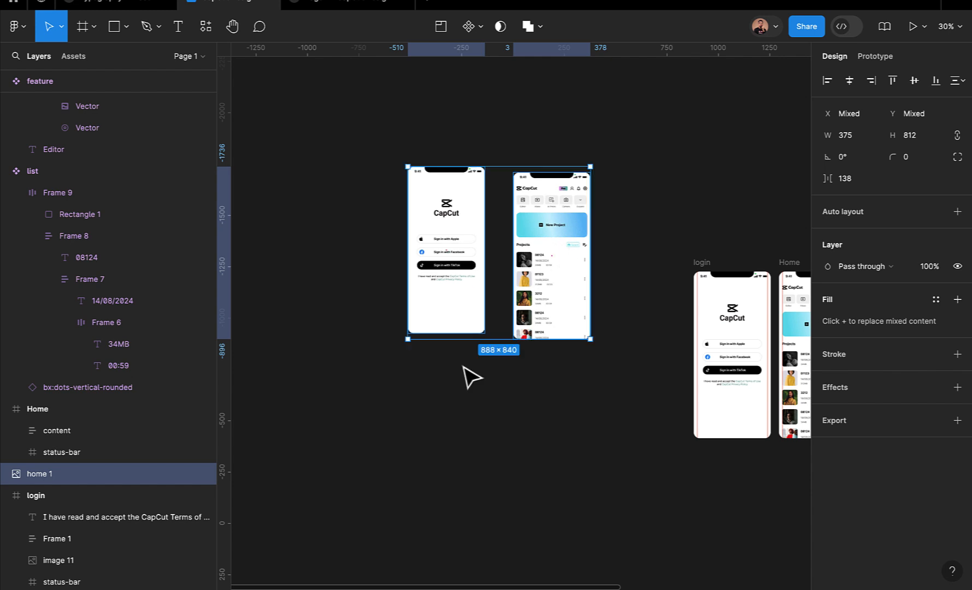
click(471, 377)
click(467, 275)
click(560, 261)
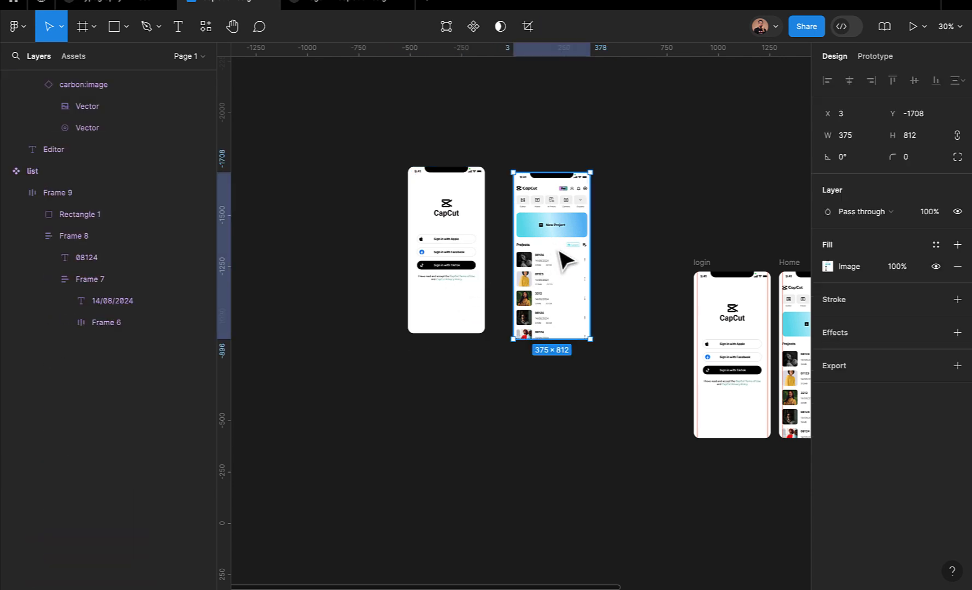
- Level the home image with the login image's top edge, then move both images together to about Y -1743, with the login image at X -727
drag(567, 256, 511, 309)
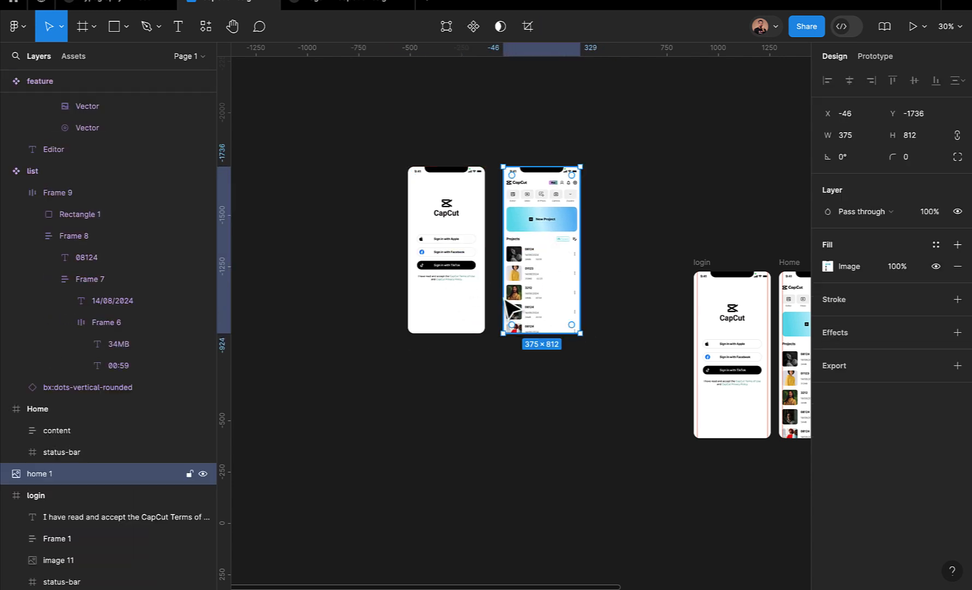
click(494, 392)
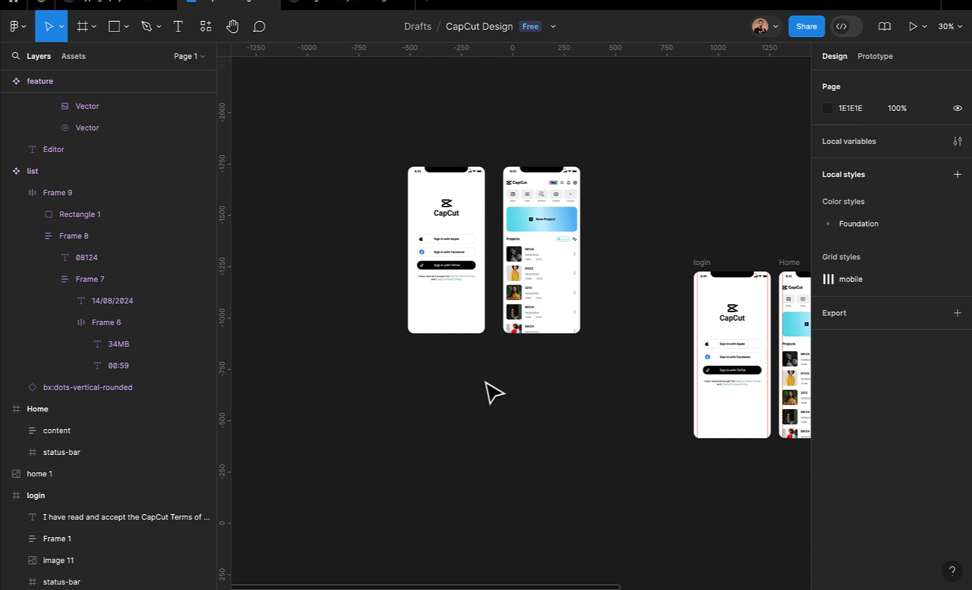
click(424, 262)
shift+click(528, 245)
drag(531, 244, 488, 244)
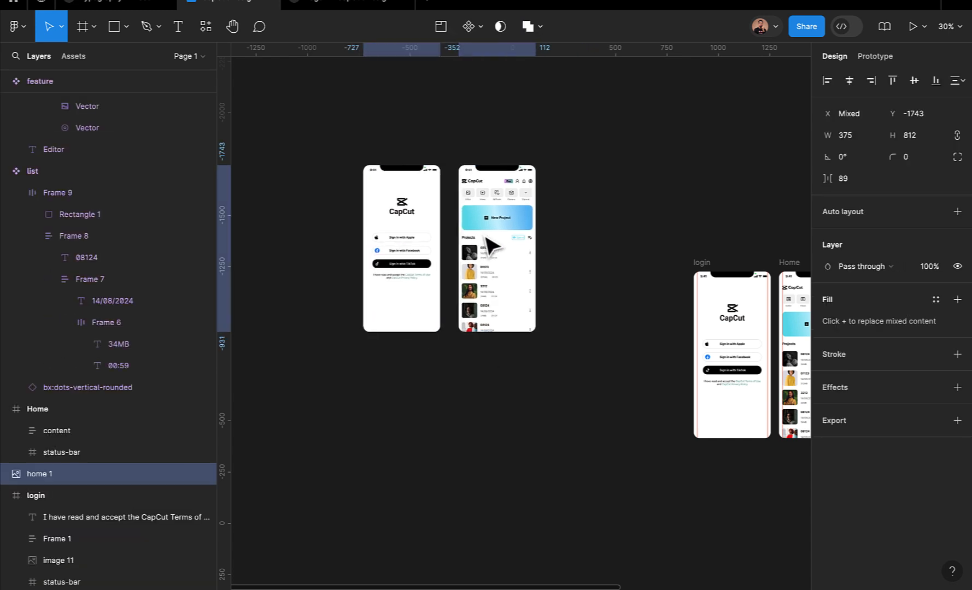
click(460, 157)
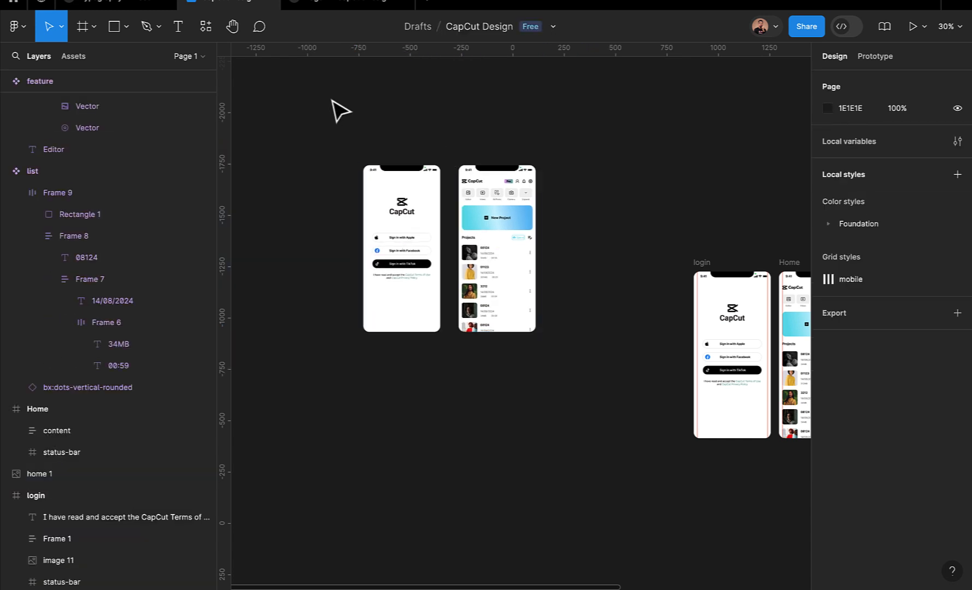
- Draw a frame of about 1481 × 1179 around both images and fill it with light grey E4E4E4
click(82, 32)
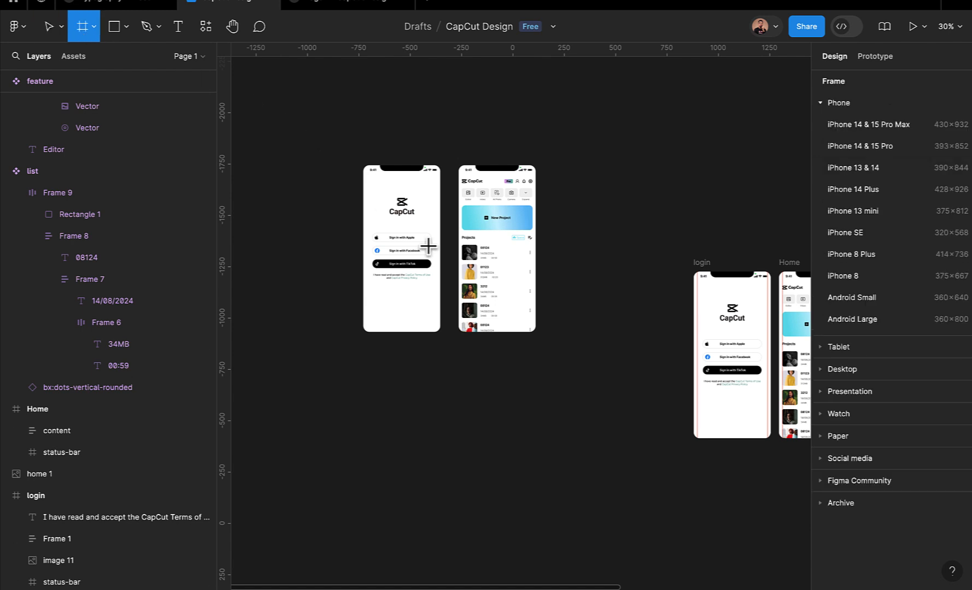
mouse_move(316, 133)
mouse_down()
mouse_move(607, 380)
mouse_move(567, 315)
mouse_move(580, 310)
mouse_move(620, 376)
mouse_up()
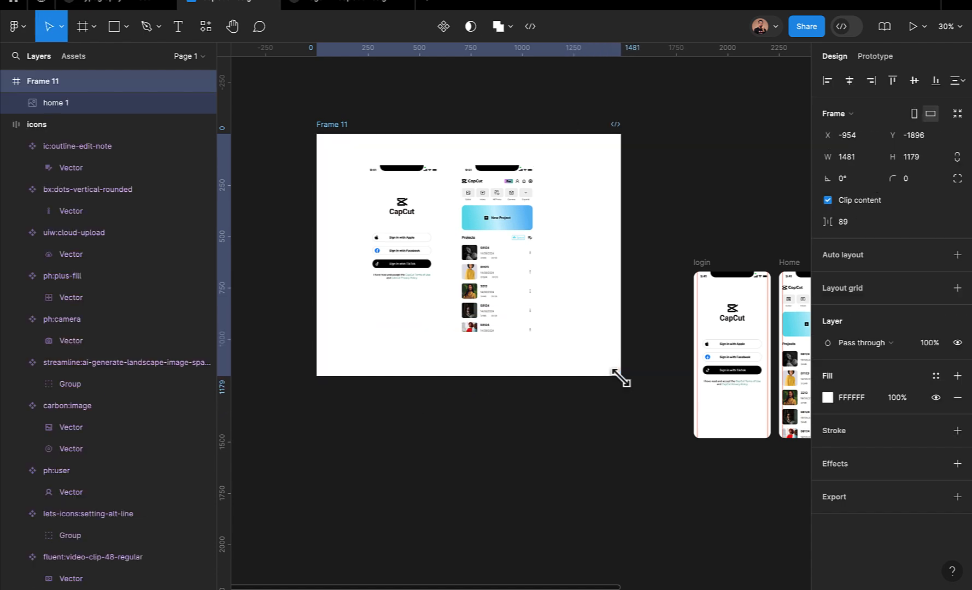
click(830, 400)
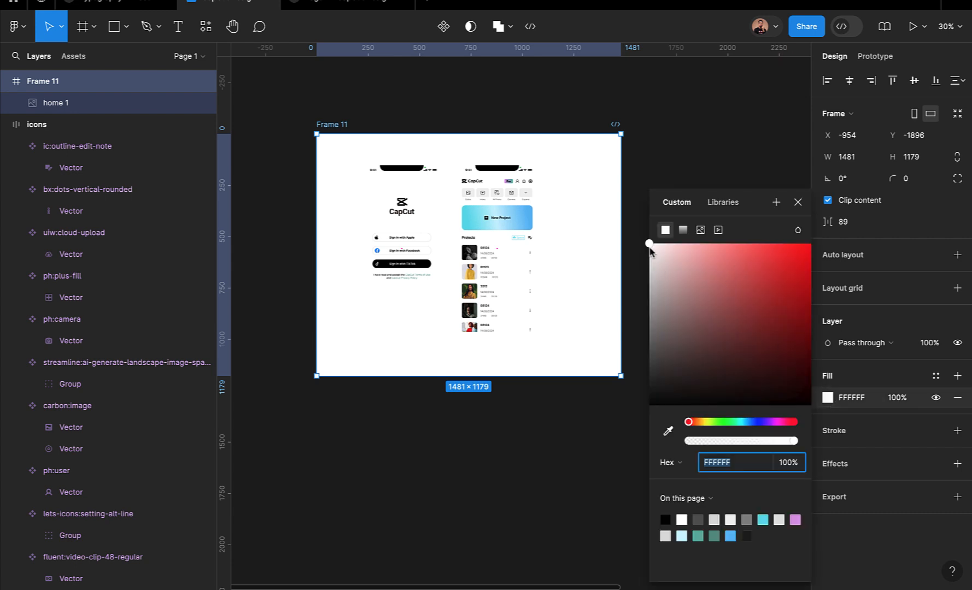
drag(650, 247, 648, 260)
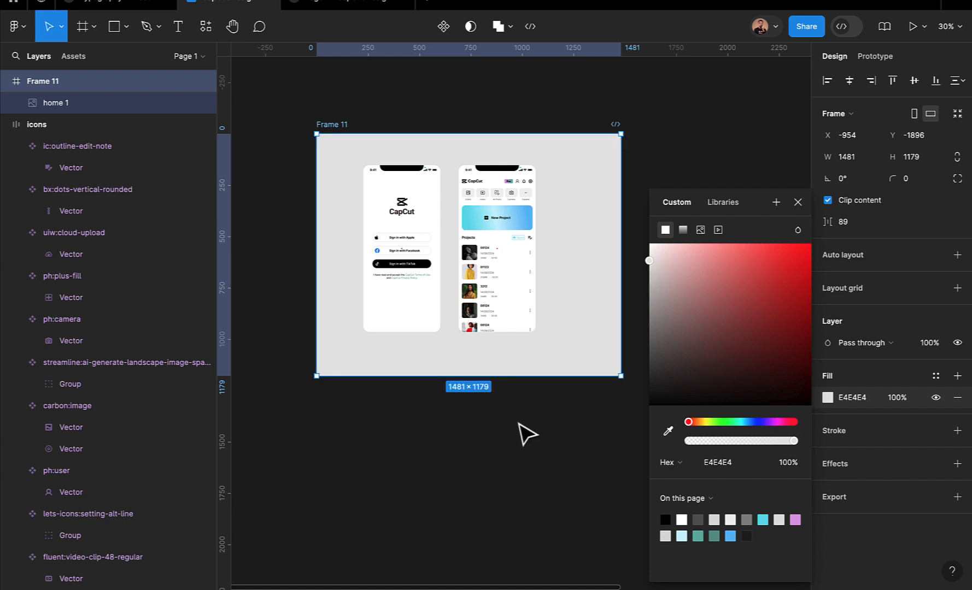
click(798, 202)
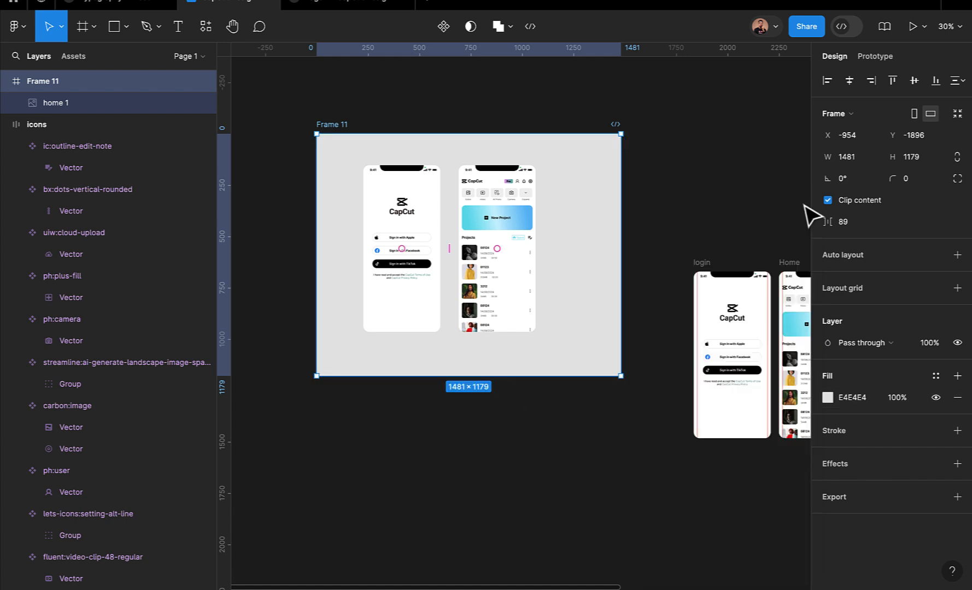
click(533, 467)
- Swap the images inside the frame, home at about X 217, Y 153 and login at about X 501, Y 153, with home layered above login
ctrl+scroll(507, 428, up, 3)
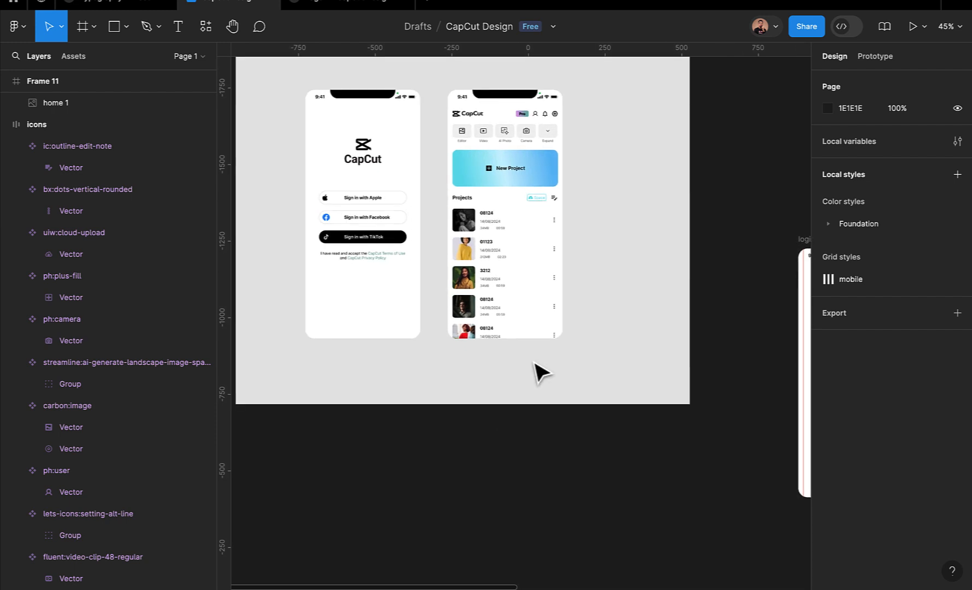
click(532, 312)
drag(522, 284, 523, 255)
click(394, 252)
click(491, 410)
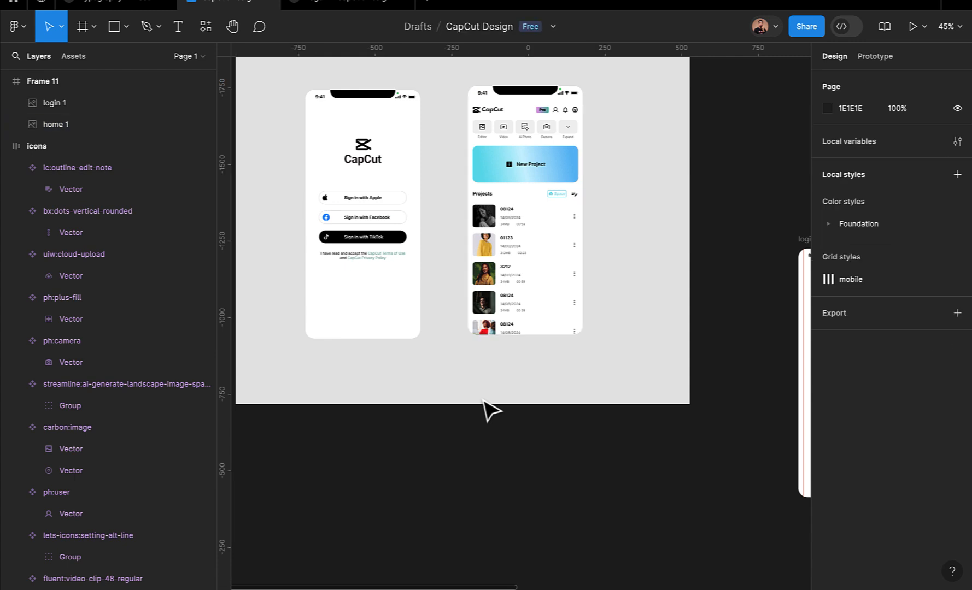
scroll(481, 465, down, 3)
click(520, 343)
drag(521, 343, 558, 336)
drag(423, 329, 384, 309)
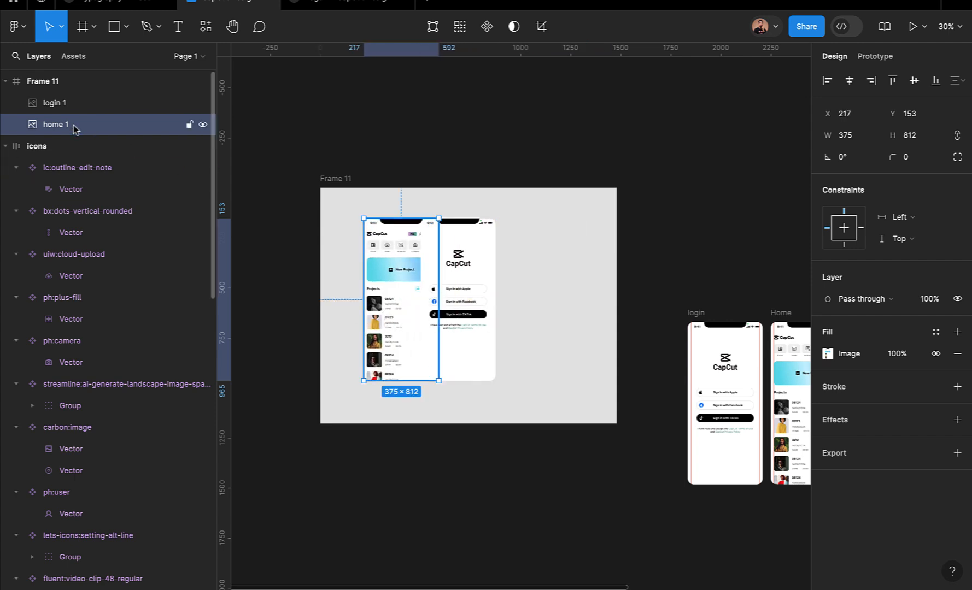
drag(66, 126, 66, 100)
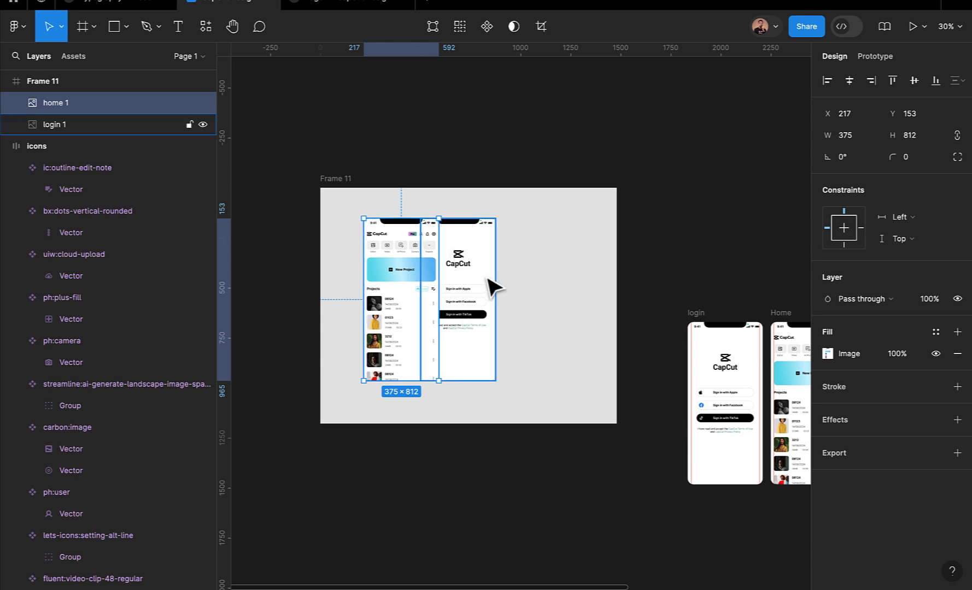
- Rename the grey frame holding the two images as post
double_click(345, 179)
text(post)
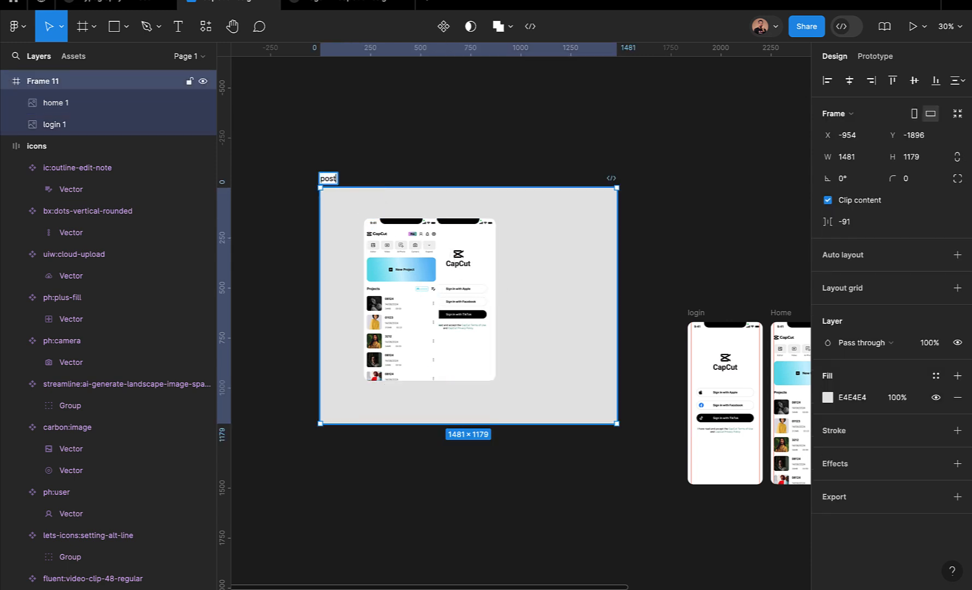
key(Return)
- Place the login image at about X 660, Y 214 and the home image at about X 258, Y 139 inside the post frame
click(464, 286)
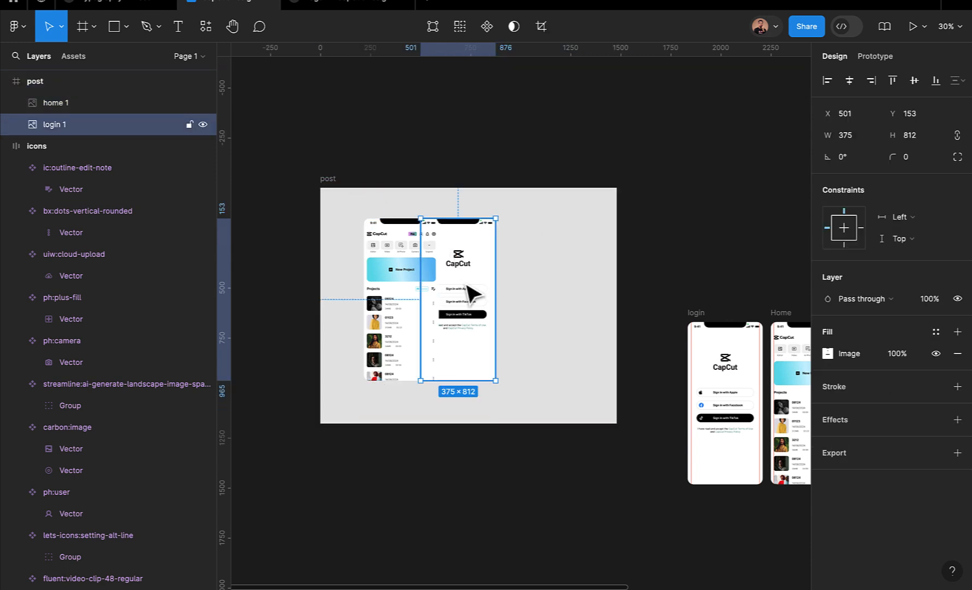
double_click(490, 285)
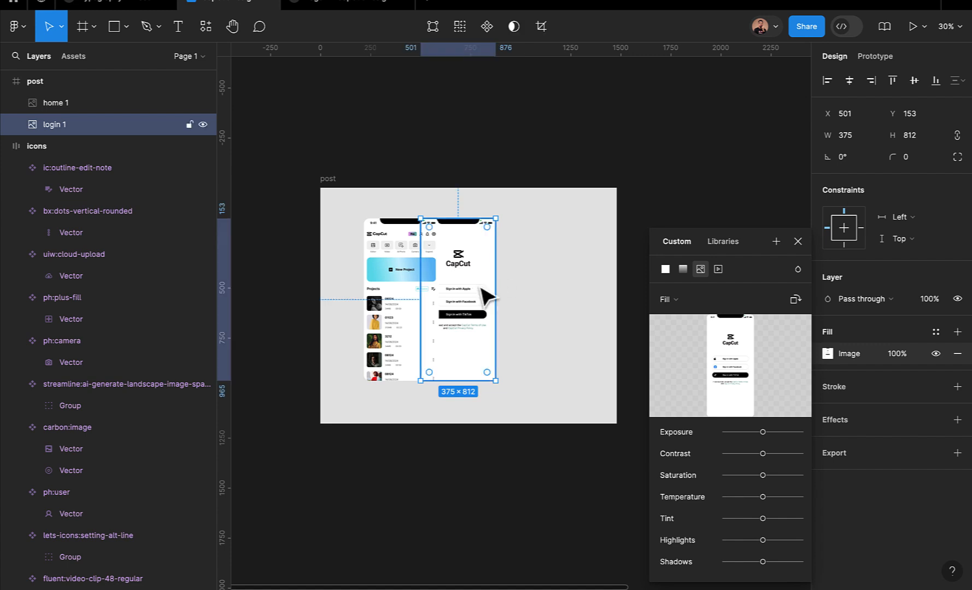
drag(483, 295, 514, 306)
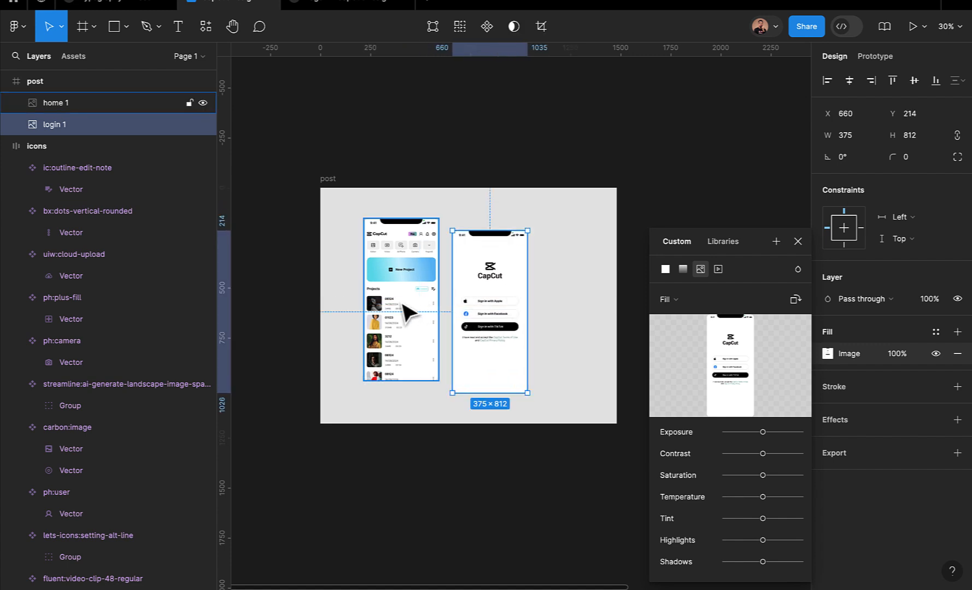
mouse_move(406, 306)
mouse_down()
mouse_move(418, 314)
mouse_move(411, 301)
mouse_up()
click(382, 481)
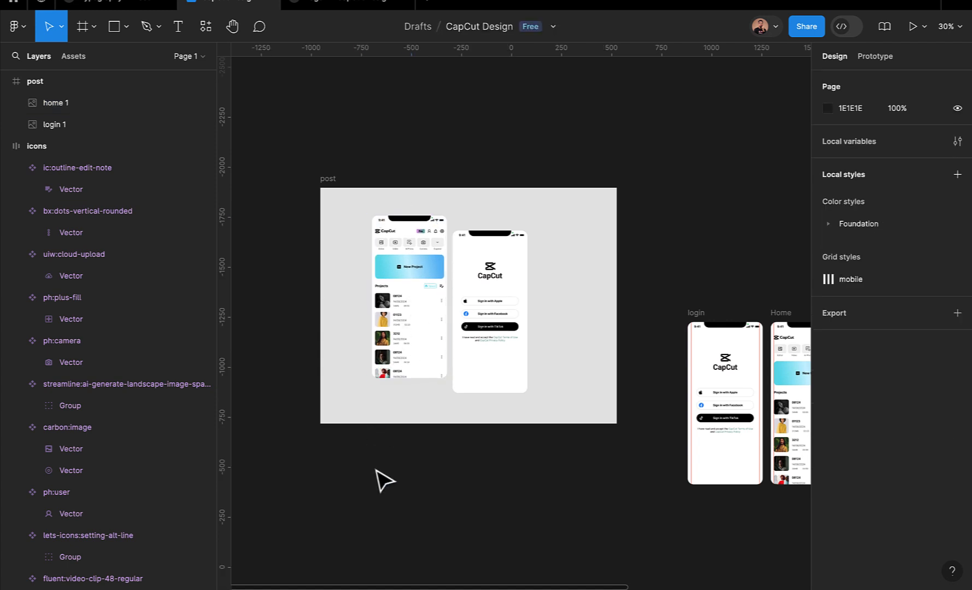
- Add a drop shadow to the home image with an X offset of 60 and a Y offset of 40
scroll(397, 486, up, 5)
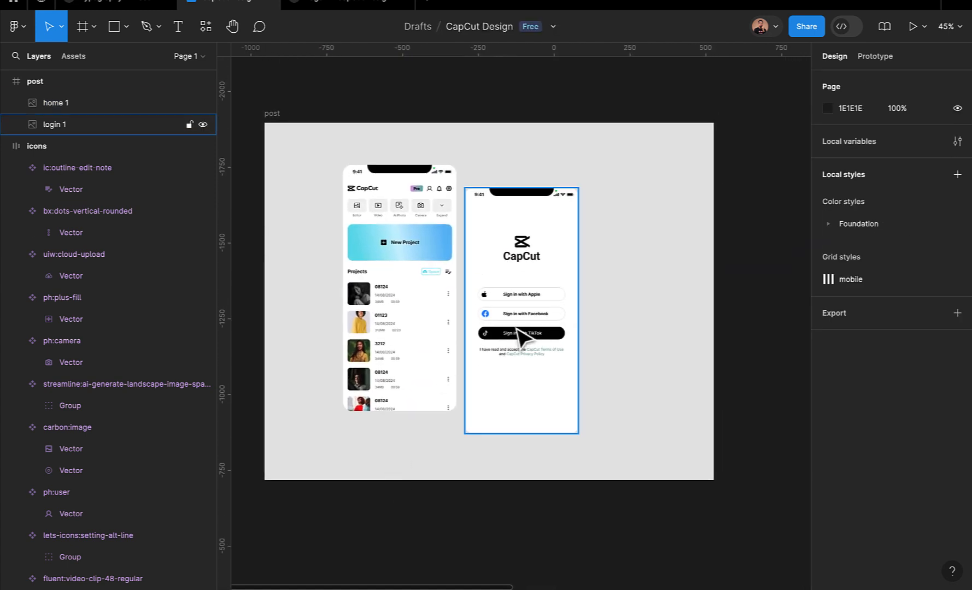
click(407, 338)
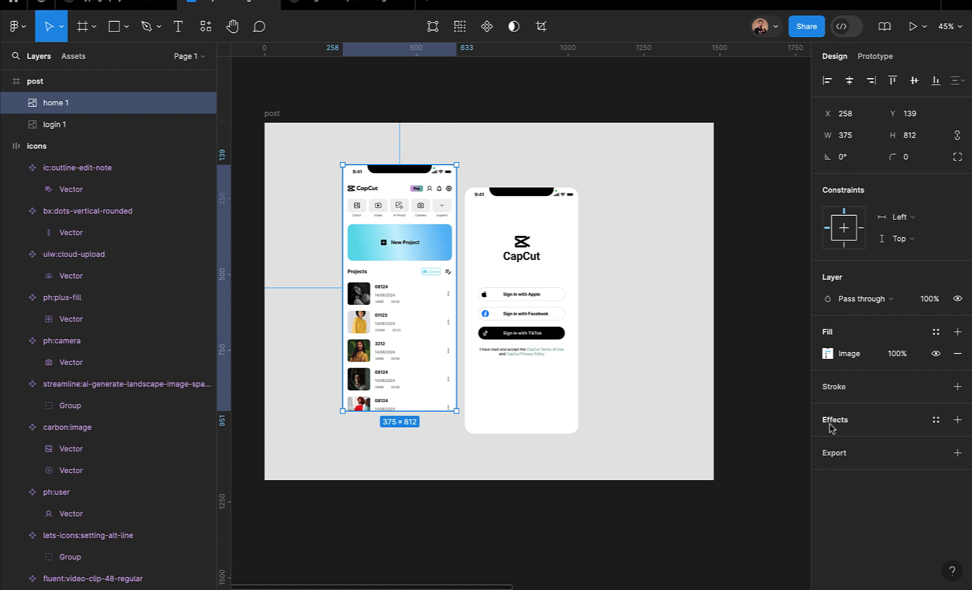
click(957, 420)
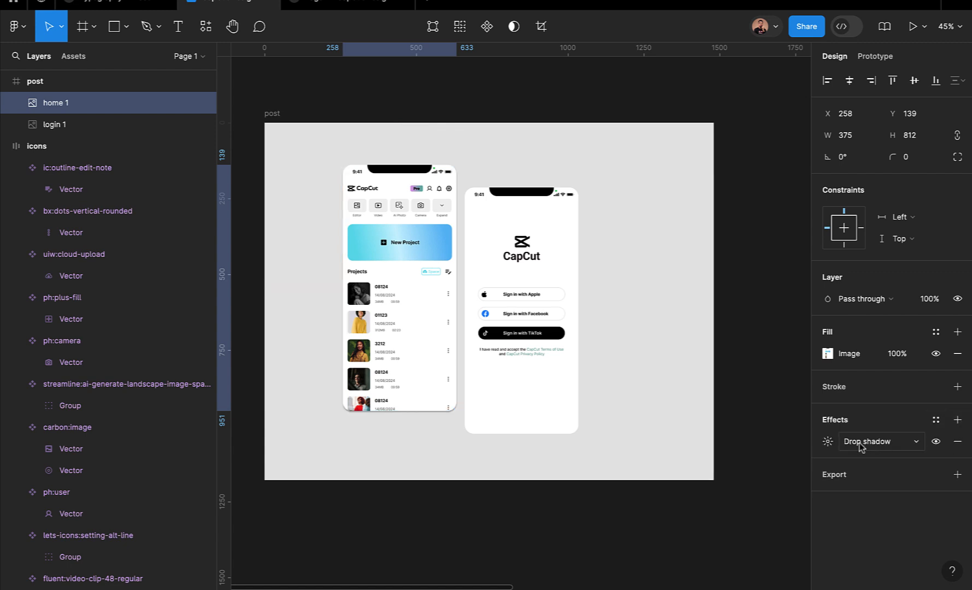
click(828, 442)
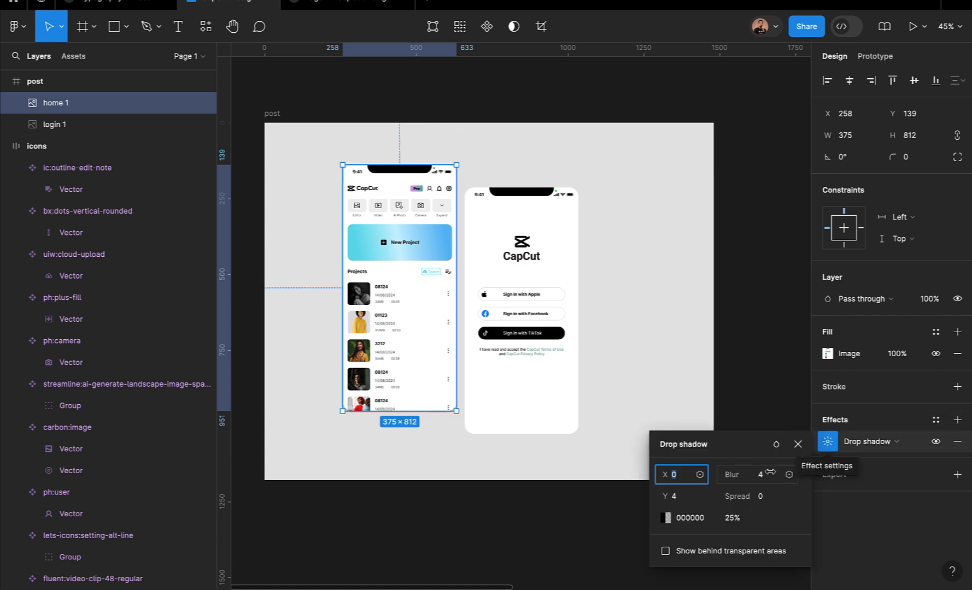
click(685, 499)
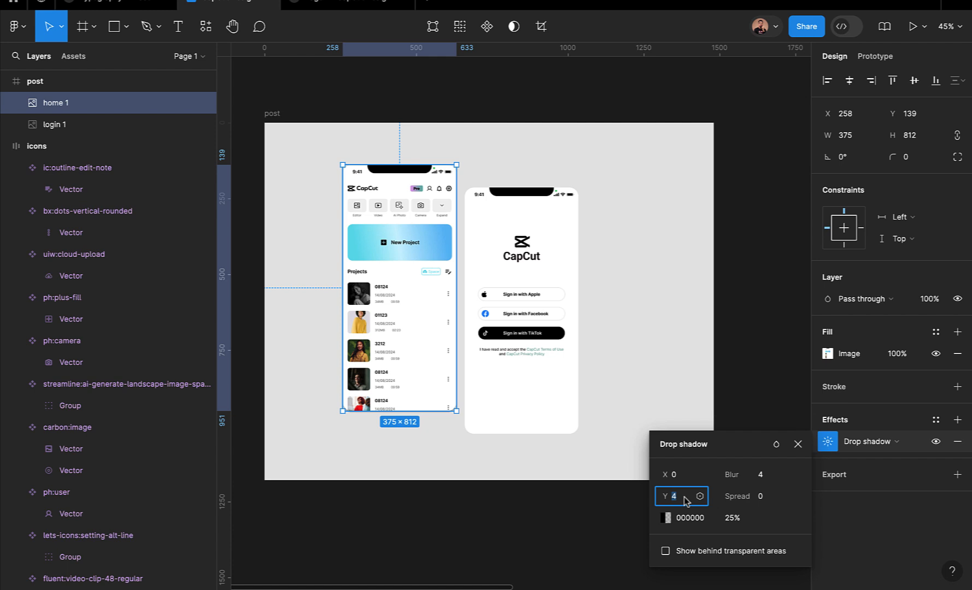
text(0)
key(Return)
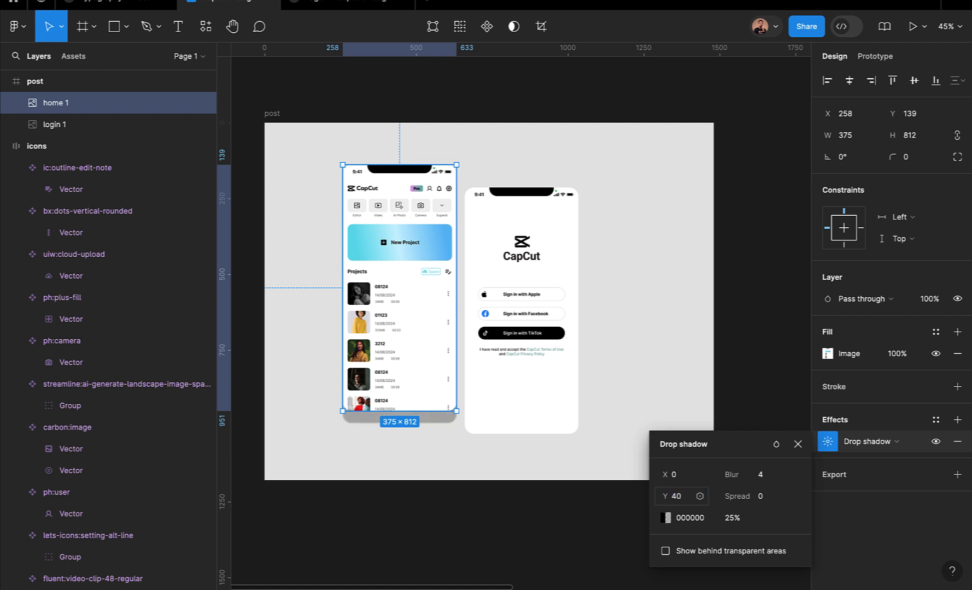
click(686, 476)
text(60)
key(Return)
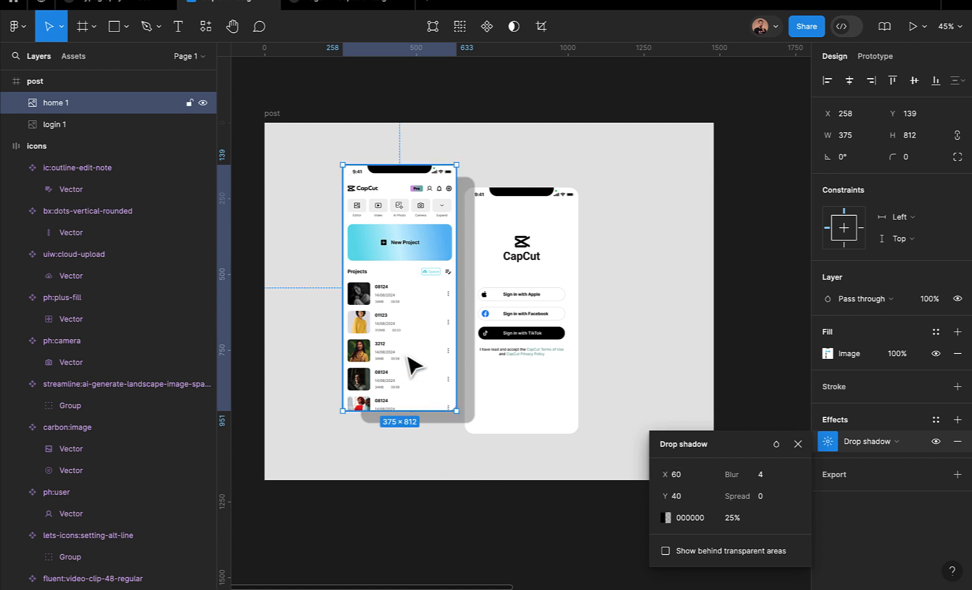
- Nudge the home image to about X 262, Y 137 and set its drop shadow blur to 60
mouse_move(408, 365)
mouse_down()
mouse_move(416, 368)
mouse_move(404, 357)
mouse_move(407, 364)
mouse_up()
click(764, 475)
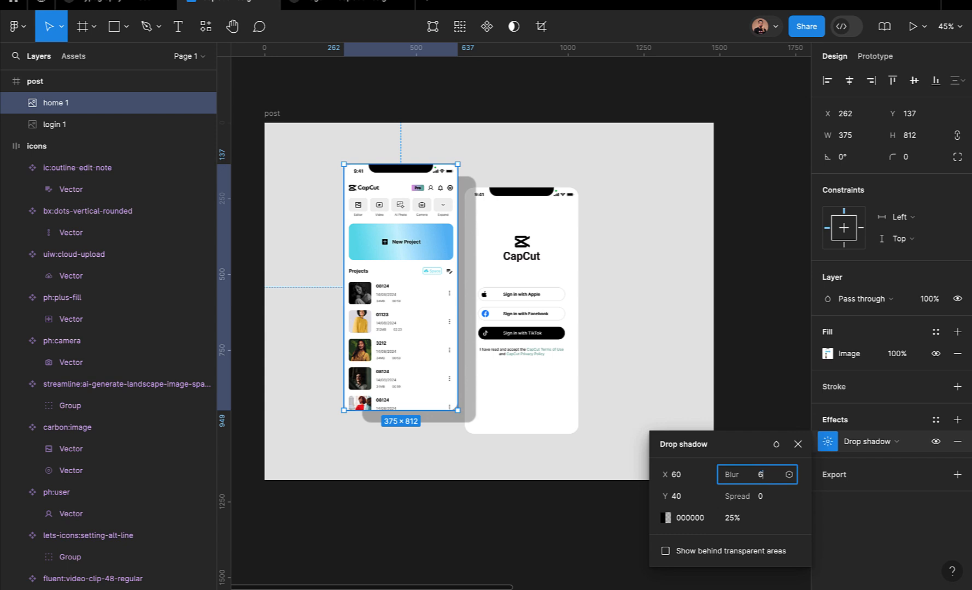
key(Return)
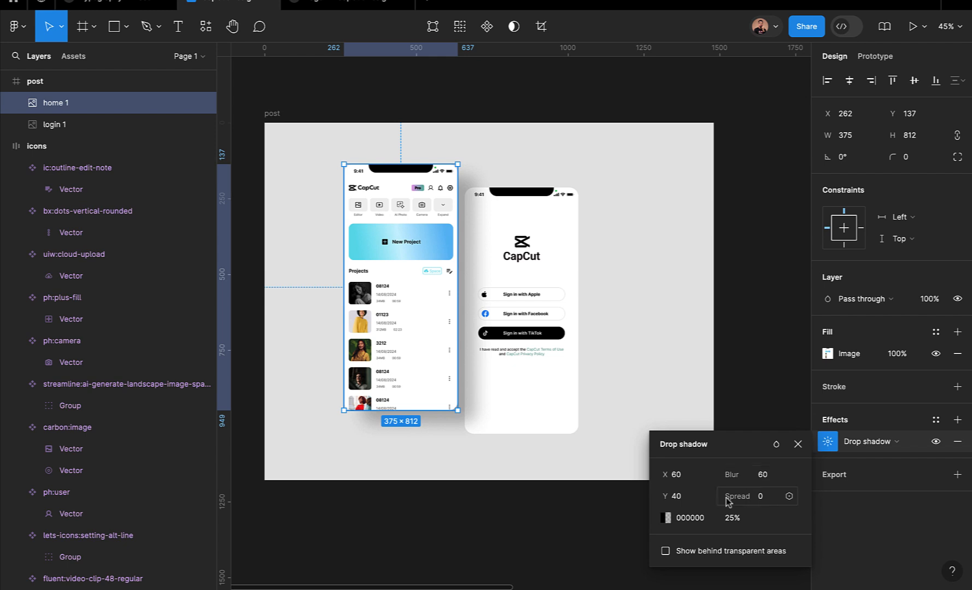
click(587, 537)
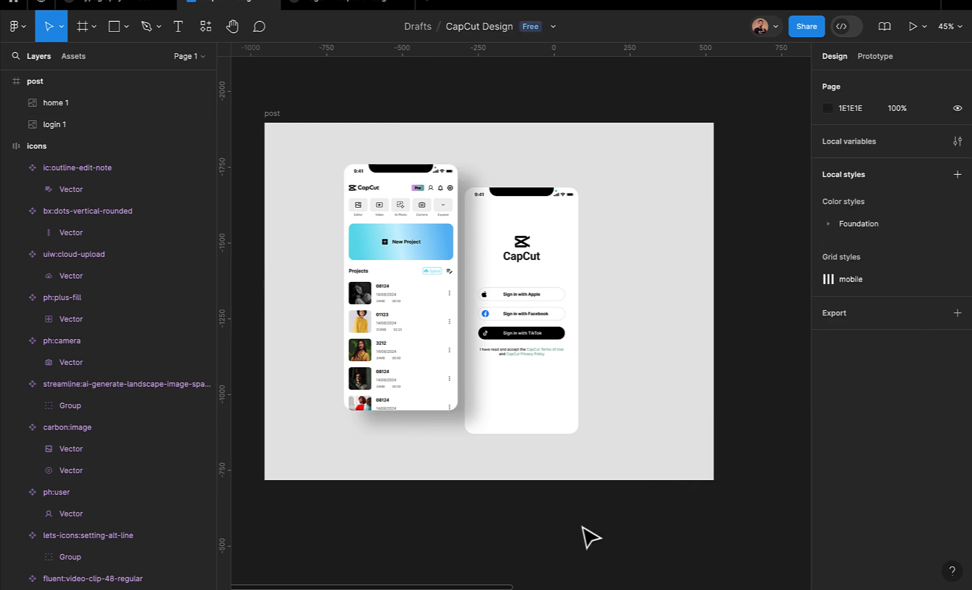
- Change the colour of the home image's drop shadow to grey 5A5A5A
click(401, 340)
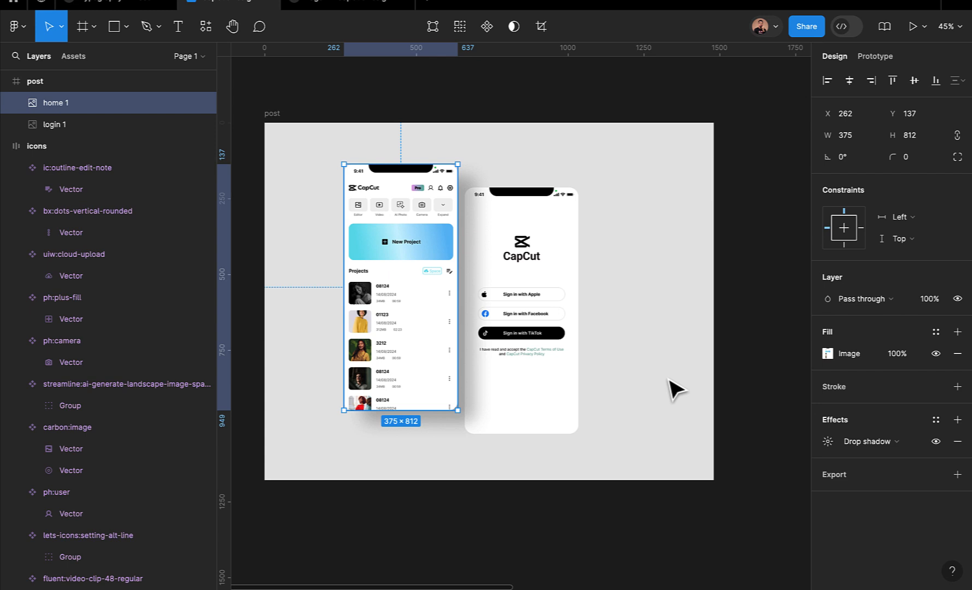
click(828, 442)
click(666, 517)
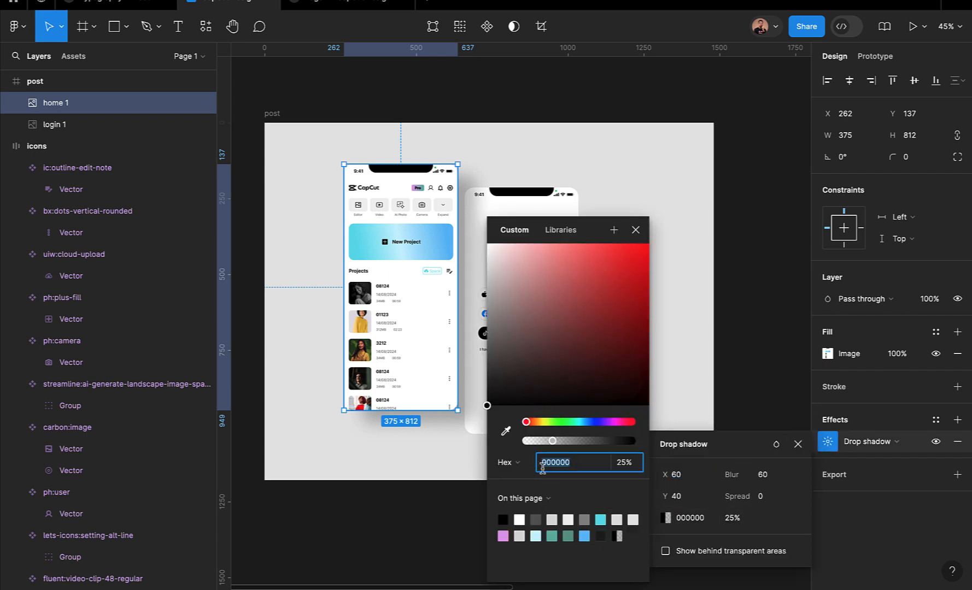
scroll(404, 470, right, 3)
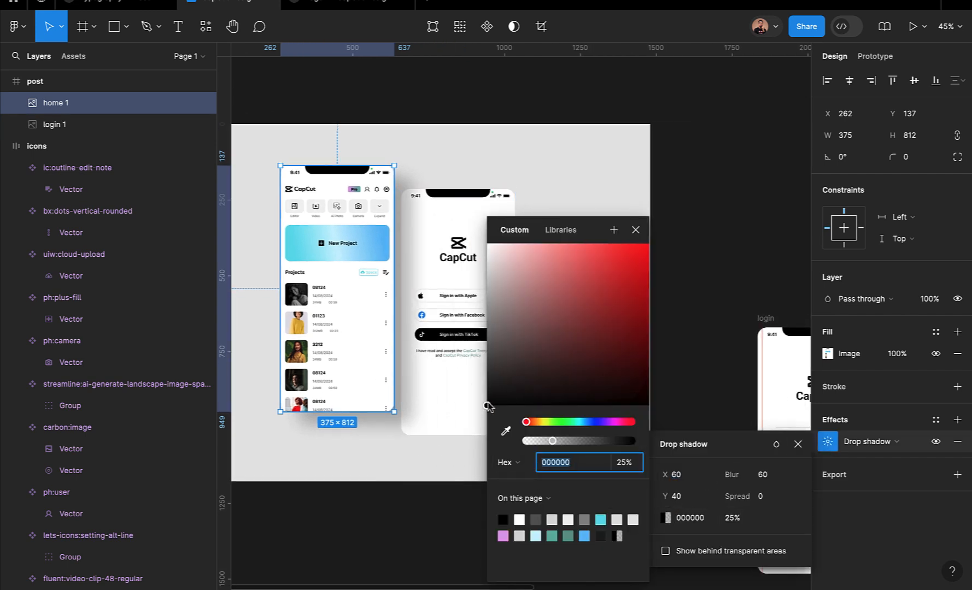
drag(488, 406, 477, 355)
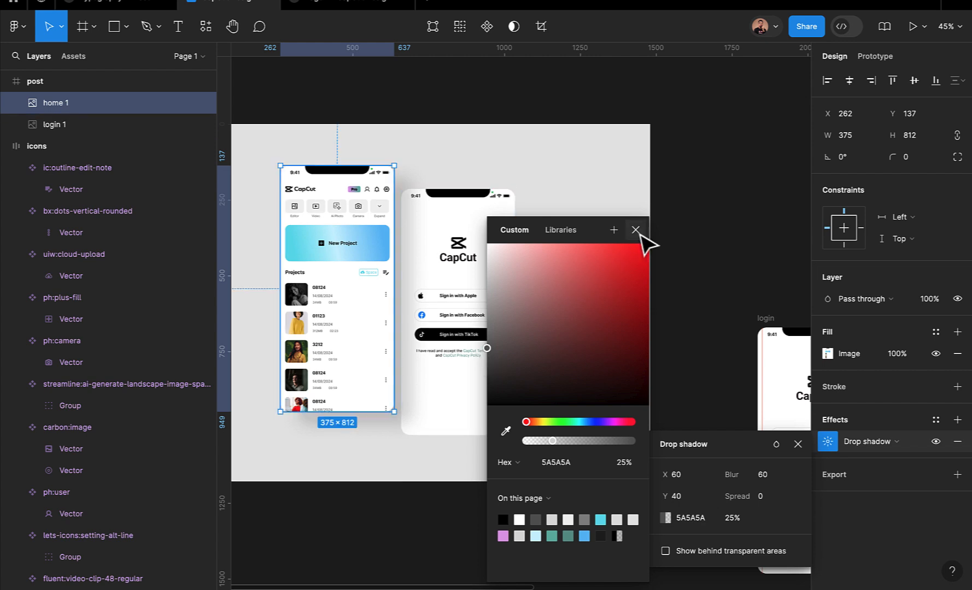
click(636, 230)
click(727, 258)
key(shift+1)
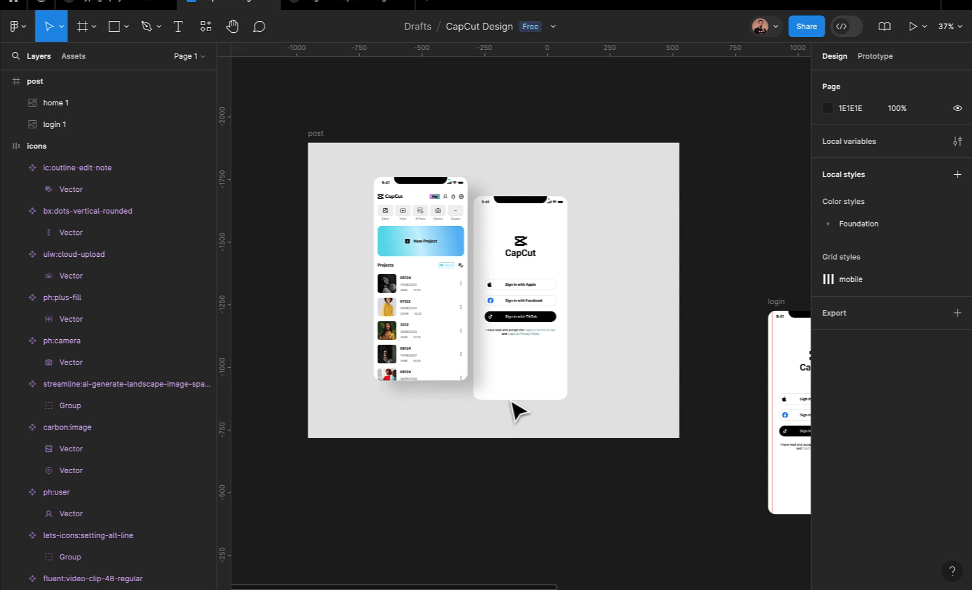
- Set the X offset and the blur of the home image's drop shadow to 80
click(436, 347)
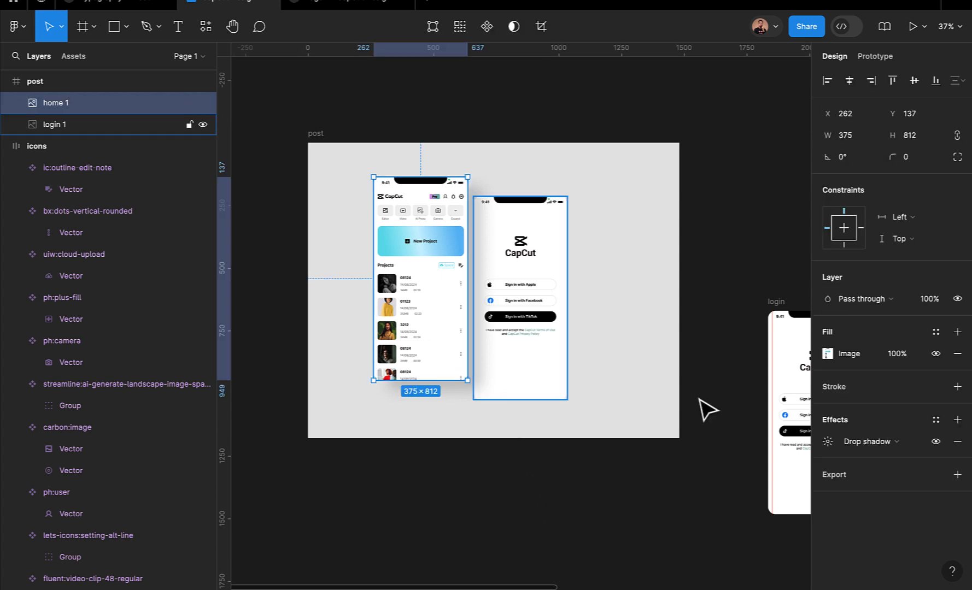
click(828, 441)
text(80)
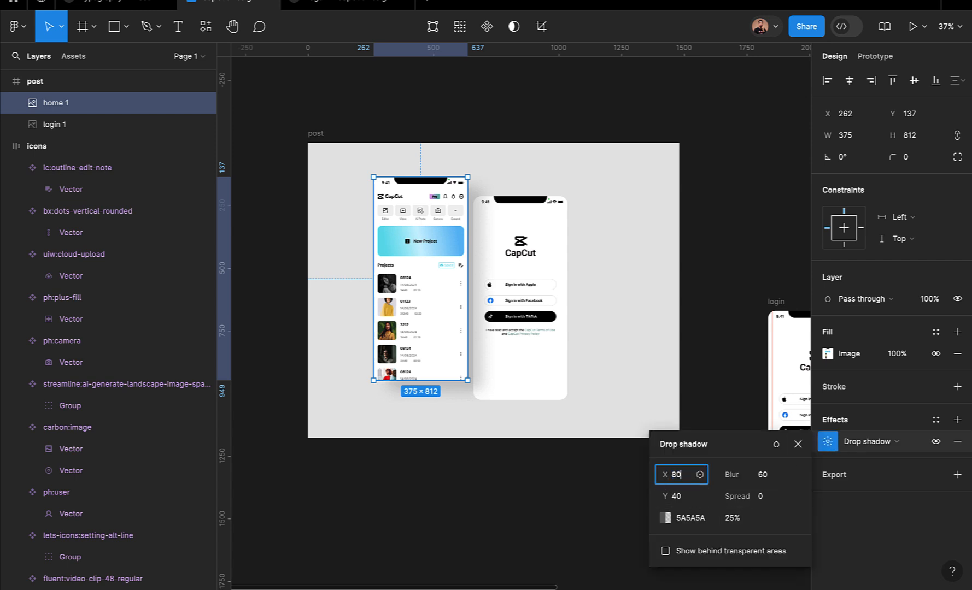
key(Return)
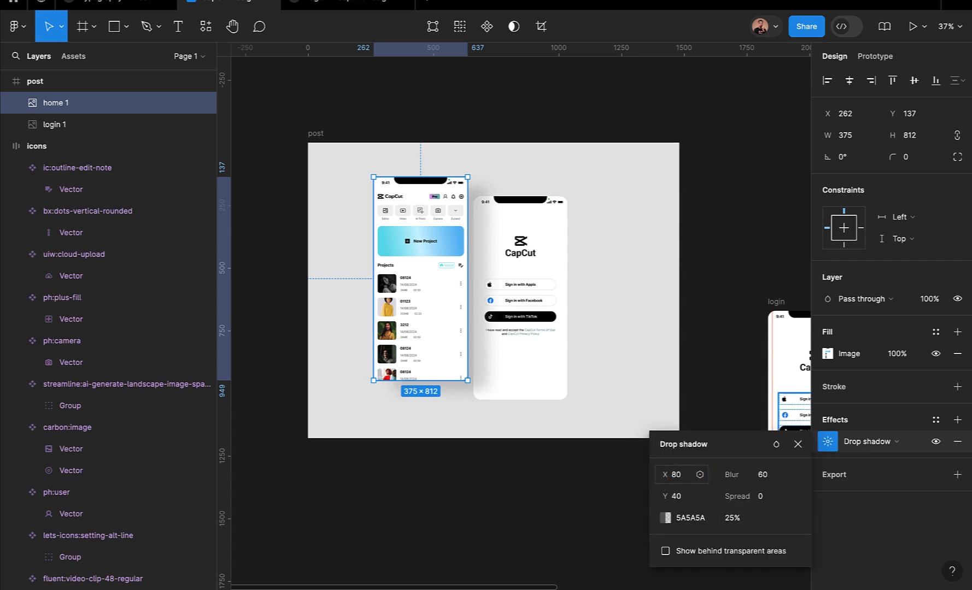
click(763, 476)
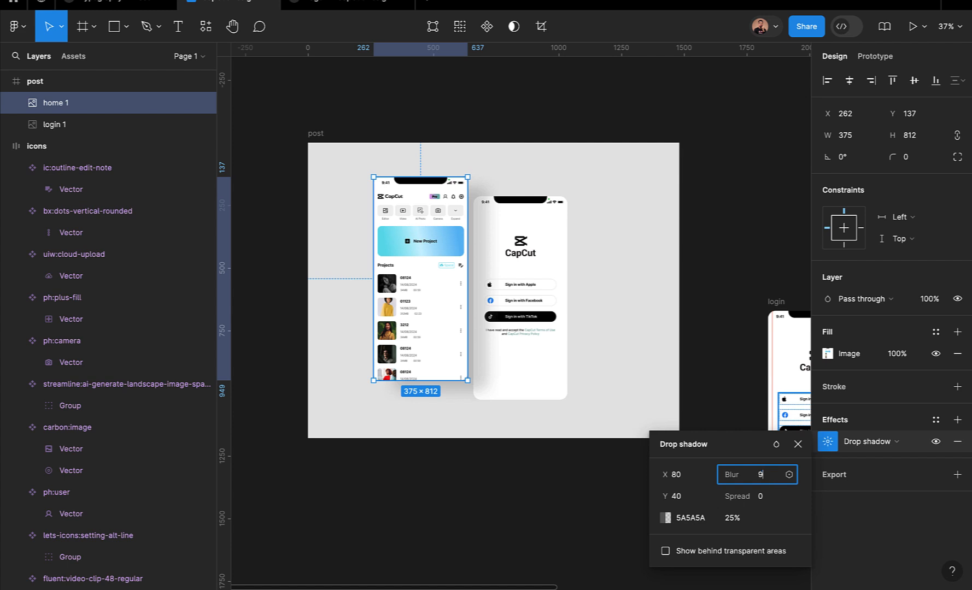
key(Return)
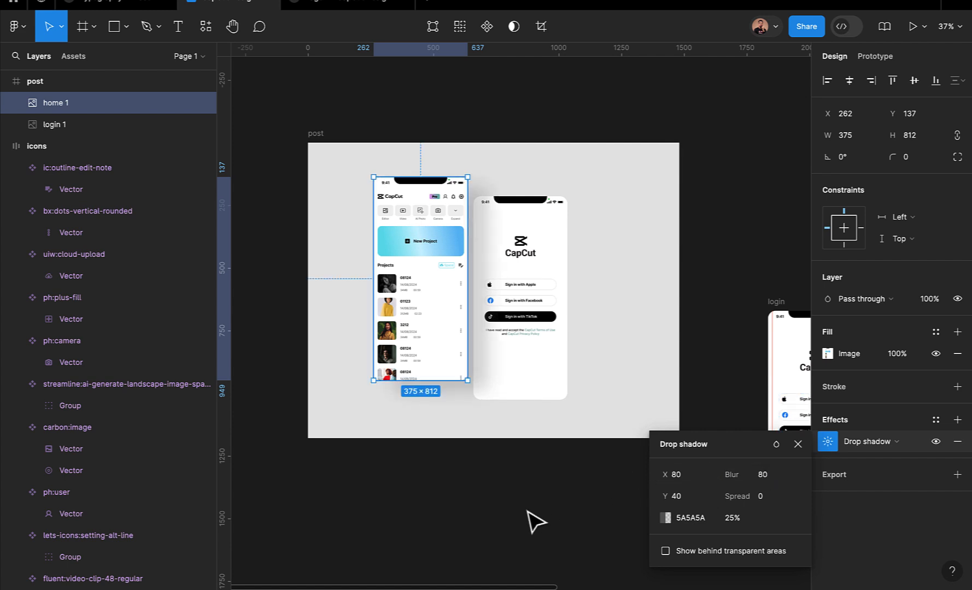
click(495, 527)
- Move the home image down to Y 214 so its top edge lines up with the login image
scroll(499, 530, up, 3)
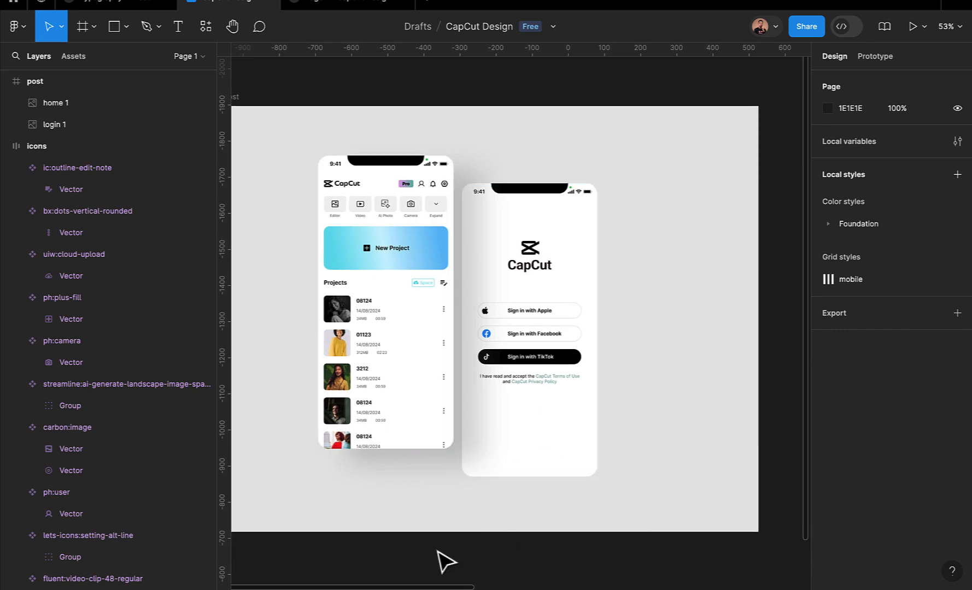
click(394, 330)
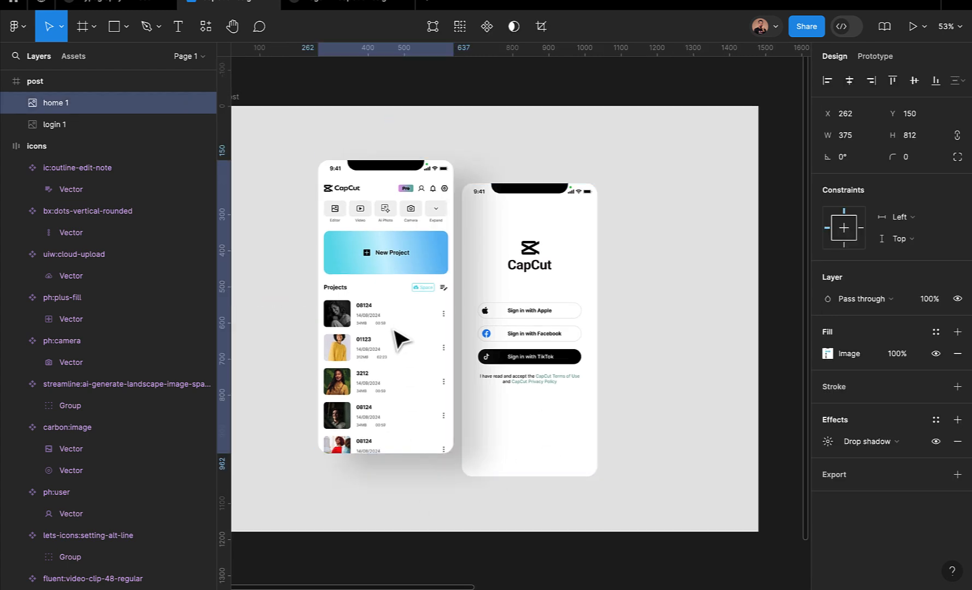
drag(393, 330, 392, 335)
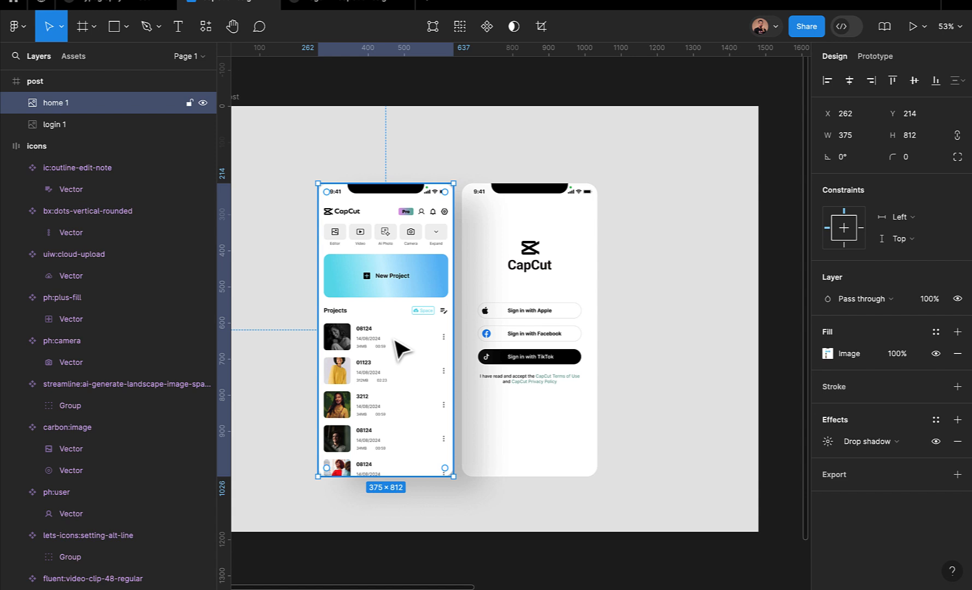
click(524, 502)
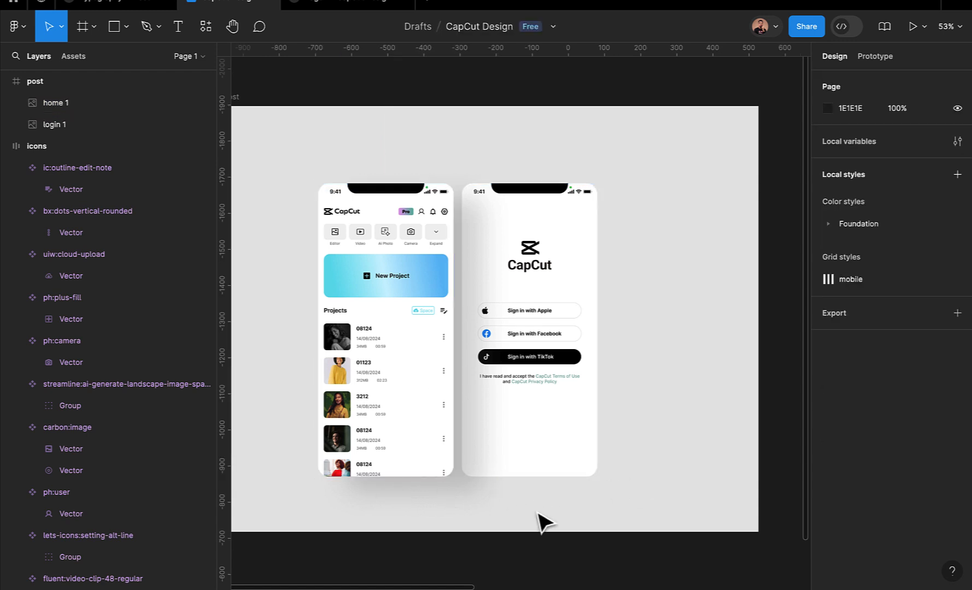
- Raise the home image above the login image's top edge, placing it at about X 260, Y 148
click(406, 423)
drag(406, 423, 403, 399)
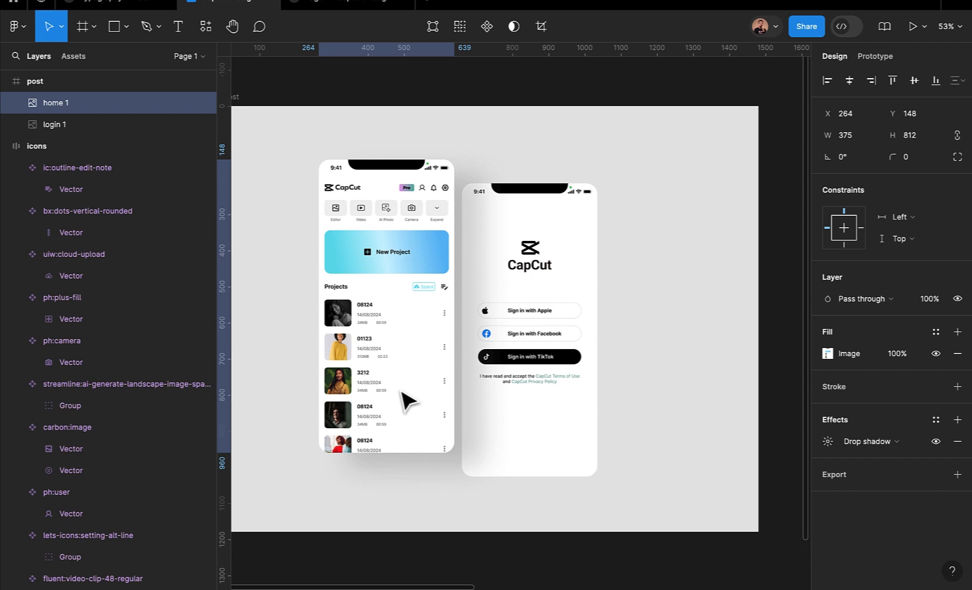
click(441, 512)
scroll(443, 514, down, 3)
scroll(446, 516, down, 2)
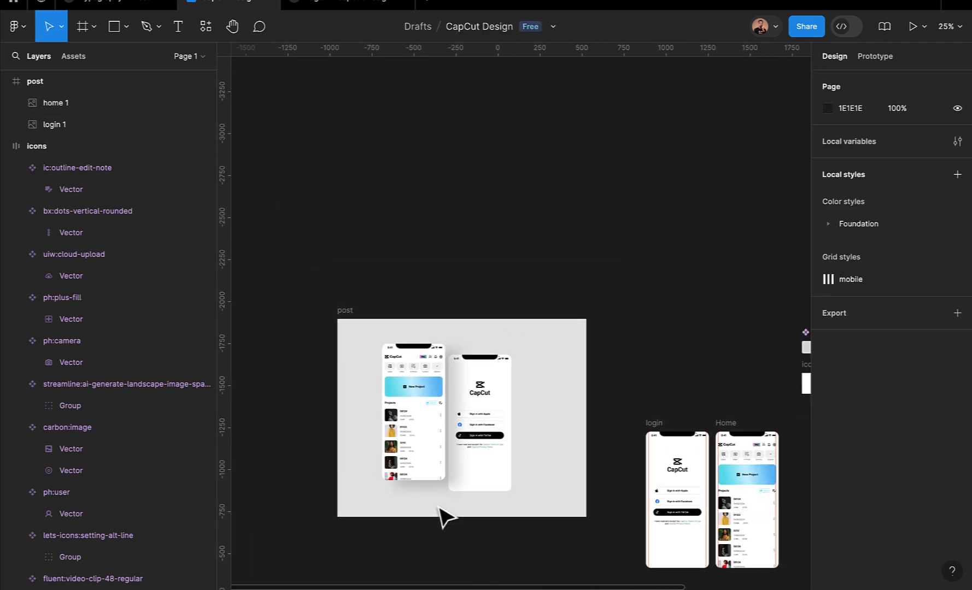
click(419, 449)
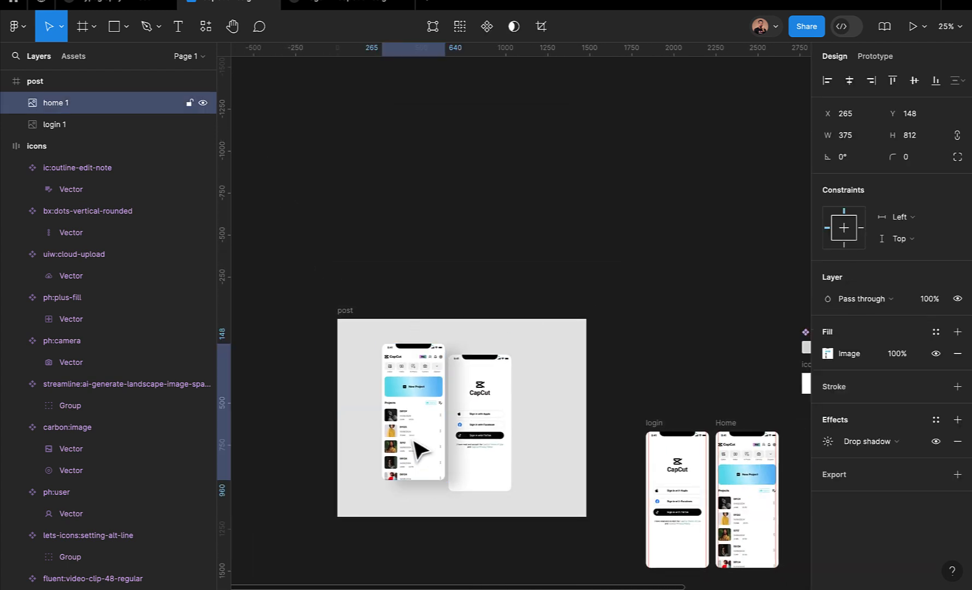
- Select the home and login images together and shift them towards the centre of the post frame
shift+click(495, 425)
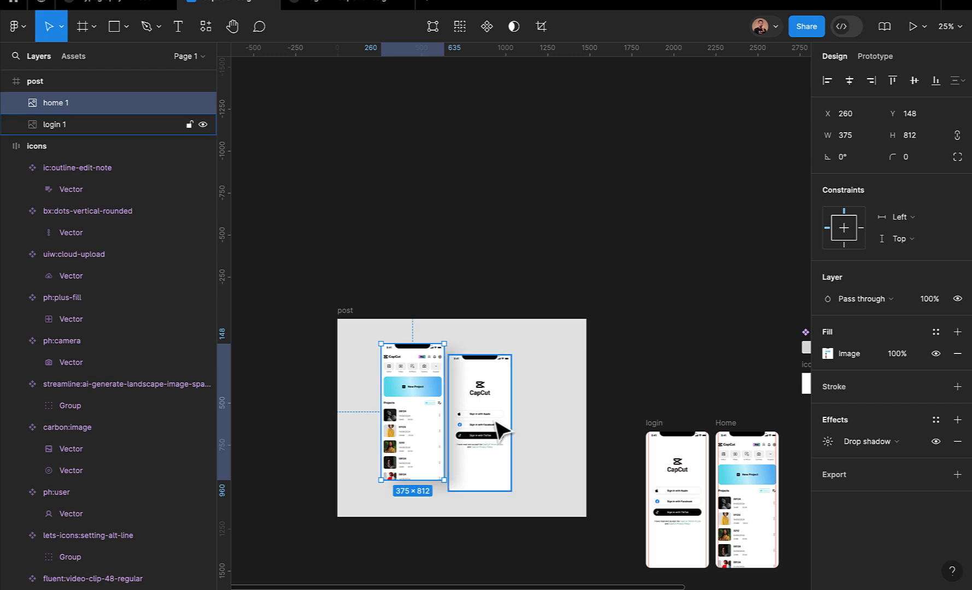
drag(414, 436, 428, 441)
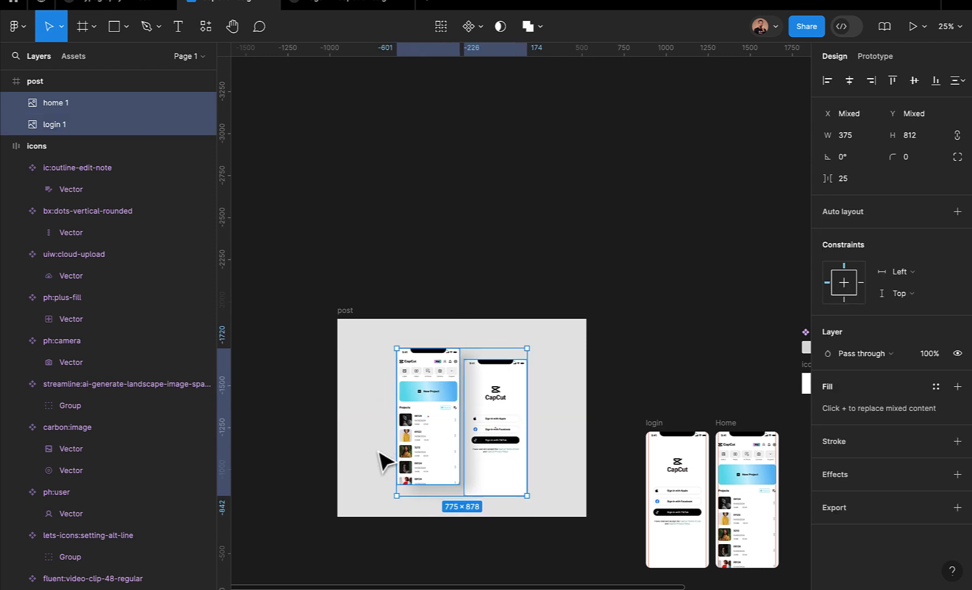
click(378, 452)
- Scale the home and login images down together to about 332 × 719 each and recentre them, with the home image at about X 397, Y 251
ctrl+scroll(383, 462, up, 2)
click(432, 432)
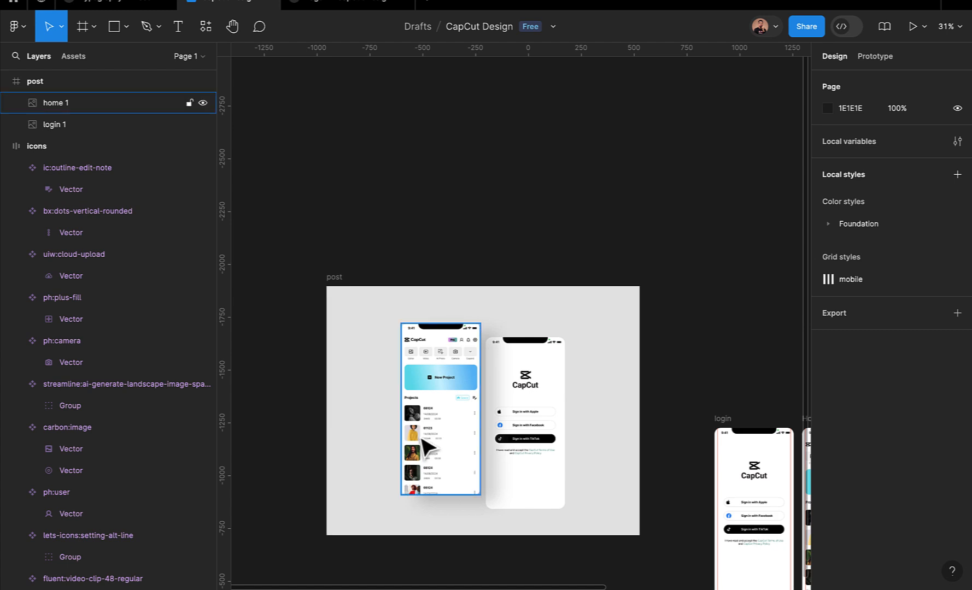
shift+click(511, 433)
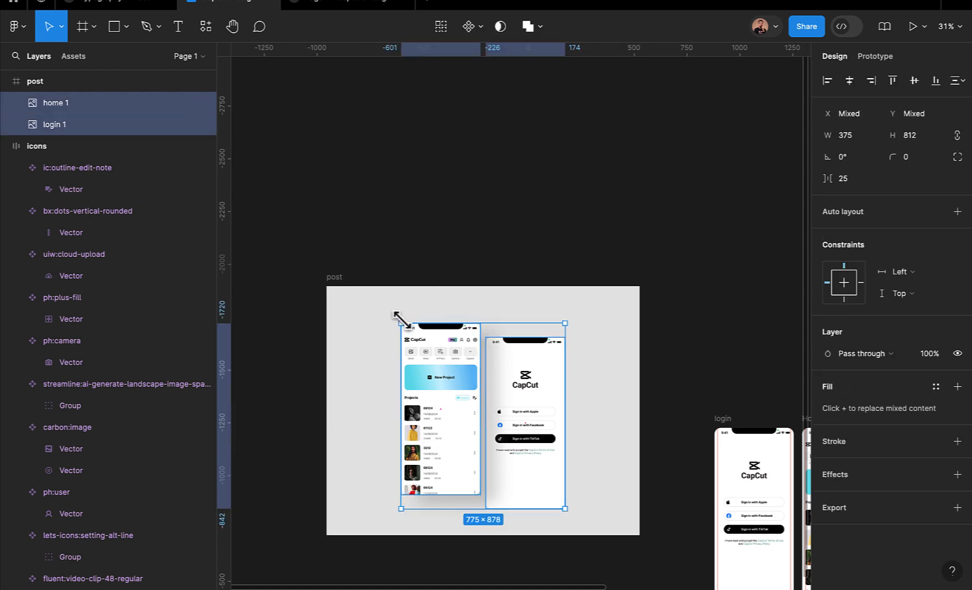
drag(402, 322, 427, 344)
drag(444, 417, 435, 412)
click(401, 506)
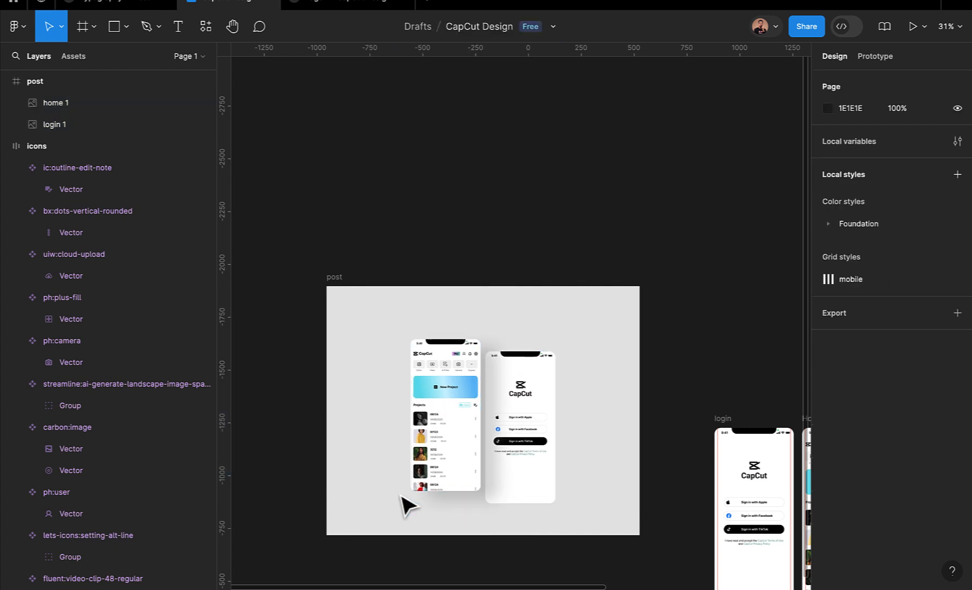
- Examine the spacing, size and shadow of the home and login images within the post frame, both close up and as a whole
scroll(386, 514, up, 2)
scroll(386, 508, up, 3)
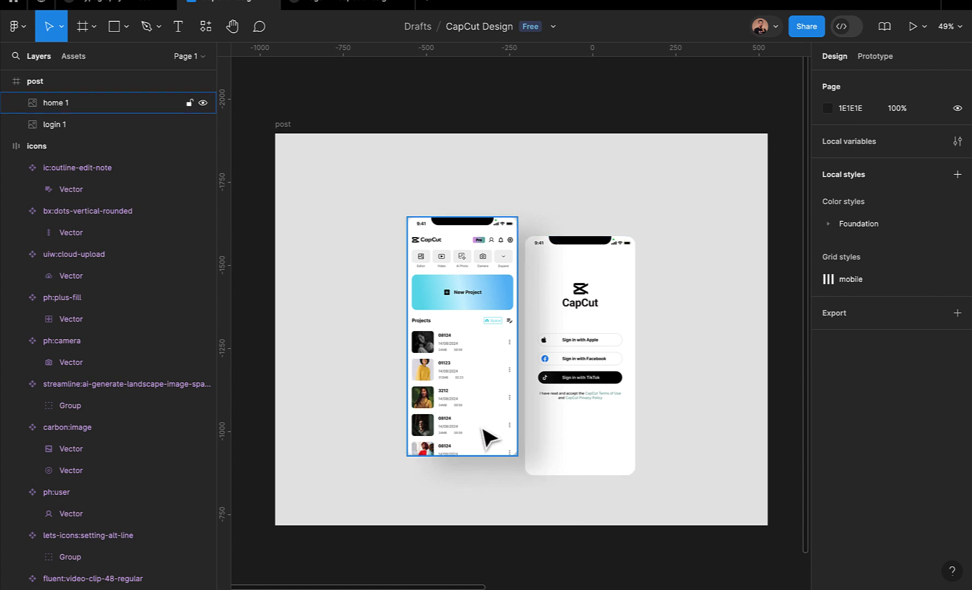
click(446, 417)
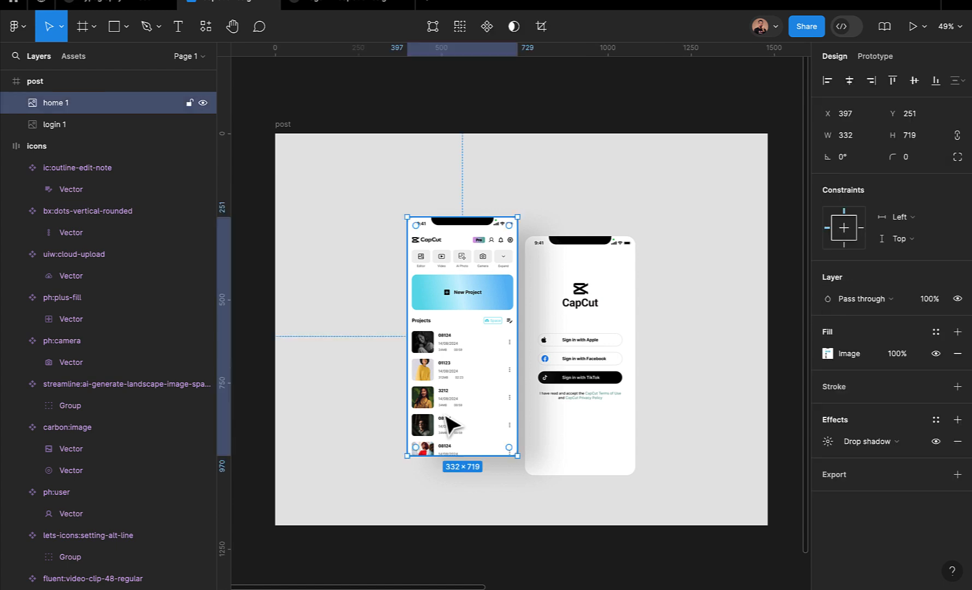
click(359, 453)
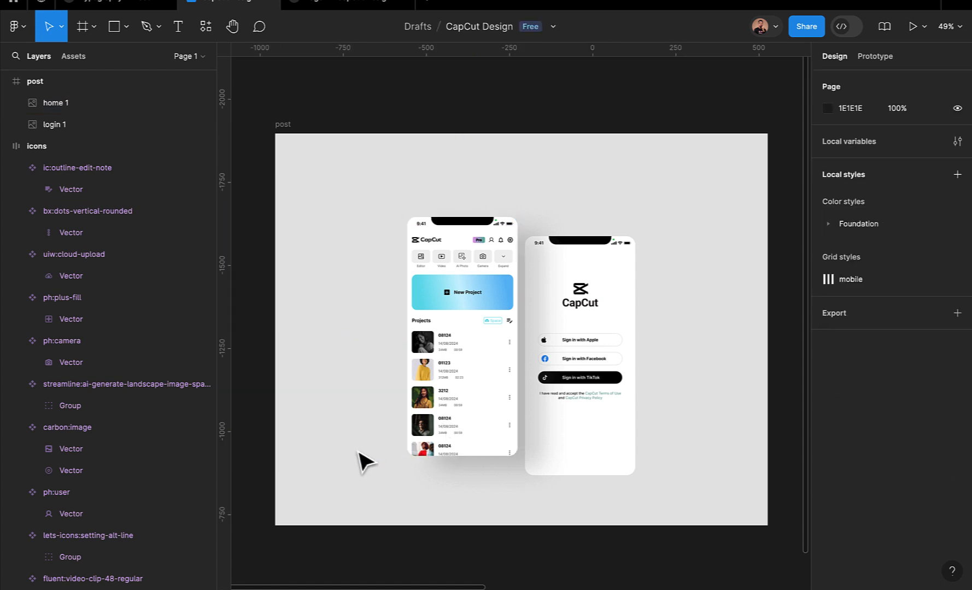
scroll(359, 454, down, 5)
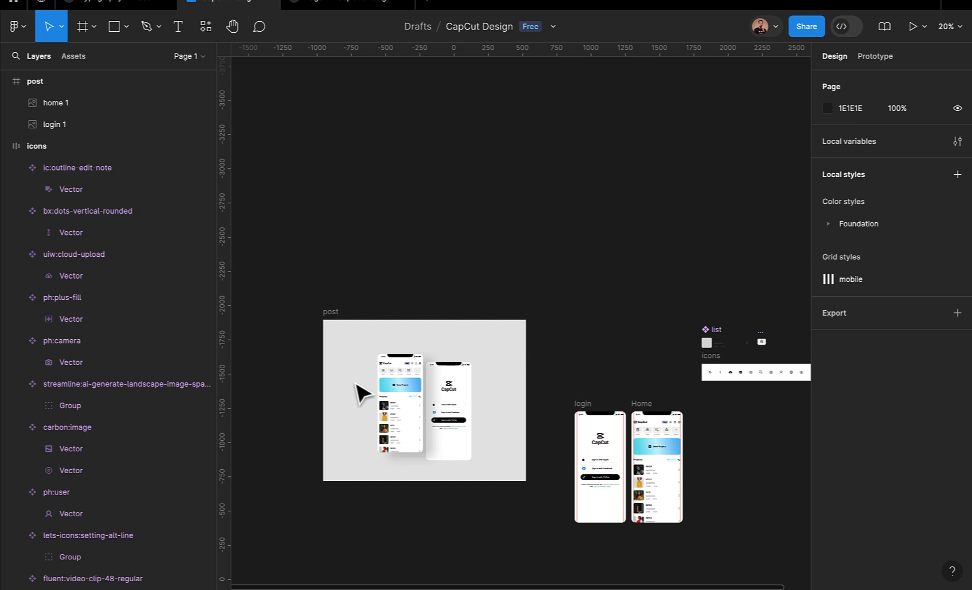
scroll(364, 425, up, 3)
click(384, 415)
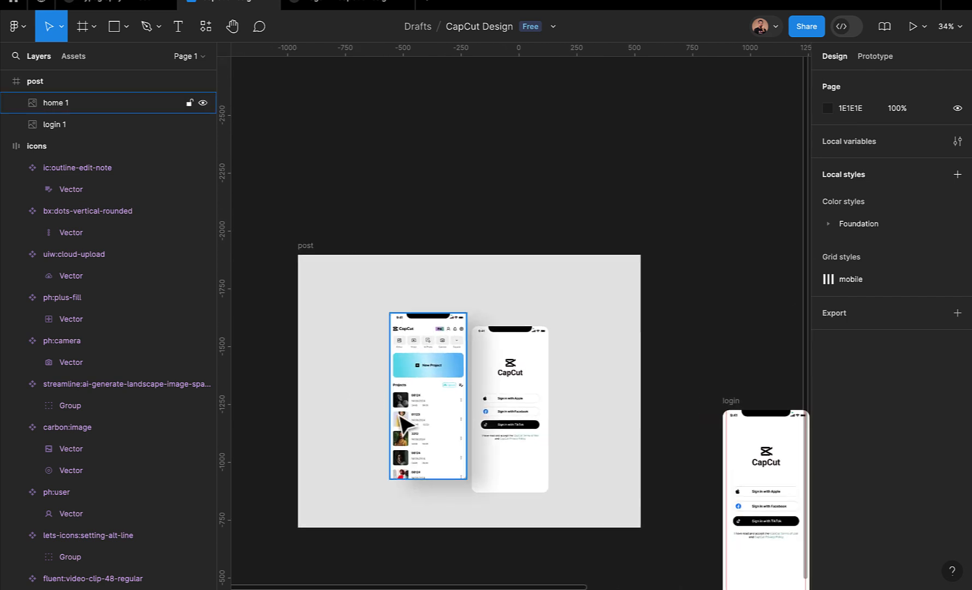
click(505, 450)
click(437, 443)
scroll(432, 440, up, 3)
scroll(426, 437, down, 3)
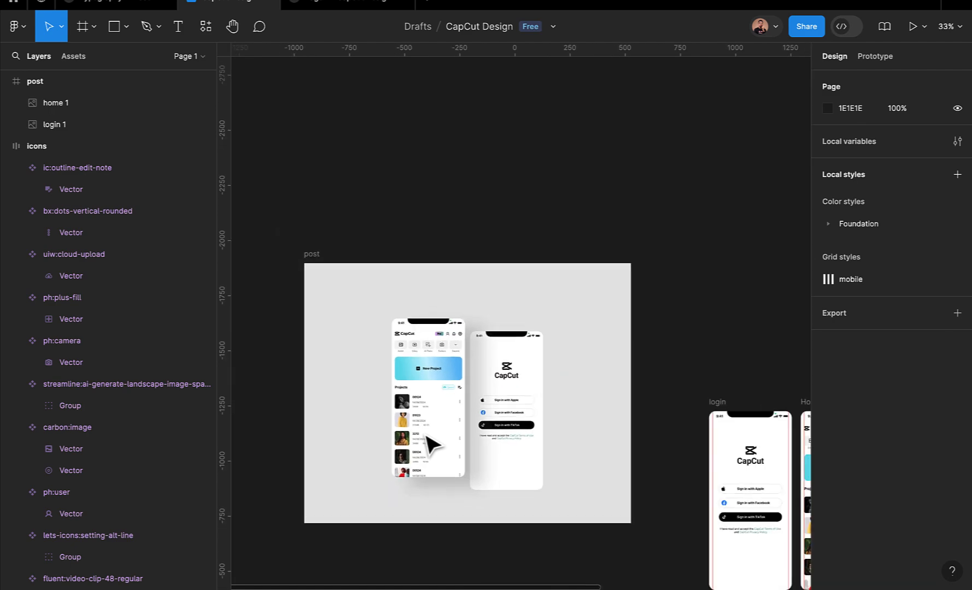
- Browse the recently viewed files in the file browser for an Apple UI kit or mockup file
click(7, 4)
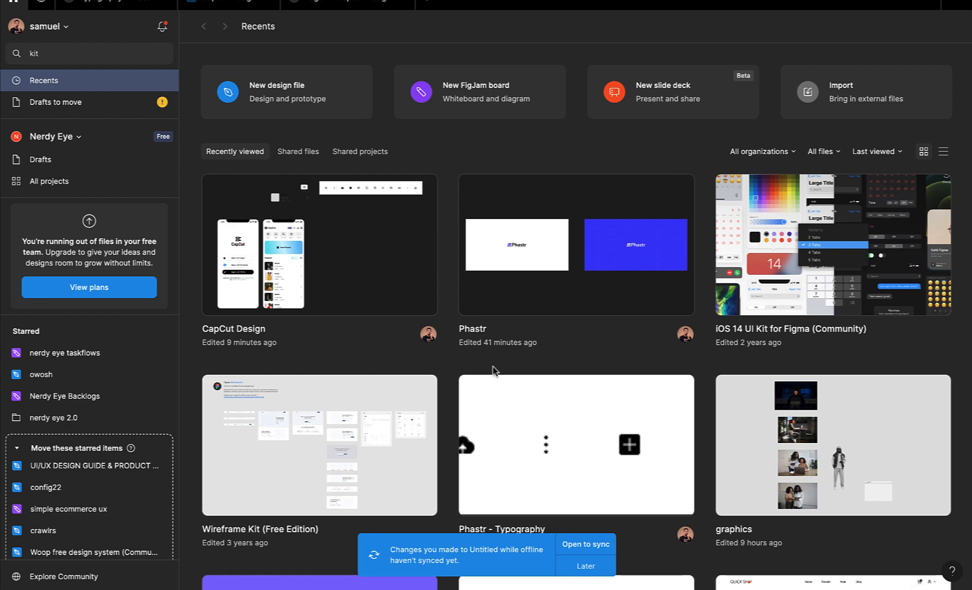
scroll(492, 370, down, 10)
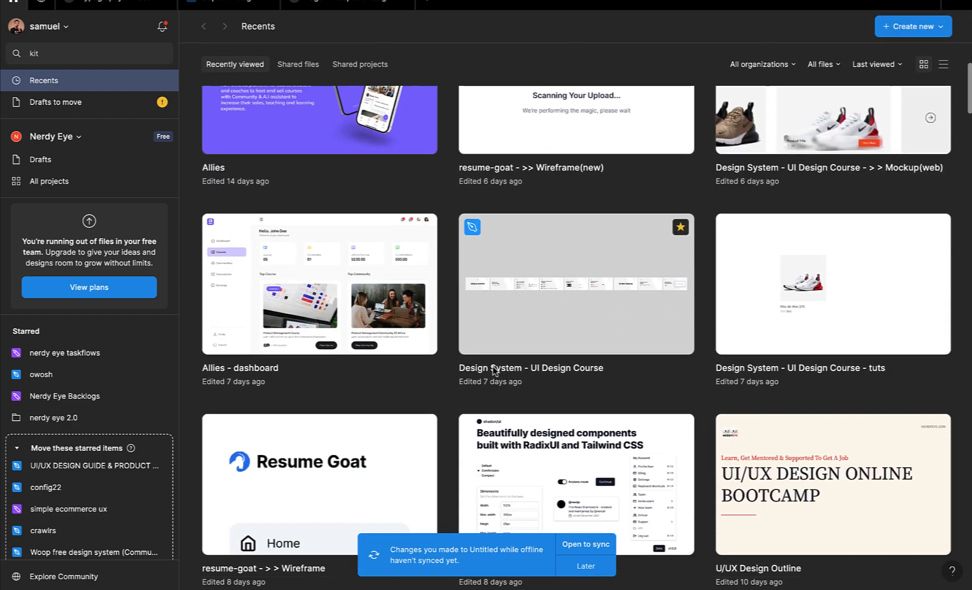
scroll(494, 370, down, 15)
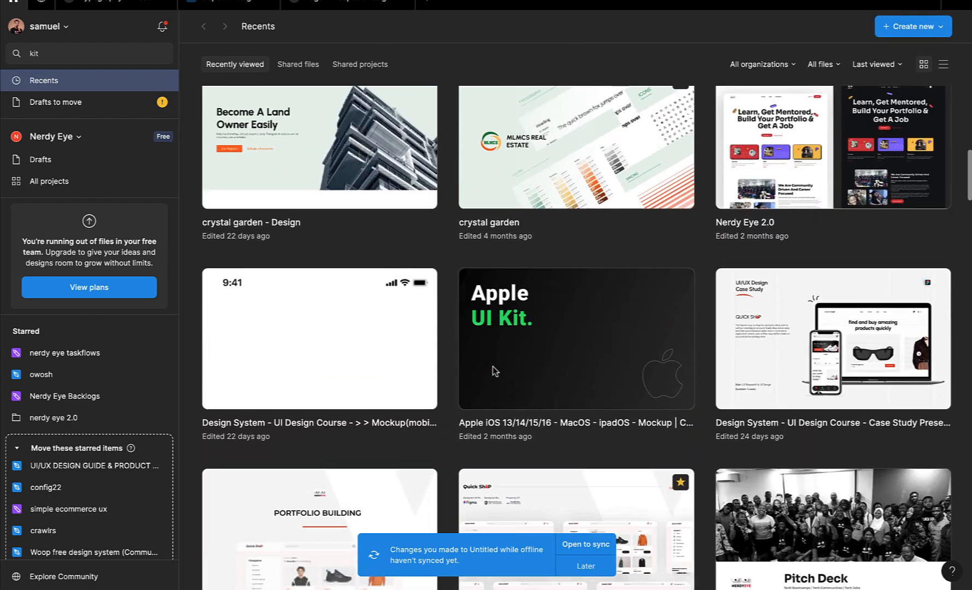
scroll(493, 366, down, 1)
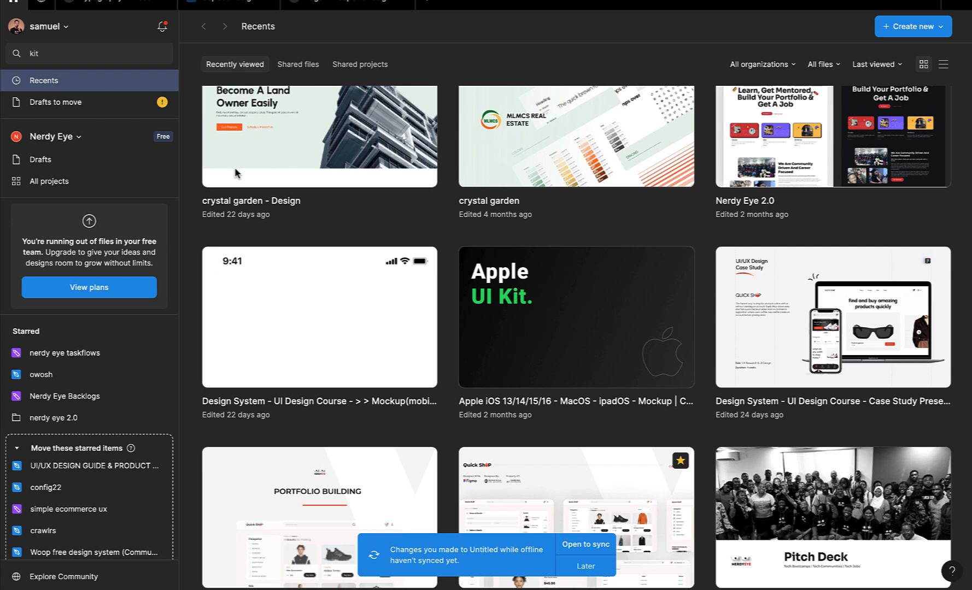
- Search the Figma Community for "apple ios mock up"
click(43, 4)
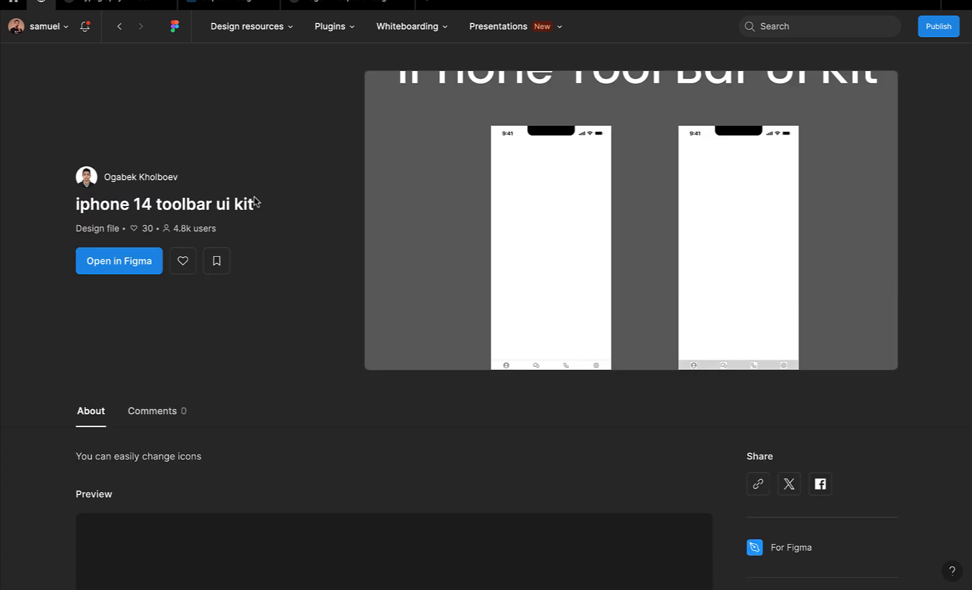
scroll(290, 254, down, 1)
scroll(290, 254, up, 1)
click(786, 27)
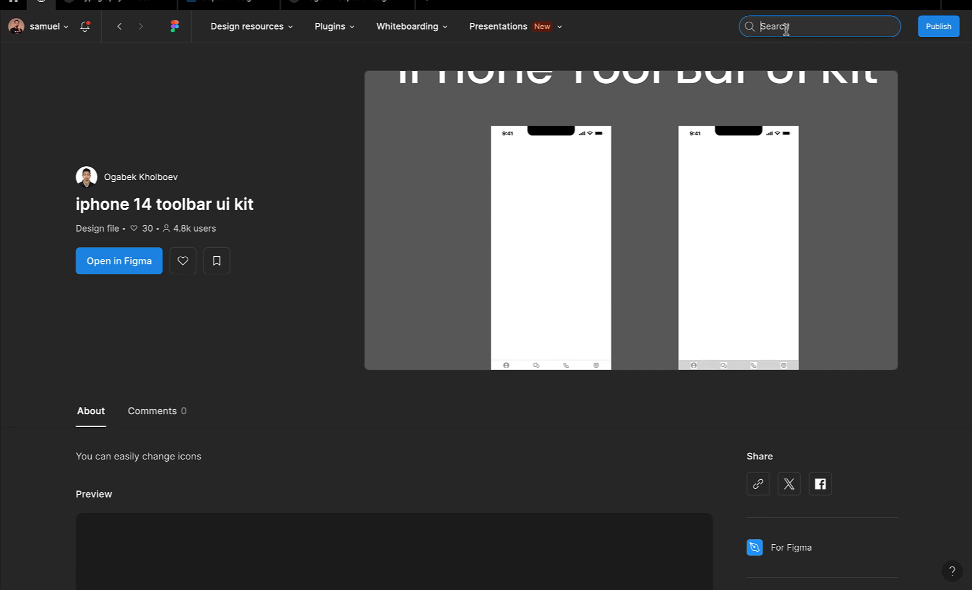
text(apple ios)
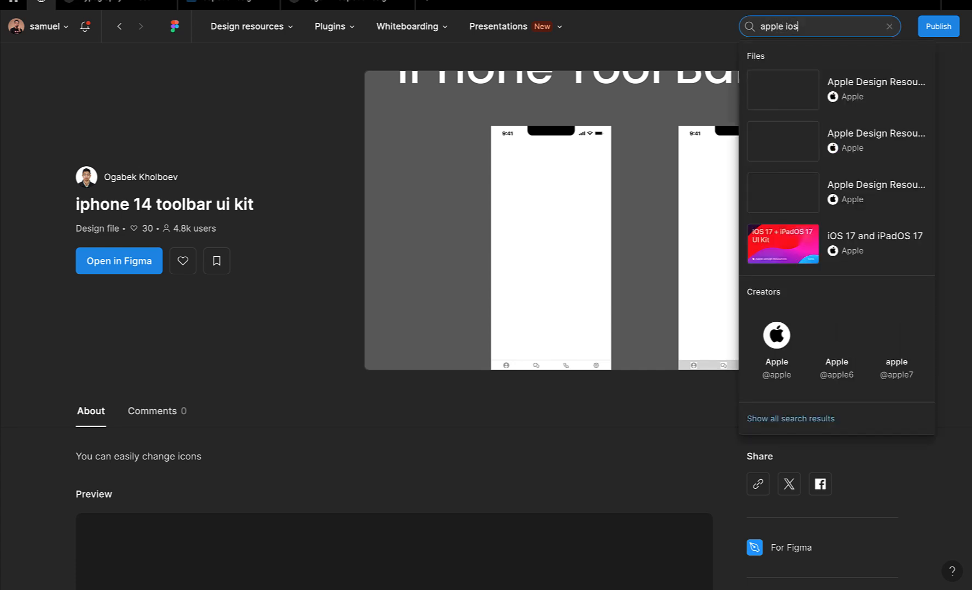
text( moc)
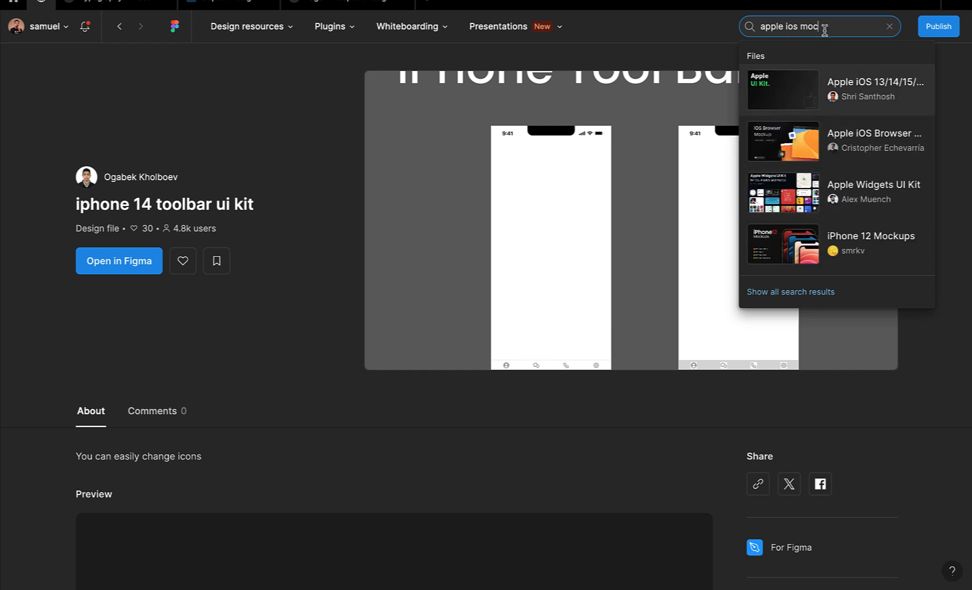
text(p)
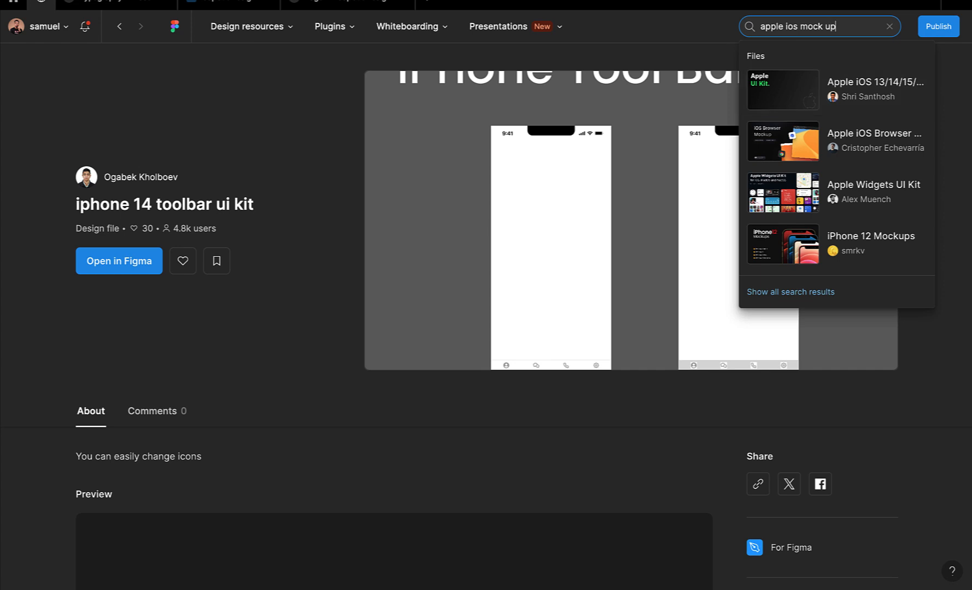
key(Return)
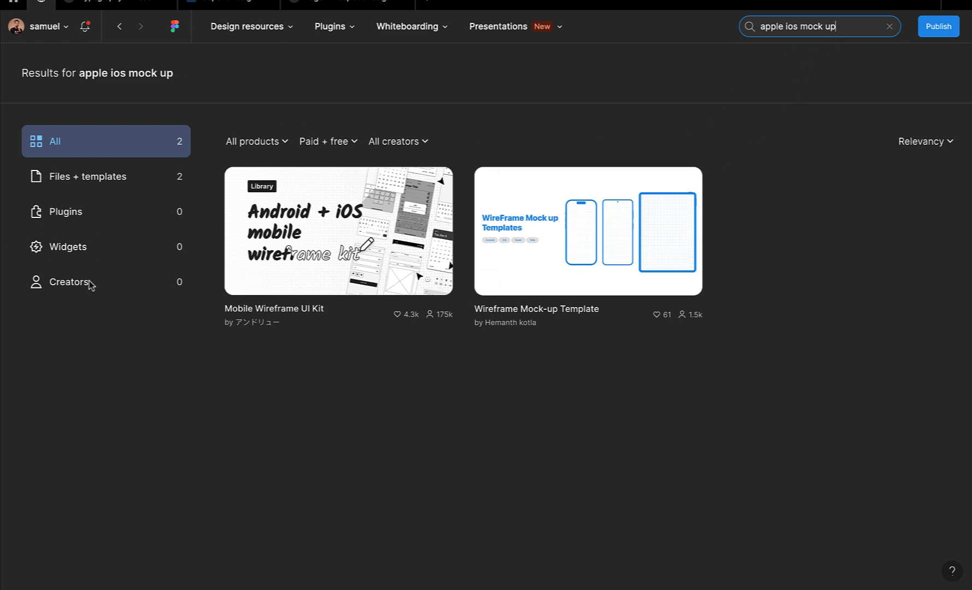
- Replace the Community search with "mock up"
key(BackSpace)
key(BackSpace)
key(BackSpace)
key(BackSpace)
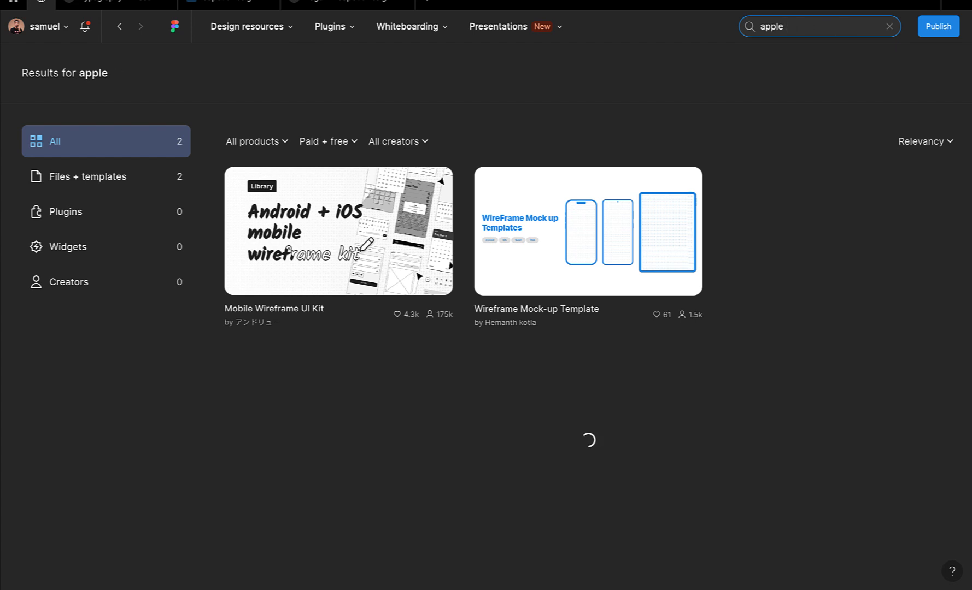
key(BackSpace)
key(BackSpace)
key(BackSpace)
key(BackSpace)
key(BackSpace)
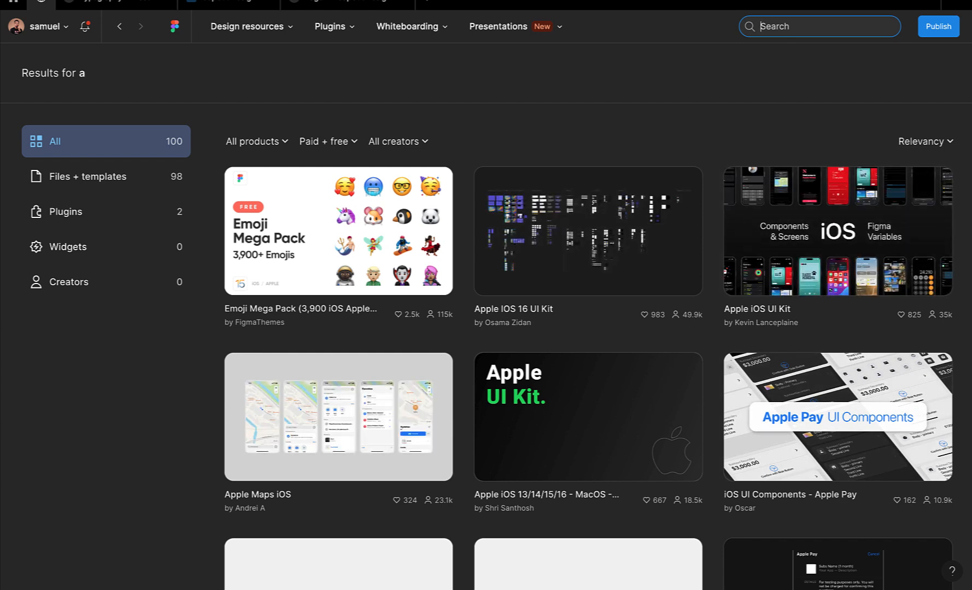
text(mockk)
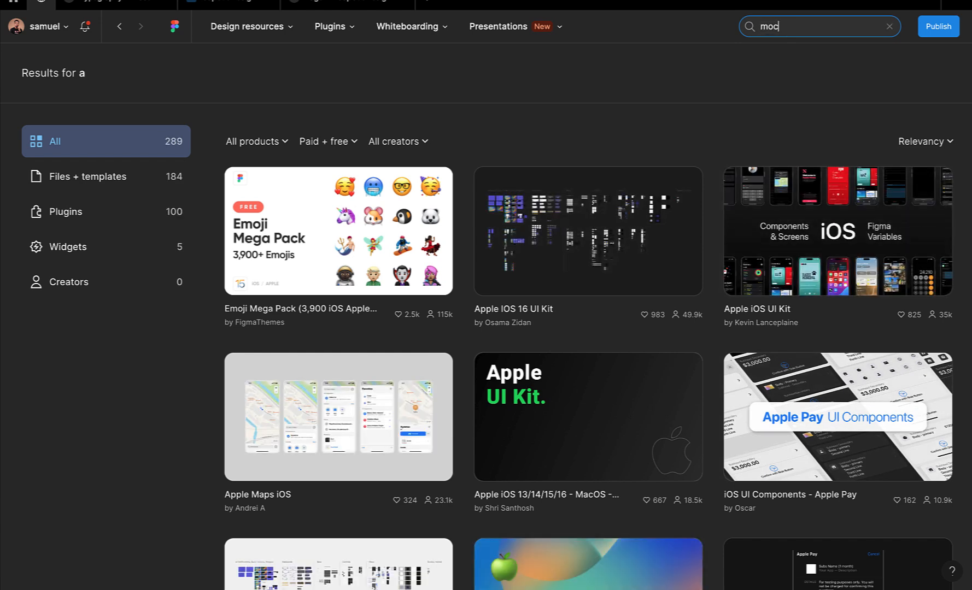
key(BackSpace)
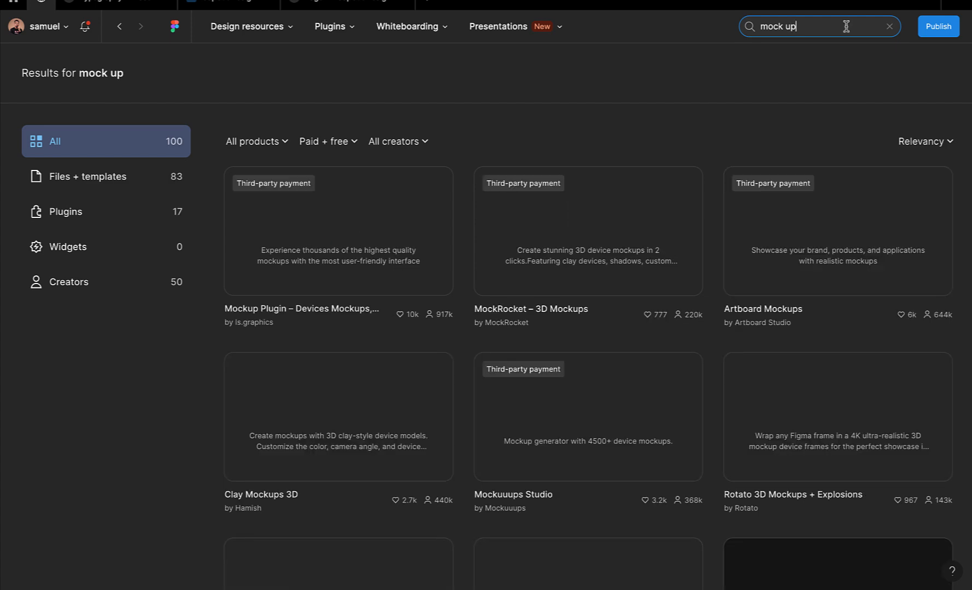
- Find Free Mockups for Dribbble Shot in the search results and open its Community page
scroll(702, 485, down, 3)
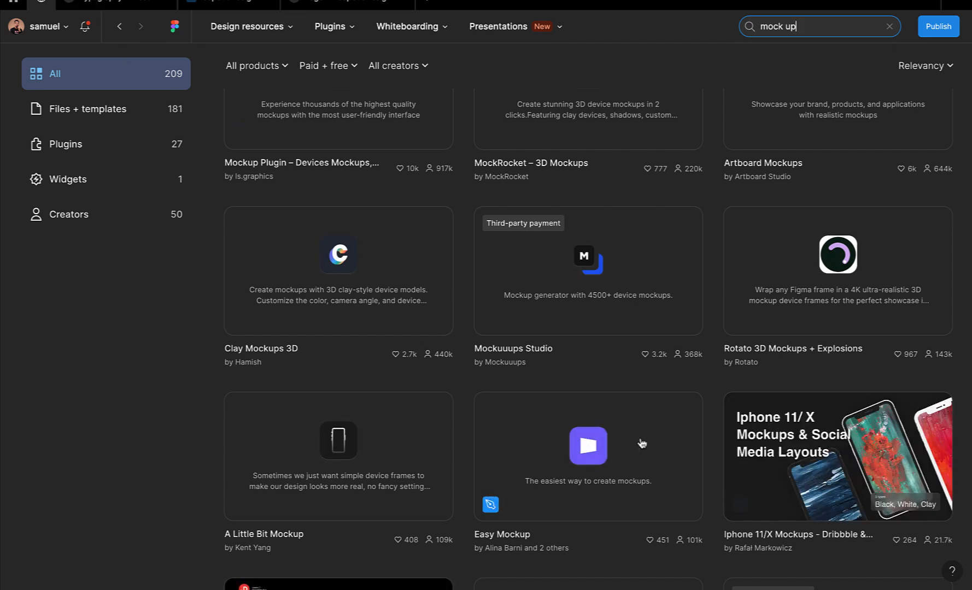
scroll(530, 425, down, 3)
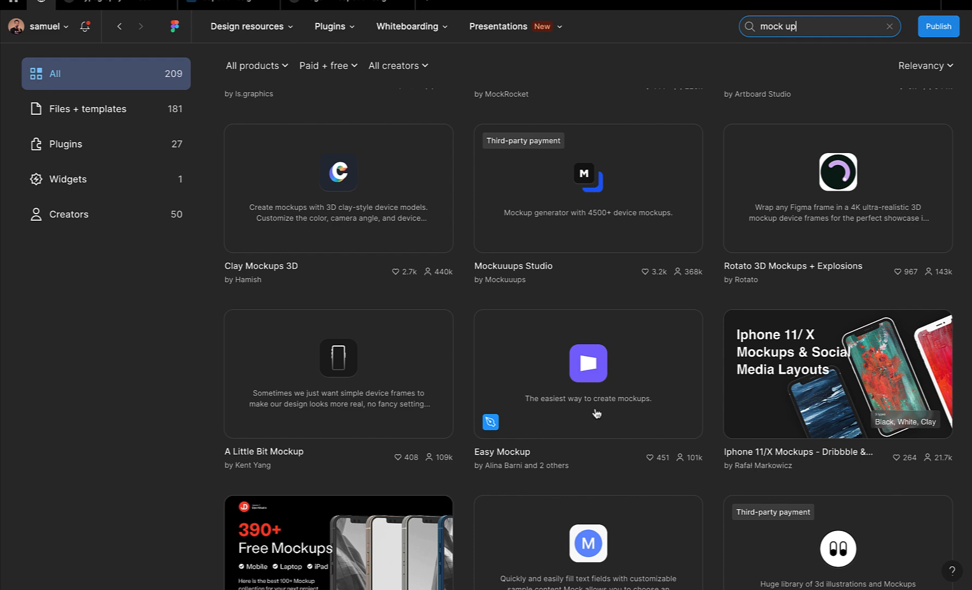
scroll(620, 410, down, 6)
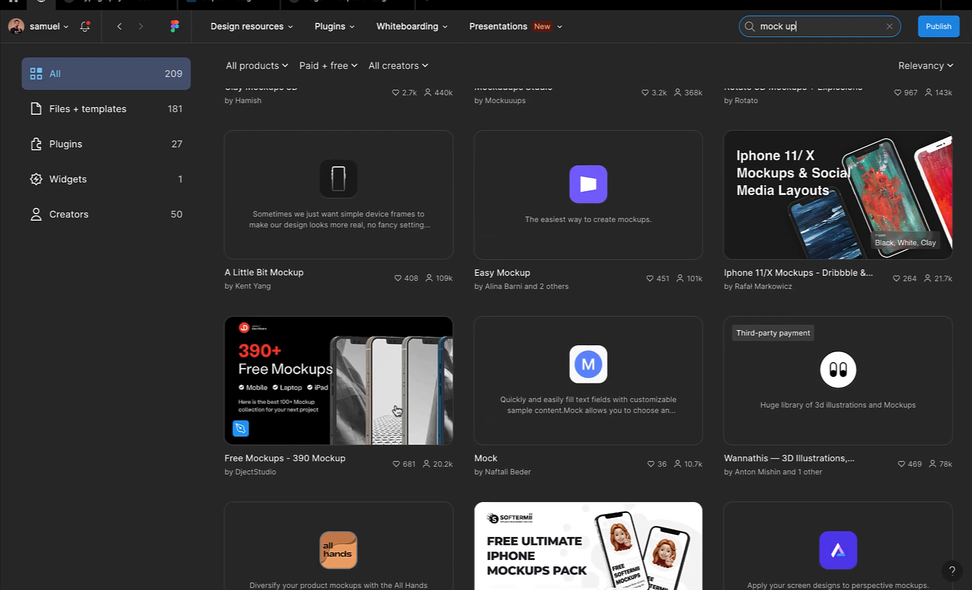
scroll(352, 436, down, 1)
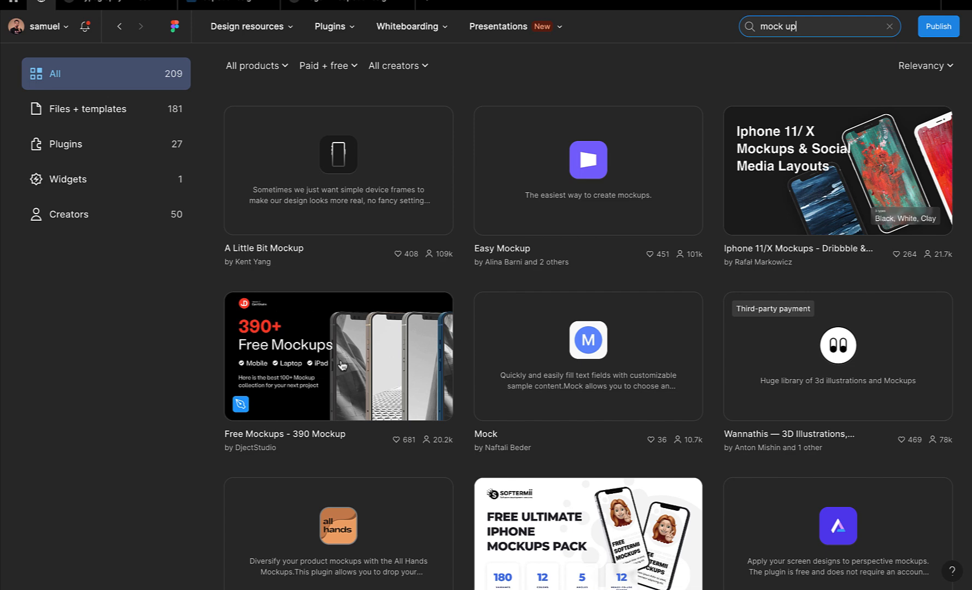
scroll(350, 381, down, 8)
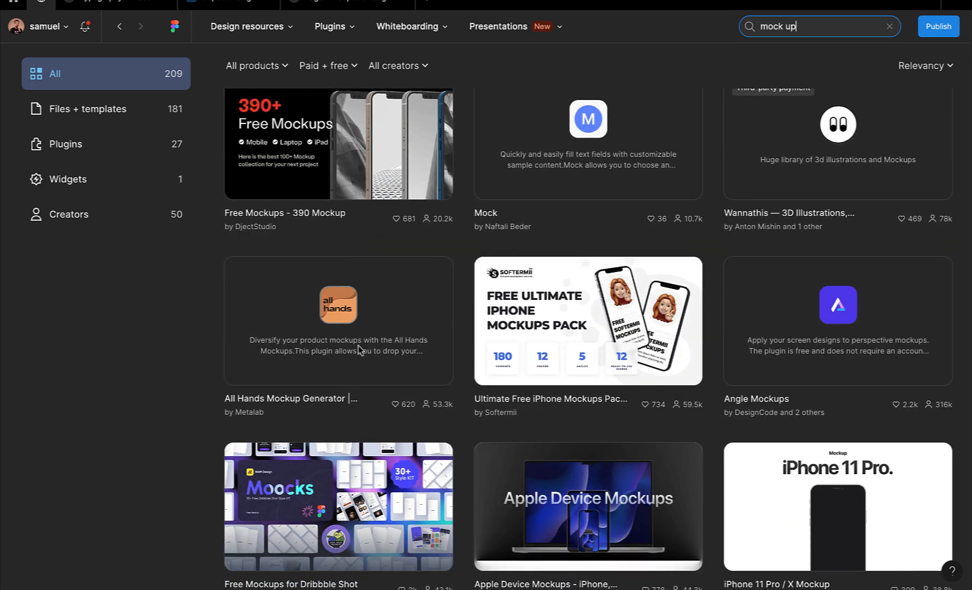
scroll(359, 346, down, 5)
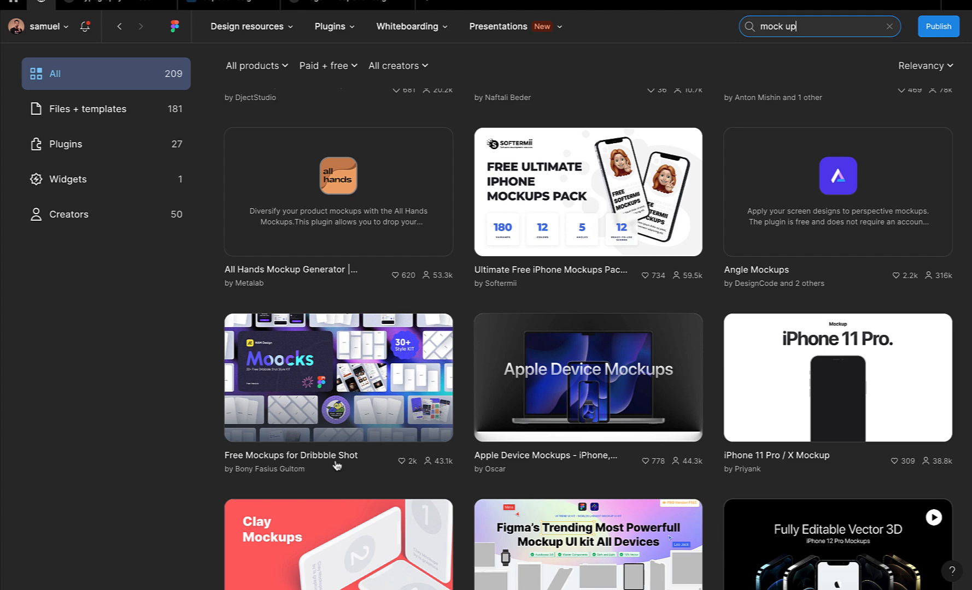
click(374, 398)
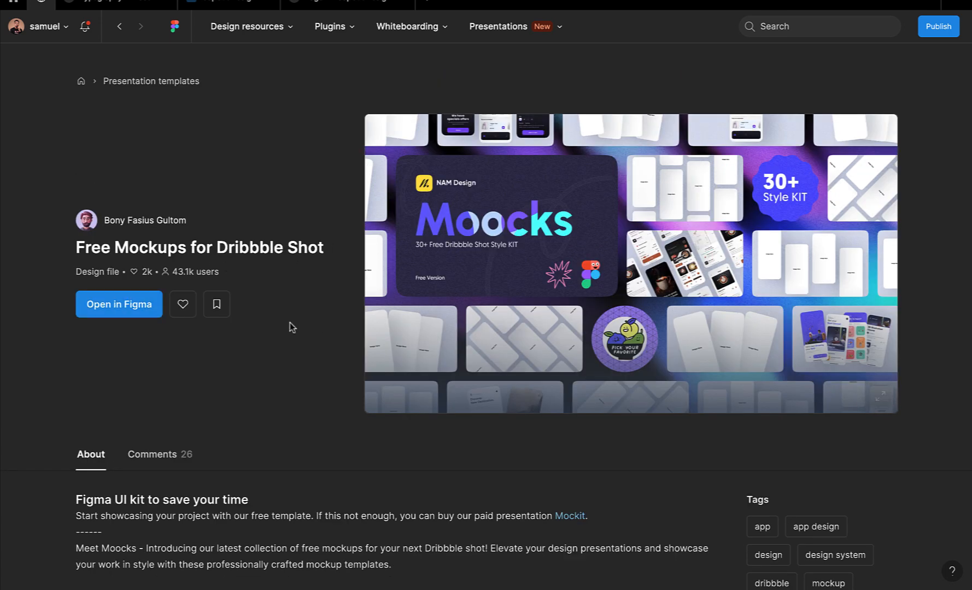
- Open the Free Mockups for Dribbble Shot kit as a new file in the Nerdy Eye team's drafts
click(120, 311)
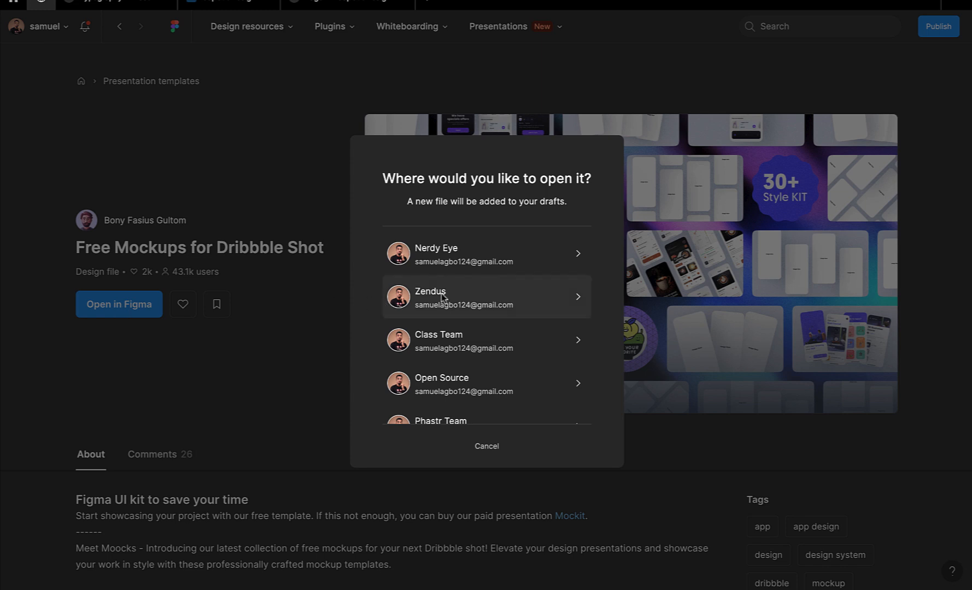
scroll(532, 345, down, 2)
scroll(532, 345, up, 2)
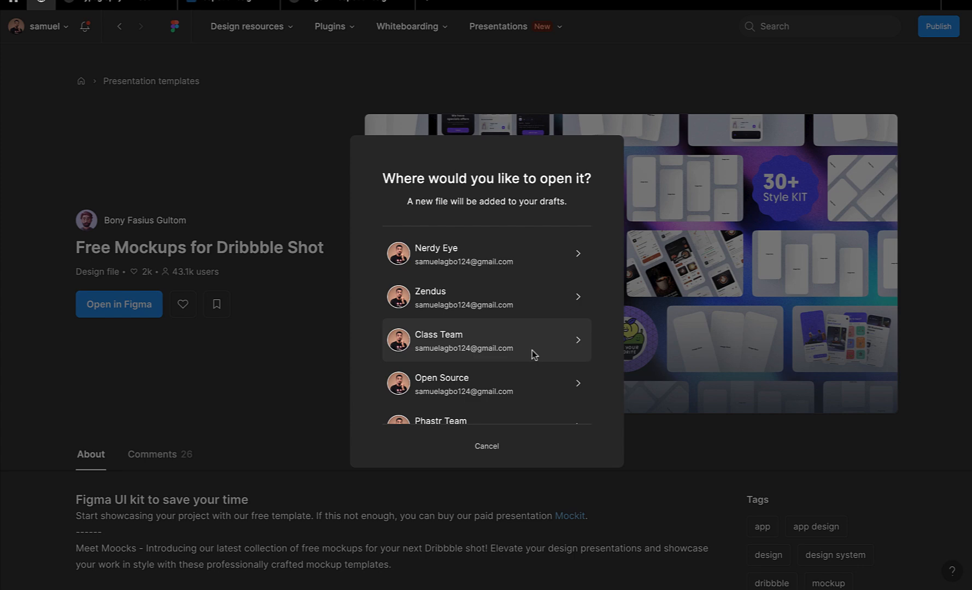
click(545, 261)
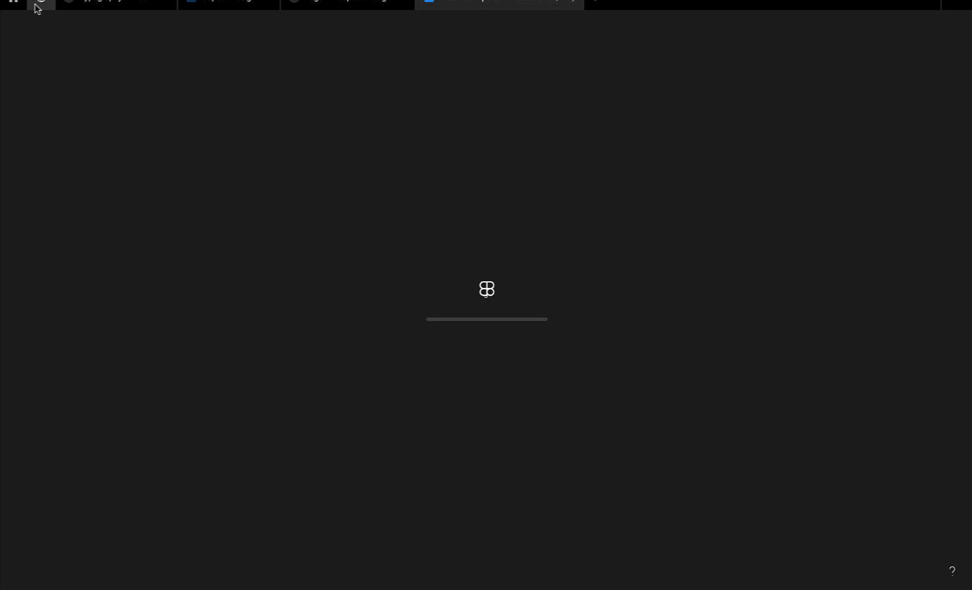
- Open the Apple iOS 13/14/15/16 UI kit and mockup file from the recently viewed files
click(12, 4)
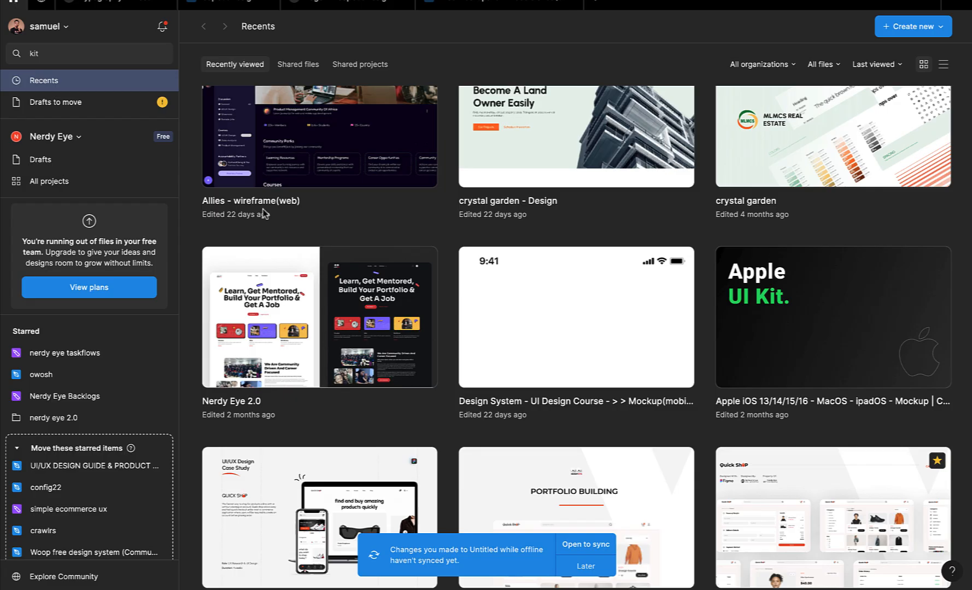
click(766, 303)
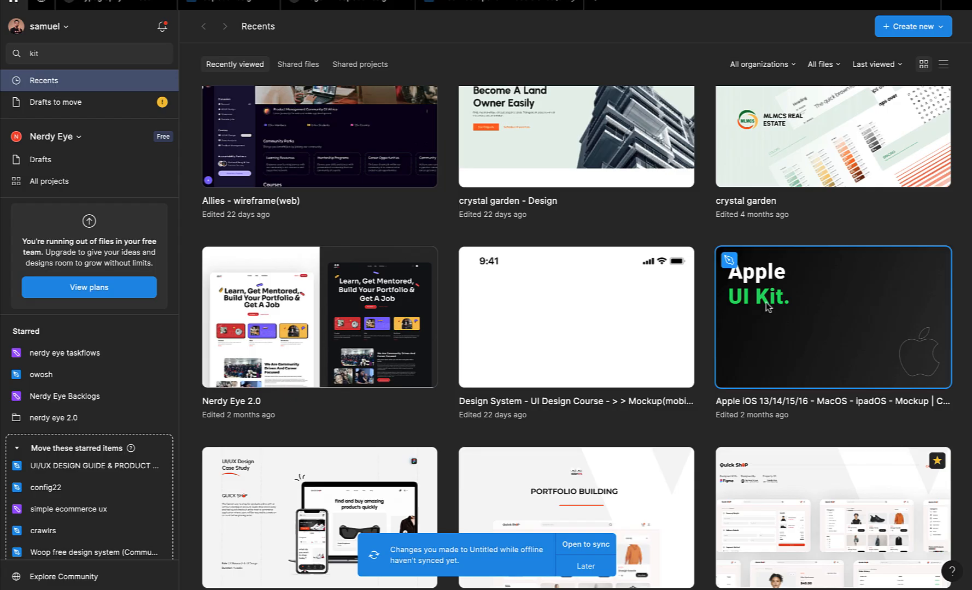
double_click(817, 317)
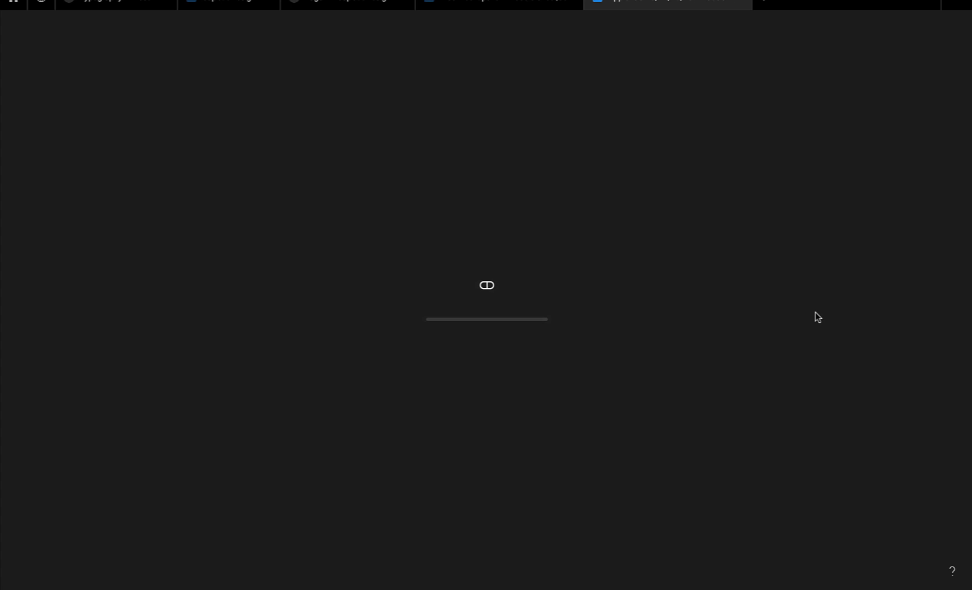
- Return to the Free Mockups for Dribbble Shot file and open its Template page
click(505, 6)
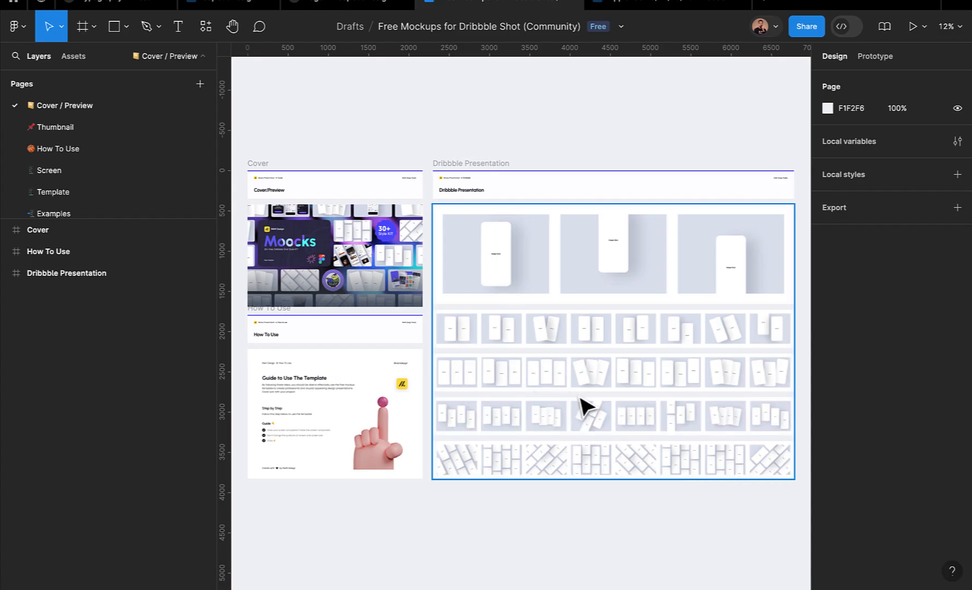
scroll(358, 289, down, 2)
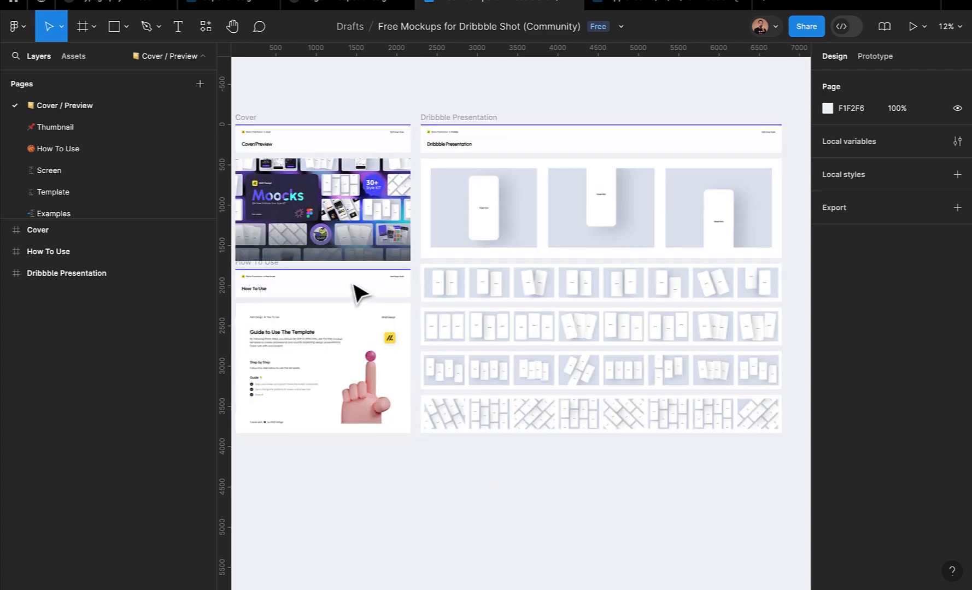
scroll(76, 170, down, 2)
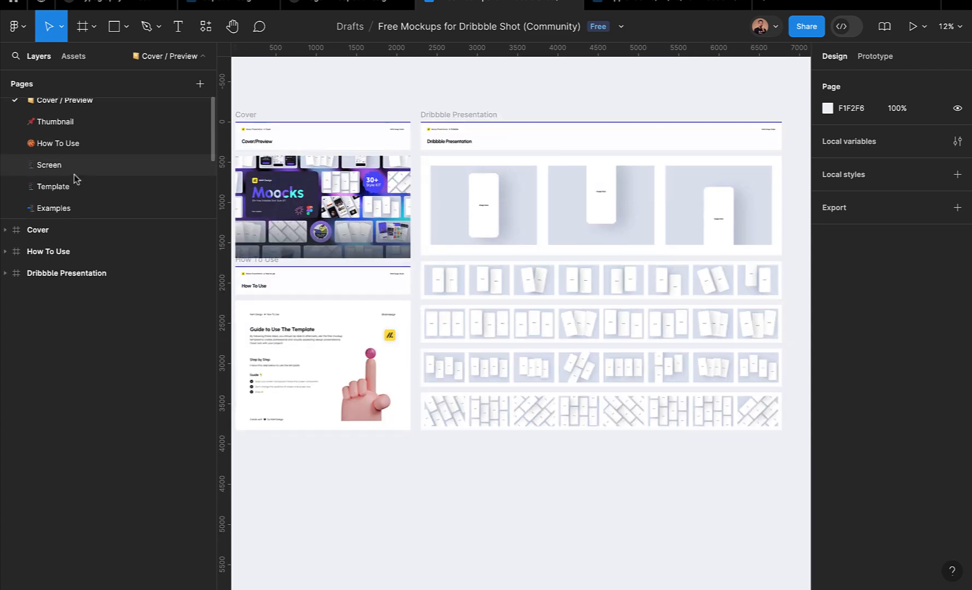
scroll(76, 175, down, 2)
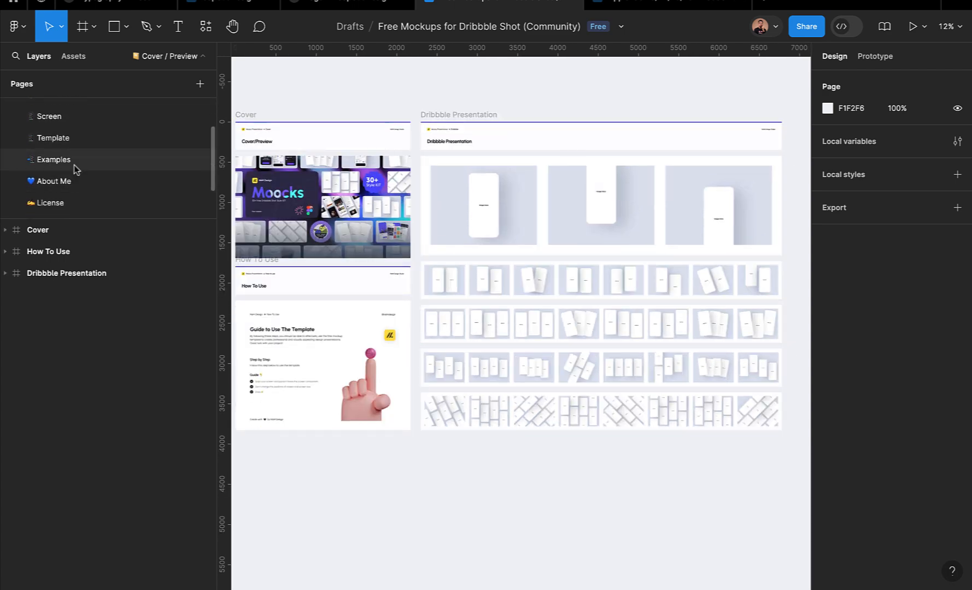
scroll(78, 162, up, 1)
click(53, 148)
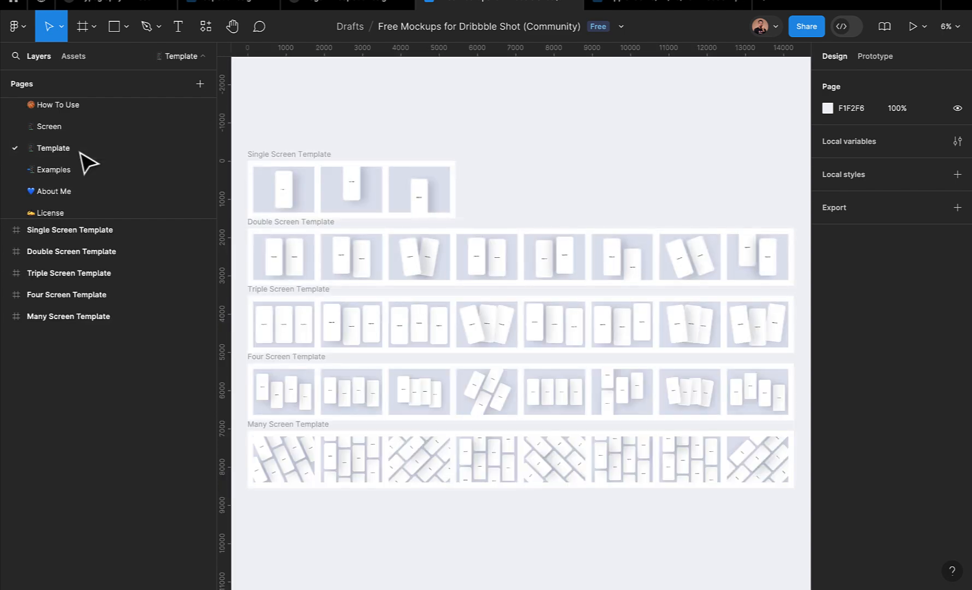
- Examine the screen template layouts and the first screen's image placeholder in the third Double Screen Template frame
scroll(482, 492, up, 3)
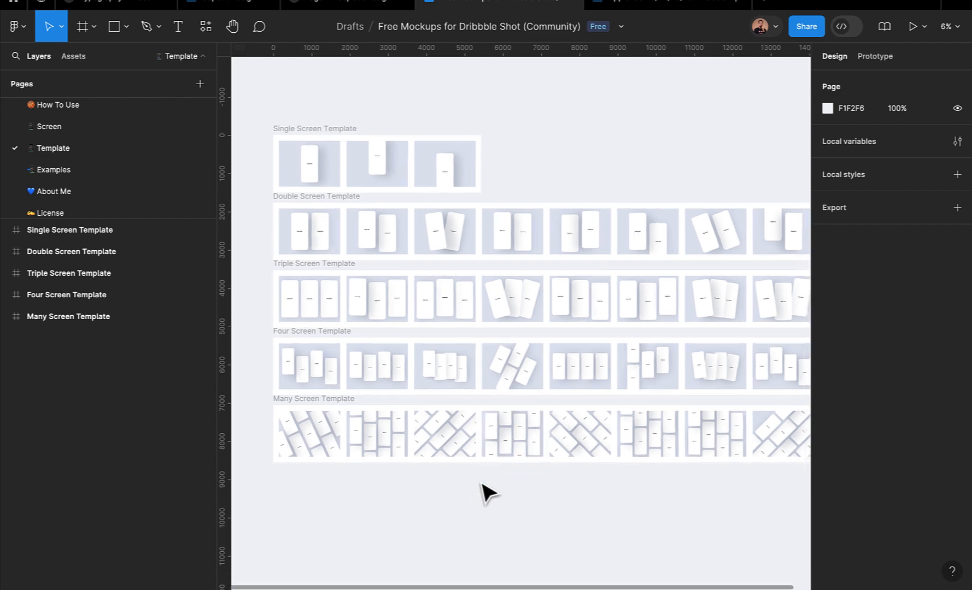
scroll(418, 405, up, 5)
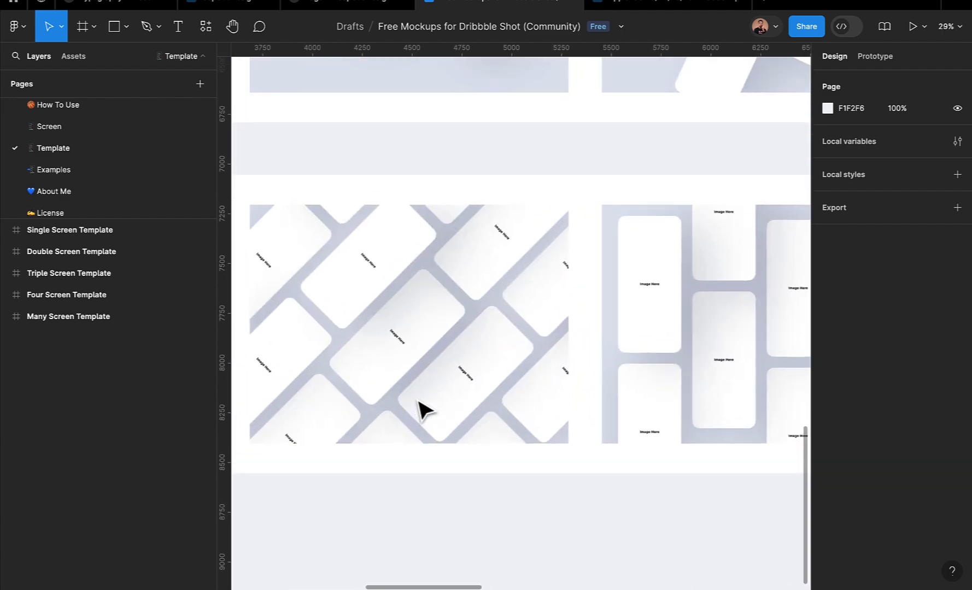
scroll(419, 406, down, 4)
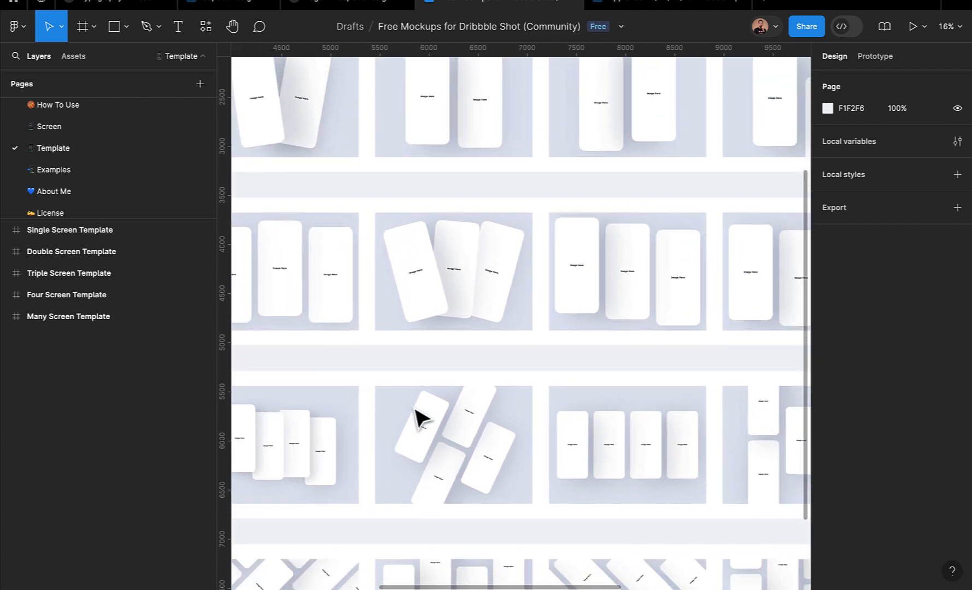
scroll(415, 410, down, 5)
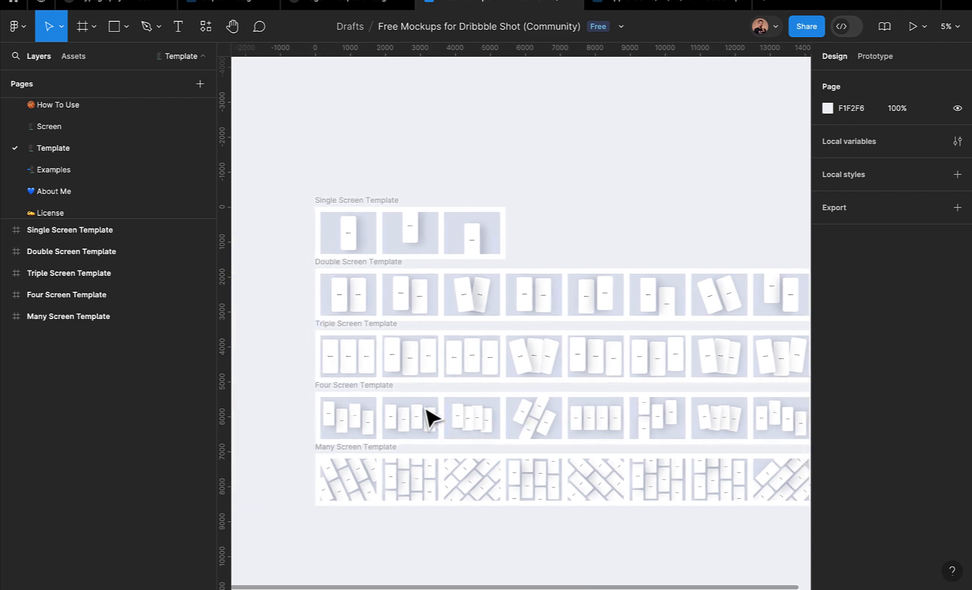
scroll(462, 338, up, 3)
scroll(492, 270, up, 3)
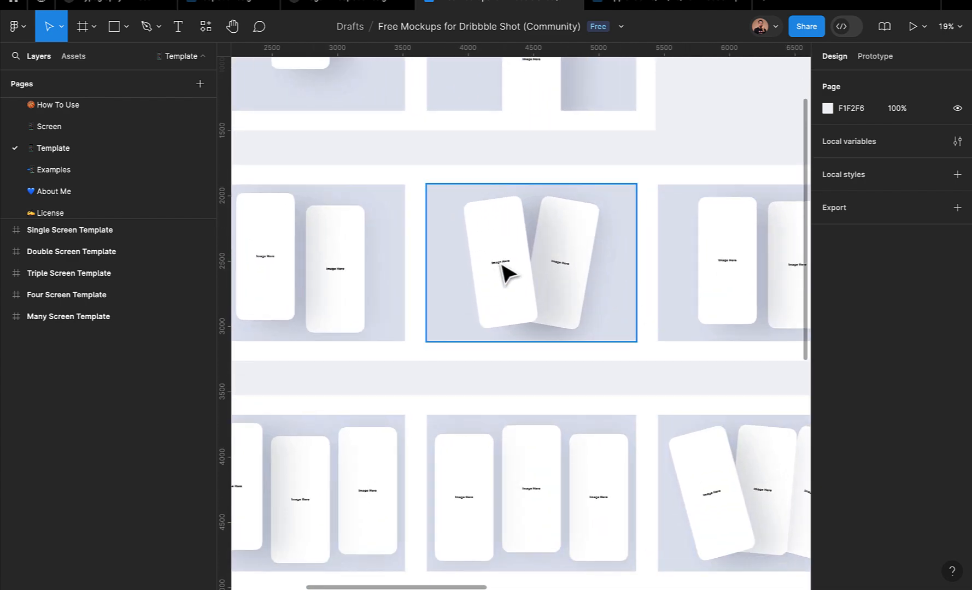
click(503, 268)
scroll(512, 311, up, 3)
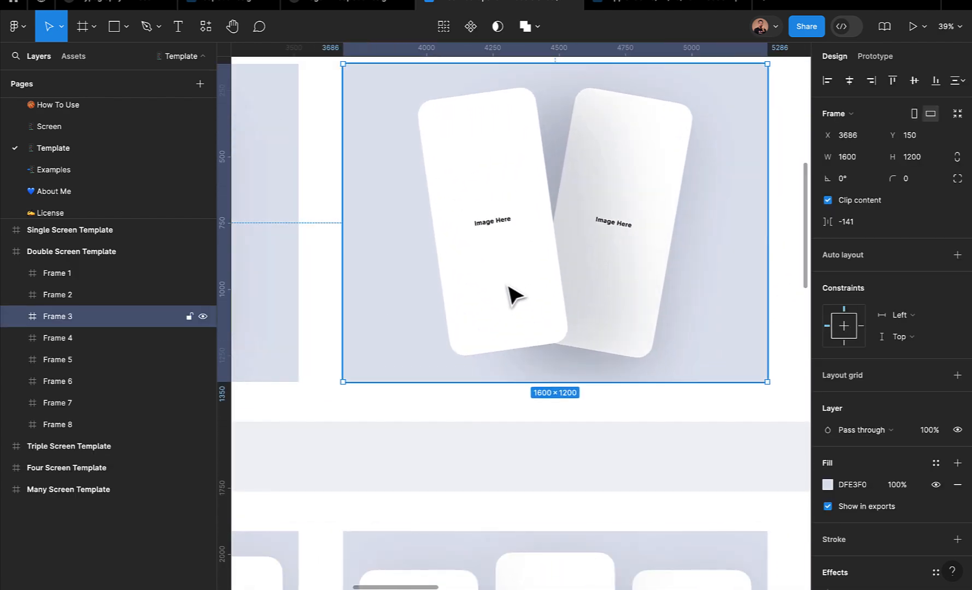
double_click(508, 295)
double_click(508, 295)
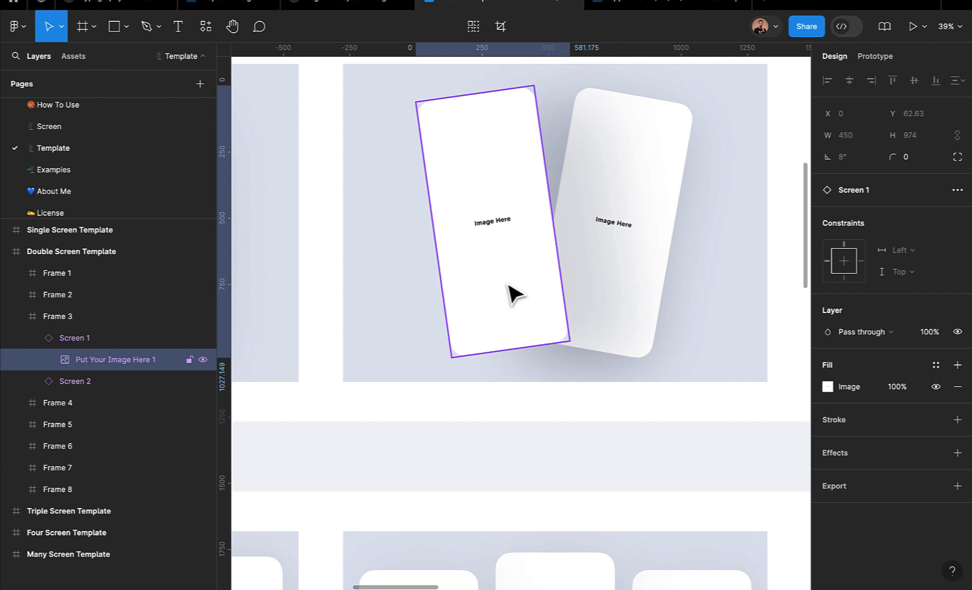
- Copy the third Double Screen Template frame with the two tilted screens and paste it into the CapCut Design file
click(432, 376)
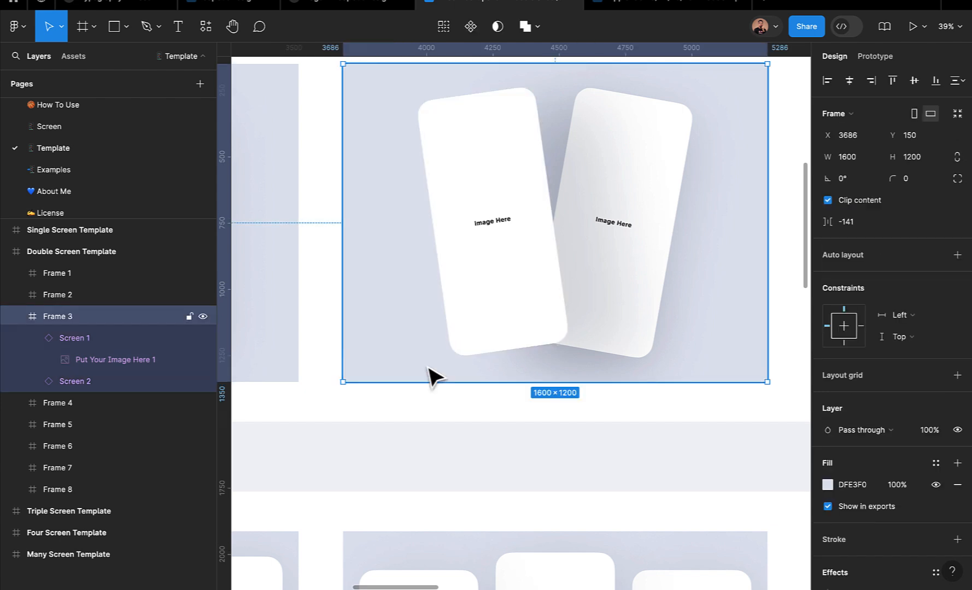
scroll(429, 374, down, 10)
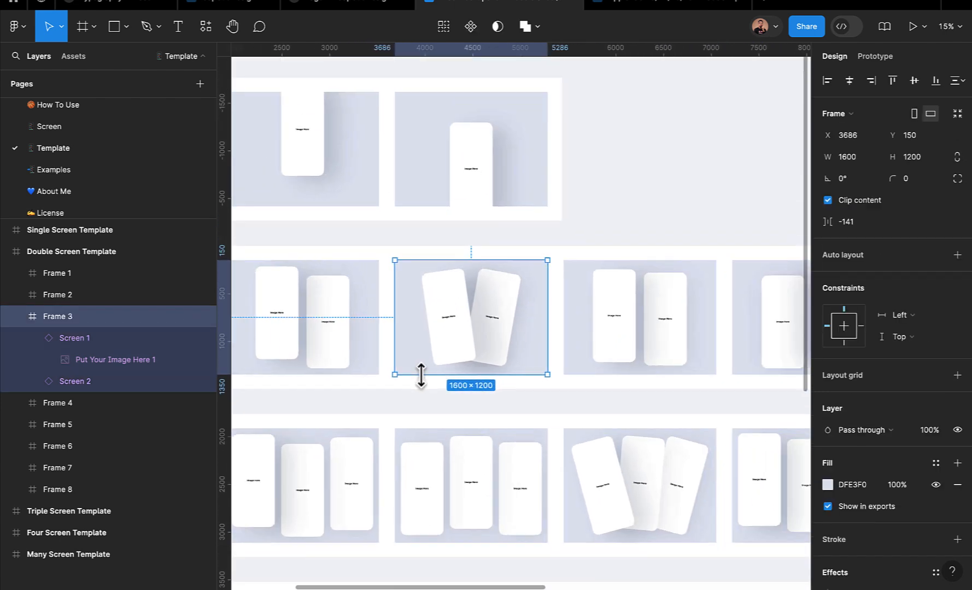
scroll(583, 383, down, 2)
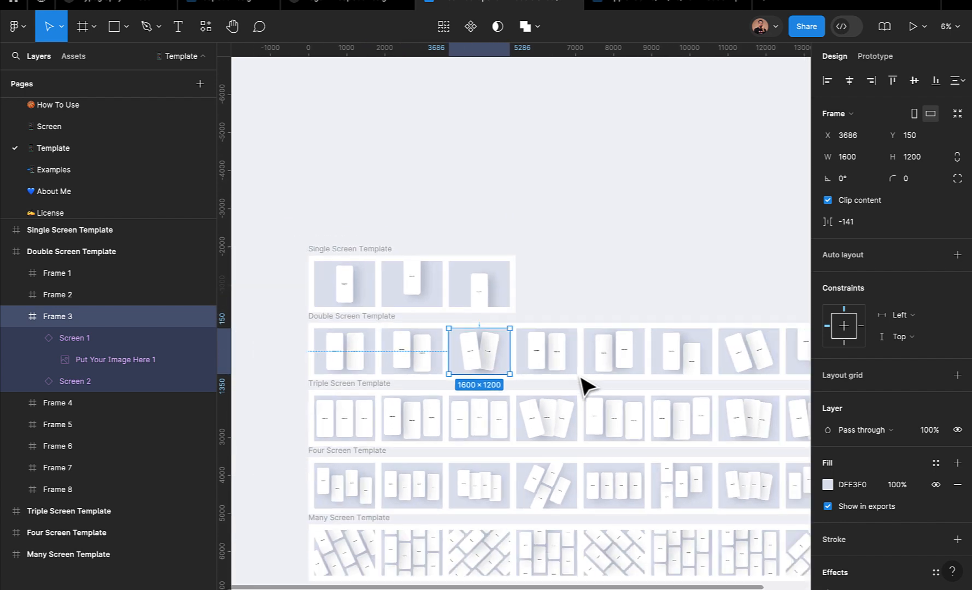
scroll(446, 327, up, 3)
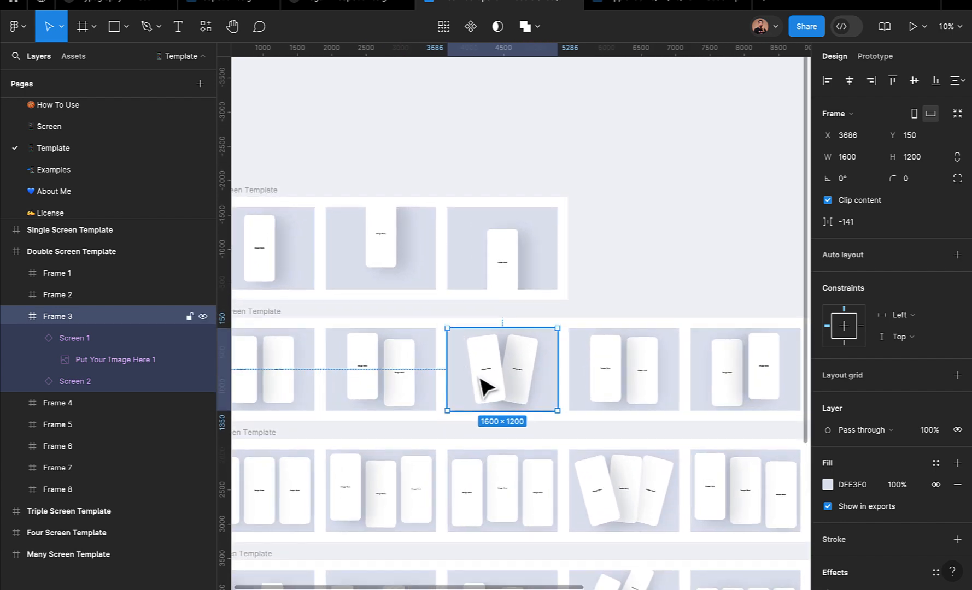
click(224, 2)
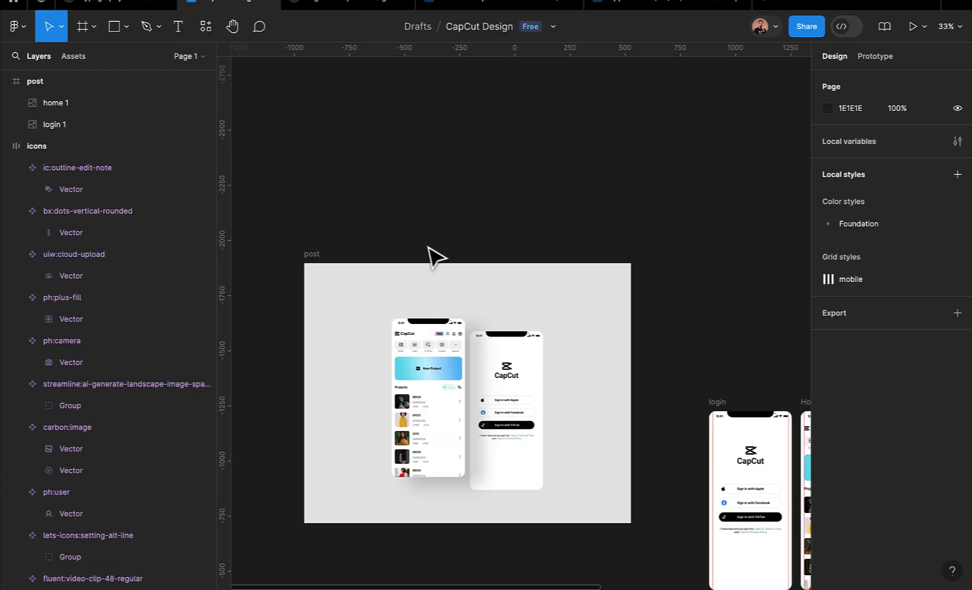
key(ctrl+v)
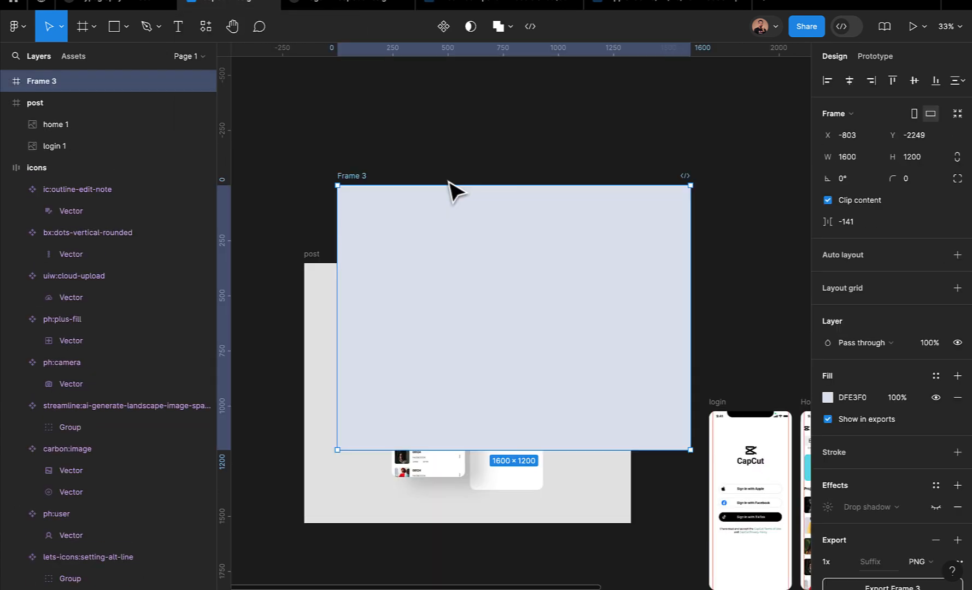
- Move the pasted two-screen template frame off the post frame so the post's screen images are uncovered
scroll(581, 234, down, 3)
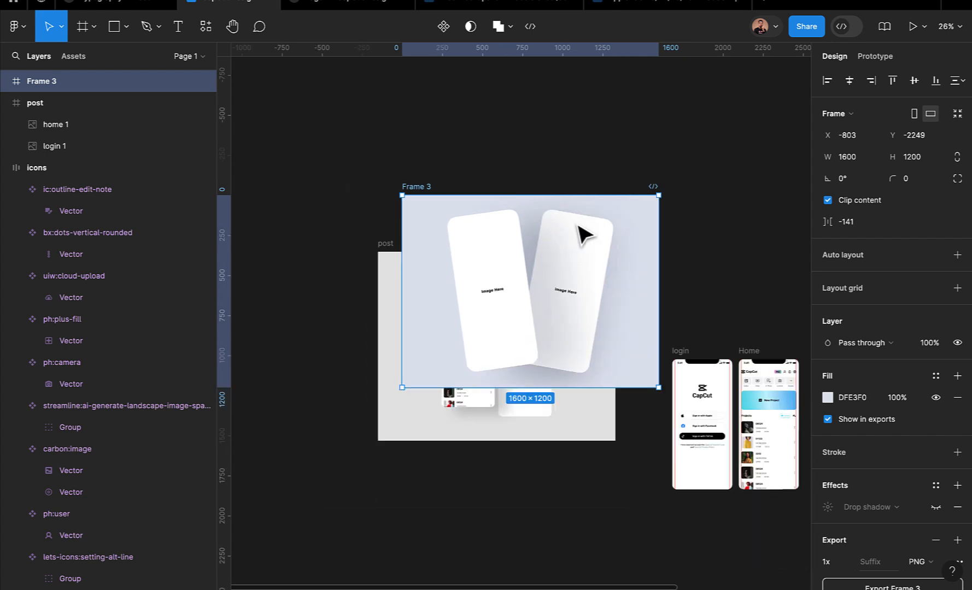
scroll(547, 219, left, 3)
drag(522, 202, 281, 191)
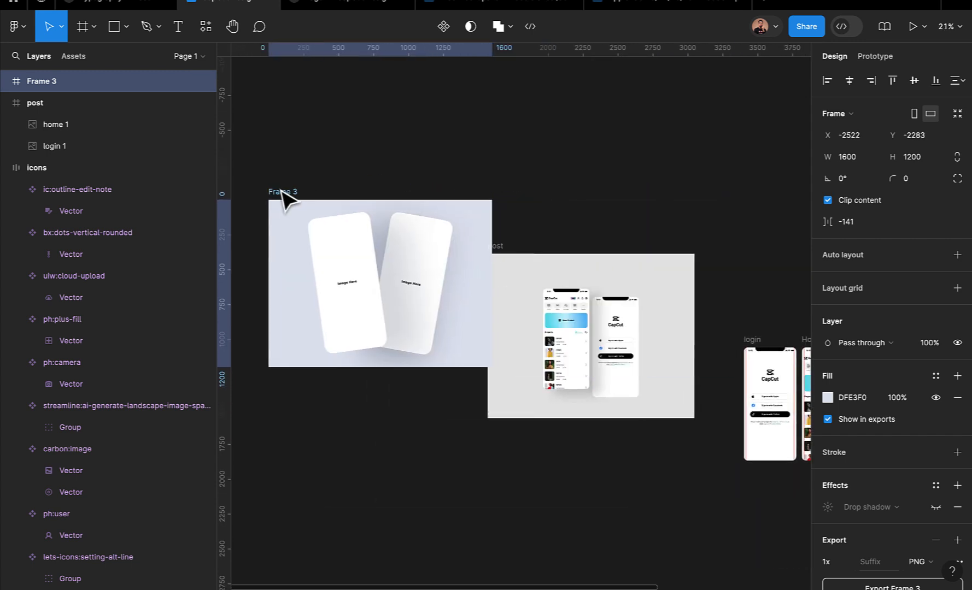
- Detach the template's Screen 1 instance and paste a copy of the post's home 1 image into it
click(575, 338)
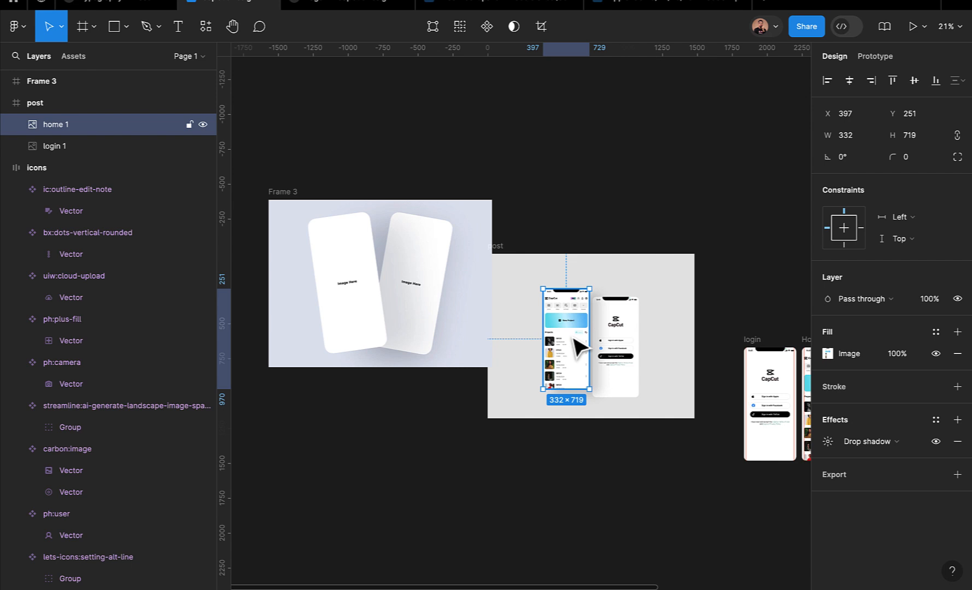
click(362, 300)
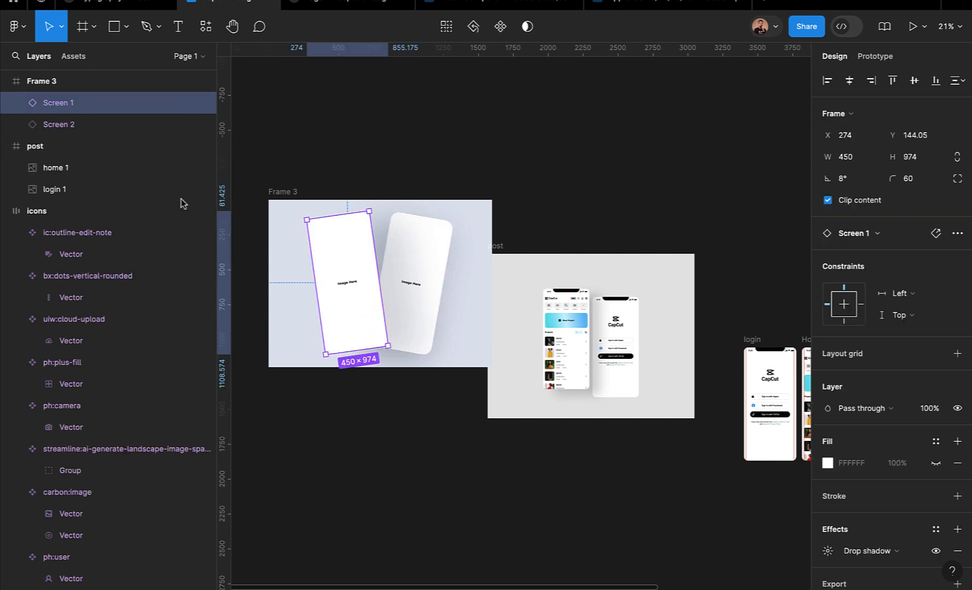
click(14, 103)
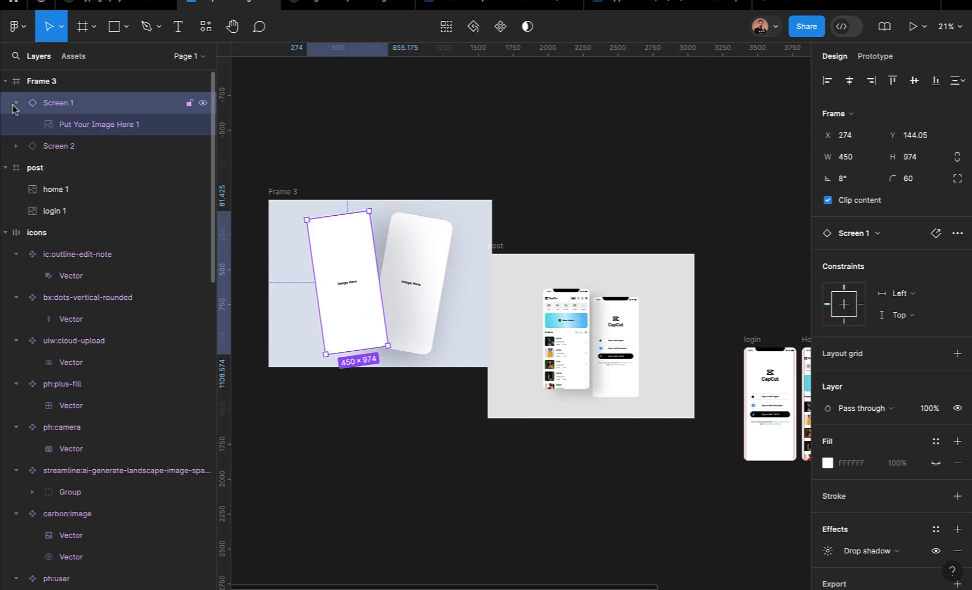
double_click(74, 125)
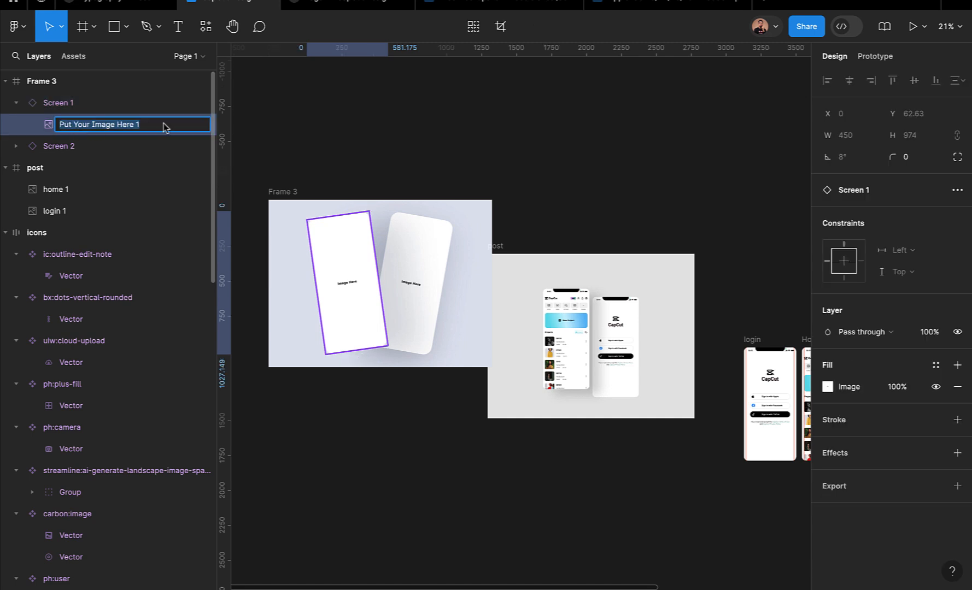
click(297, 132)
click(115, 126)
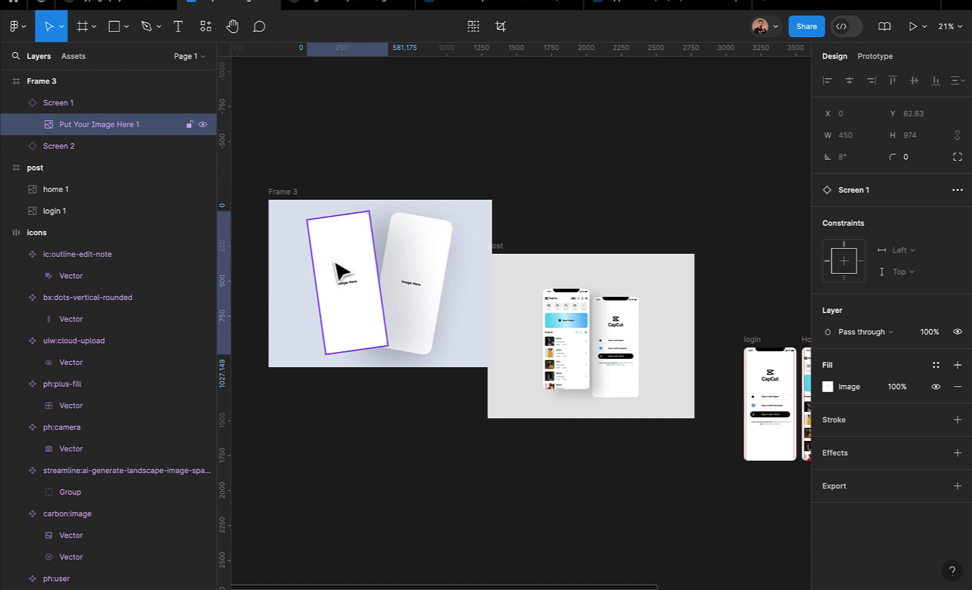
click(103, 104)
right_click(103, 104)
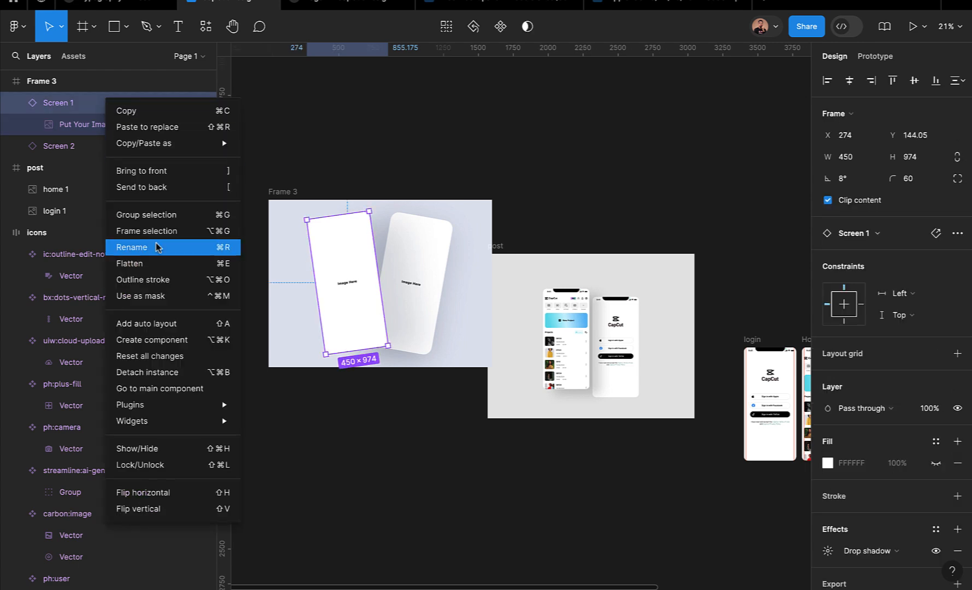
click(146, 372)
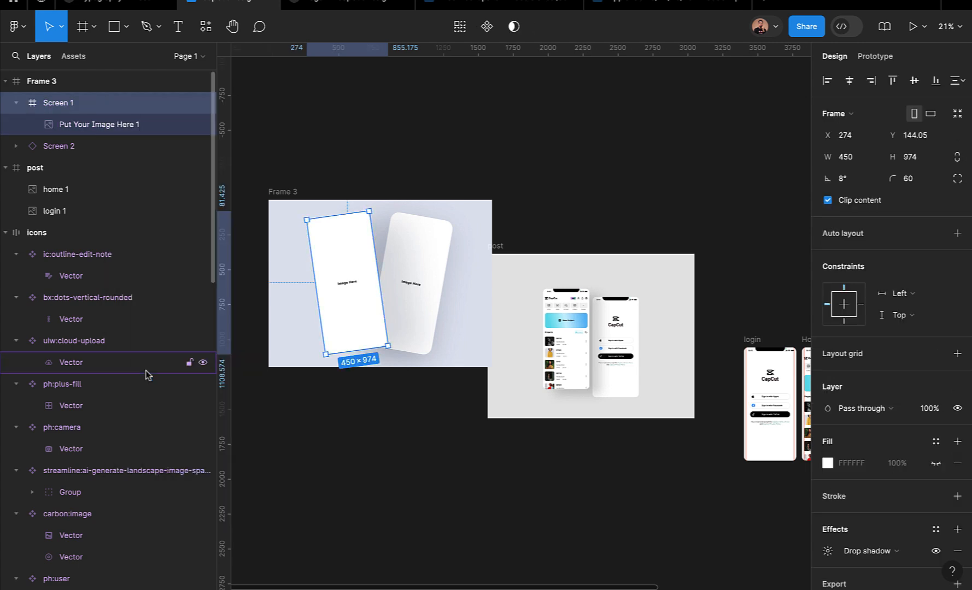
key(ctrl+v)
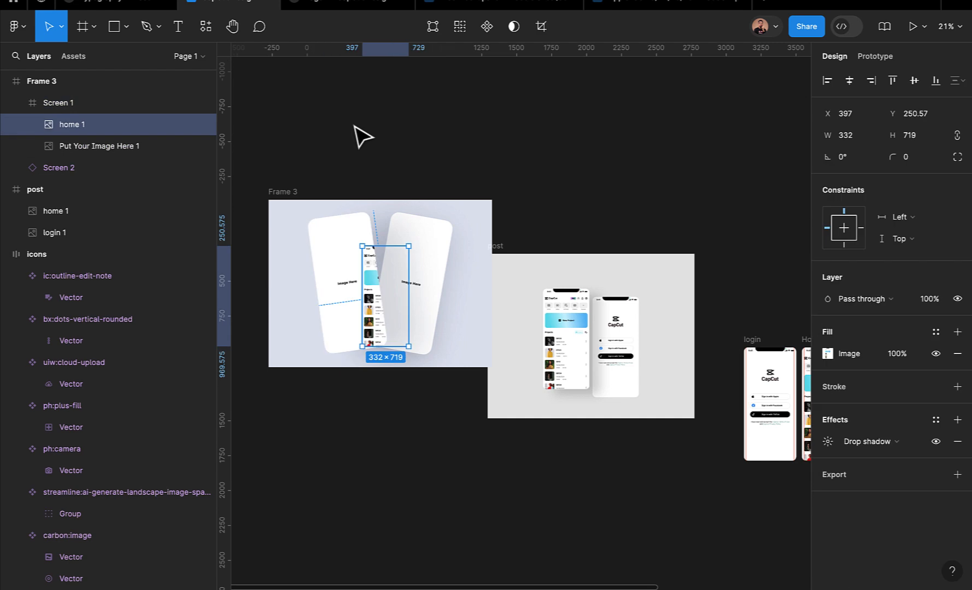
- Shift the pasted home 1 image further onto Screen 1 and set its rotation to 8°
scroll(374, 267, up, 4)
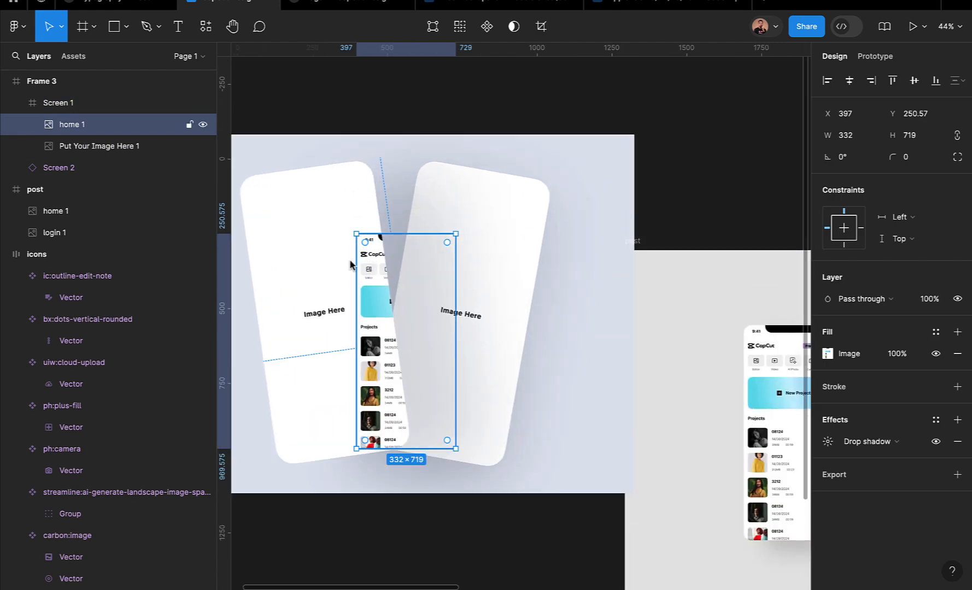
right_click(372, 272)
click(341, 258)
drag(367, 272, 321, 250)
click(278, 239)
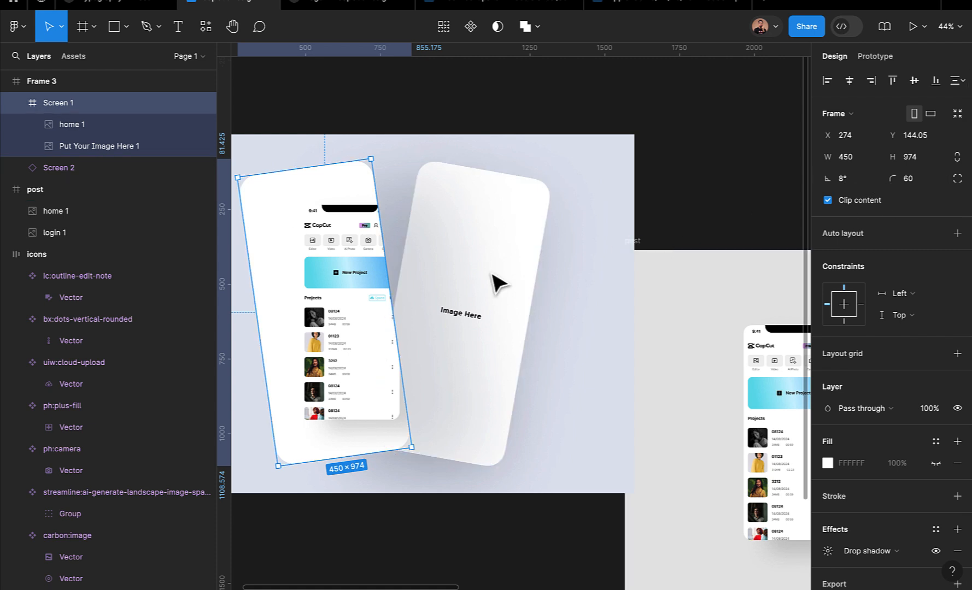
click(320, 322)
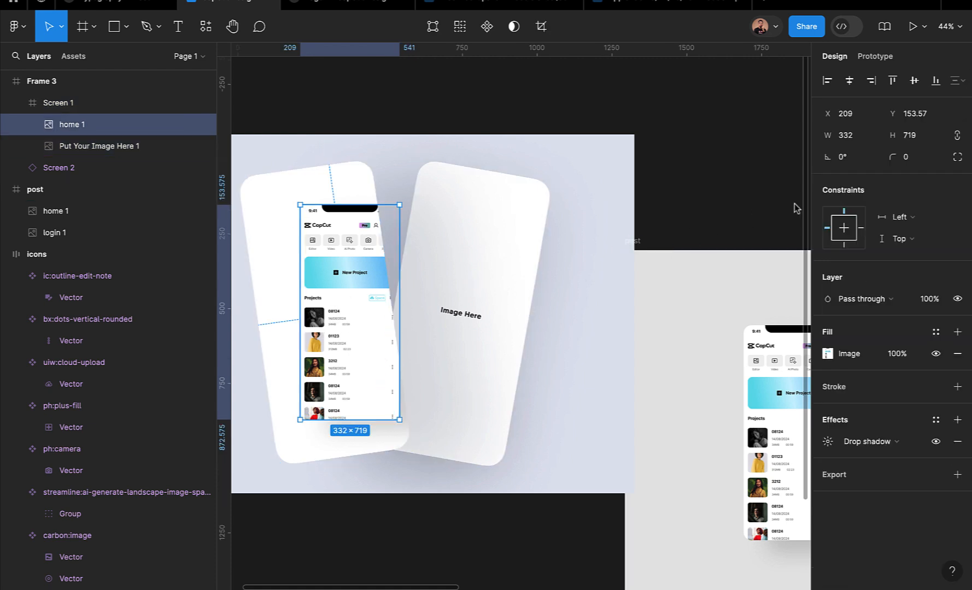
click(849, 158)
text(8)
key(Return)
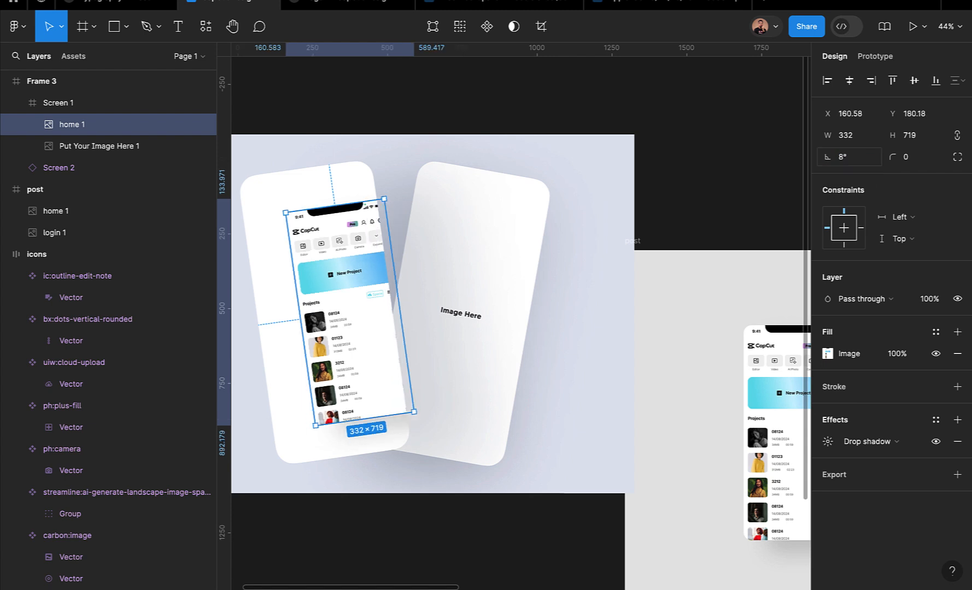
- Set the home 1 image's width to 450 and align it so that it fills the tilted Screen 1
click(264, 252)
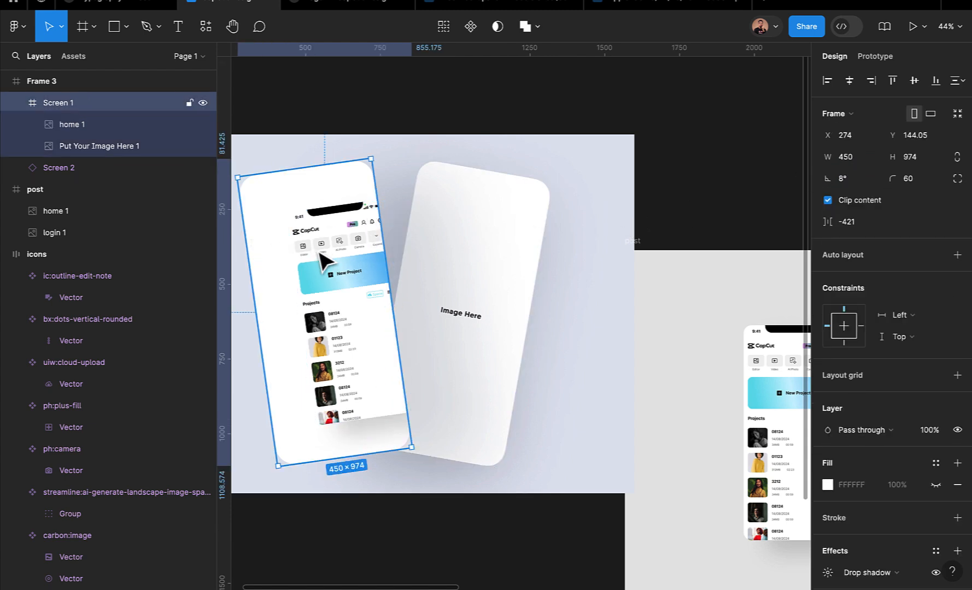
click(317, 254)
click(849, 137)
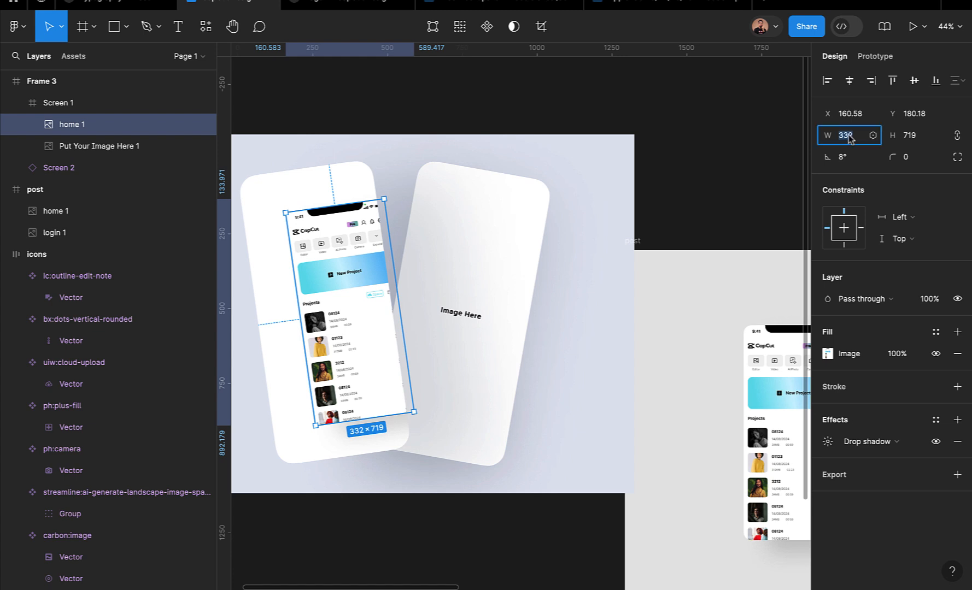
key(Return)
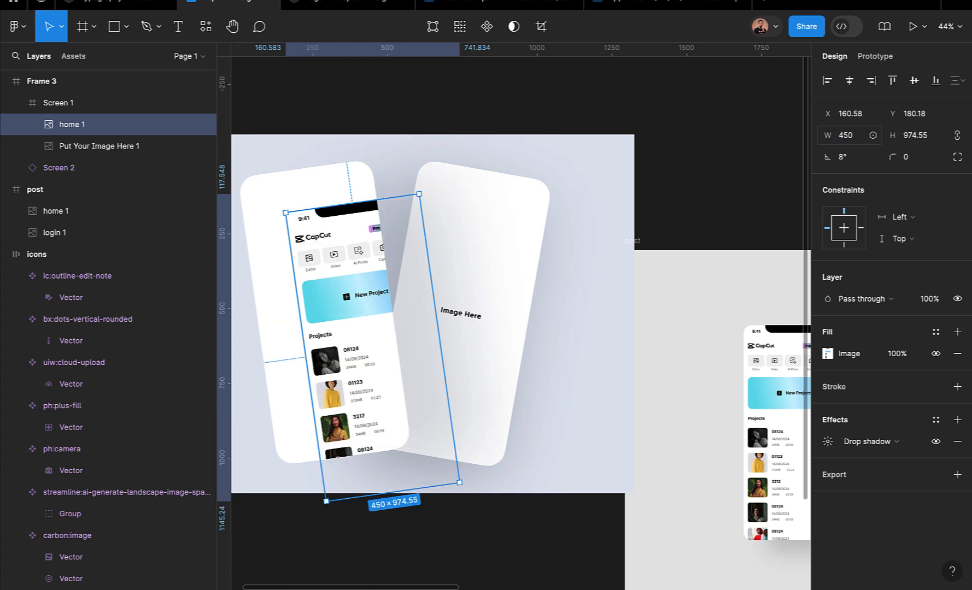
drag(338, 249, 290, 210)
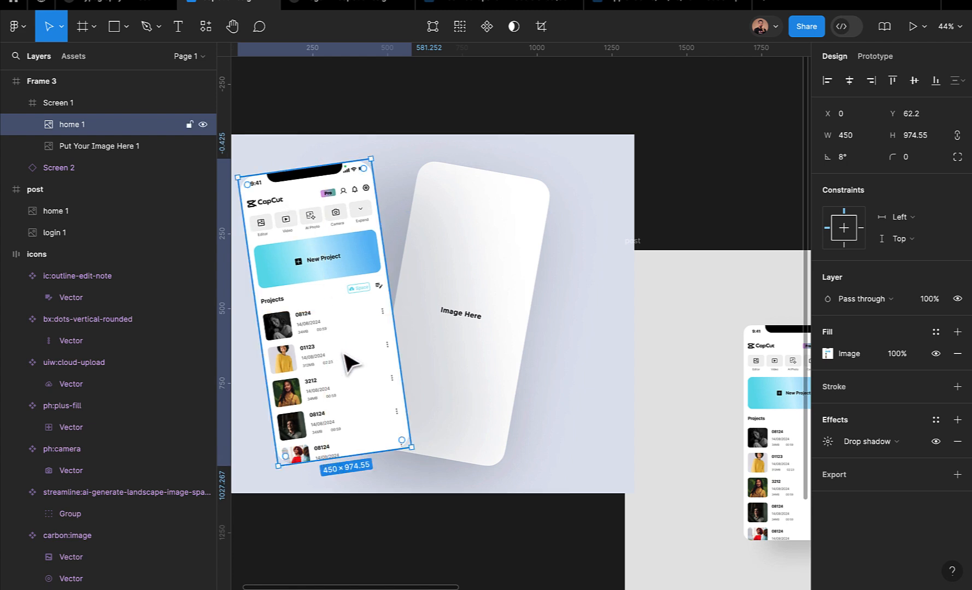
click(368, 520)
- Move Frame 3 up and to the left, clear of the post frame
scroll(367, 517, down, 3)
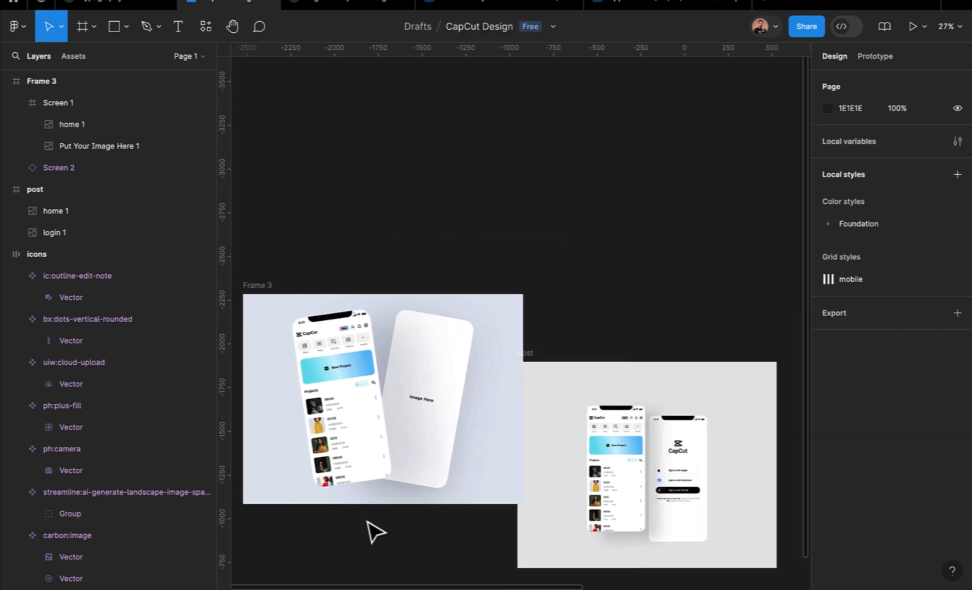
scroll(367, 517, left, 2)
drag(369, 279, 327, 229)
scroll(737, 424, right, 2)
scroll(737, 424, down, 1)
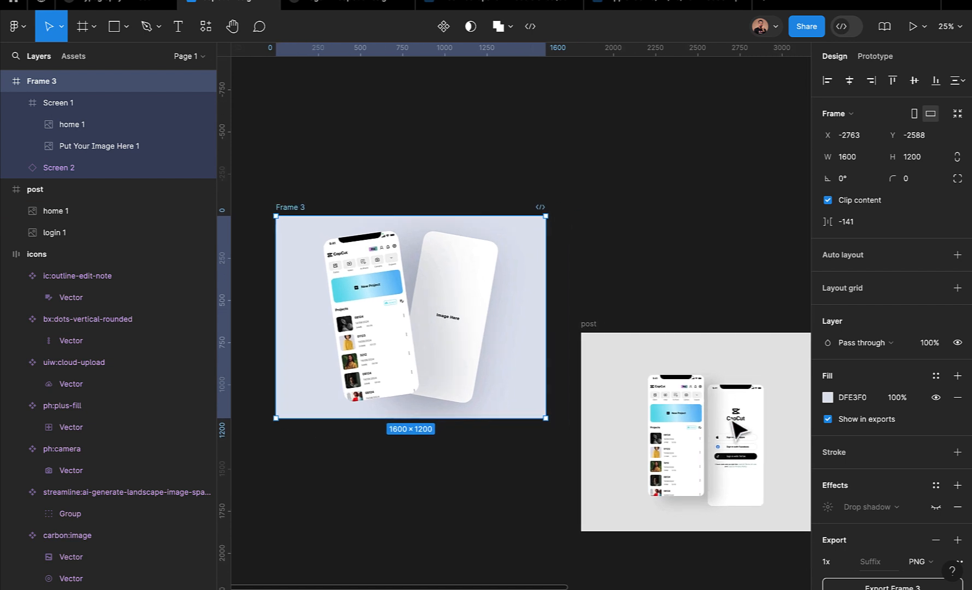
- Detach the template's Screen 2 instance and paste a copy of the post's login 1 image into it
click(738, 420)
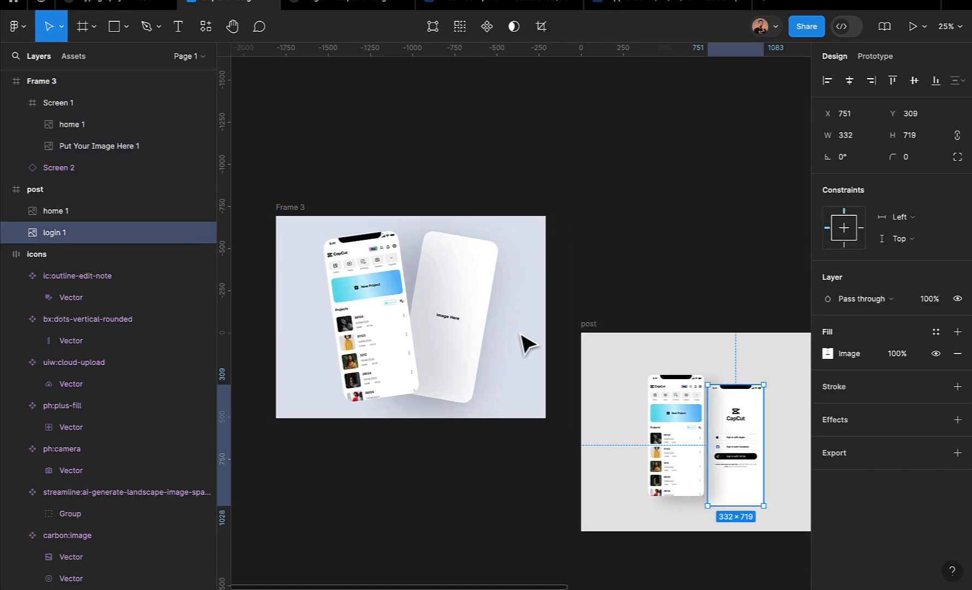
click(468, 308)
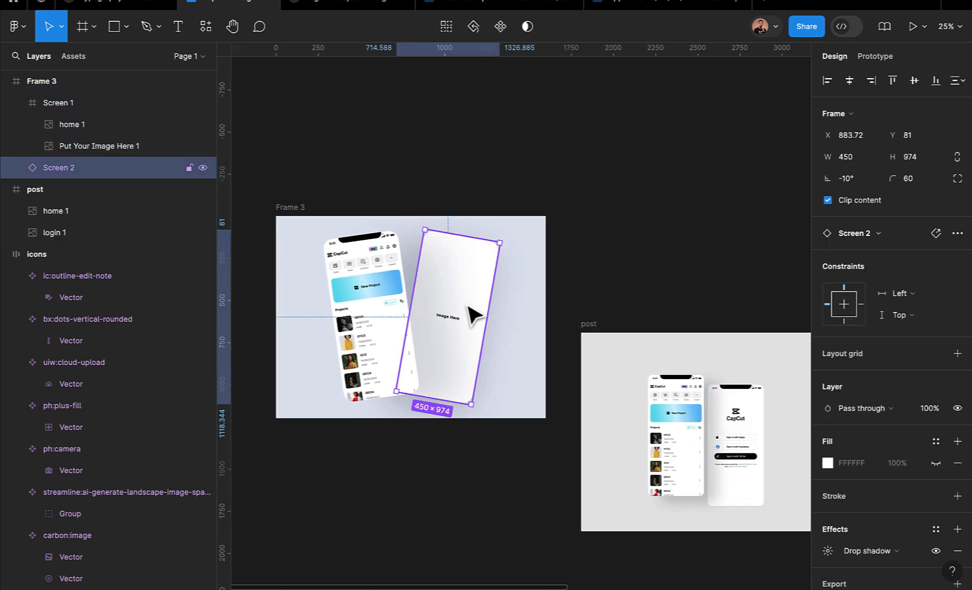
right_click(88, 172)
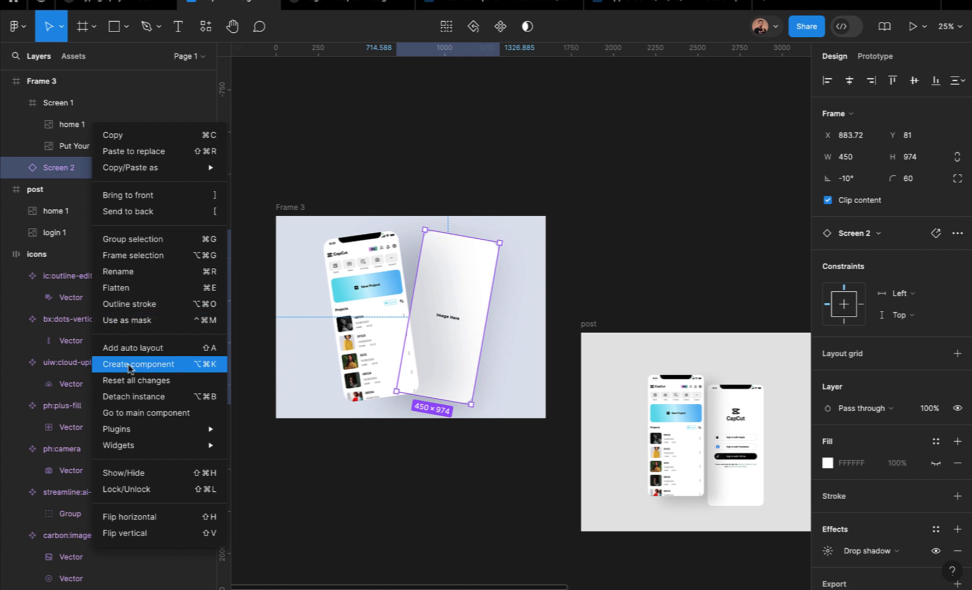
click(130, 397)
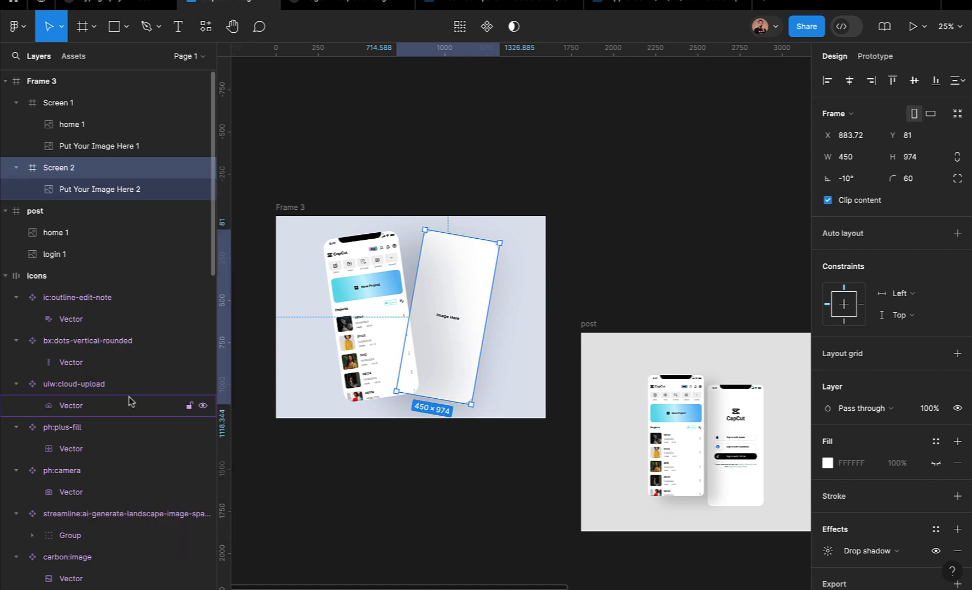
key(super+v)
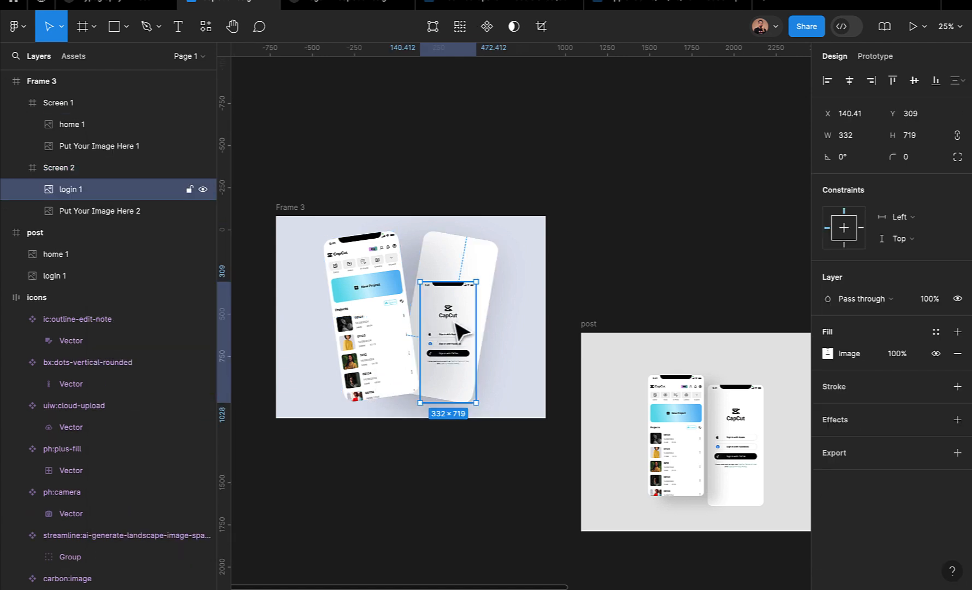
- Set the rotation of the login 1 image inside Screen 2 to -10°
scroll(461, 306, up, 4)
click(497, 223)
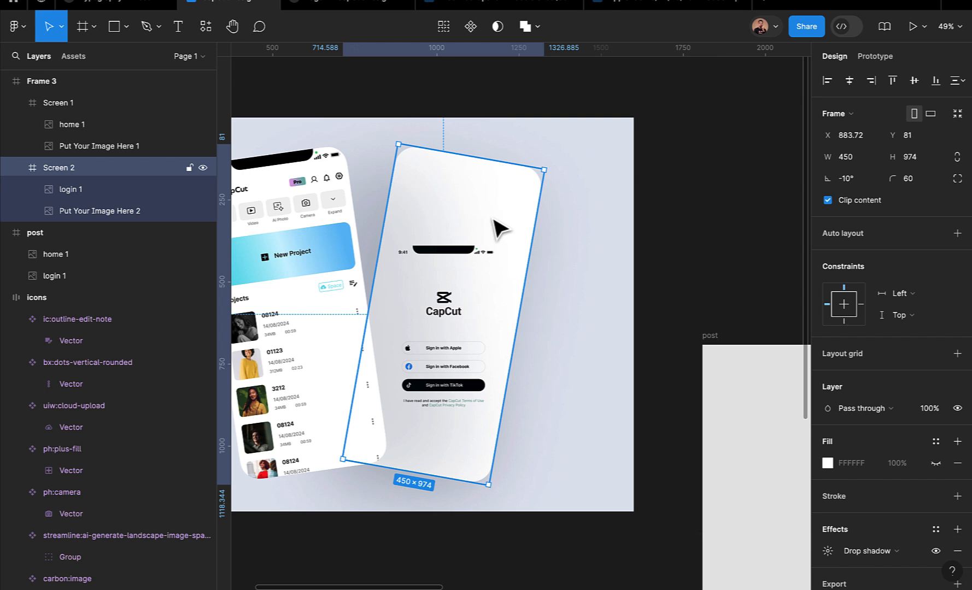
double_click(470, 285)
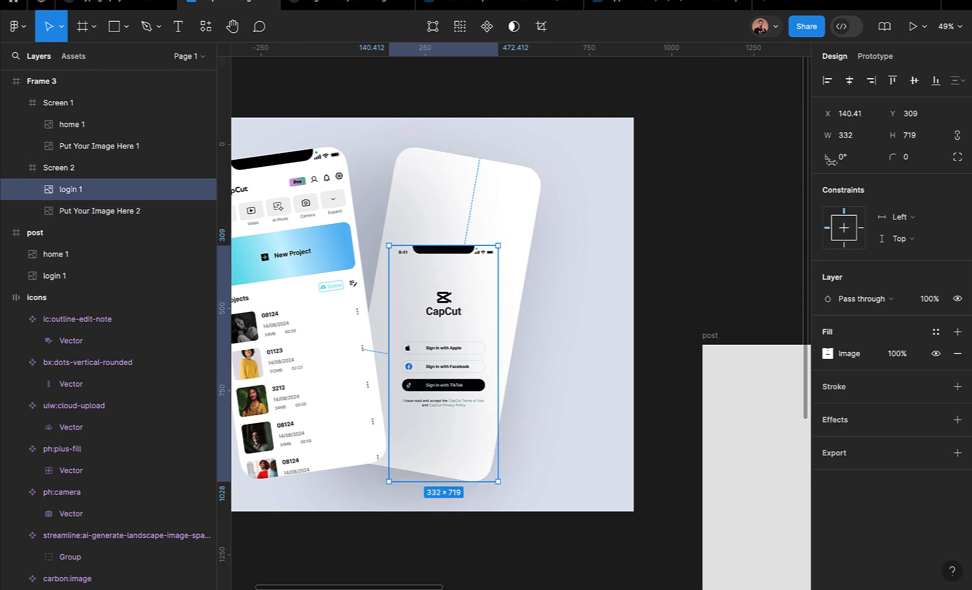
click(842, 158)
text(-10)
key(Return)
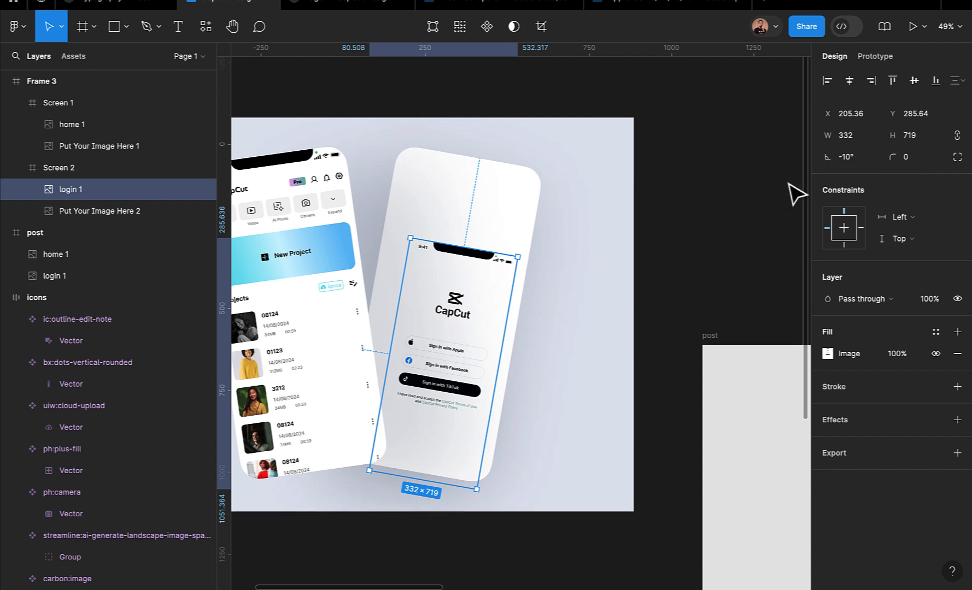
- Set the login 1 image's width to 450 and align it so that it fills the tilted Screen 2
click(461, 214)
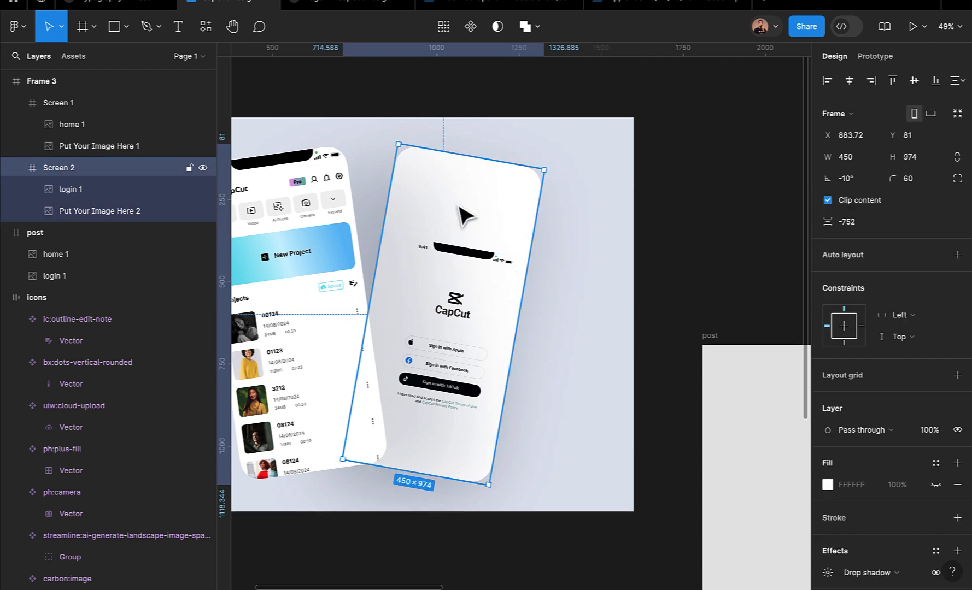
double_click(456, 291)
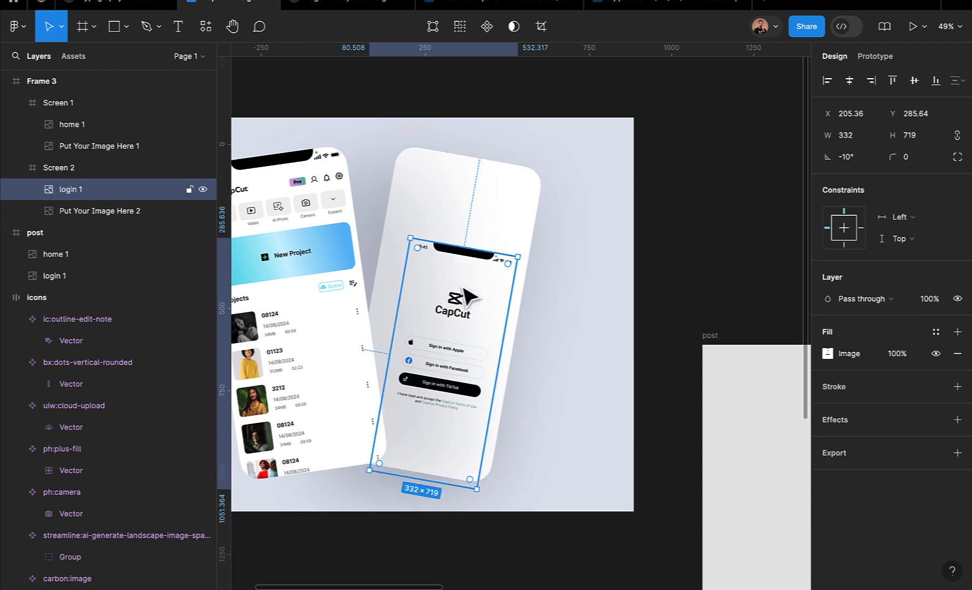
click(855, 141)
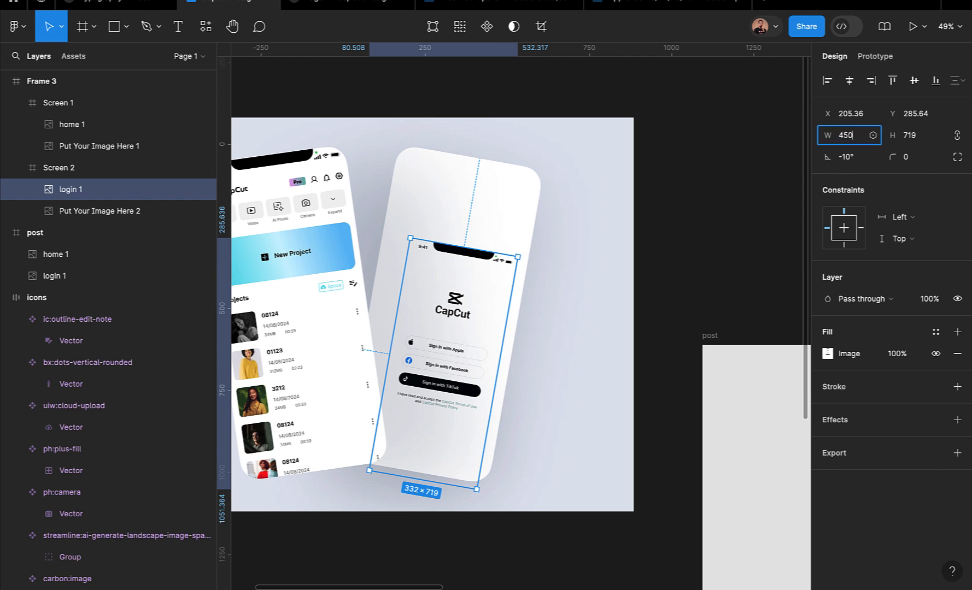
key(Return)
drag(454, 304, 444, 245)
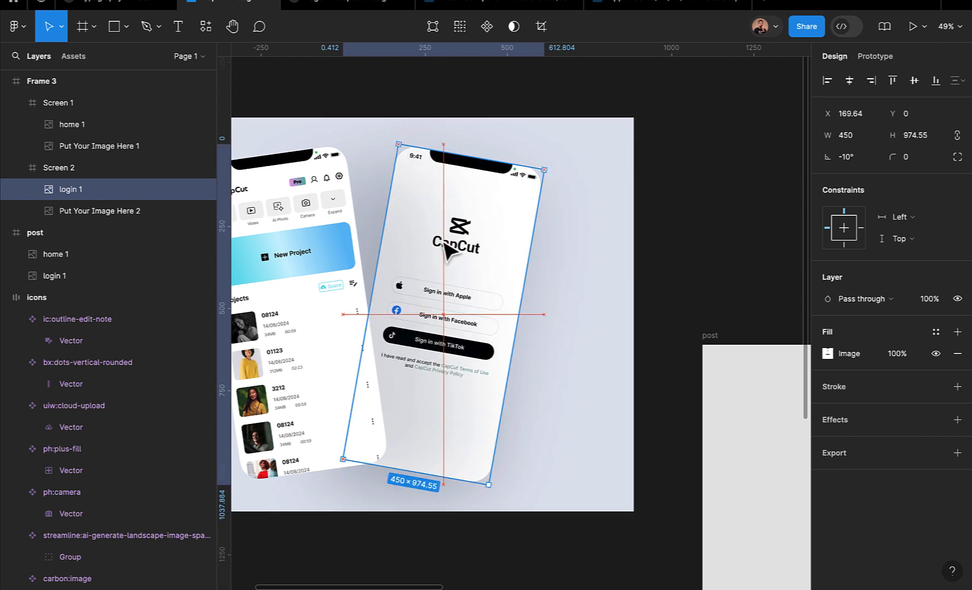
key(Escape)
- Move the finished Frame 3 mockup to just above the post frame
scroll(560, 347, down, 3)
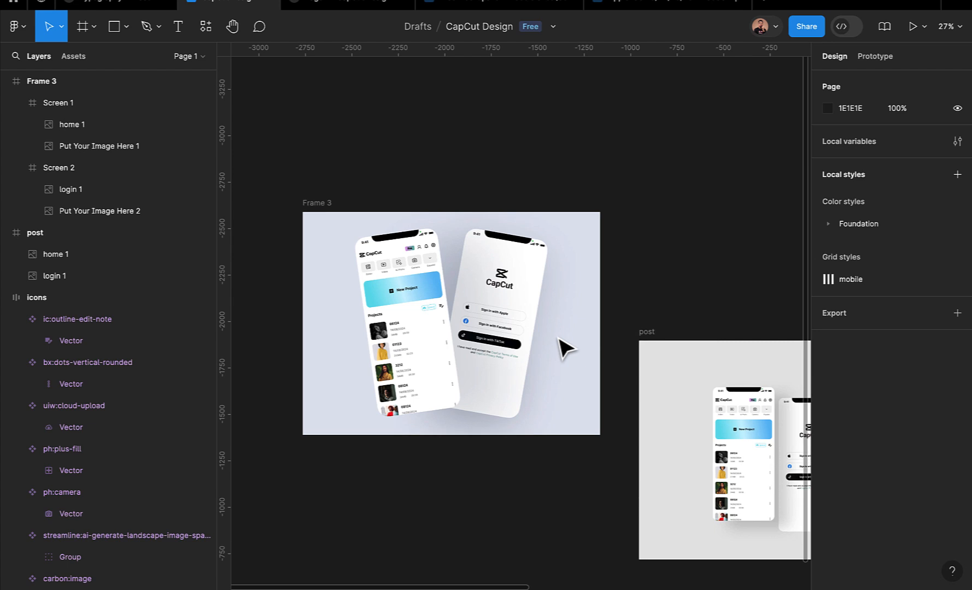
scroll(466, 481, down, 4)
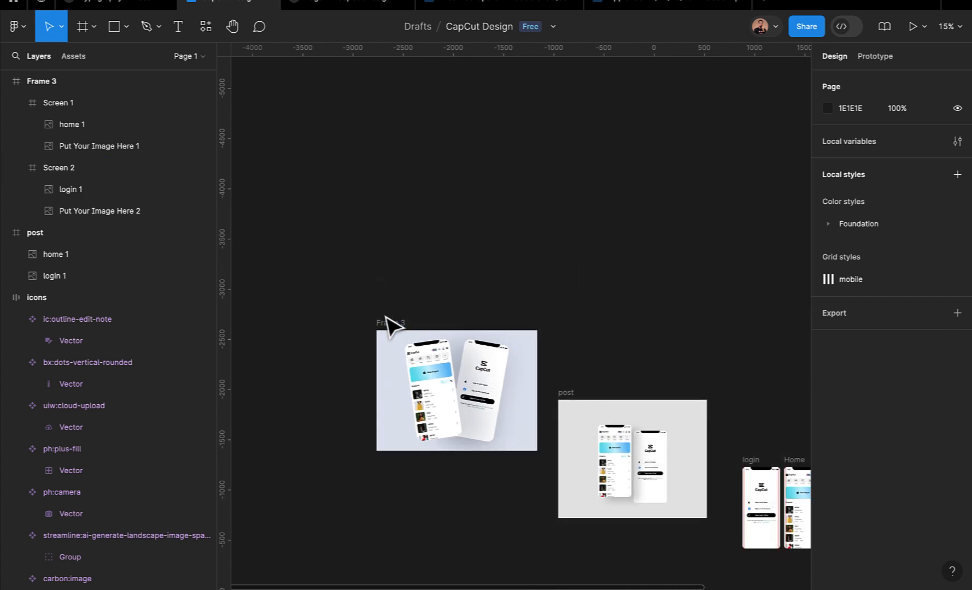
drag(386, 317, 565, 244)
scroll(635, 291, right, 2)
scroll(633, 286, up, 1)
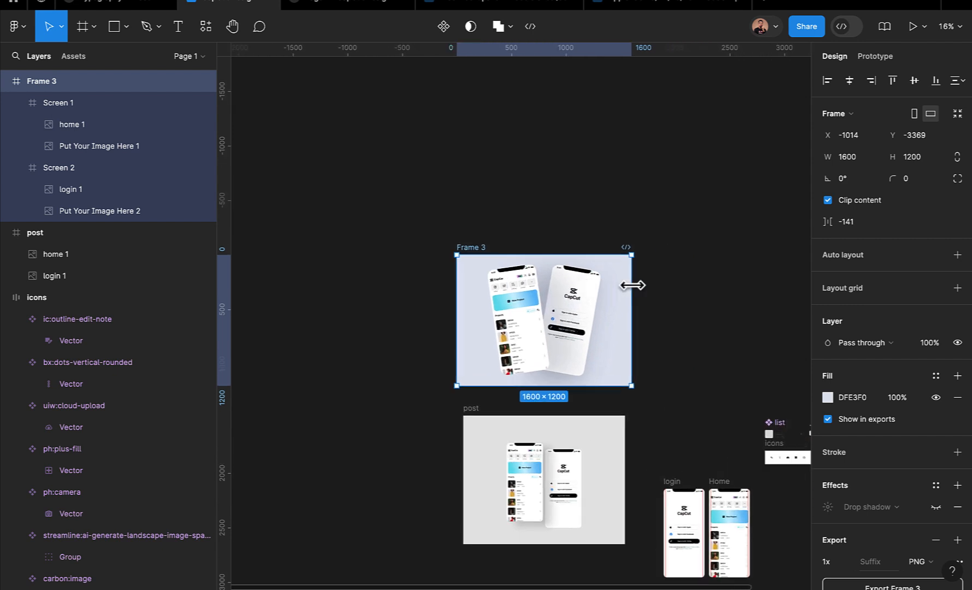
key(shift+2)
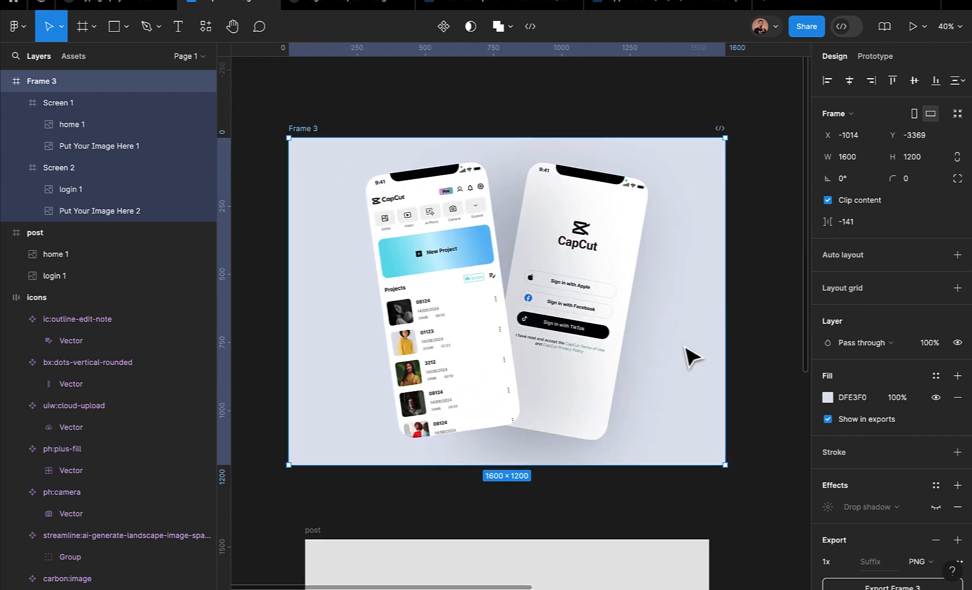
scroll(685, 347, down, 3)
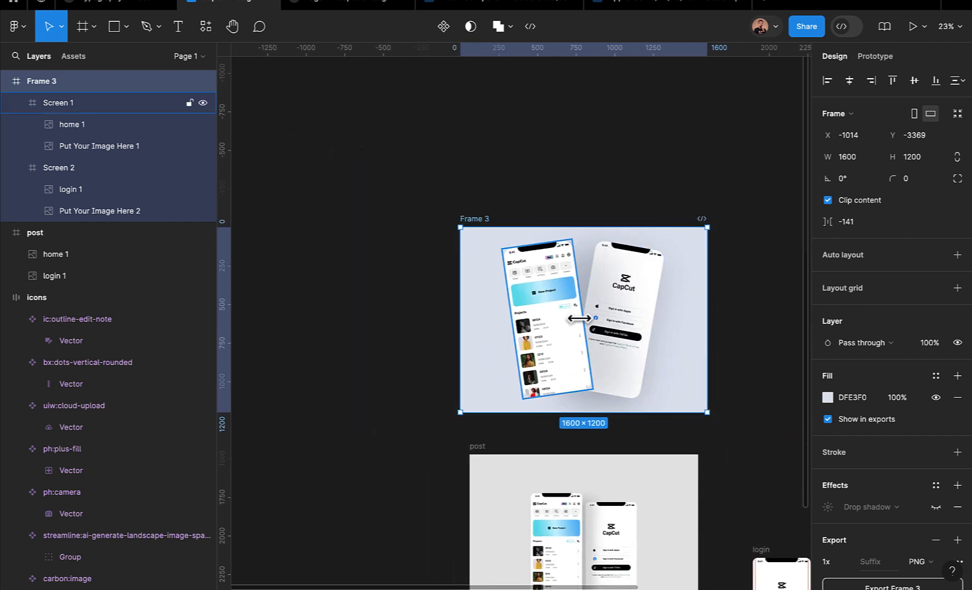
click(321, 410)
scroll(322, 411, down, 3)
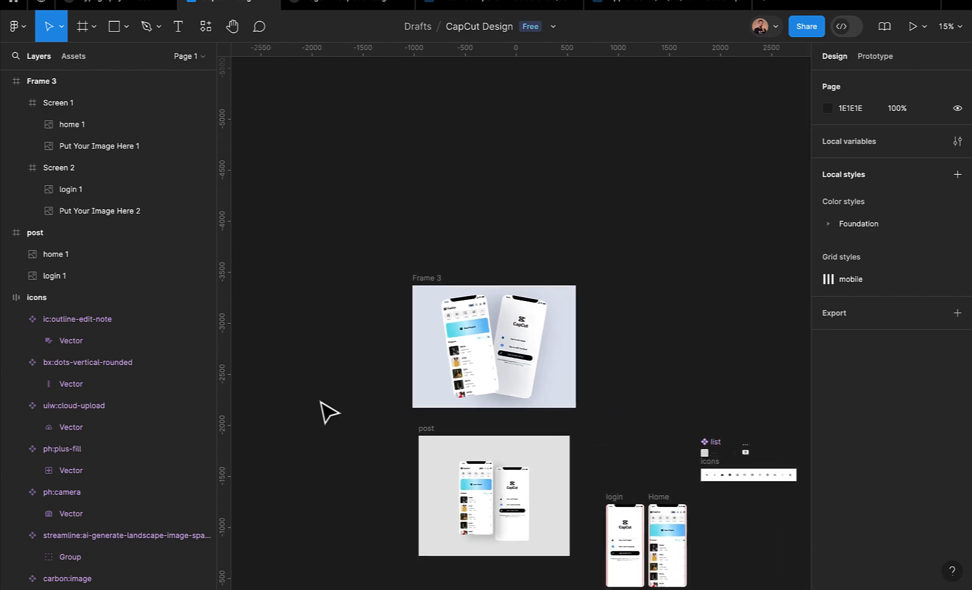
scroll(328, 413, down, 1)
scroll(328, 413, left, 1)
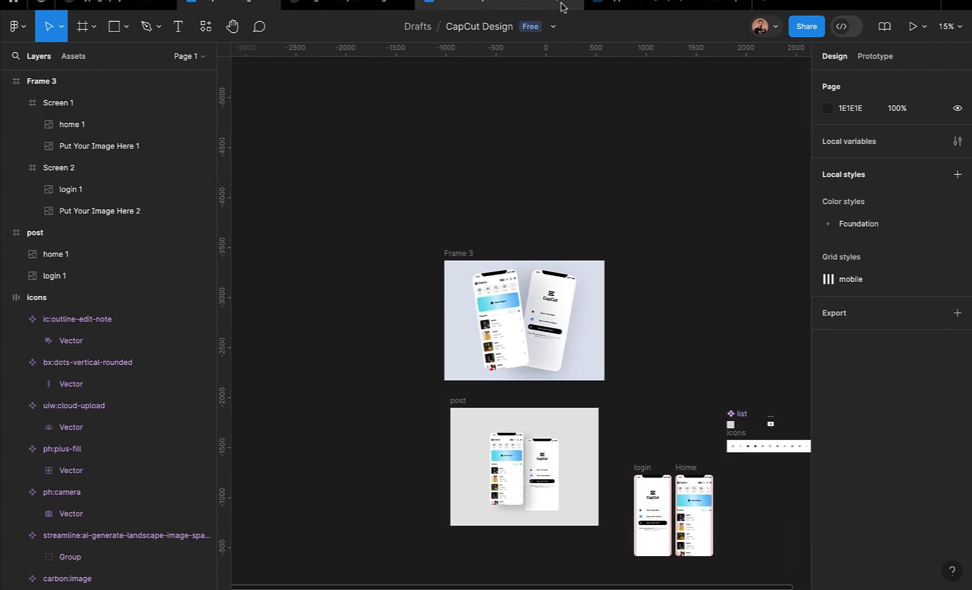
- Switch to the Apple iOS 13/14/15/16 mockup file and look through its ios 13 page
click(649, 3)
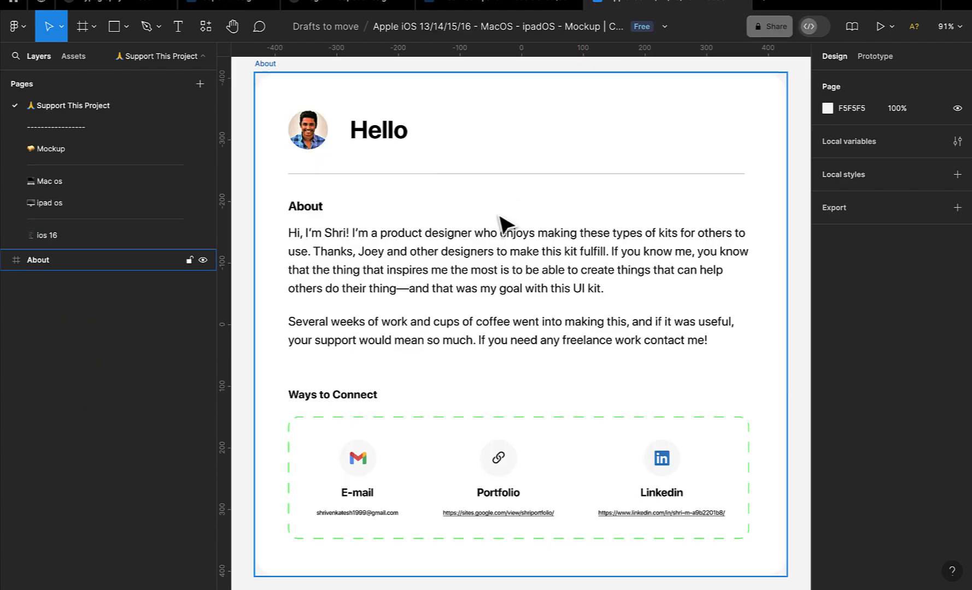
scroll(503, 223, down, 5)
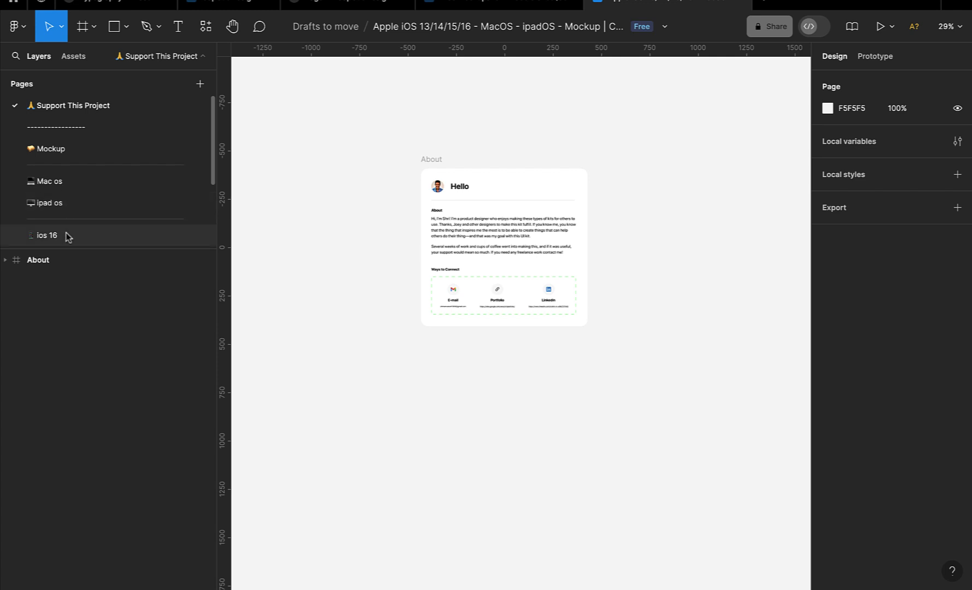
scroll(67, 236, down, 2)
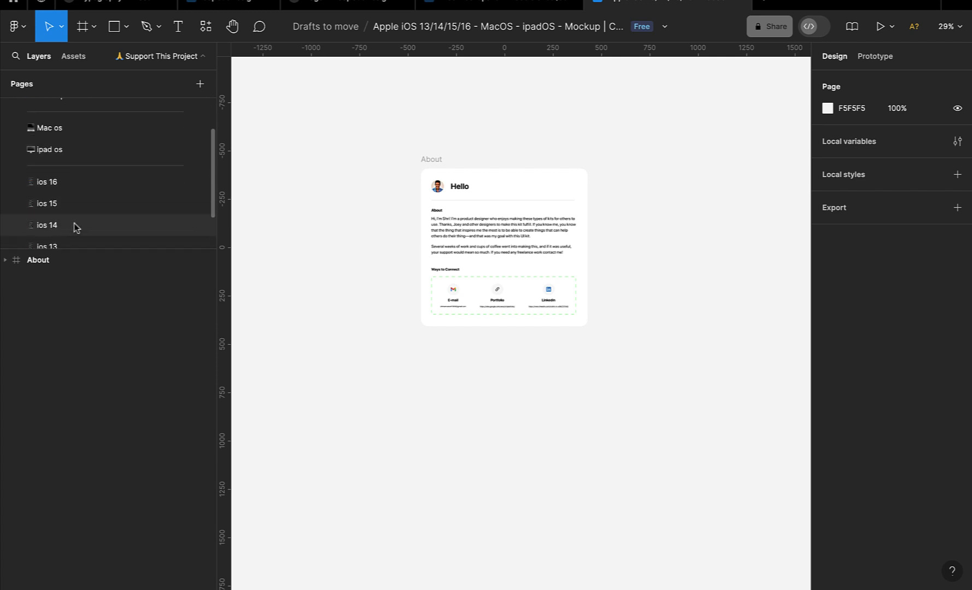
scroll(73, 227, down, 1)
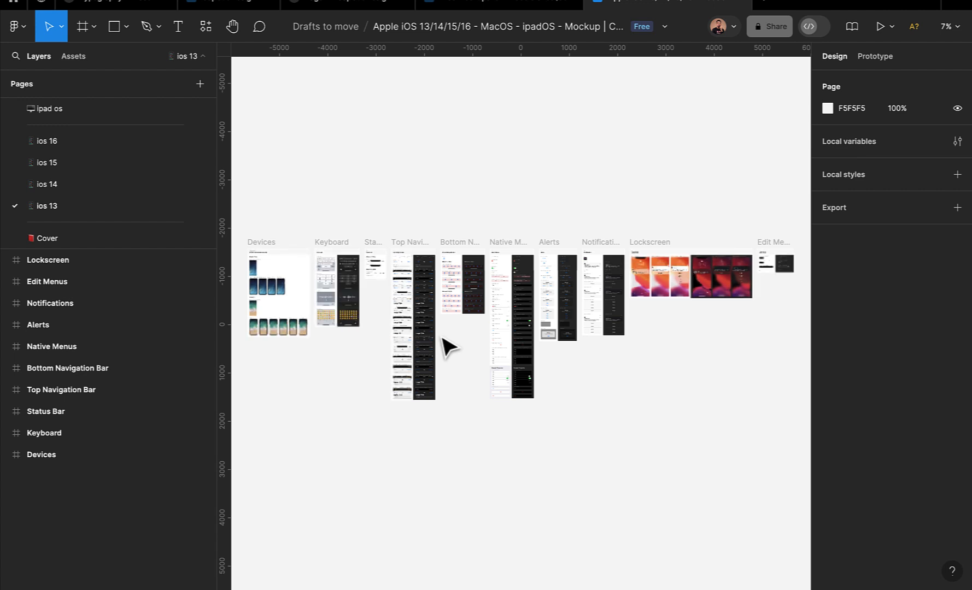
scroll(392, 359, right, 3)
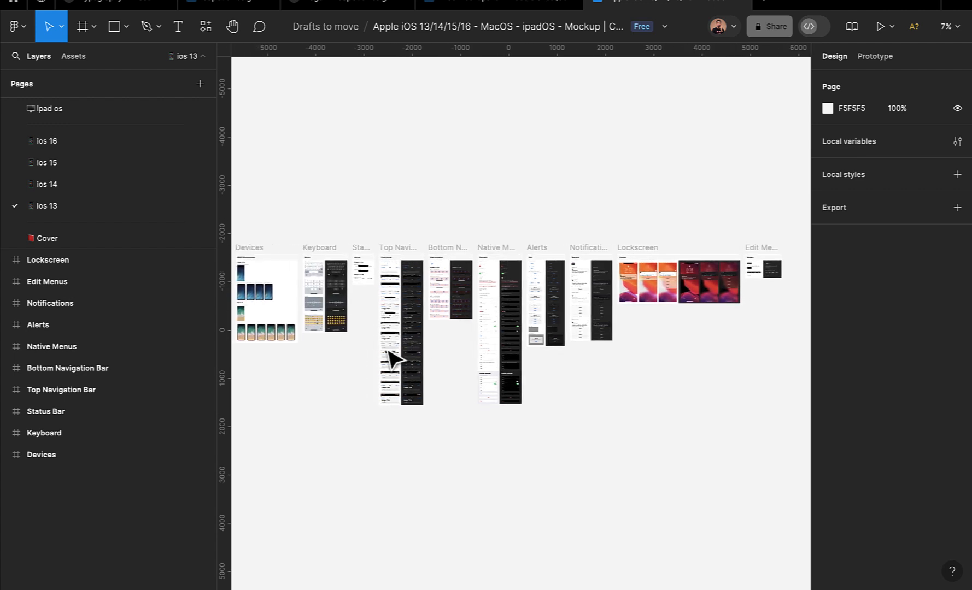
scroll(90, 212, up, 3)
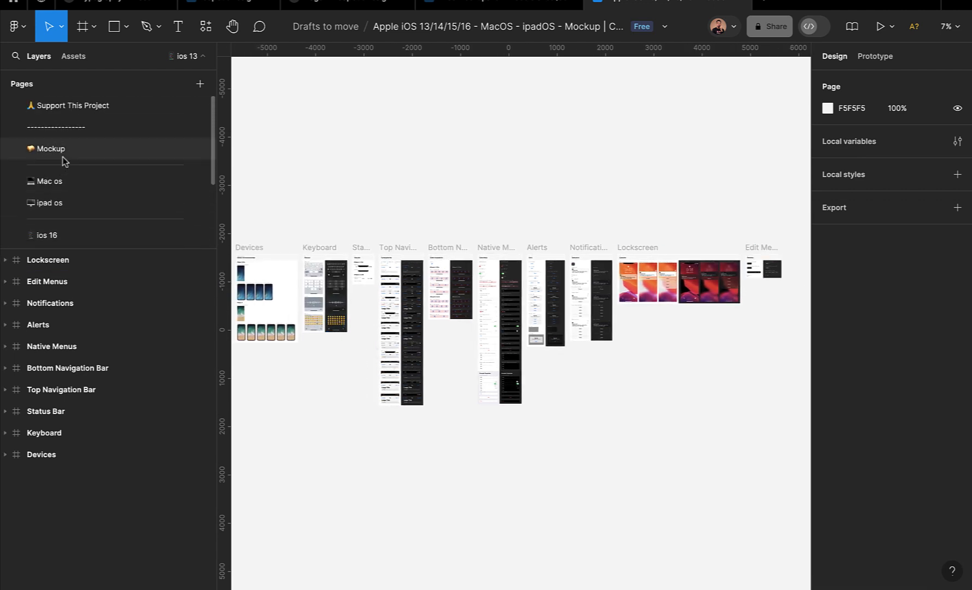
- Open the file's Mockup page and examine the tilted phone mockups and the iPhone device bezels
click(76, 153)
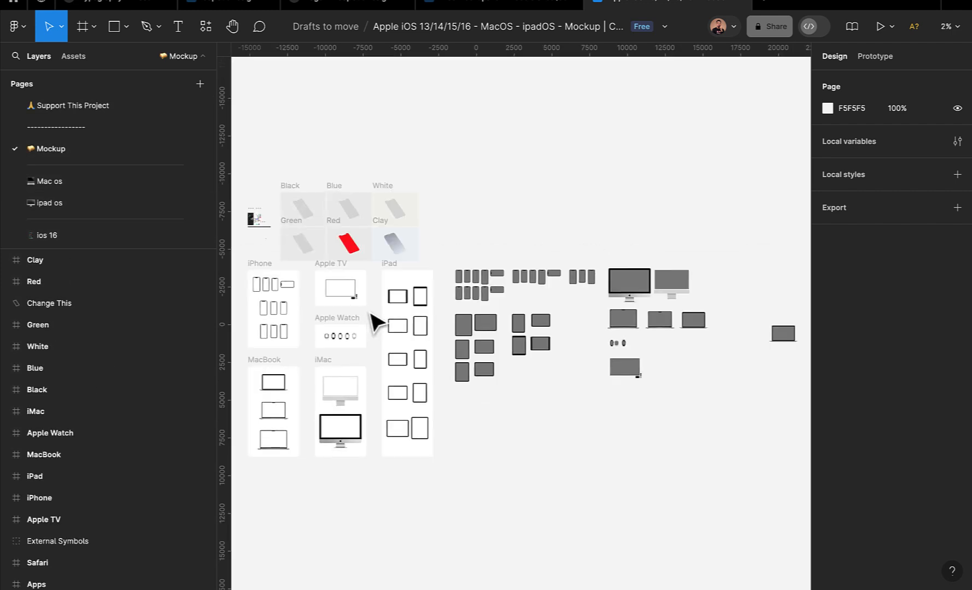
scroll(417, 338, left, 2)
scroll(417, 337, right, 2)
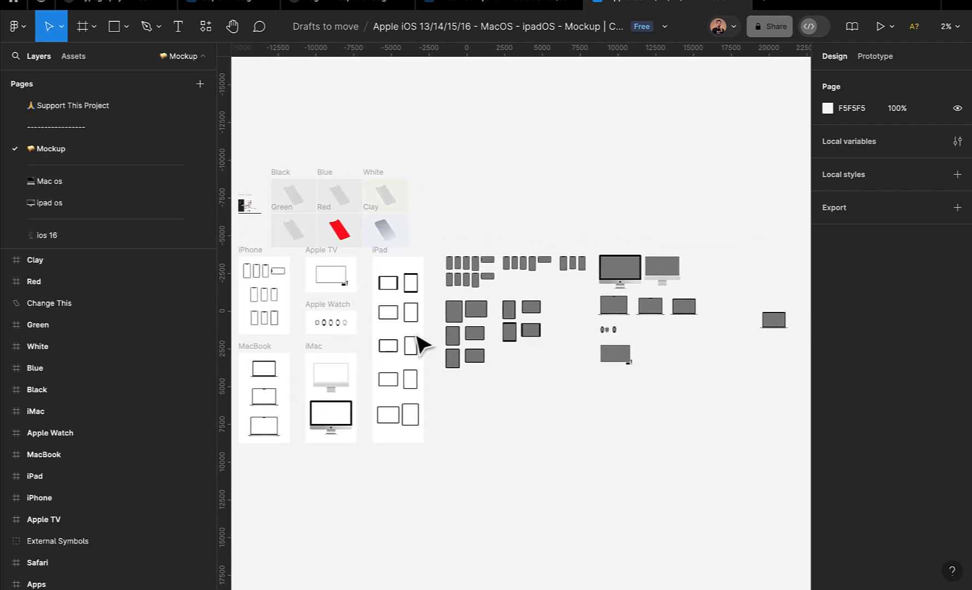
scroll(419, 344, left, 2)
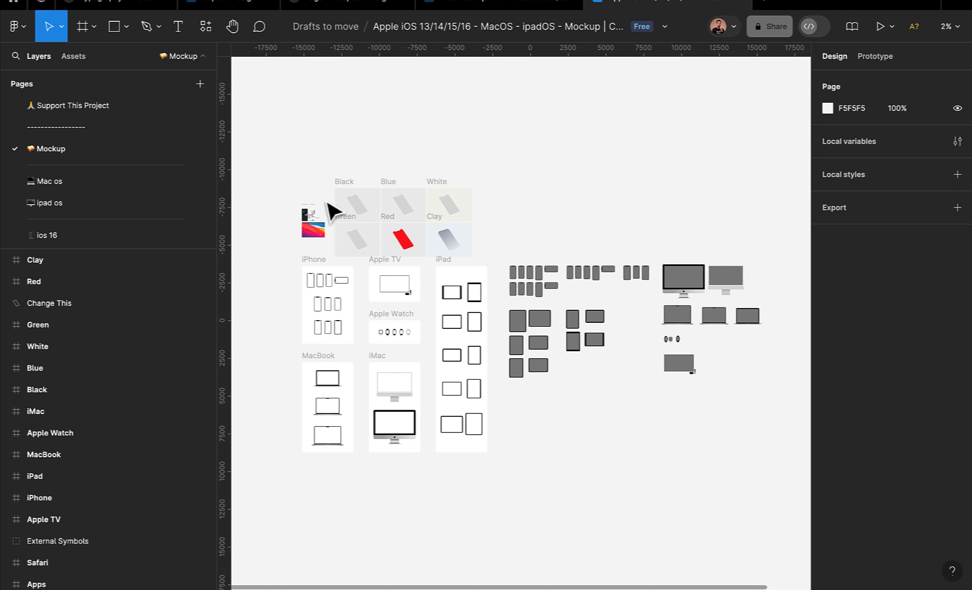
scroll(332, 210, up, 5)
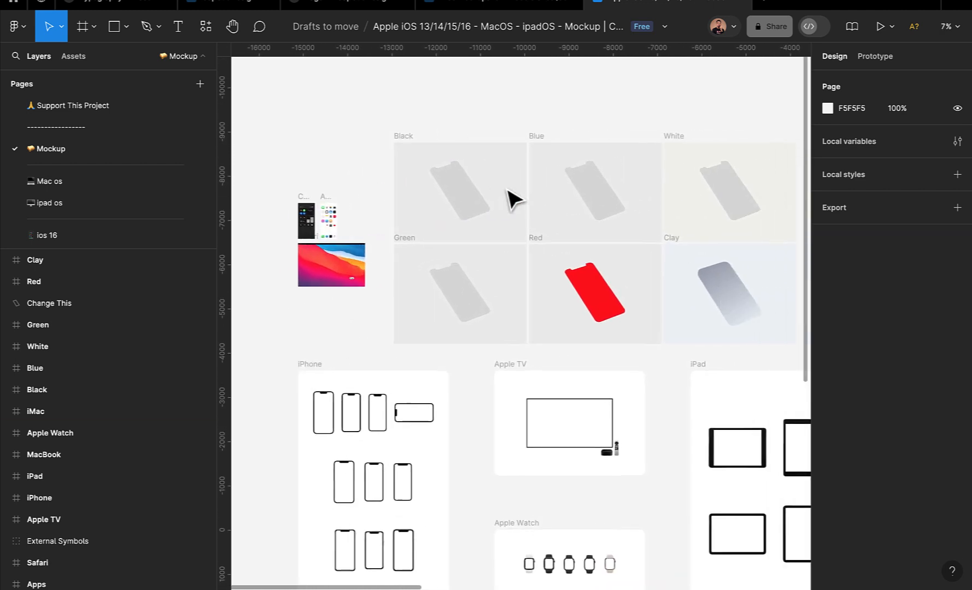
scroll(512, 199, up, 2)
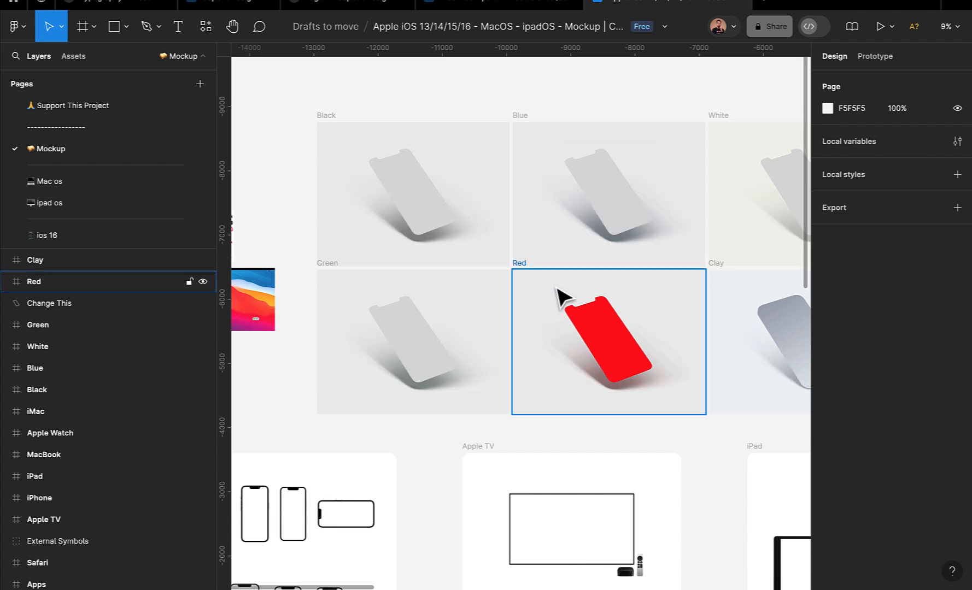
scroll(560, 297, down, 3)
scroll(459, 366, up, 3)
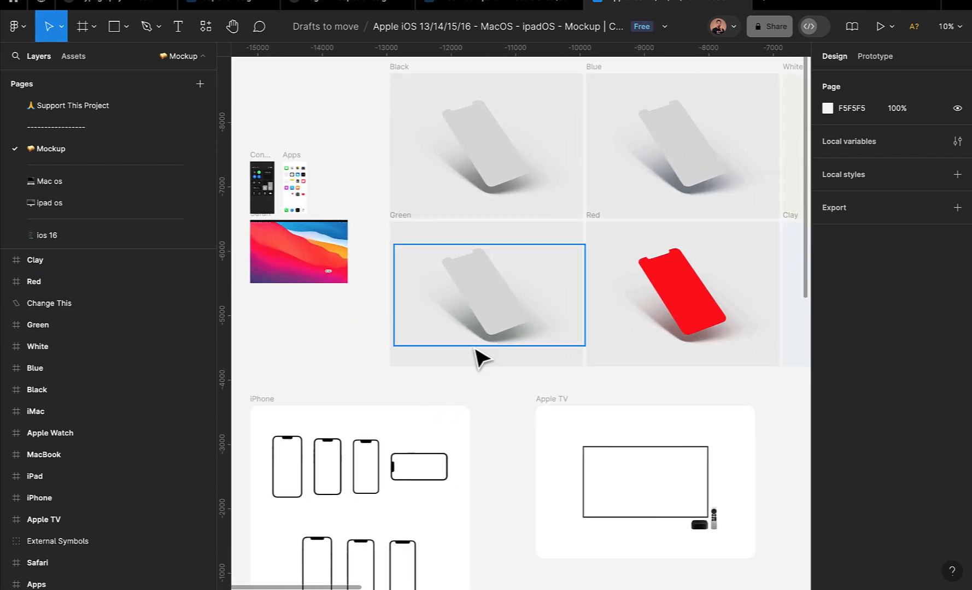
scroll(477, 358, down, 2)
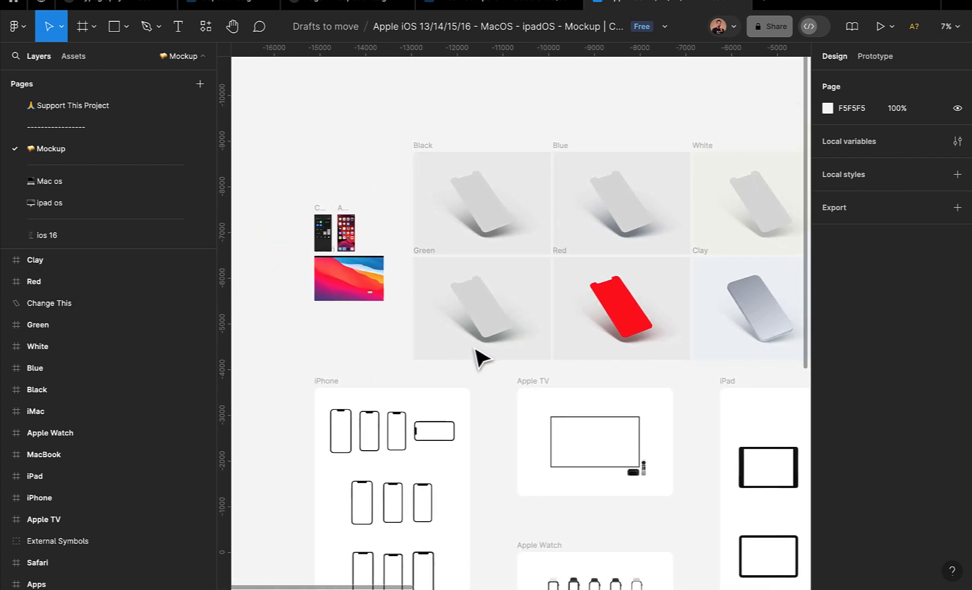
scroll(445, 406, up, 2)
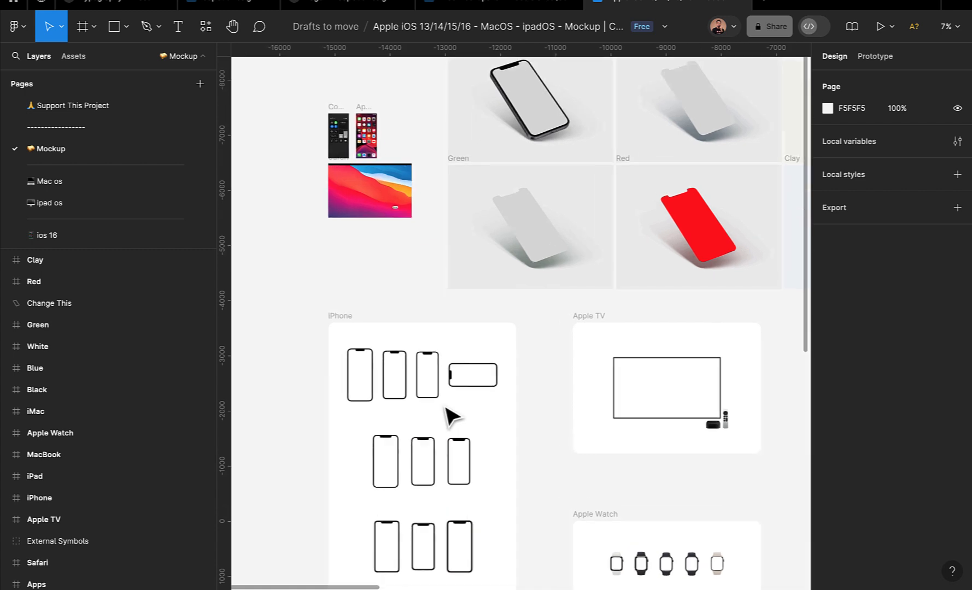
scroll(447, 410, up, 3)
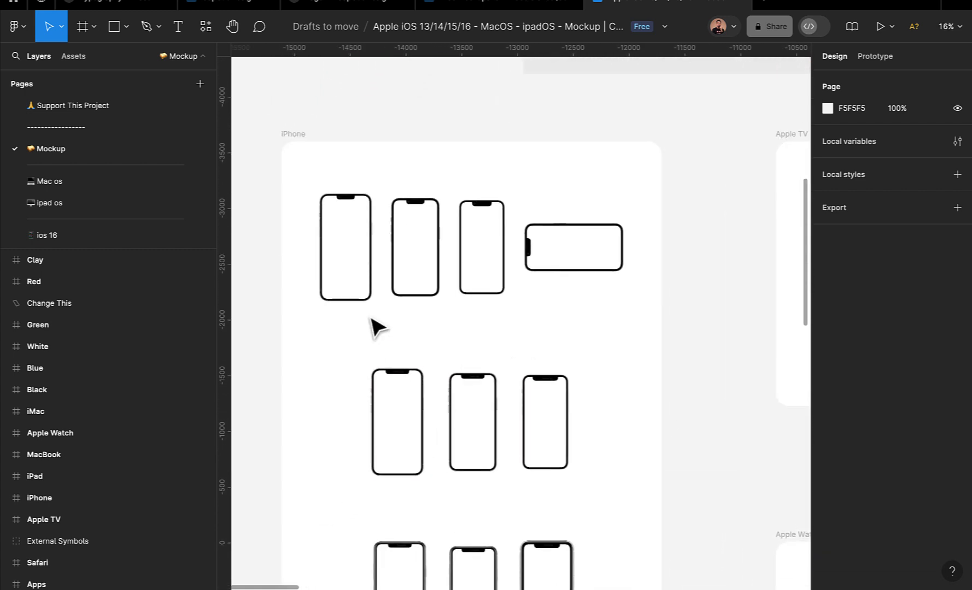
scroll(370, 317, up, 2)
click(321, 240)
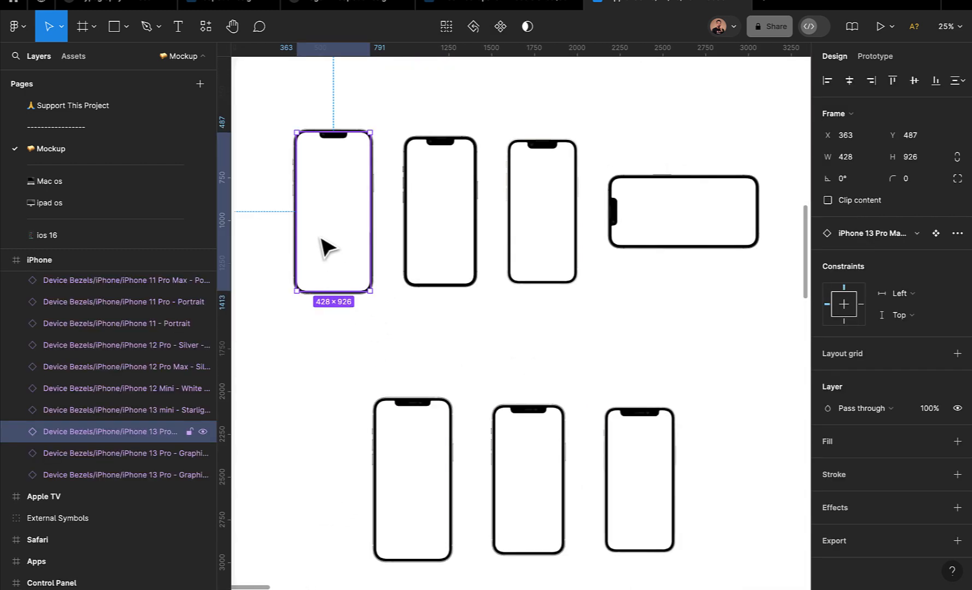
scroll(396, 355, down, 2)
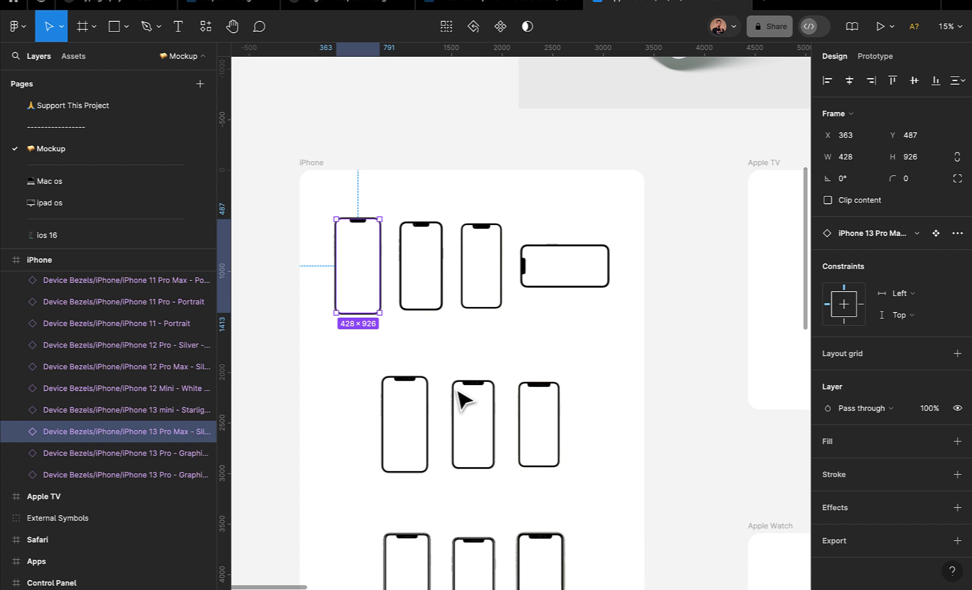
- Copy the white iPhone 12 Mini portrait bezel into the CapCut Design file and place it outside Frame 3, to its left
click(552, 454)
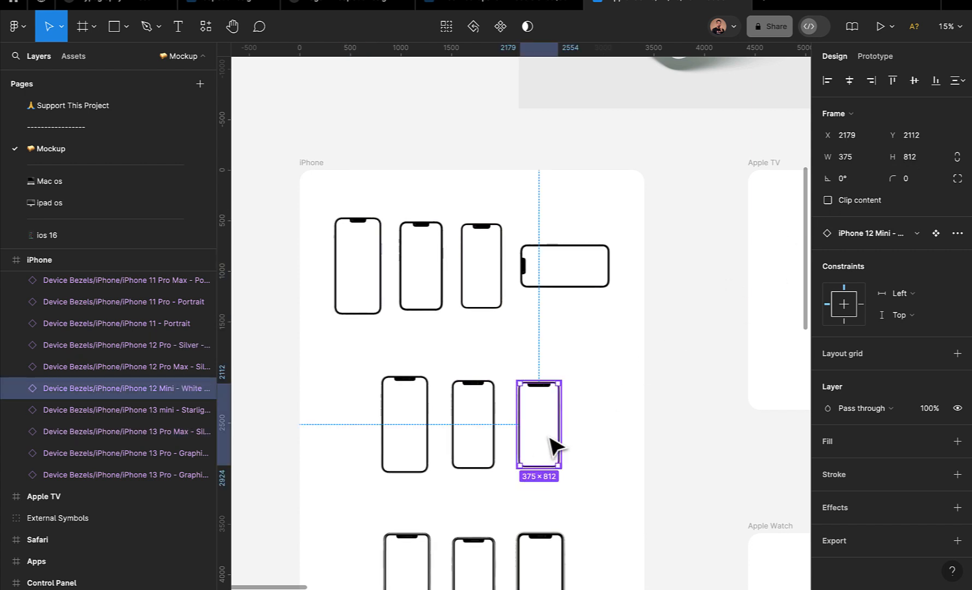
click(210, 3)
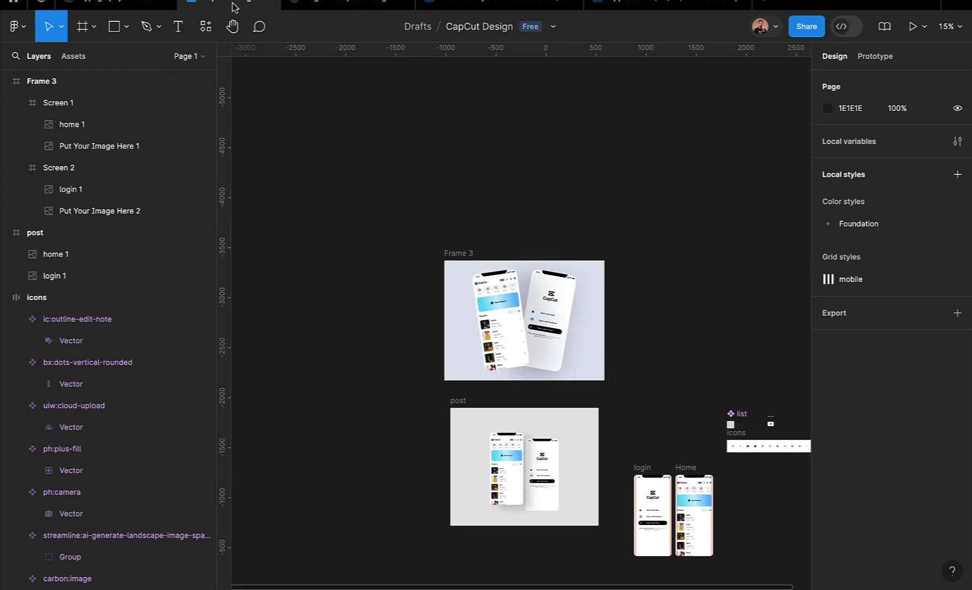
key(ctrl+v)
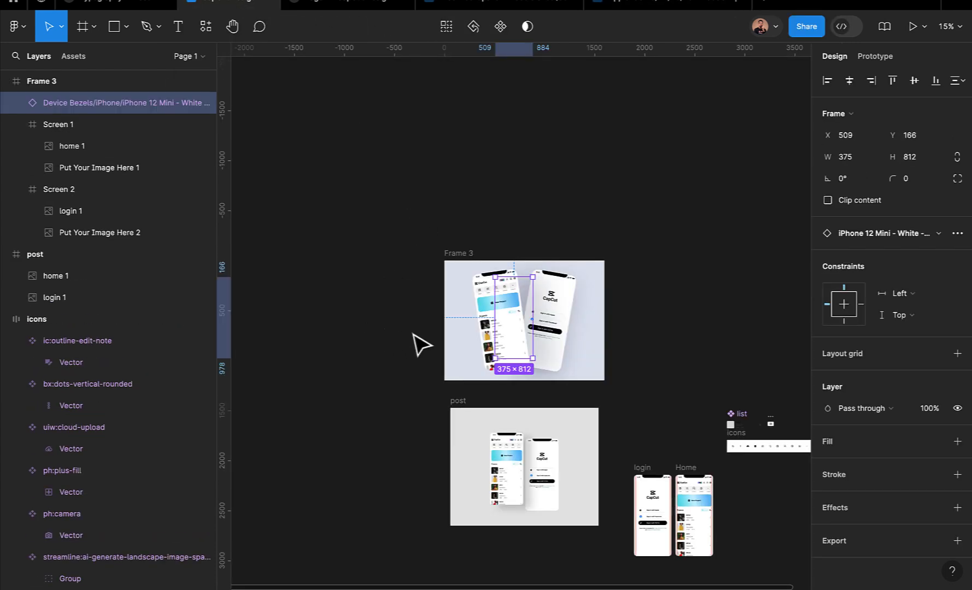
drag(513, 323, 391, 334)
scroll(390, 334, up, 3)
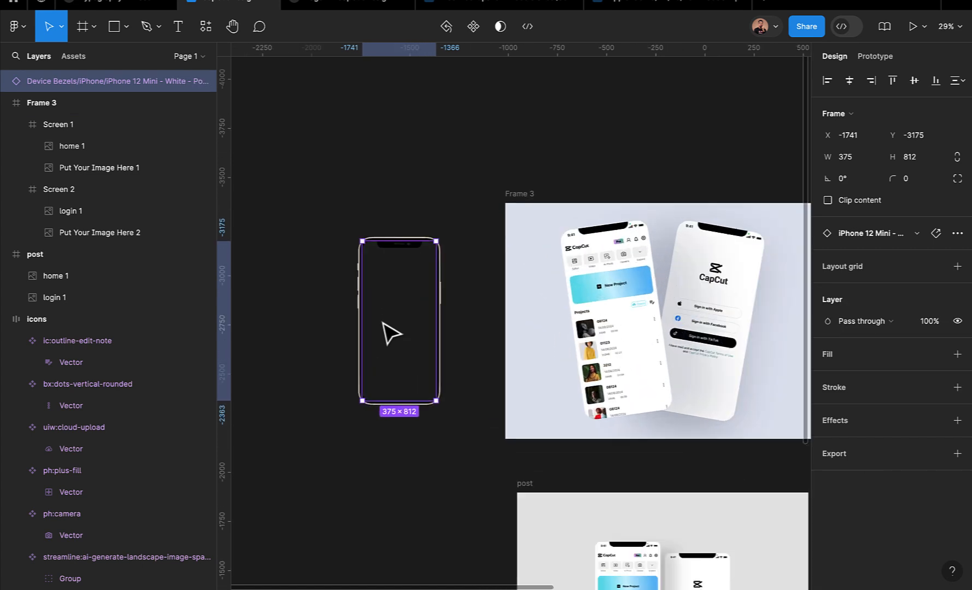
- Detach the iPhone 12 Mini bezel instance and paste a copy of Screen 2's login 1 image into it
click(713, 314)
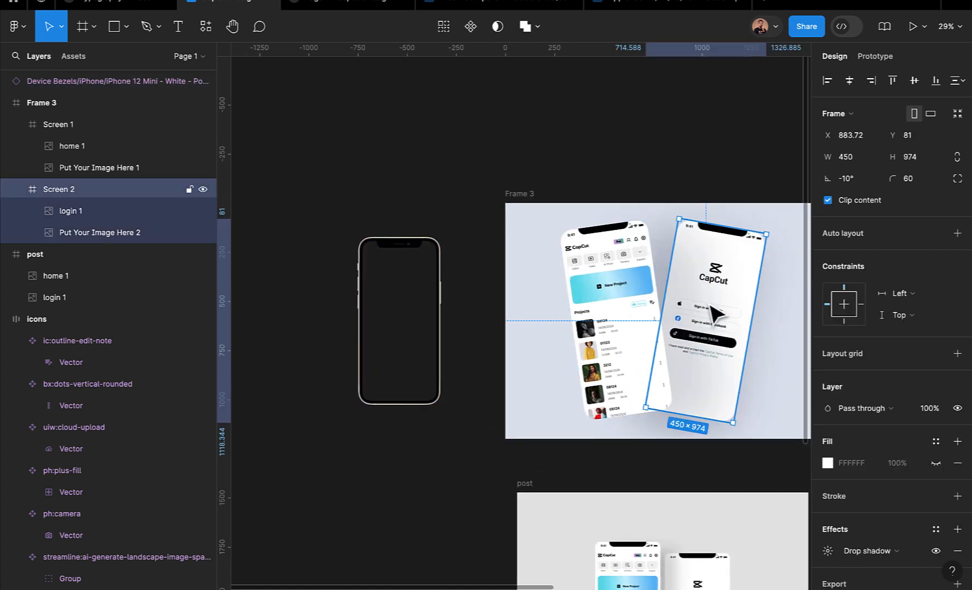
click(128, 211)
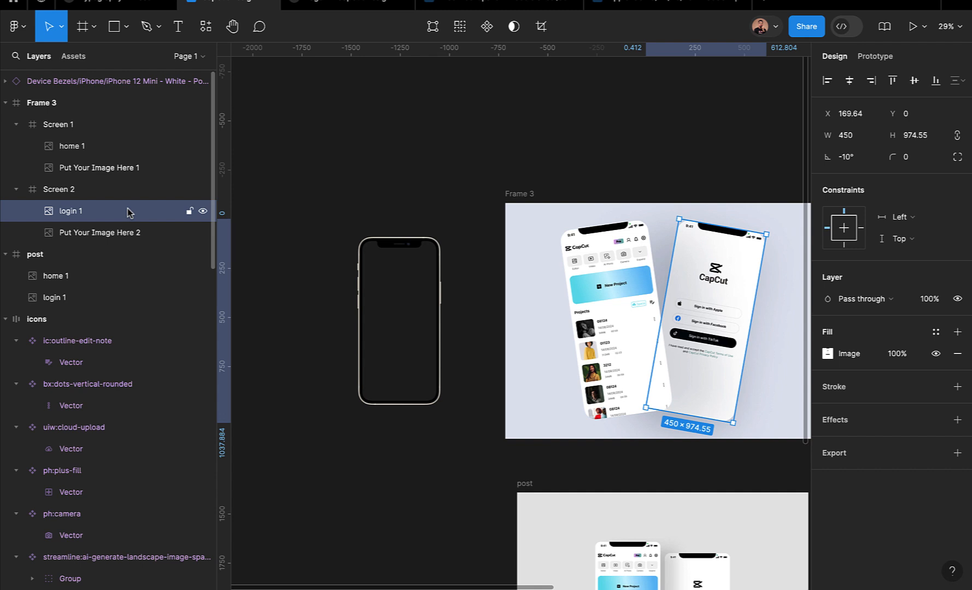
click(373, 313)
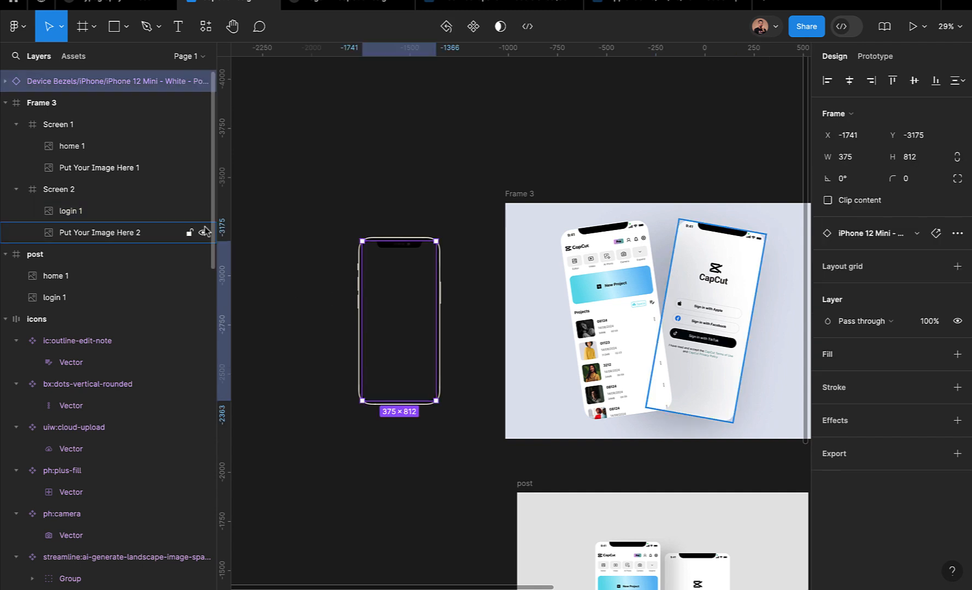
right_click(130, 84)
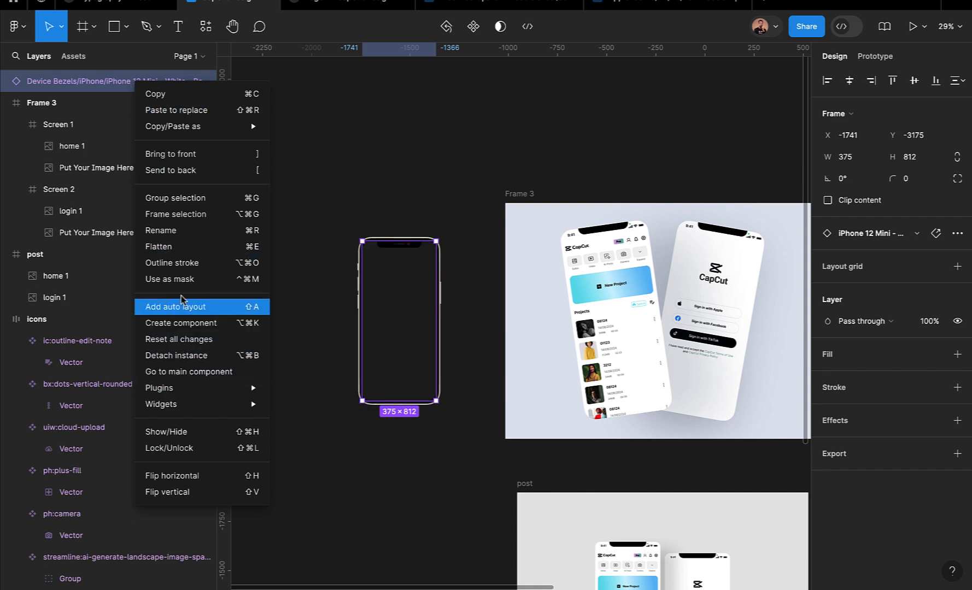
mouse_move(180, 404)
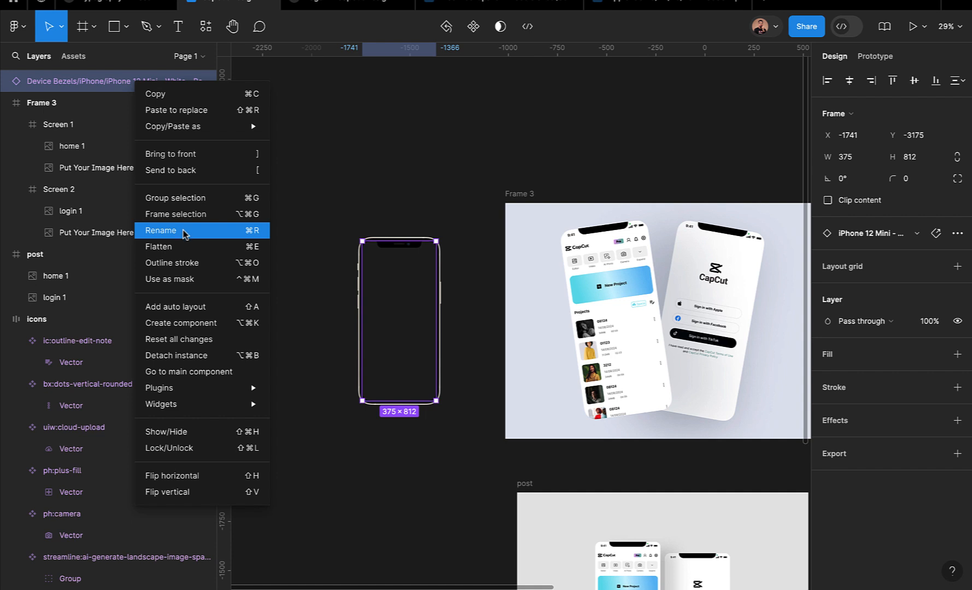
click(182, 356)
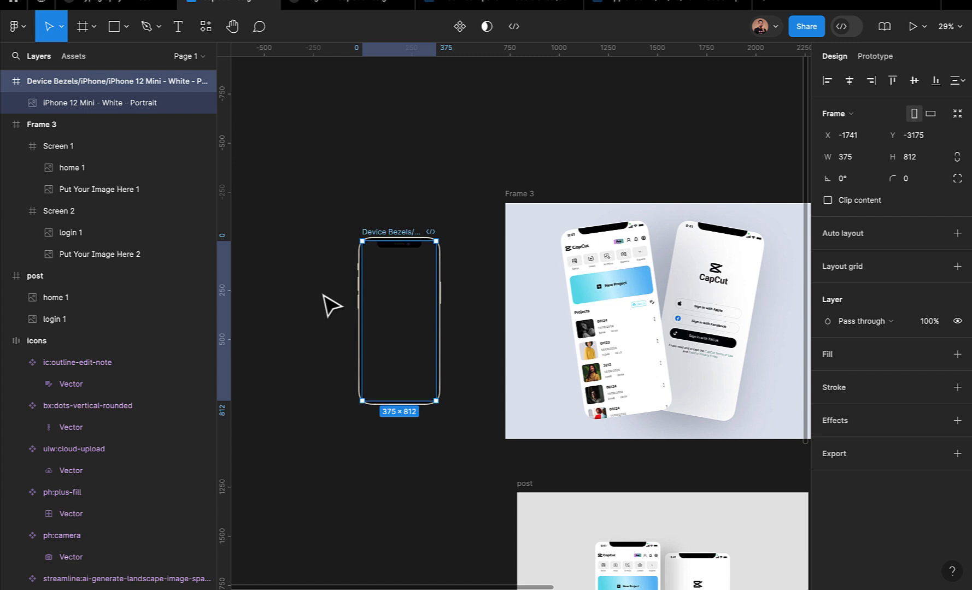
key(ctrl+v)
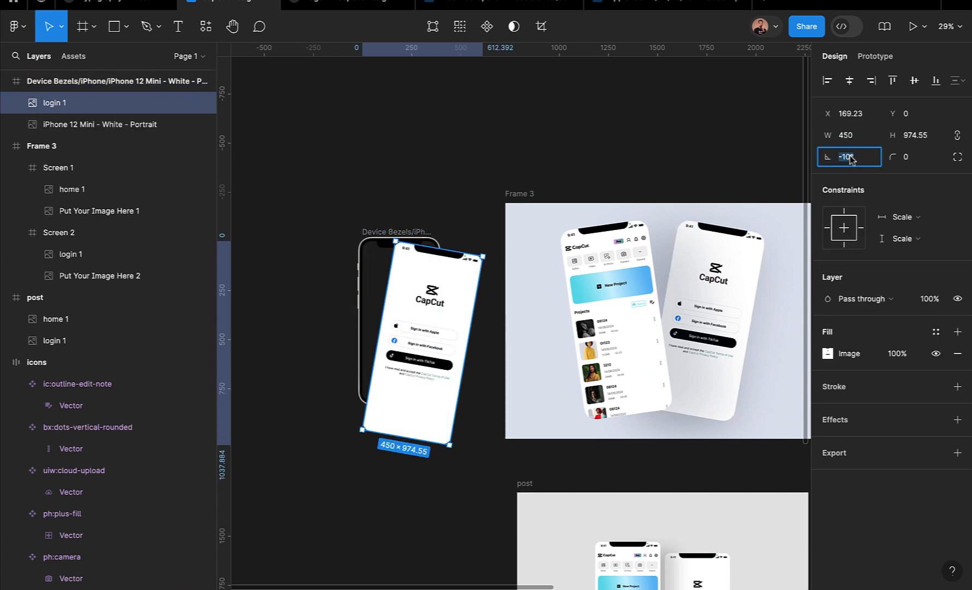
- Set the rotation of the login 1 image in the bezel frame to 0° and its width to 375, keeping its proportions
text(0)
key(Return)
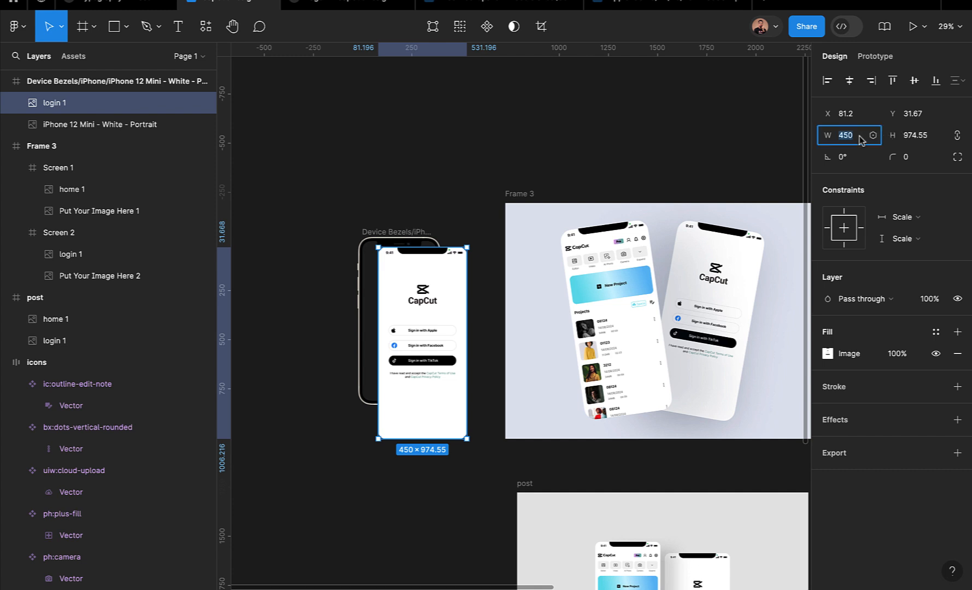
key(Return)
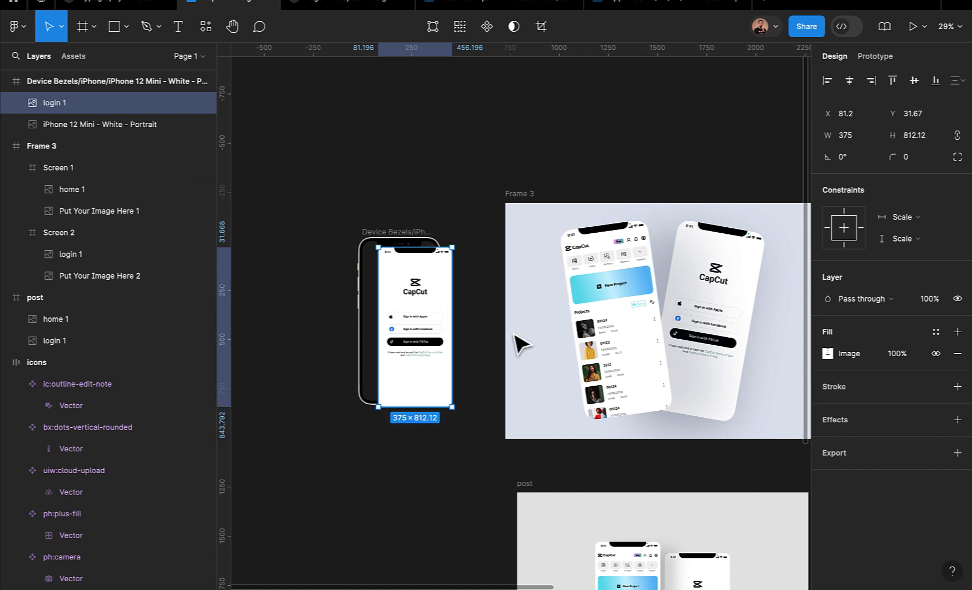
scroll(403, 358, up, 3)
scroll(432, 340, up, 3)
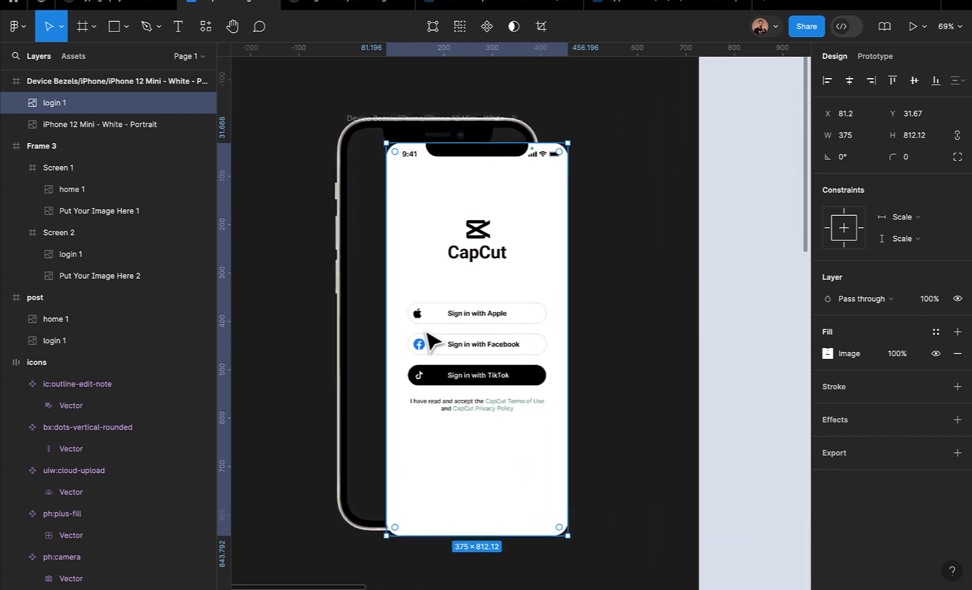
- Align the login 1 image to the bezel frame's top and left edges and move it beneath the iPhone 12 Mini bezel layer
click(892, 82)
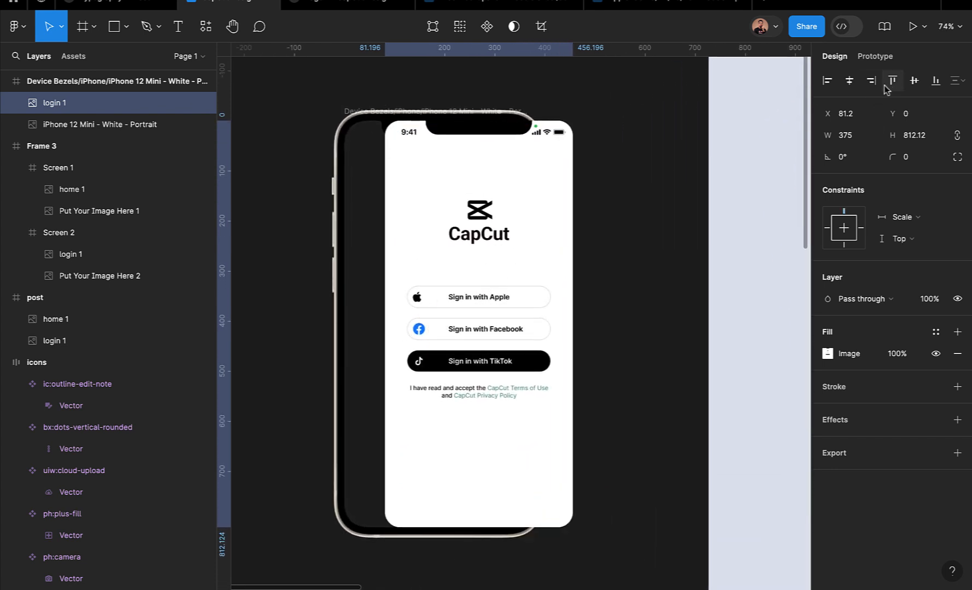
click(827, 83)
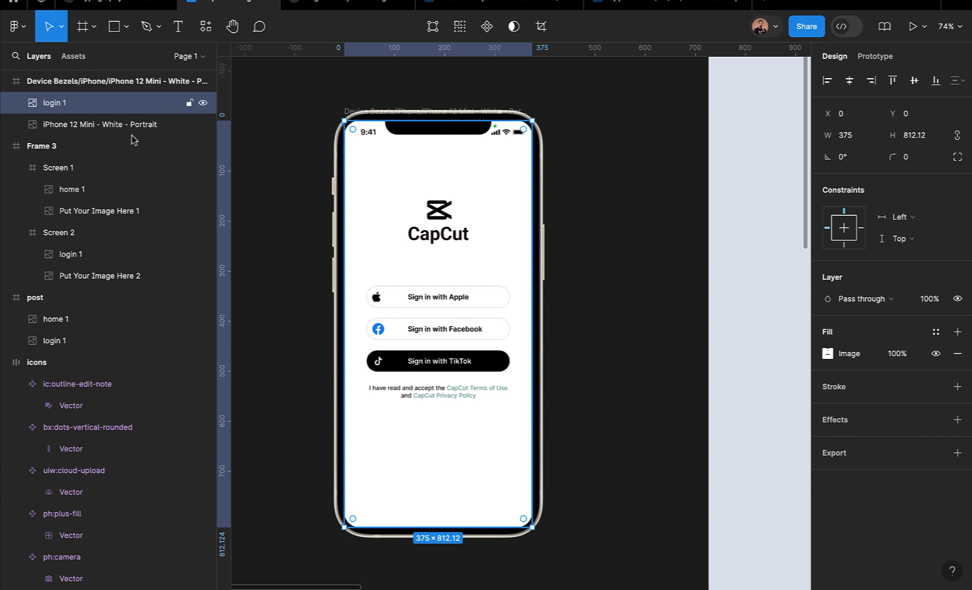
drag(94, 109, 92, 131)
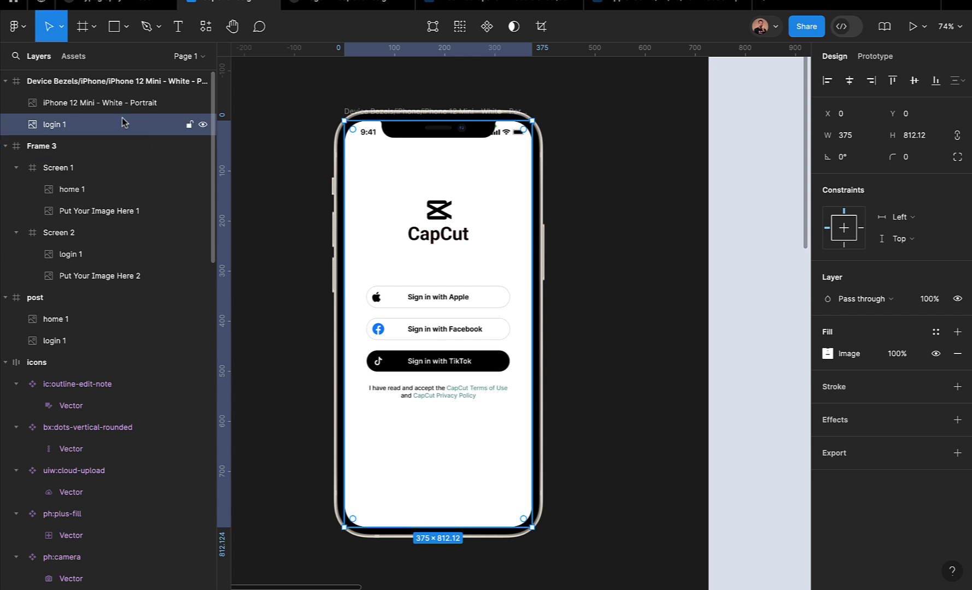
click(253, 316)
- Duplicate the iPhone 12 Mini login mockup and place the copy to its right, outside Frame 3
scroll(298, 407, down, 3)
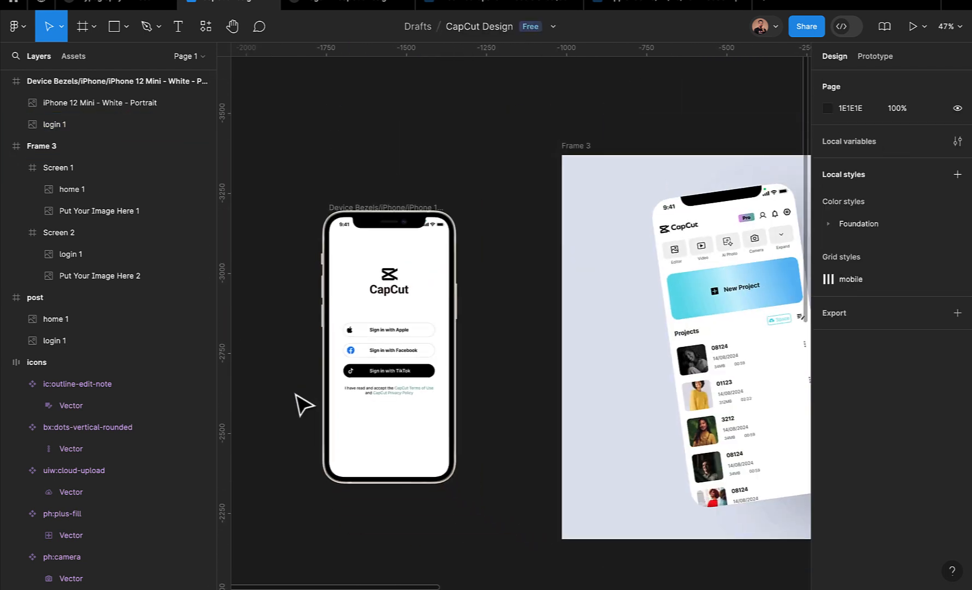
scroll(392, 362, left, 3)
scroll(420, 354, down, 2)
click(488, 259)
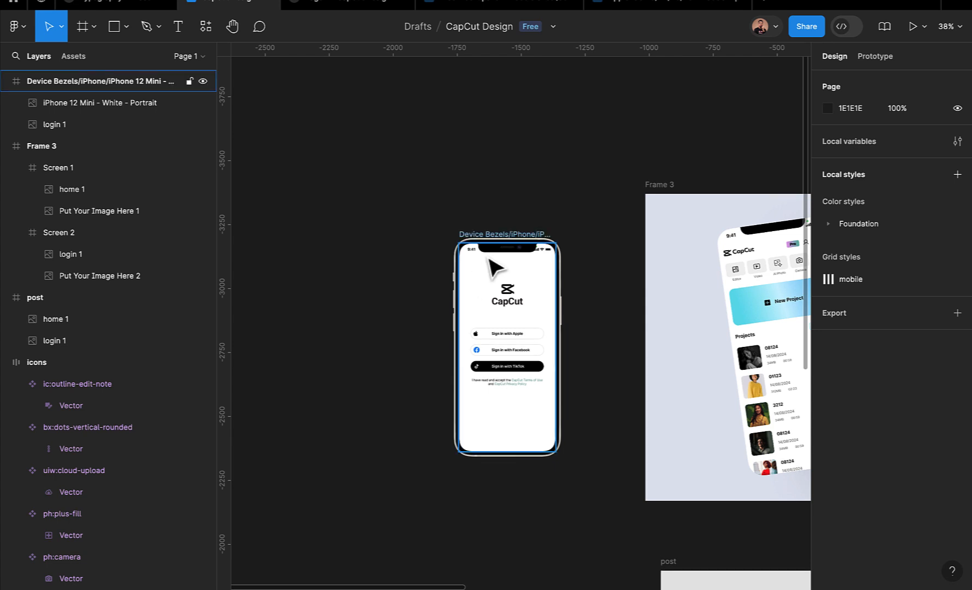
mouse_move(487, 241)
mouse_down()
mouse_move(332, 224)
mouse_move(473, 224)
mouse_move(475, 234)
mouse_up()
scroll(532, 314, down, 2)
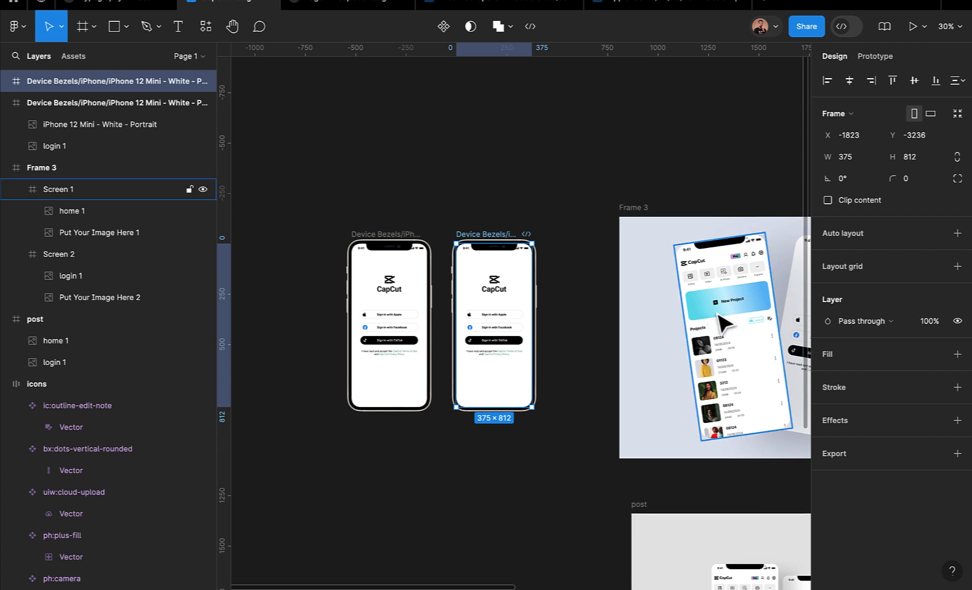
- Copy the home 1 image from Frame 3's Screen 1 and paste it into the second iPhone 12 Mini bezel frame
scroll(711, 322, up, 1)
click(705, 331)
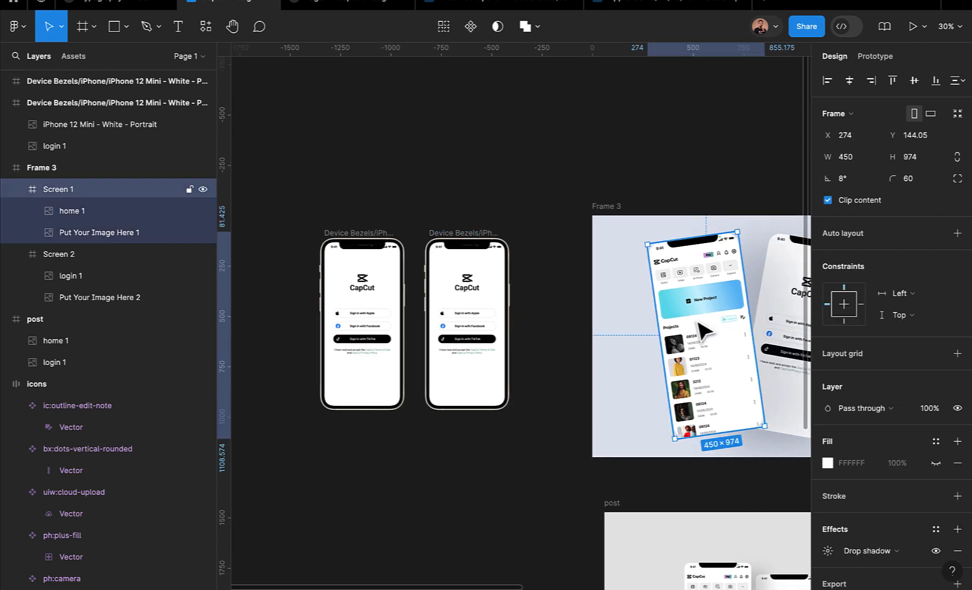
click(700, 328)
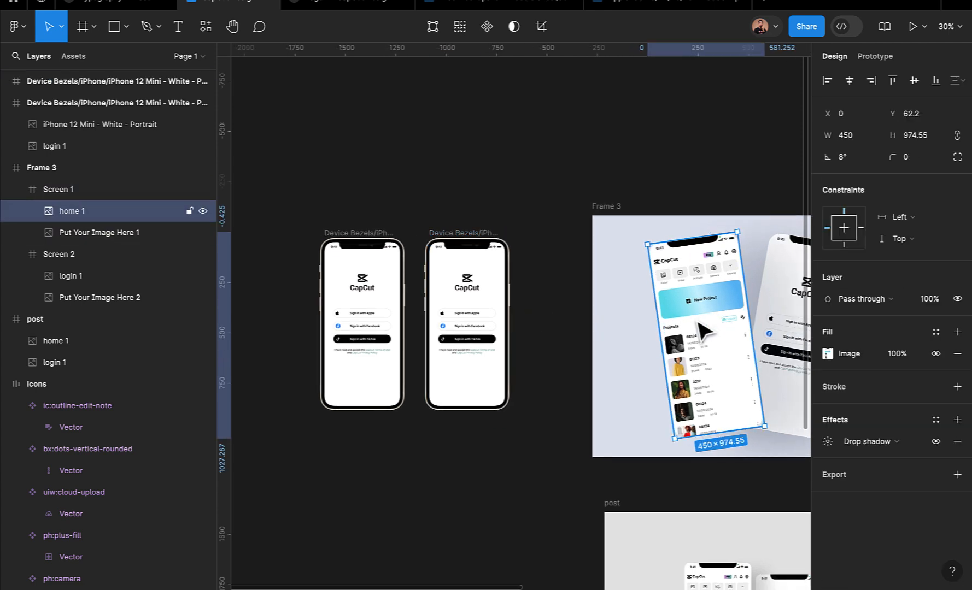
click(500, 284)
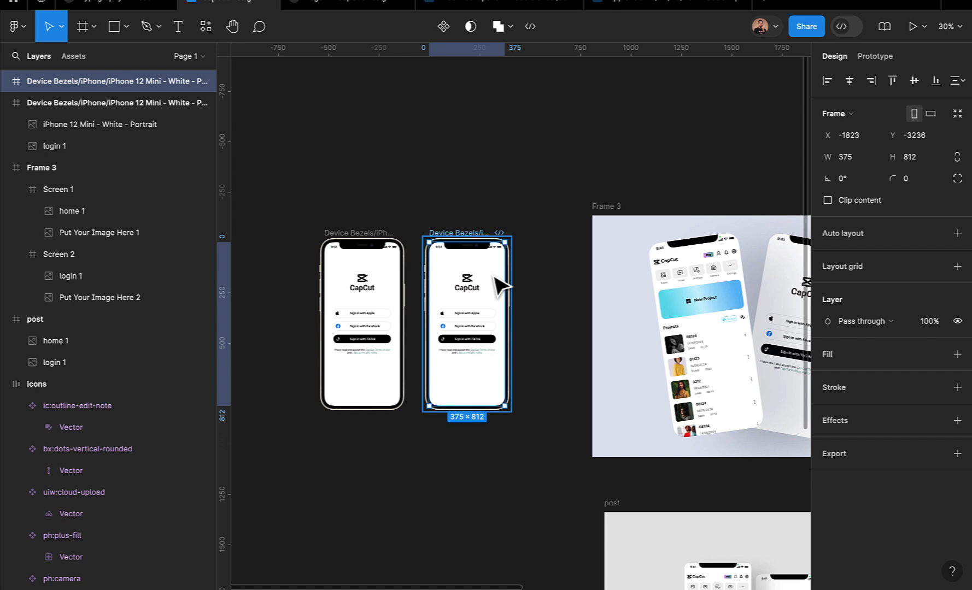
key(ctrl+v)
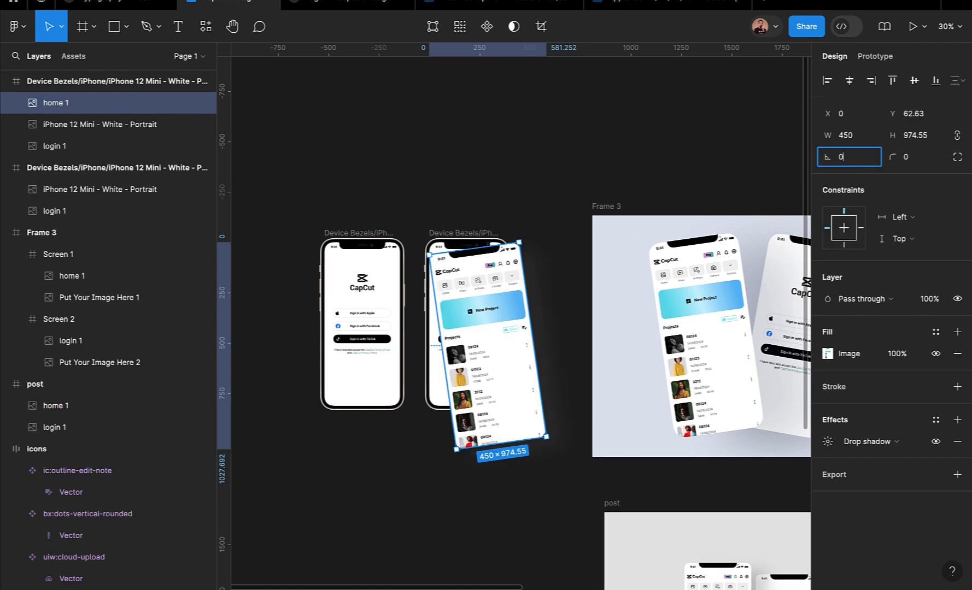
- Set the pasted home 1 image's rotation to 0° and its width to 375, keeping its proportions
text(0)
key(Return)
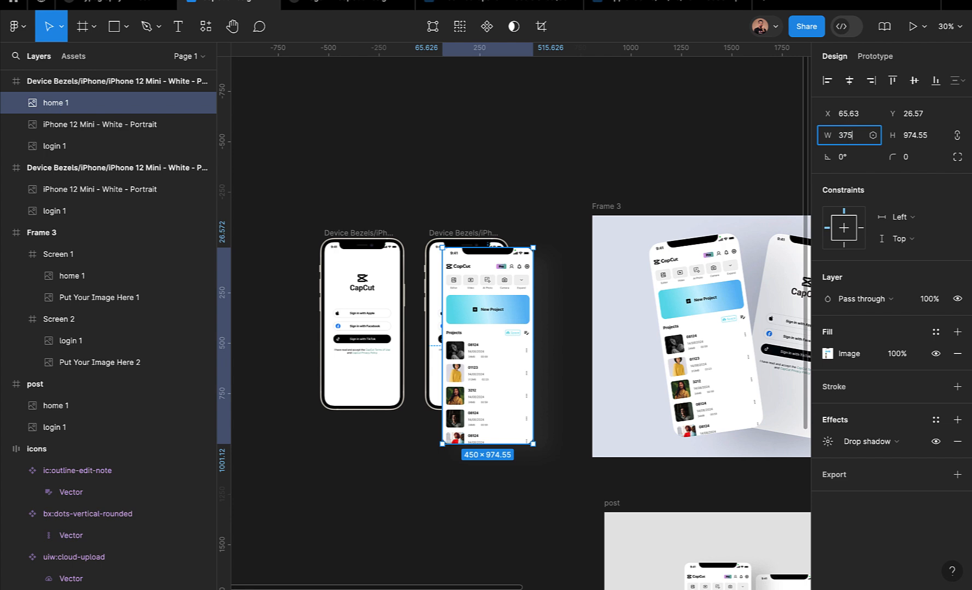
text(375)
key(Return)
- Centre home 1 horizontally in its bezel frame, align it to the top edge and move it beneath the bezel layer
click(849, 80)
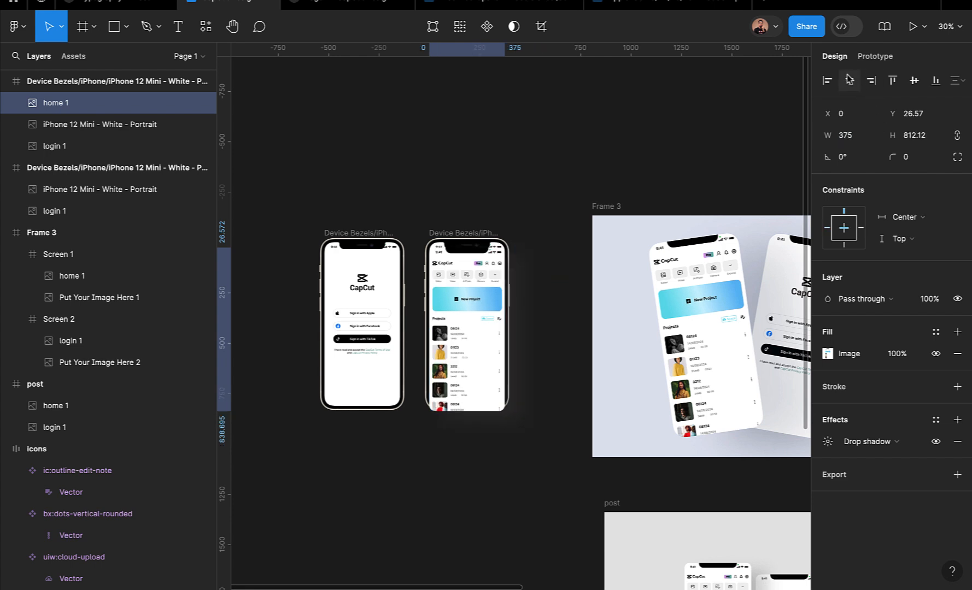
click(892, 80)
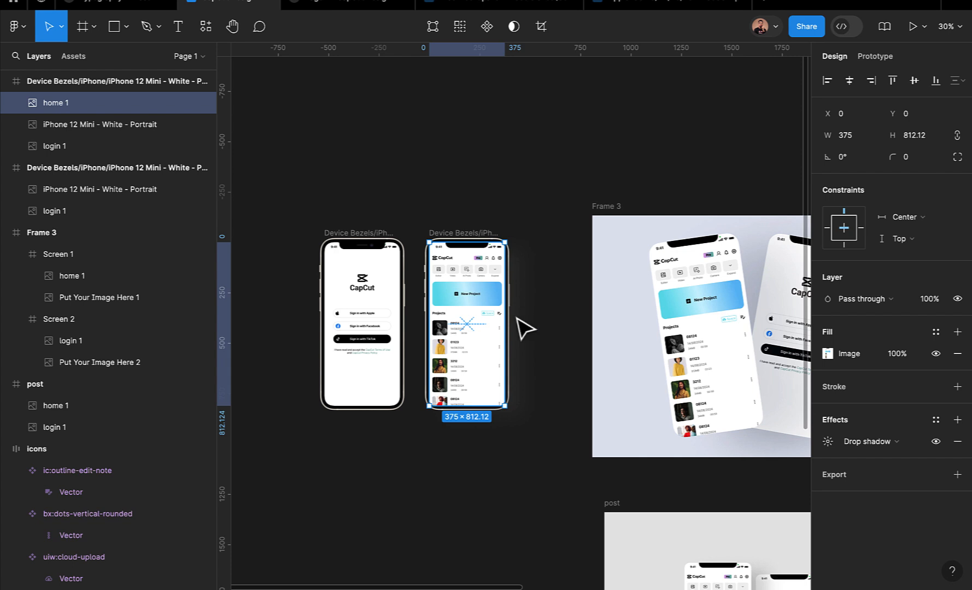
drag(86, 105, 90, 136)
scroll(466, 322, up, 5)
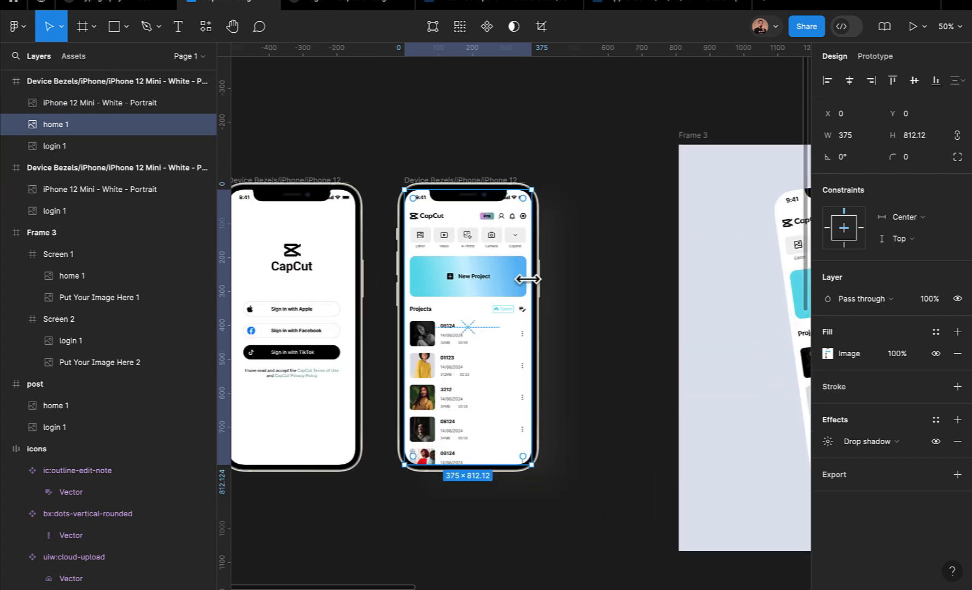
click(604, 240)
- Draw a frame of about 1442 × 1197 around both iPhone 12 Mini mockups
scroll(619, 226, left, 5)
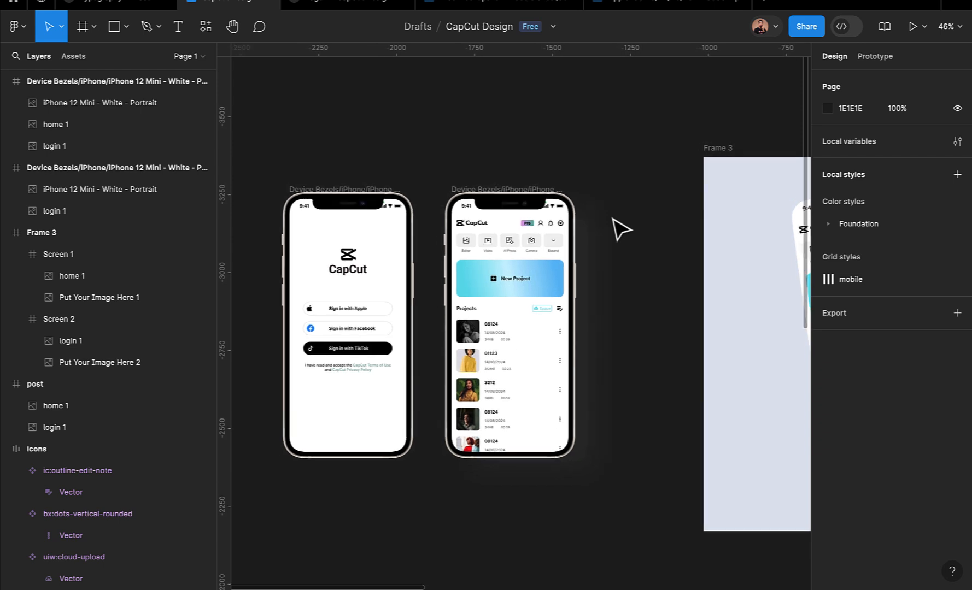
scroll(653, 202, down, 5)
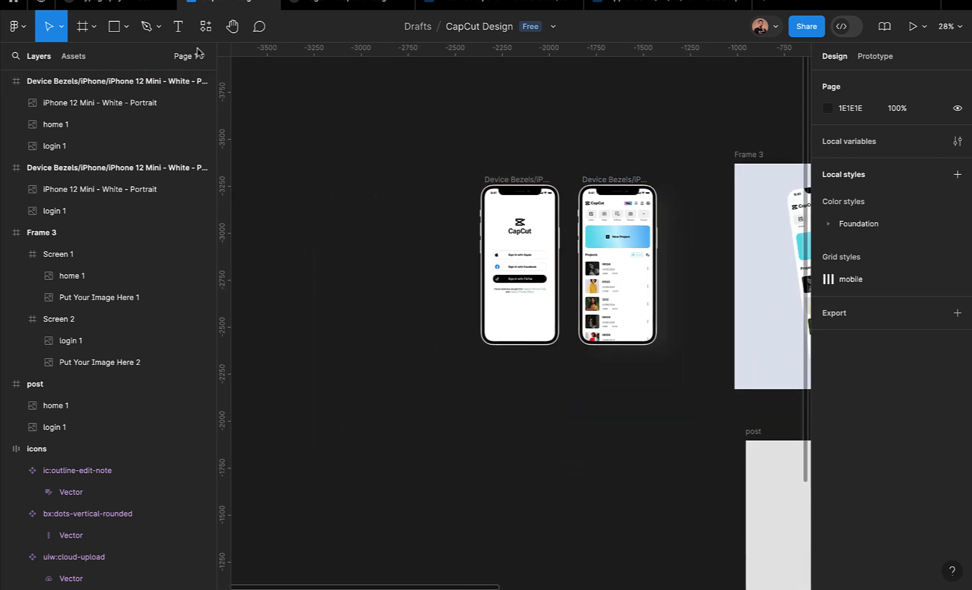
click(89, 31)
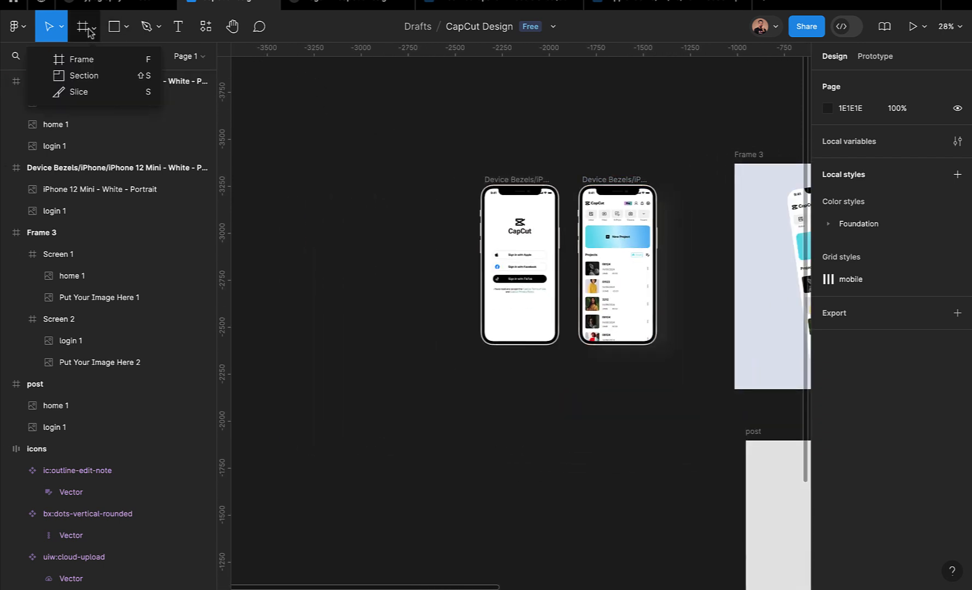
click(82, 59)
mouse_move(439, 150)
mouse_down()
mouse_move(713, 380)
mouse_move(707, 373)
mouse_up()
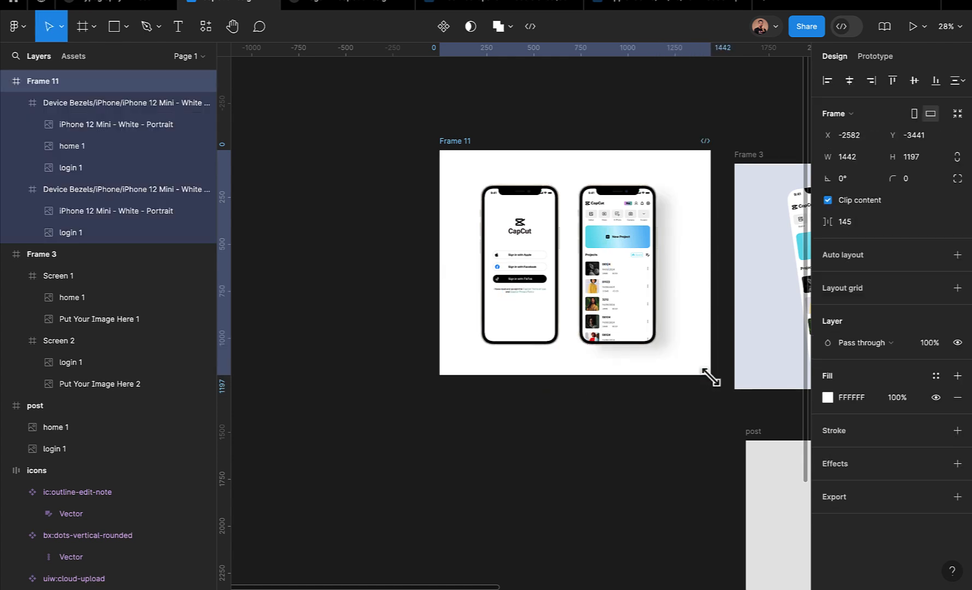
scroll(618, 427, right, 2)
scroll(618, 428, up, 1)
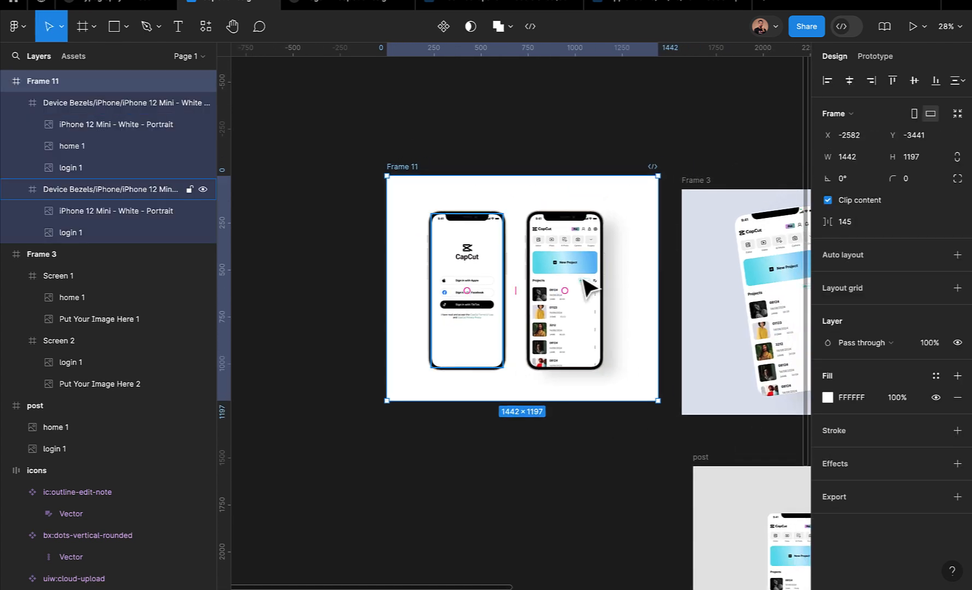
- Set the new frame's fill to DFE3F0 by sampling the background colour of Frame 3
scroll(581, 284, right, 2)
scroll(581, 284, up, 1)
click(827, 398)
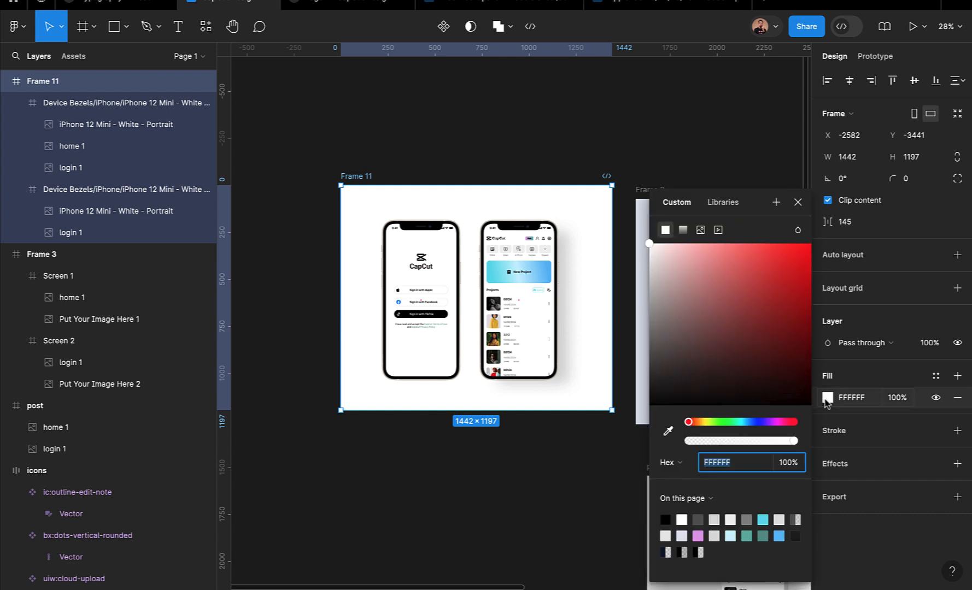
click(668, 432)
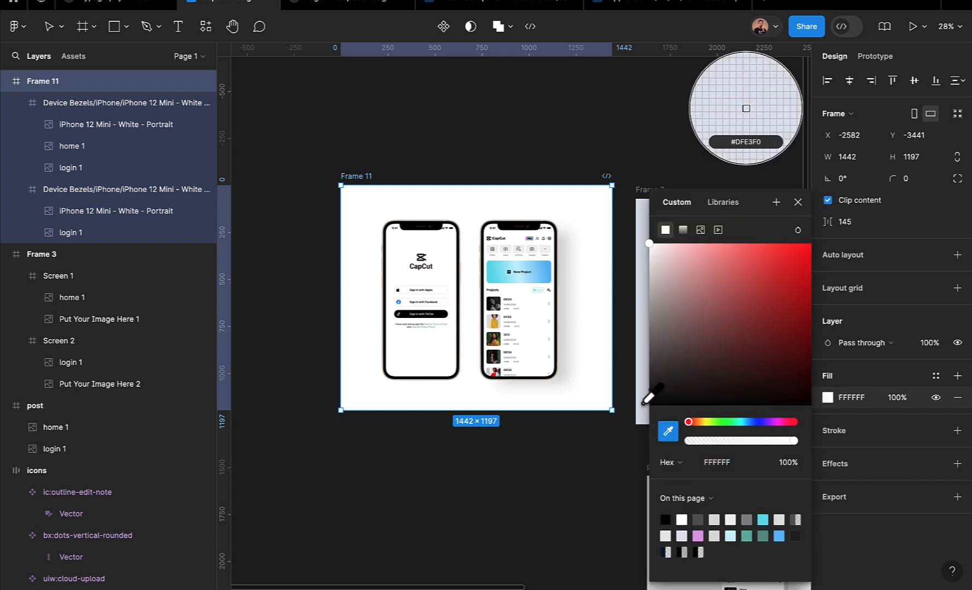
click(643, 404)
click(798, 203)
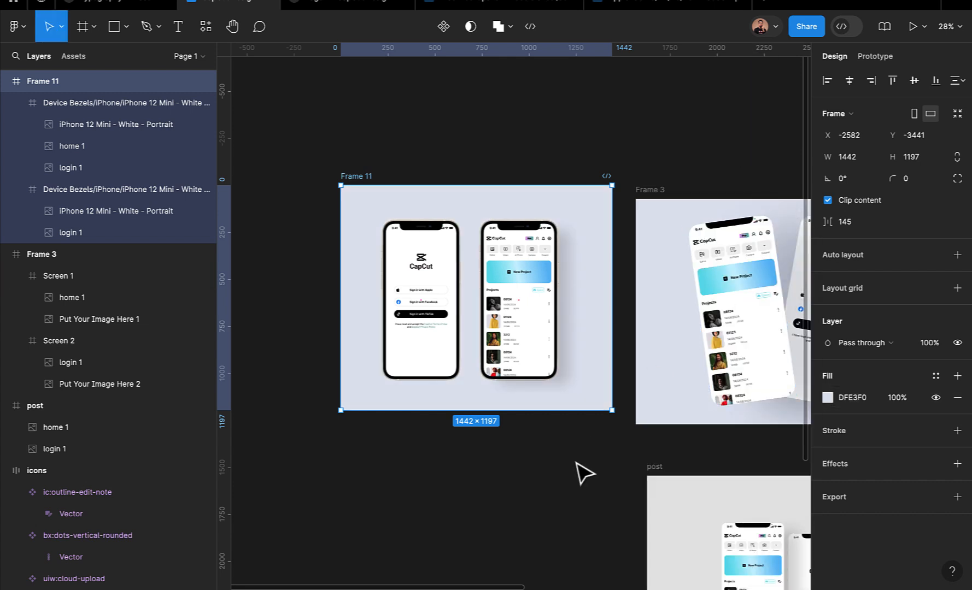
click(582, 476)
- Move Frame 11 to the right of Frame 3, above the login and Home screens and aligned with login's left edge
scroll(542, 503, up, 3)
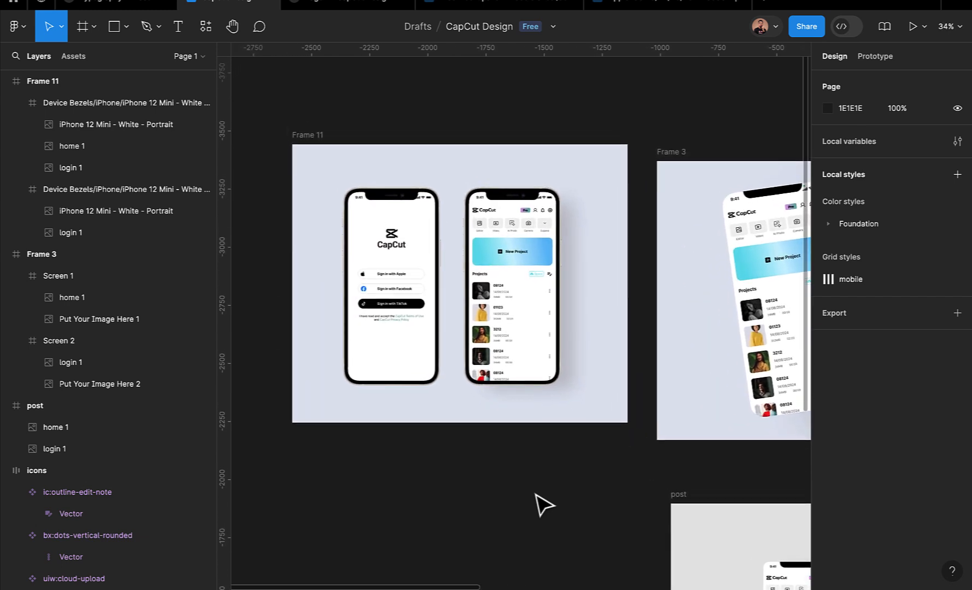
scroll(536, 495, down, 5)
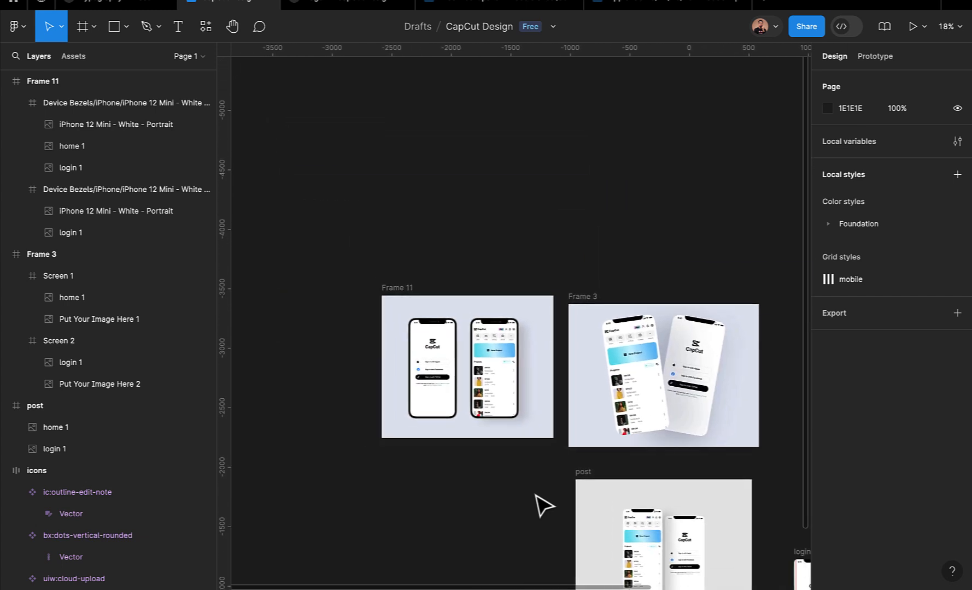
scroll(537, 495, down, 4)
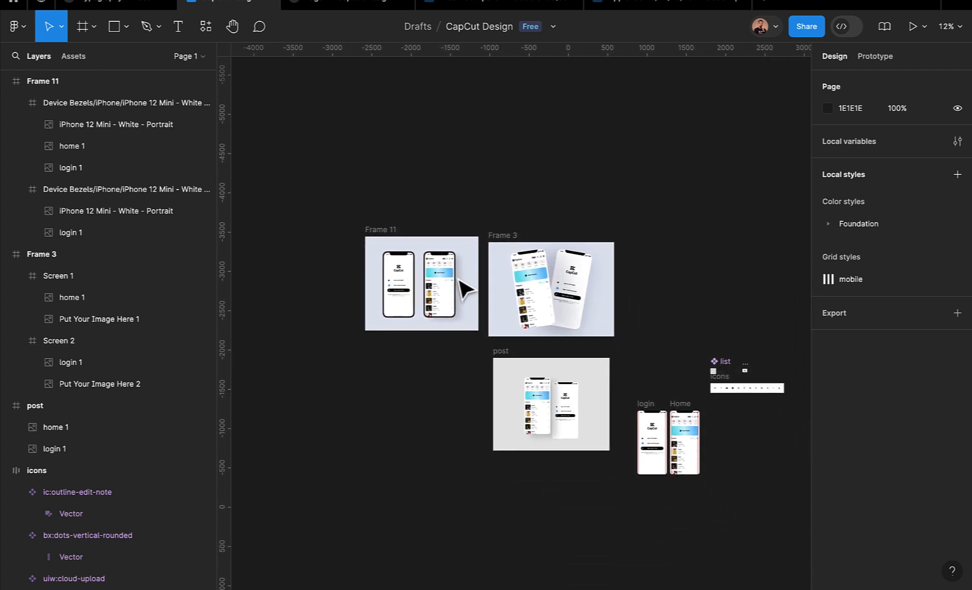
drag(380, 230, 656, 192)
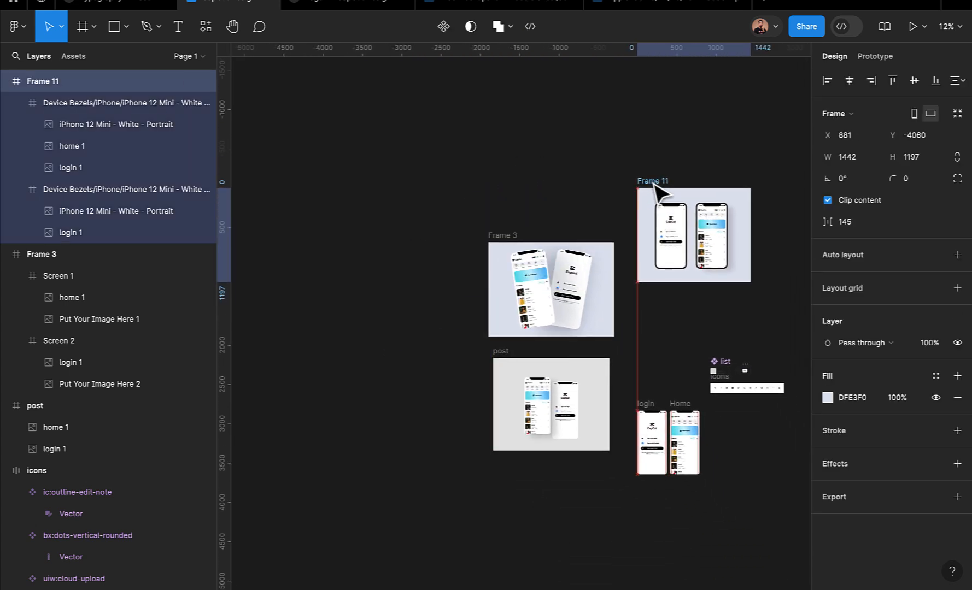
- Compare the three finished presentations: the post layout, the tilted screens in Frame 3 and the bezel mockups in Frame 11
click(543, 391)
scroll(550, 404, up, 3)
scroll(544, 394, up, 1)
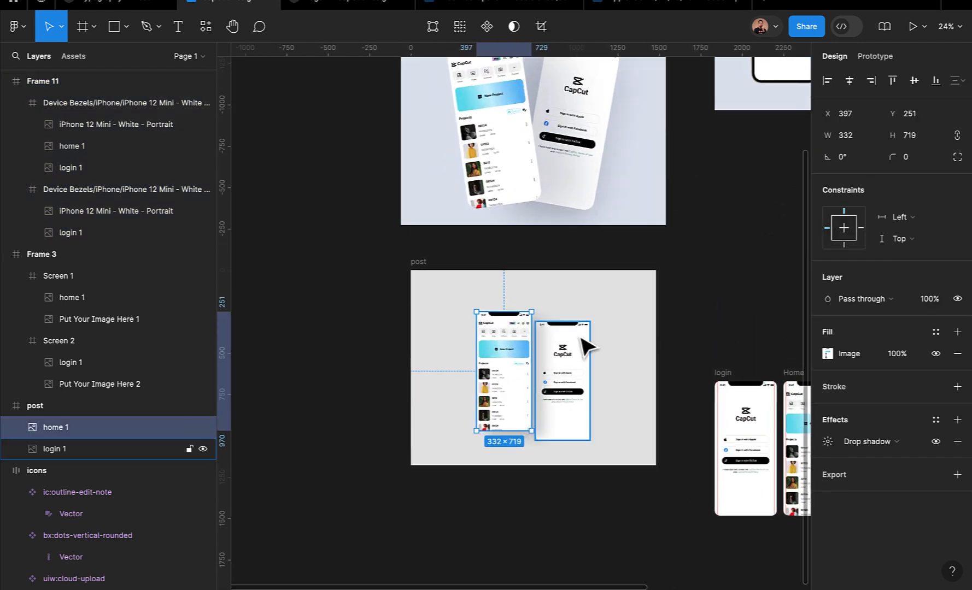
click(614, 343)
scroll(489, 288, up, 4)
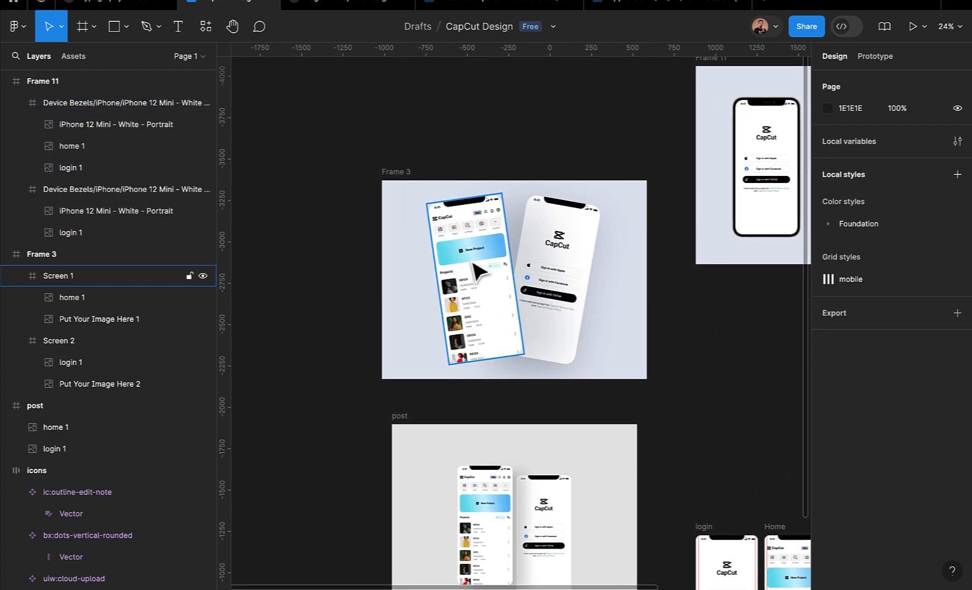
scroll(418, 265, up, 3)
scroll(418, 265, right, 3)
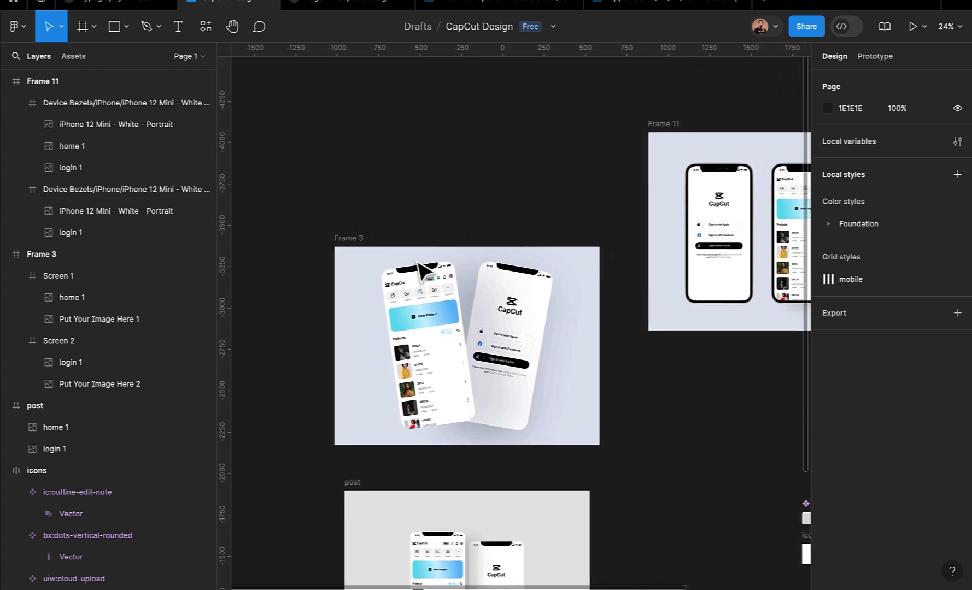
scroll(620, 189, up, 3)
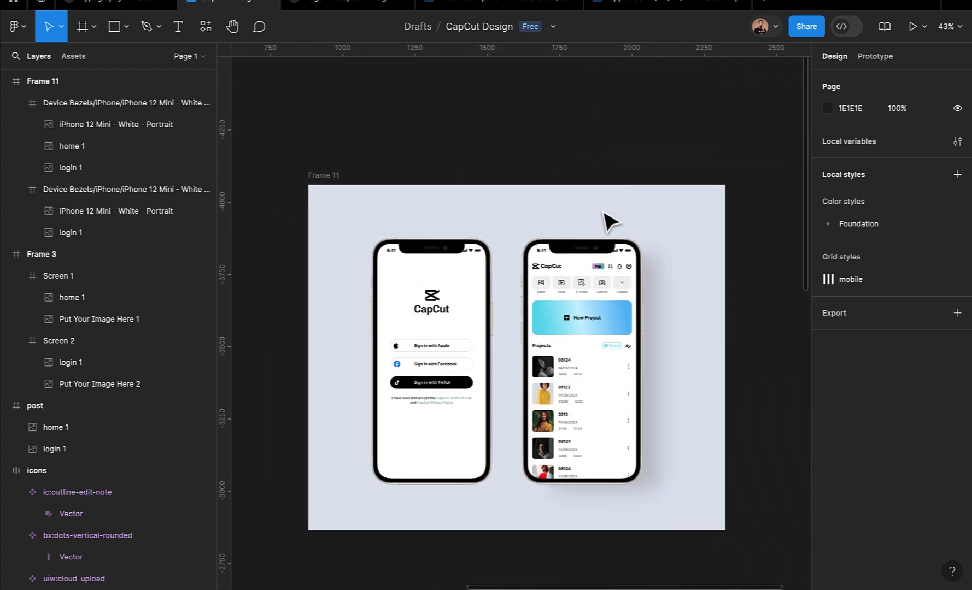
scroll(582, 276, down, 5)
scroll(582, 276, down, 2)
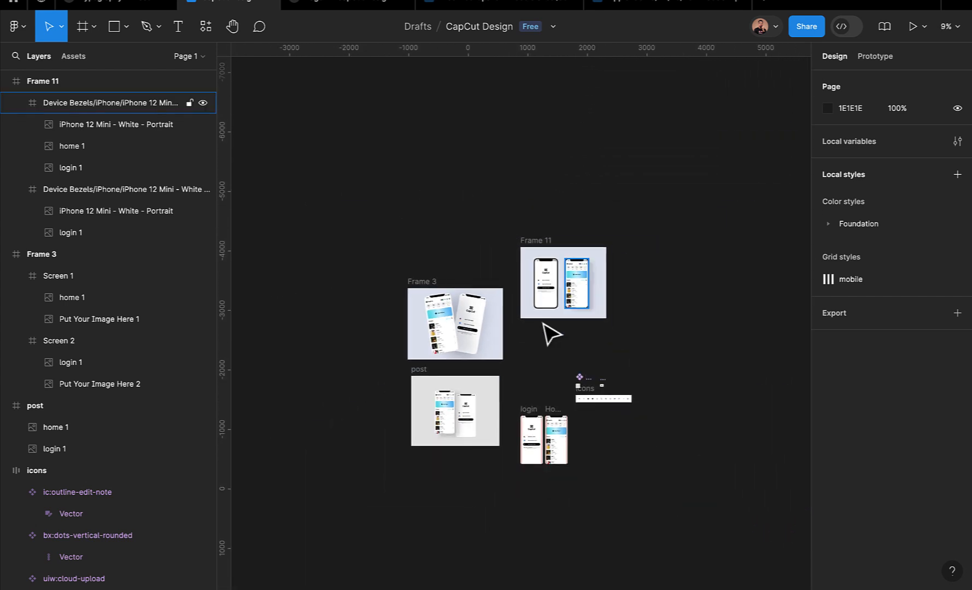
- Run the saved Mockup Plugin and move its window clear of the design frames
click(203, 30)
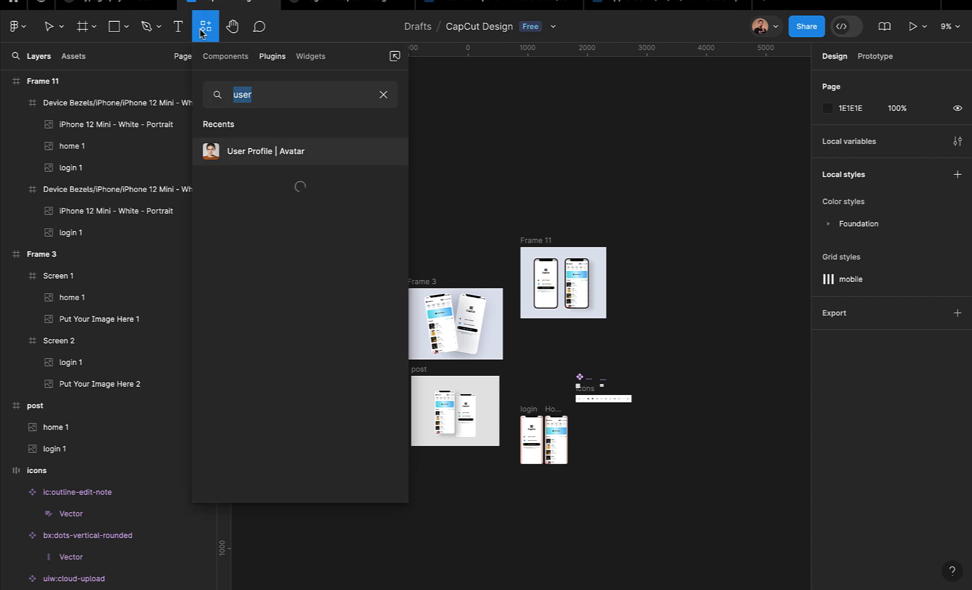
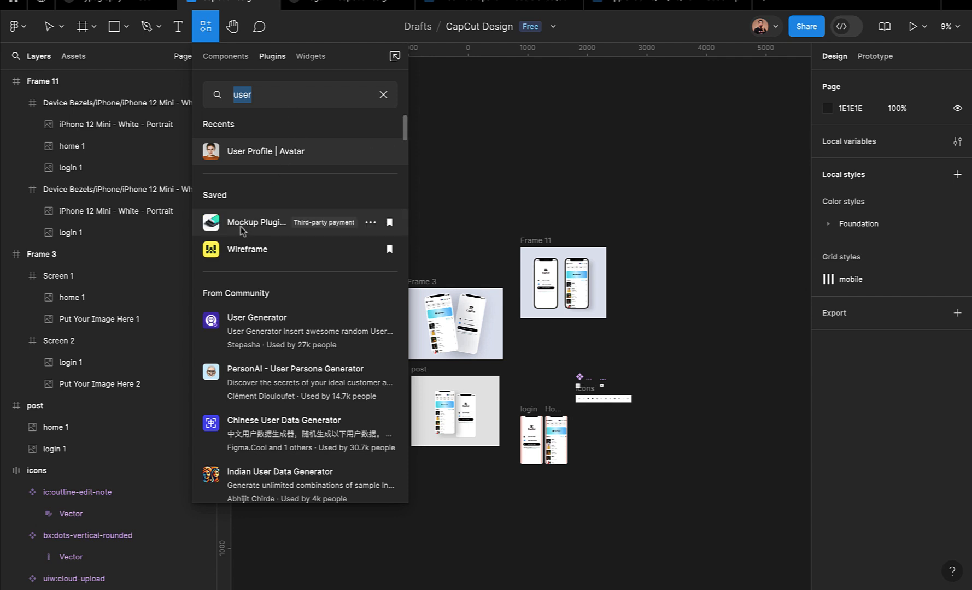
click(273, 228)
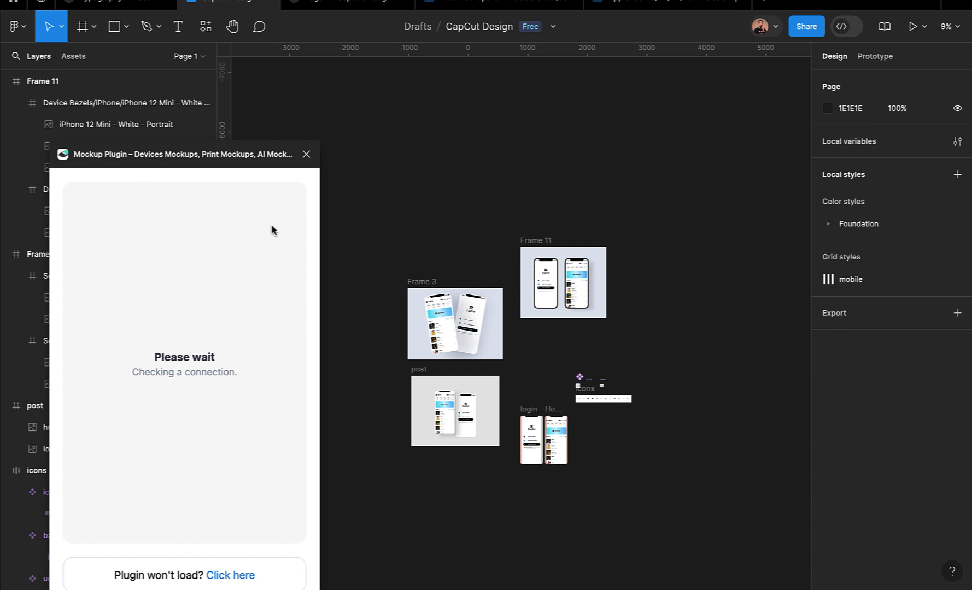
drag(245, 155, 817, 94)
scroll(547, 219, right, 5)
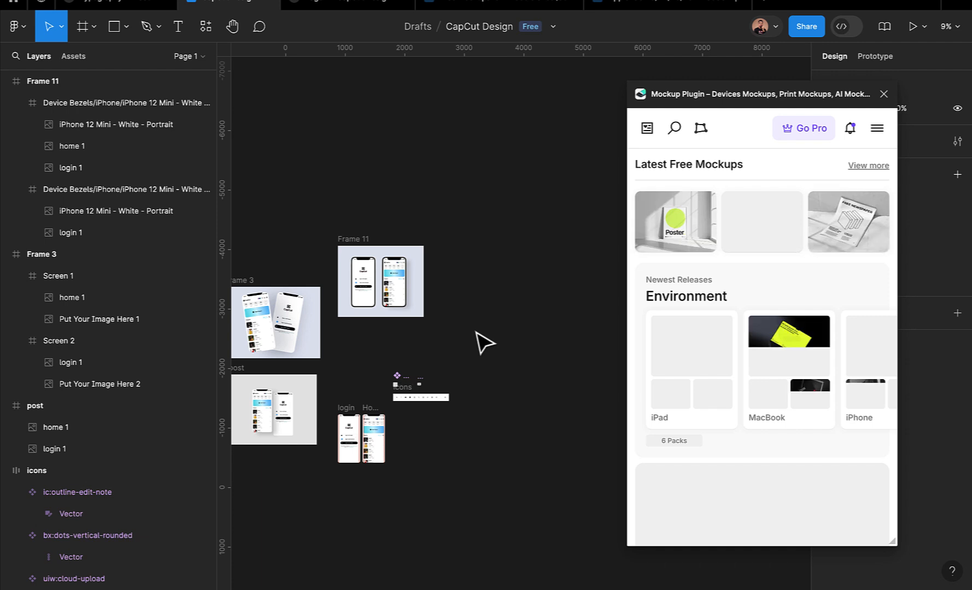
scroll(741, 328, down, 2)
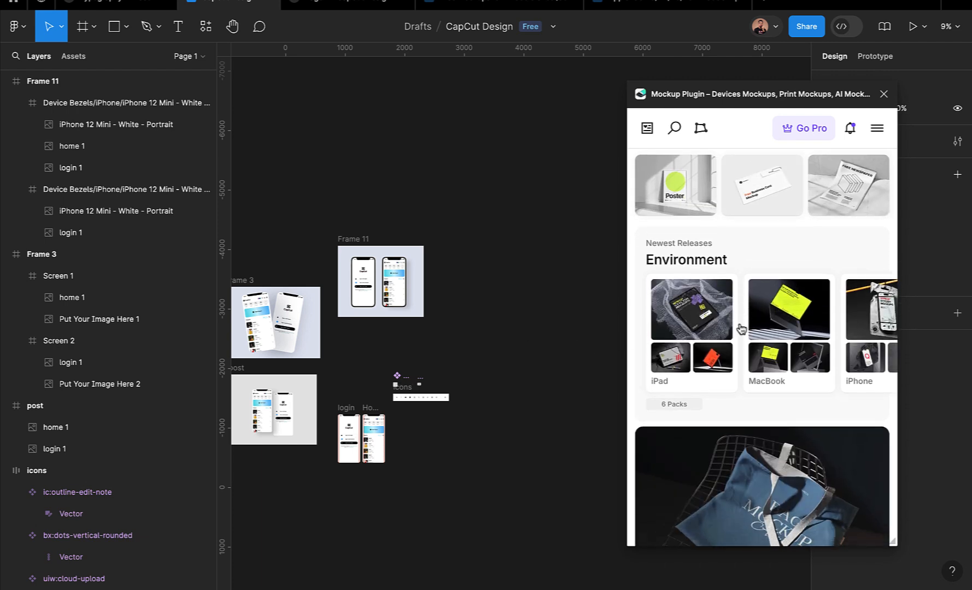
scroll(741, 328, up, 2)
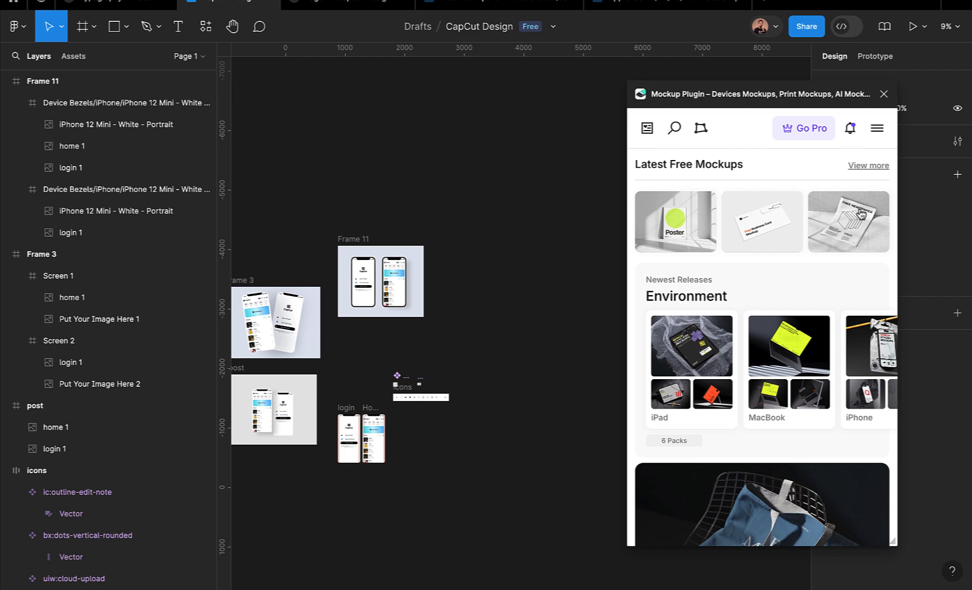
click(871, 166)
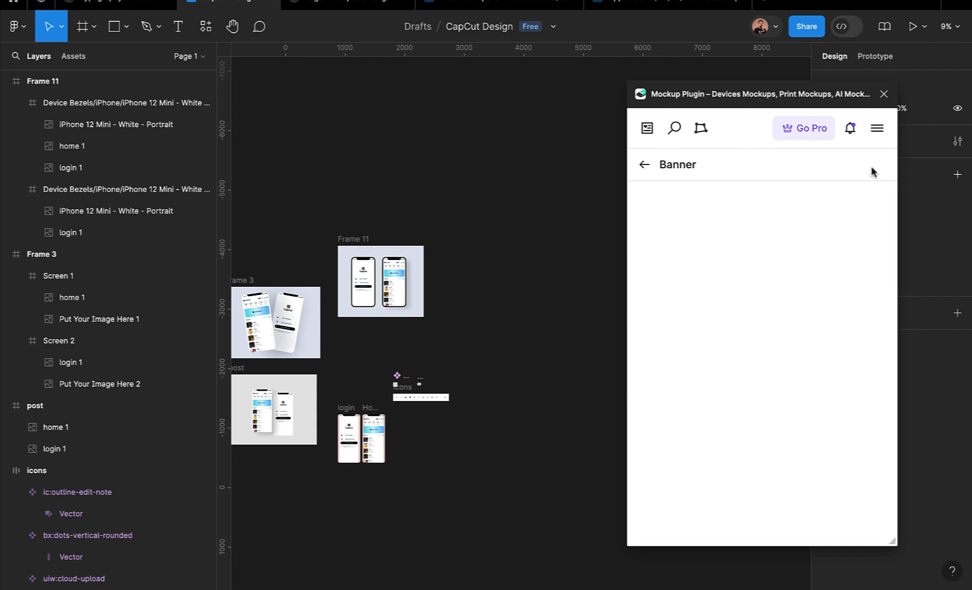
click(675, 130)
click(646, 166)
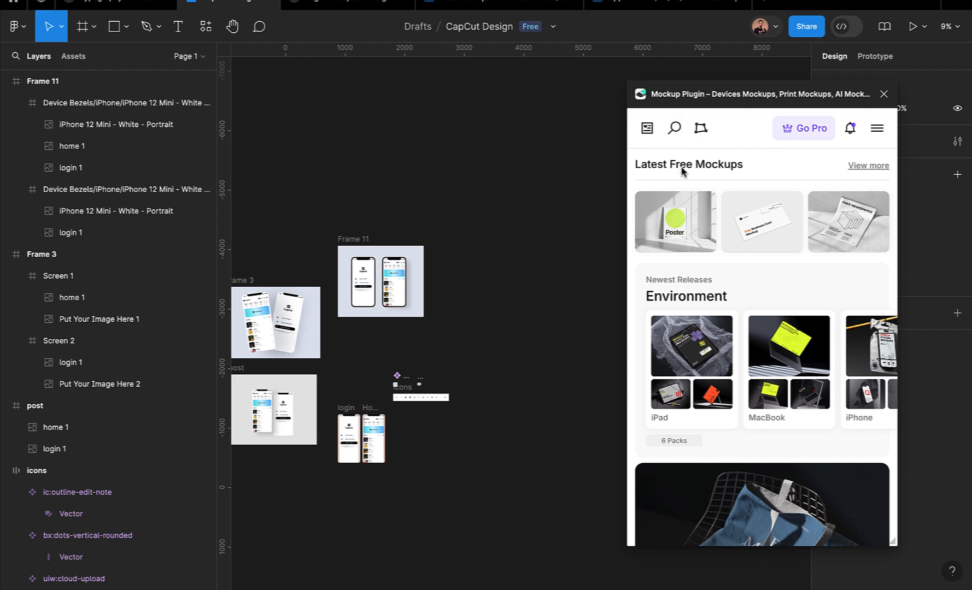
- Open the single tilted iPhone 15 mockup from the full Latest Free Mockups collection
click(861, 166)
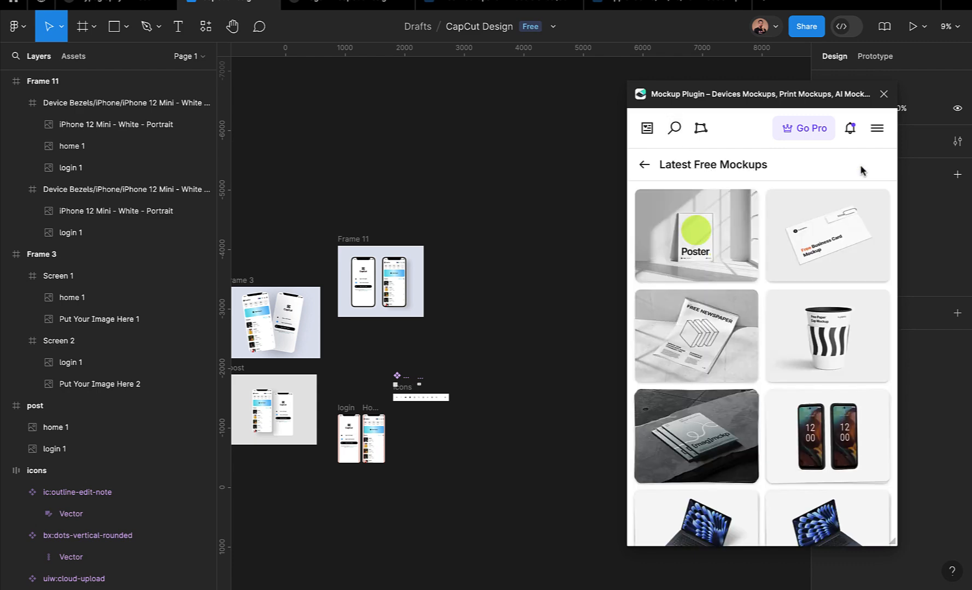
scroll(816, 304, down, 1)
scroll(817, 304, down, 5)
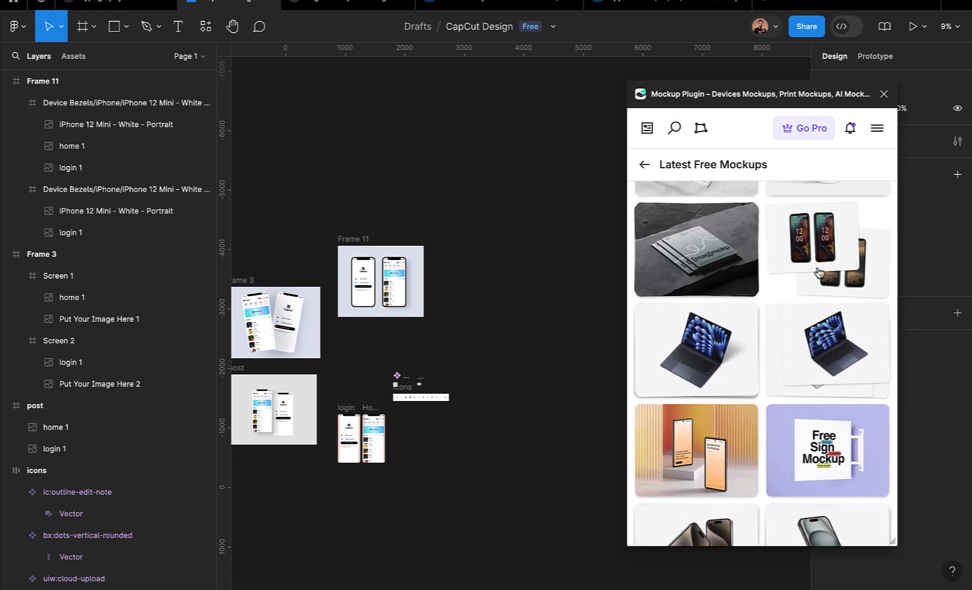
scroll(818, 273, down, 3)
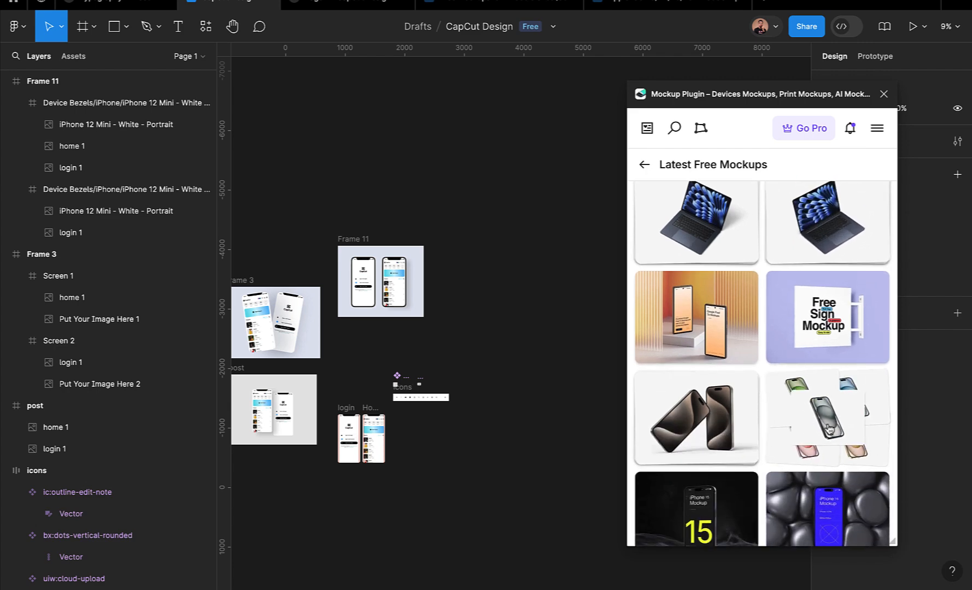
click(828, 421)
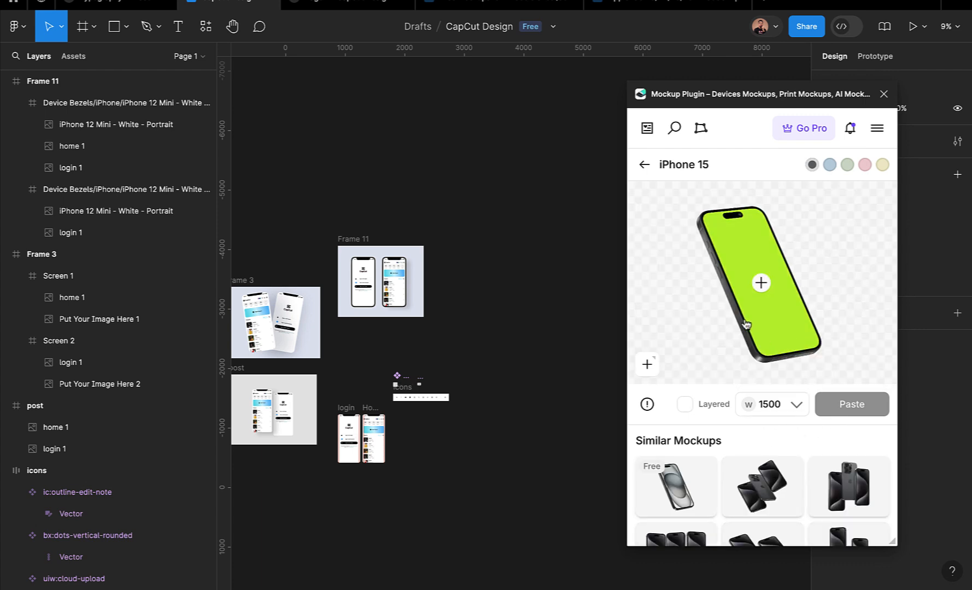
- Duplicate the Home screen frame and place the copy to the right of the original
ctrl+scroll(612, 393, up, 5)
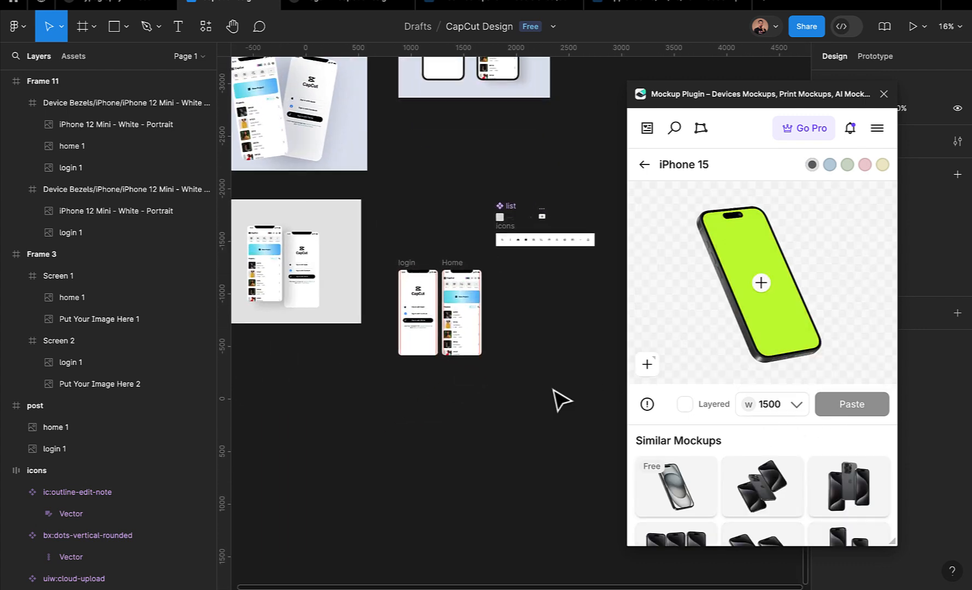
ctrl+scroll(507, 354, up, 5)
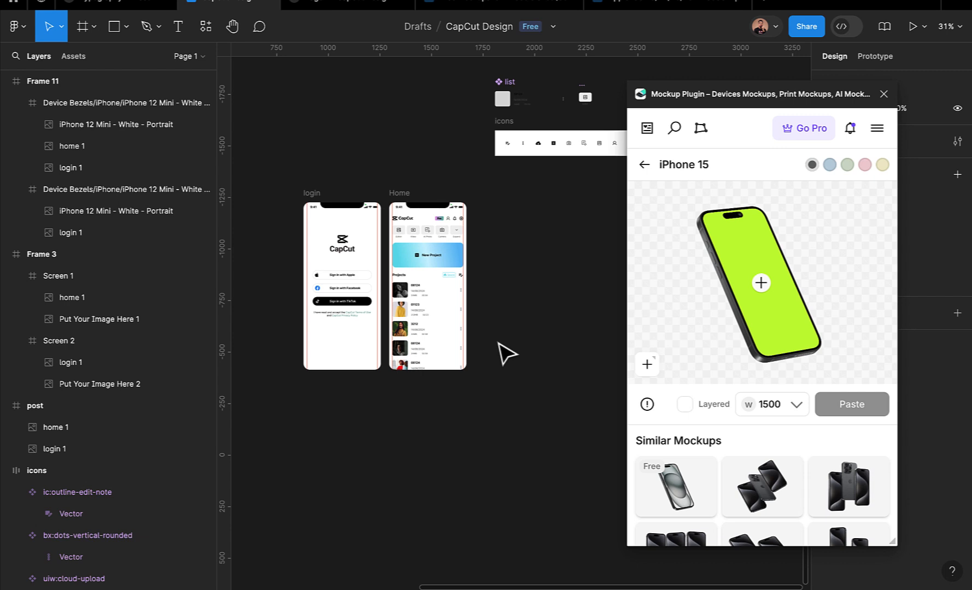
ctrl+scroll(374, 271, up, 3)
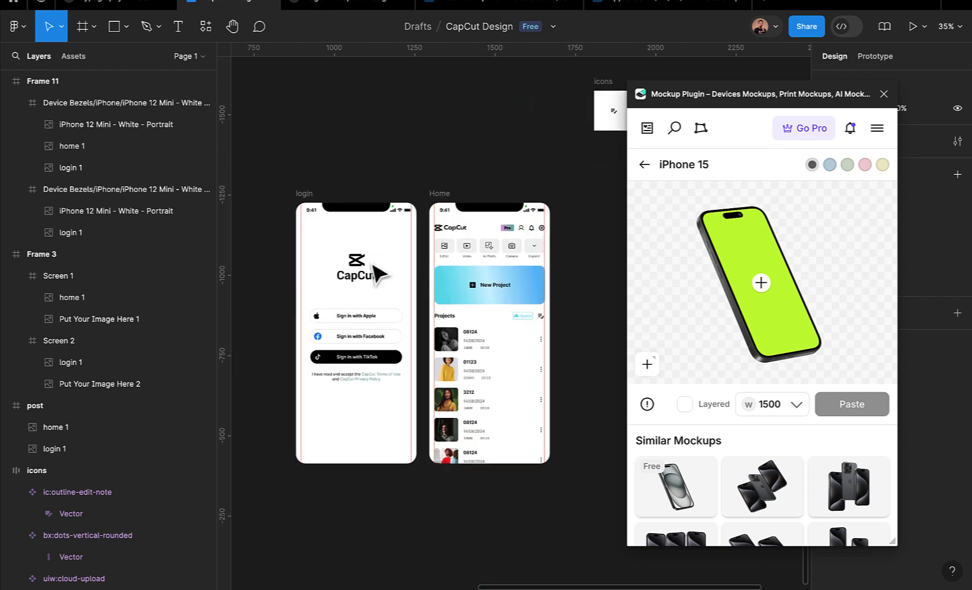
click(352, 216)
ctrl+scroll(351, 205, down, 3)
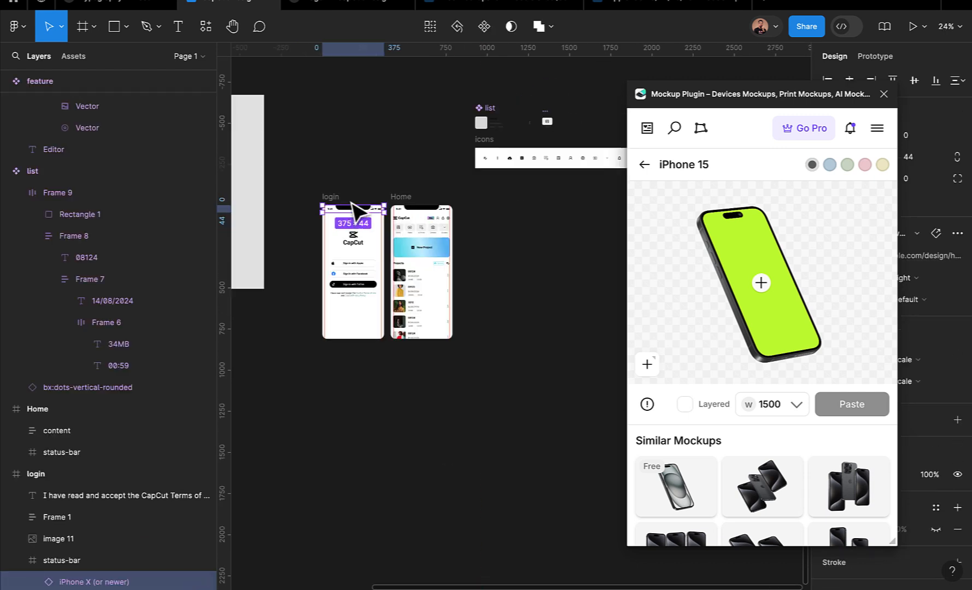
click(358, 170)
click(400, 196)
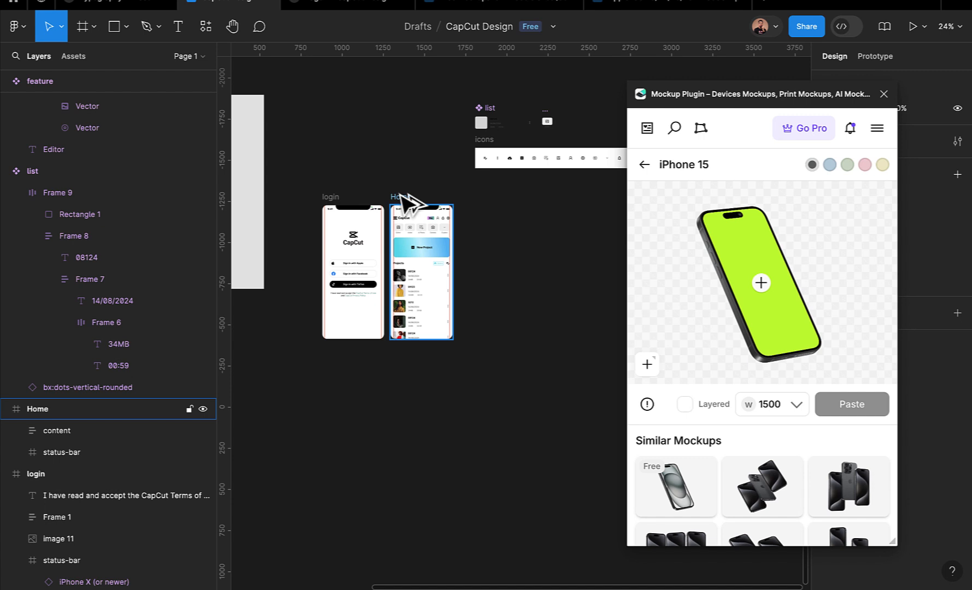
key(ctrl+d)
ctrl+scroll(516, 210, up, 3)
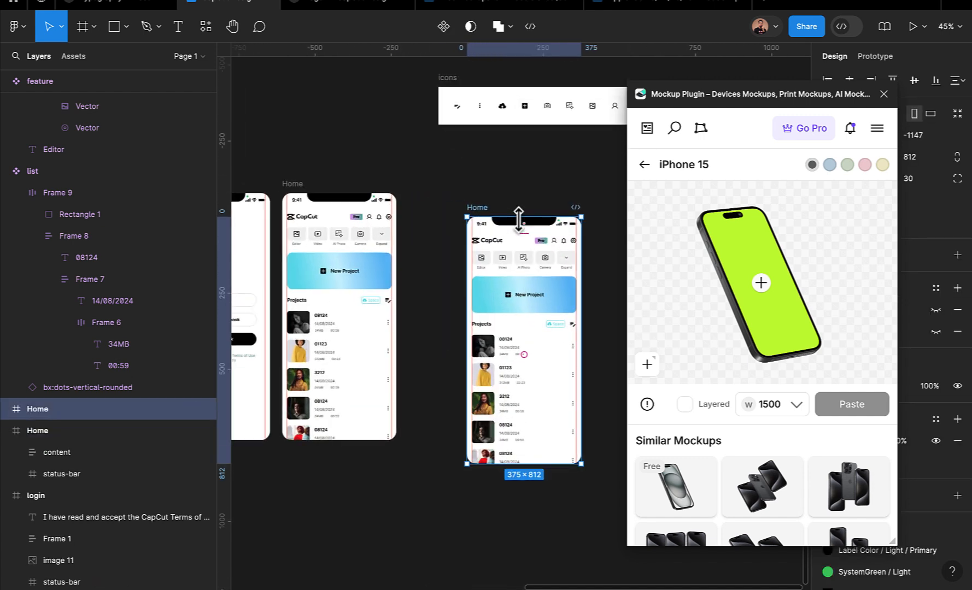
- Hide the Notch layer inside the status bar of the duplicated Home frame
click(6, 409)
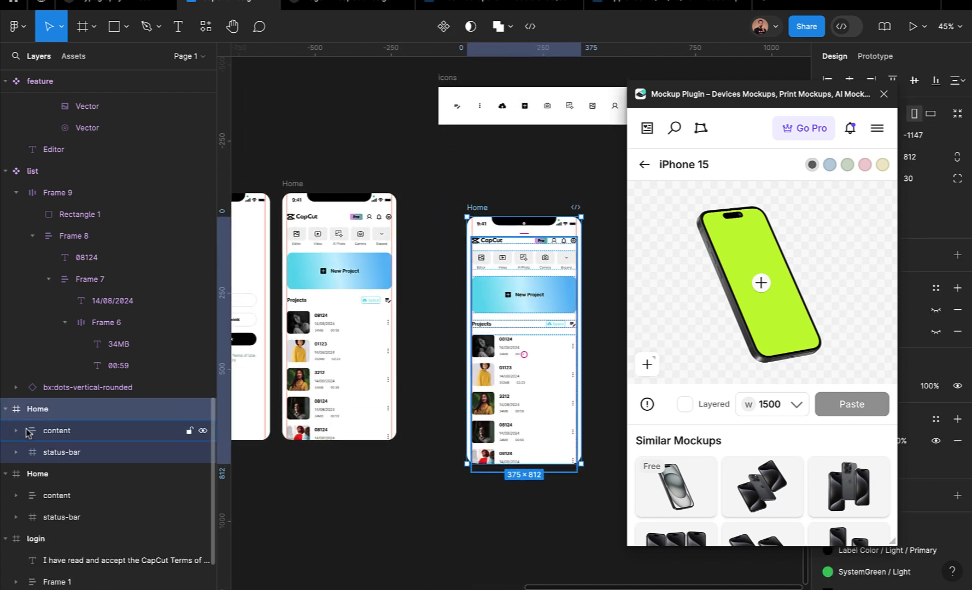
click(16, 452)
click(32, 474)
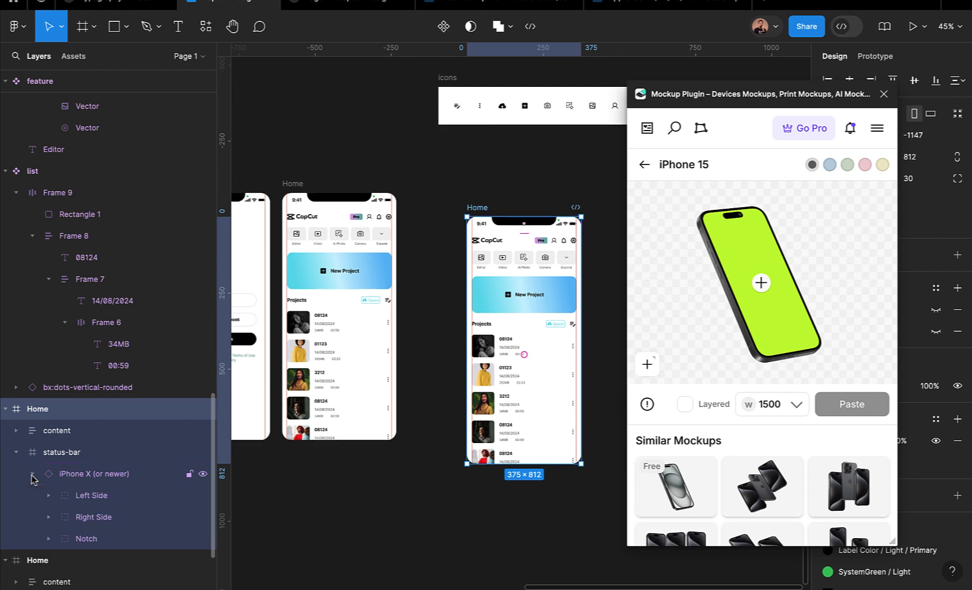
click(155, 544)
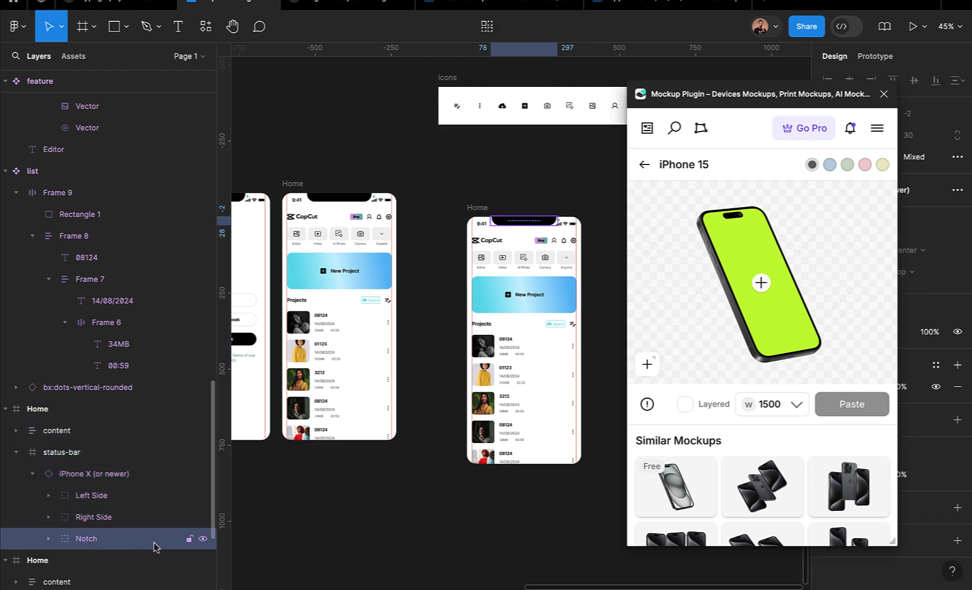
click(203, 541)
click(354, 554)
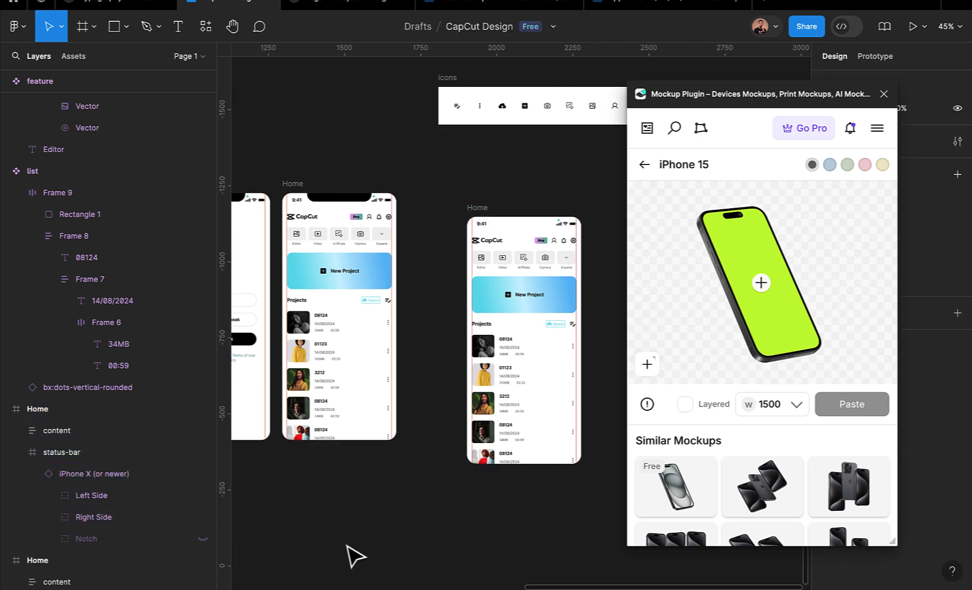
click(479, 218)
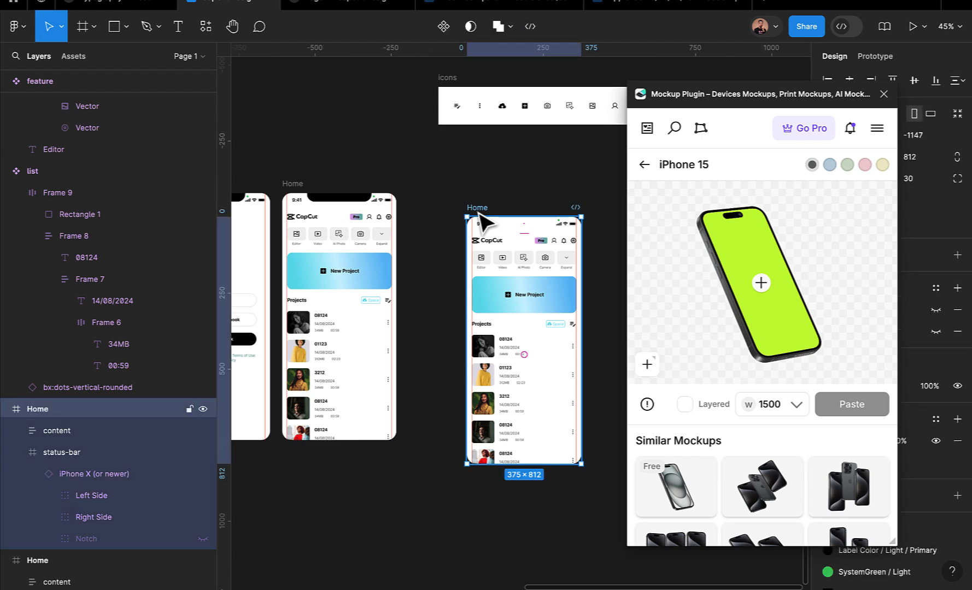
click(761, 282)
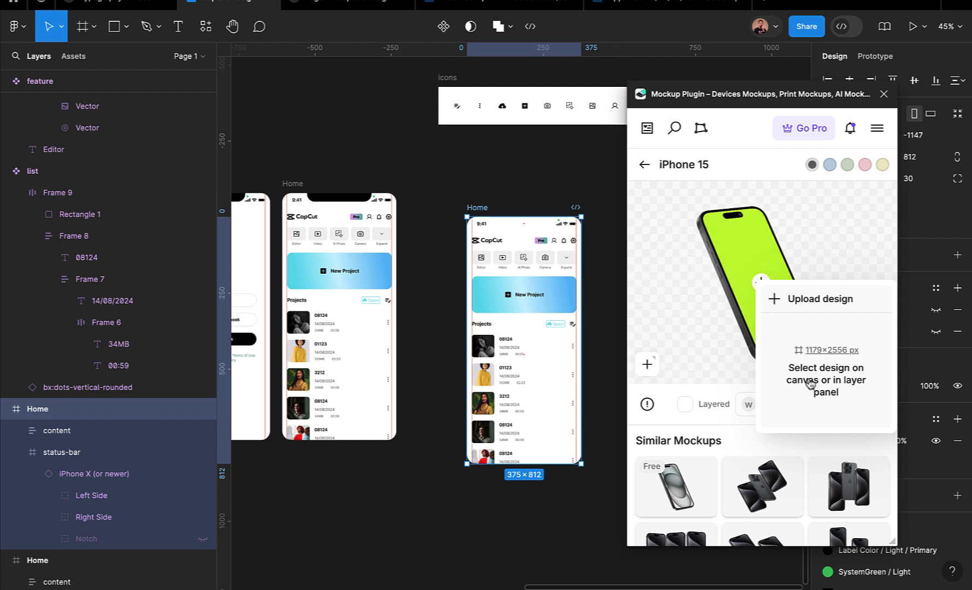
click(825, 352)
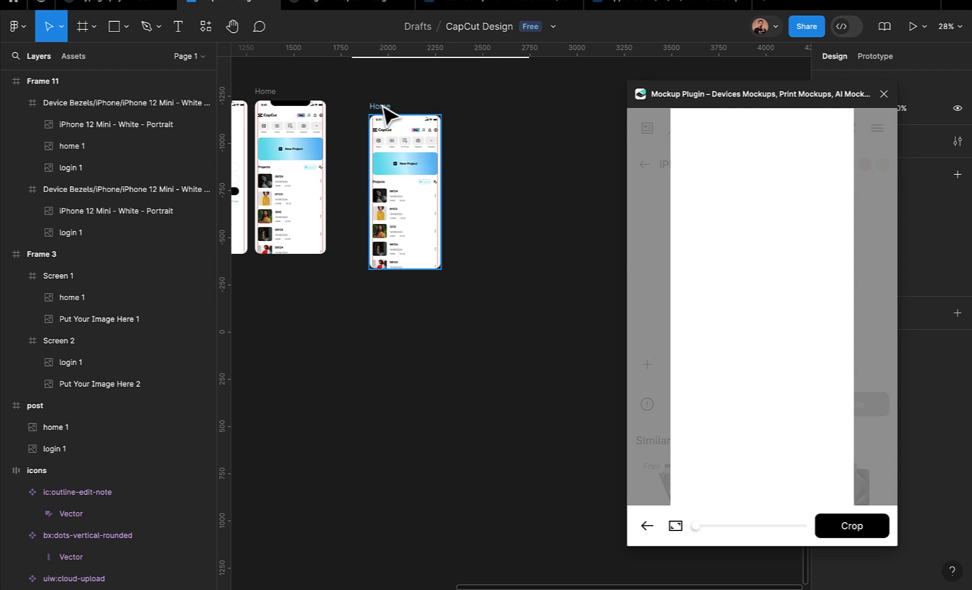
click(382, 106)
scroll(792, 267, up, 1)
scroll(791, 268, up, 3)
scroll(792, 269, down, 3)
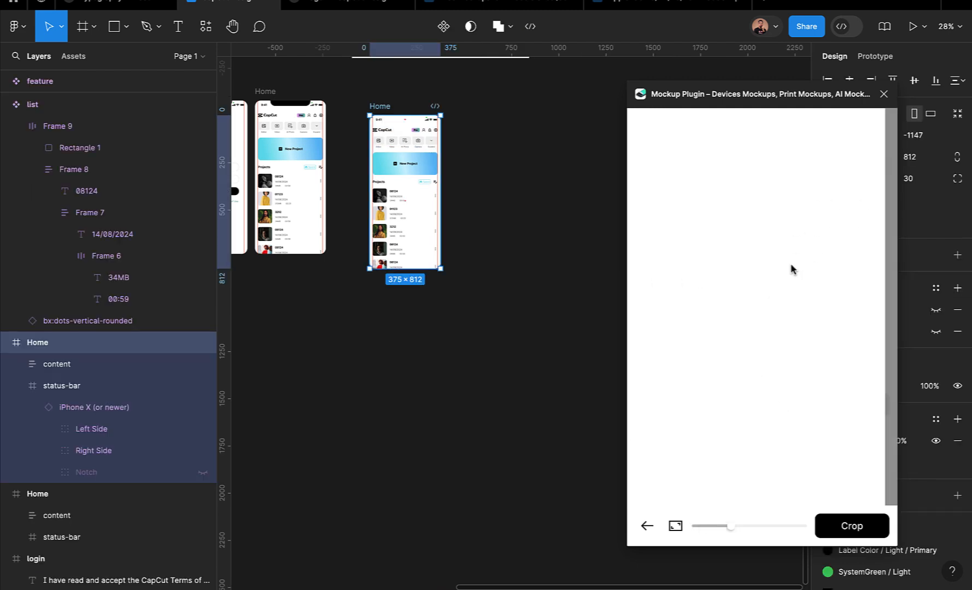
click(649, 526)
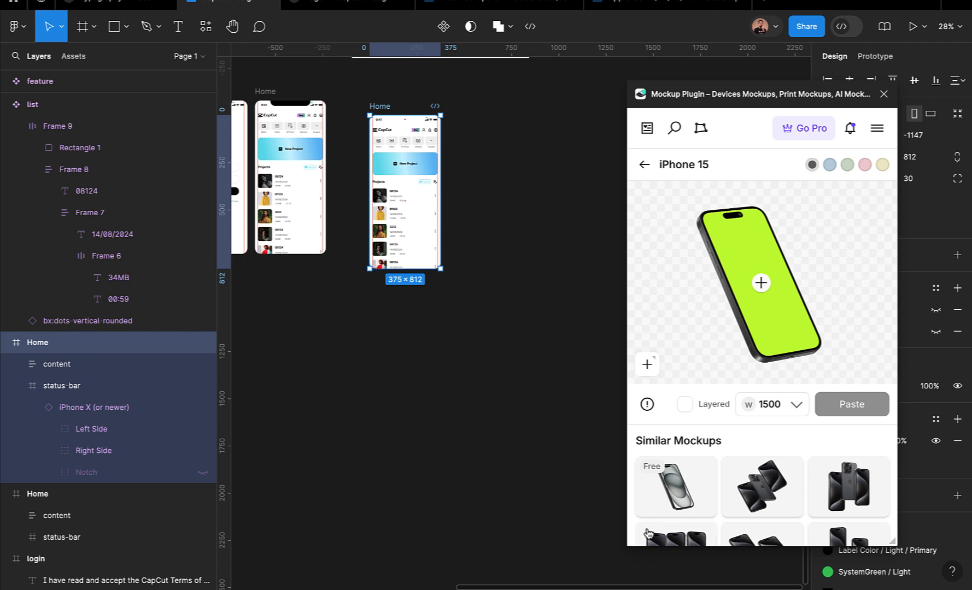
- Load the notchless Home copy as the iPhone 15 mockup's screen design and accept the default crop
click(761, 283)
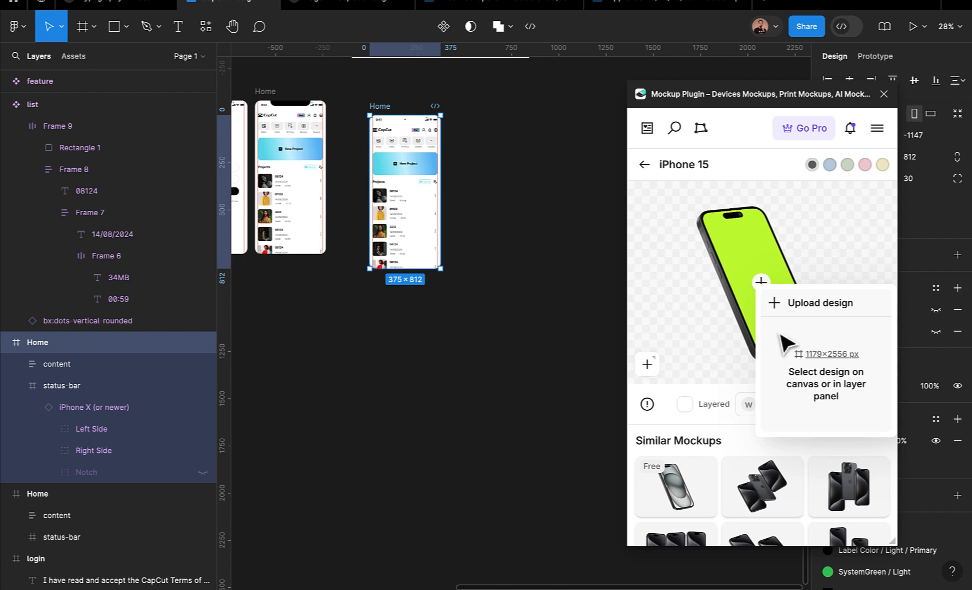
click(494, 191)
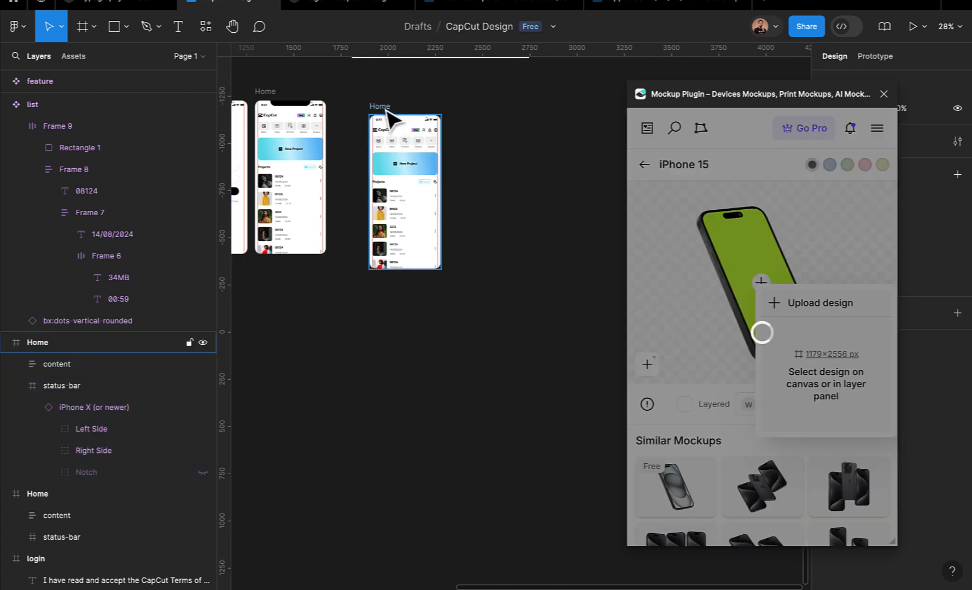
click(386, 109)
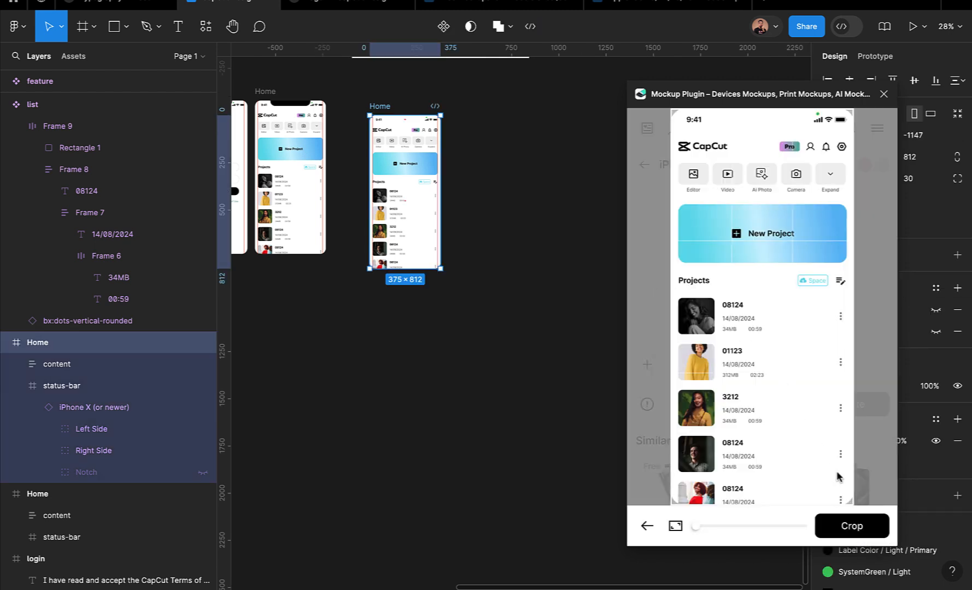
click(862, 533)
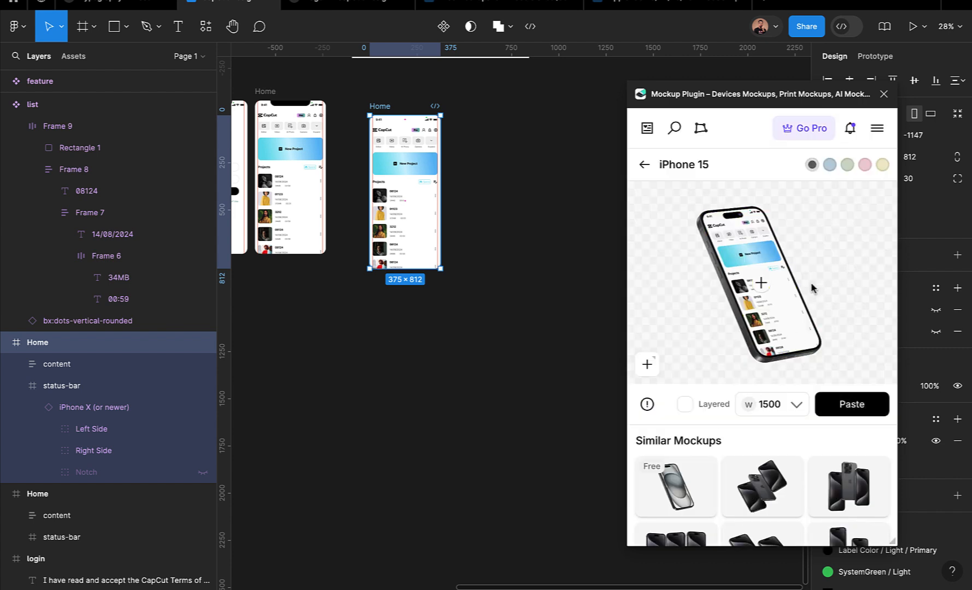
- Move the plugin window off the design properties and preview the iPhone 15 mockup in blue, green, pink and yellow
drag(751, 107, 680, 109)
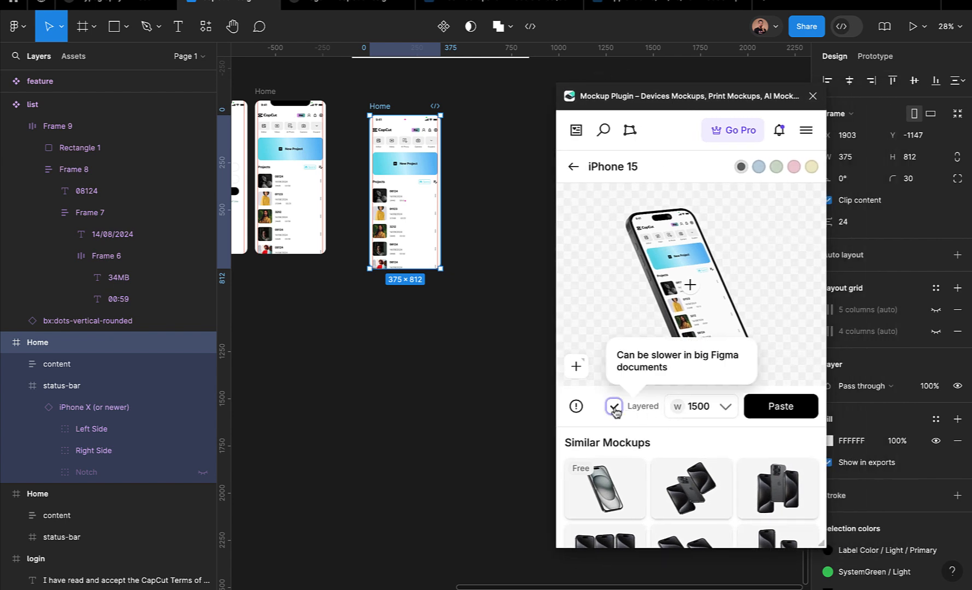
click(759, 171)
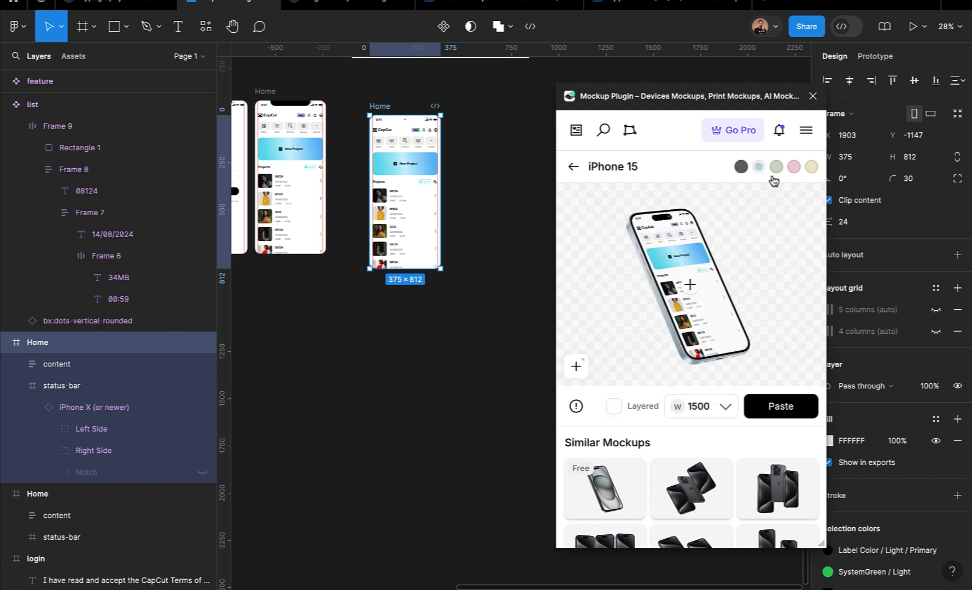
click(775, 167)
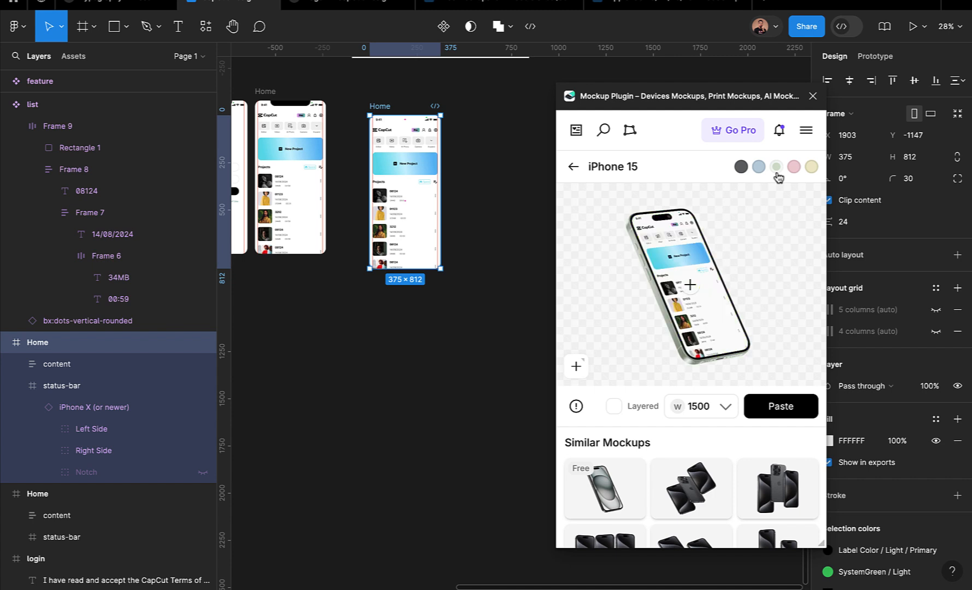
click(793, 168)
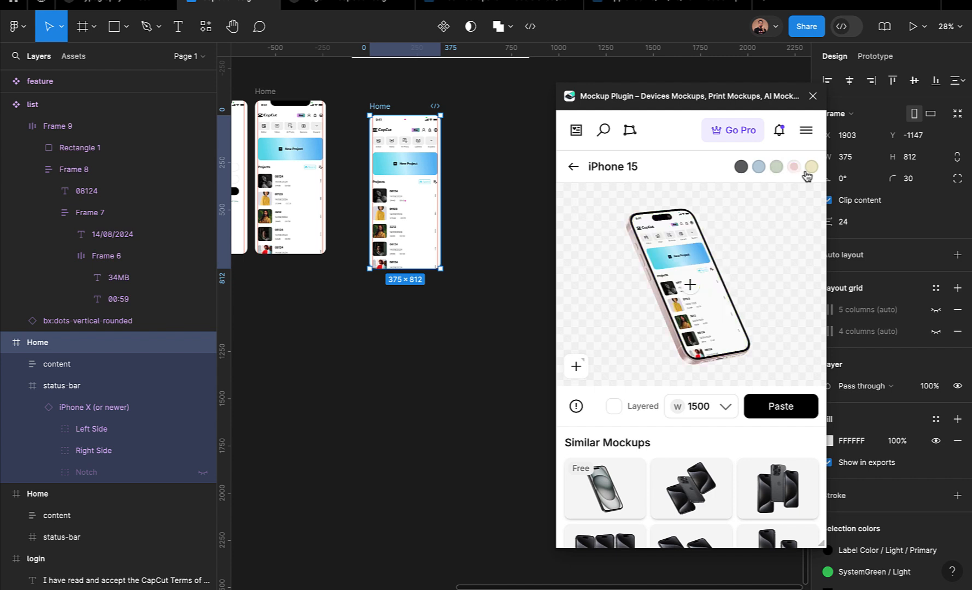
click(812, 169)
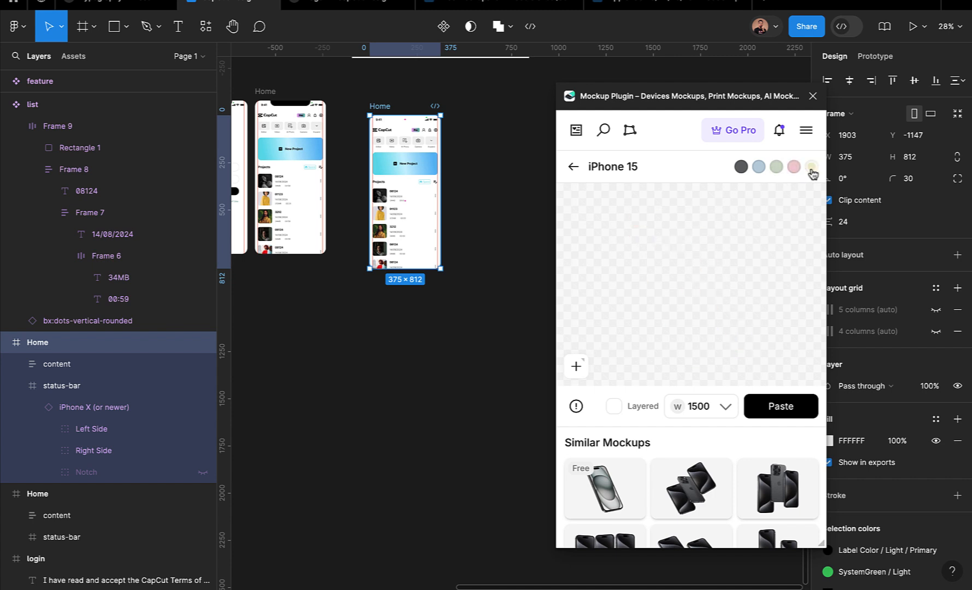
- Choose the blue finish for the iPhone 15 mockup and paste it onto the canvas at width 1500, without layers
click(759, 168)
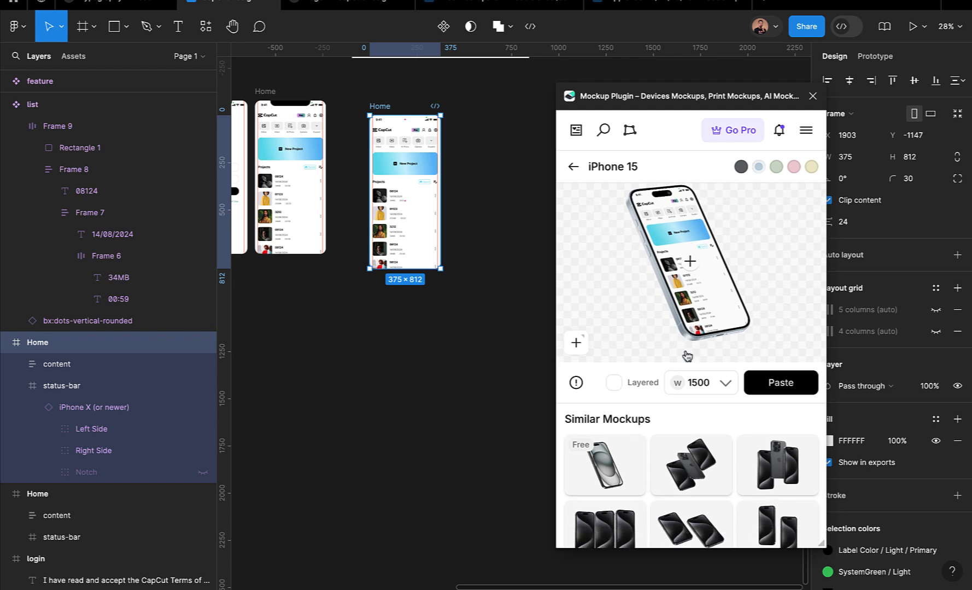
scroll(687, 353, down, 3)
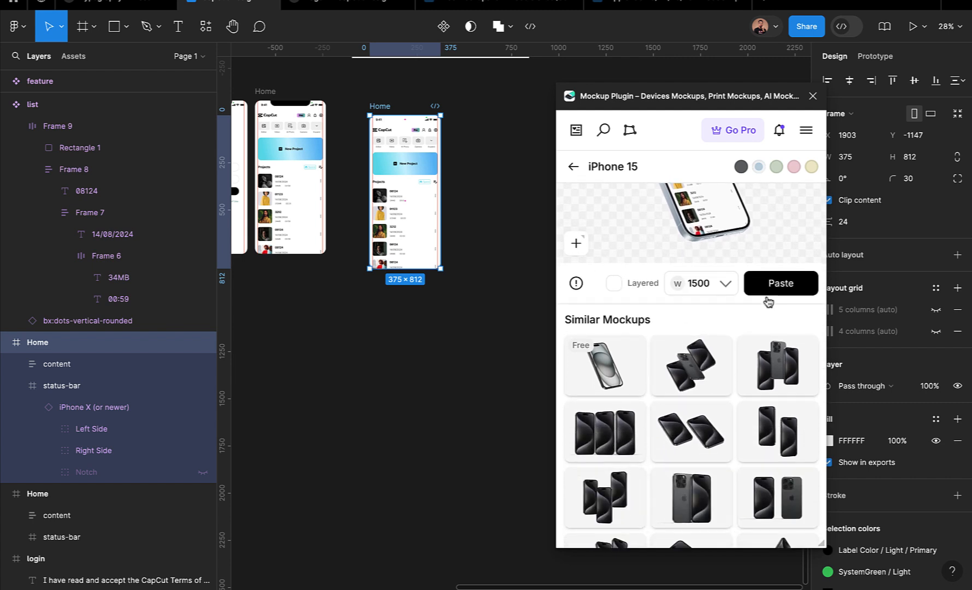
click(775, 294)
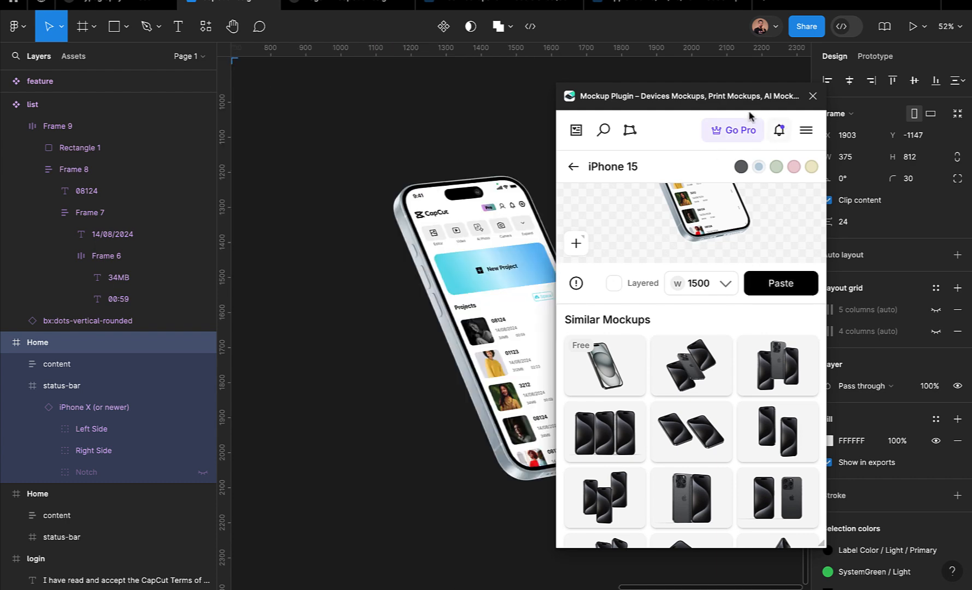
- Move the pasted iPhone 15 mockup into the empty space beside the duplicated Home frame and shift the plugin window off the design properties
scroll(483, 304, down, 10)
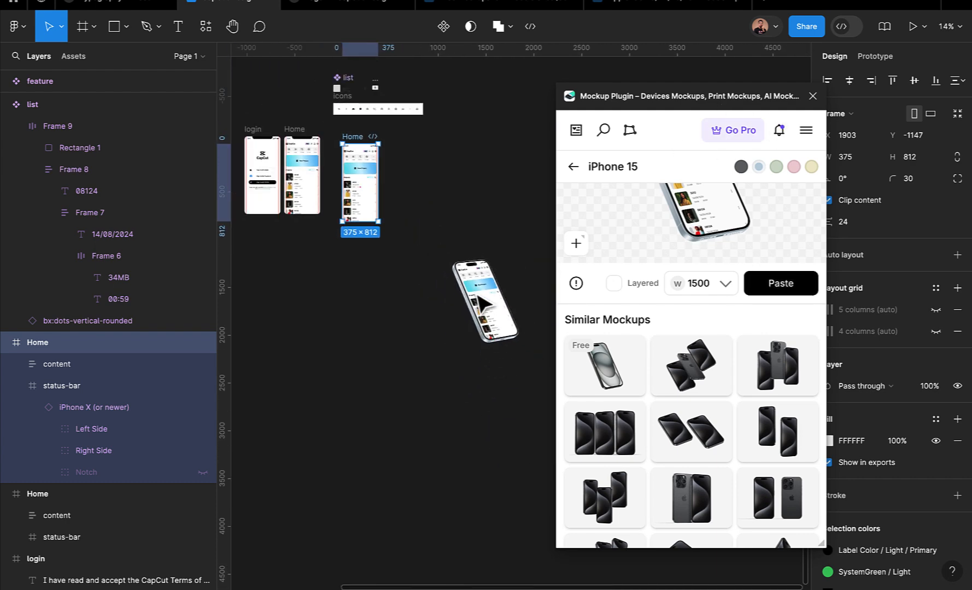
scroll(484, 303, up, 3)
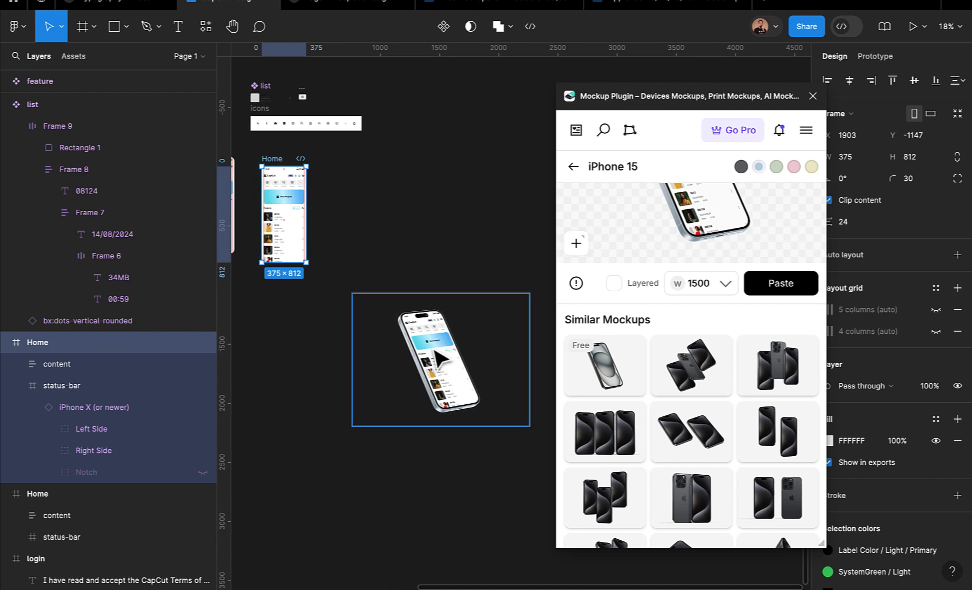
drag(440, 350, 422, 235)
scroll(424, 235, up, 5)
scroll(423, 236, down, 3)
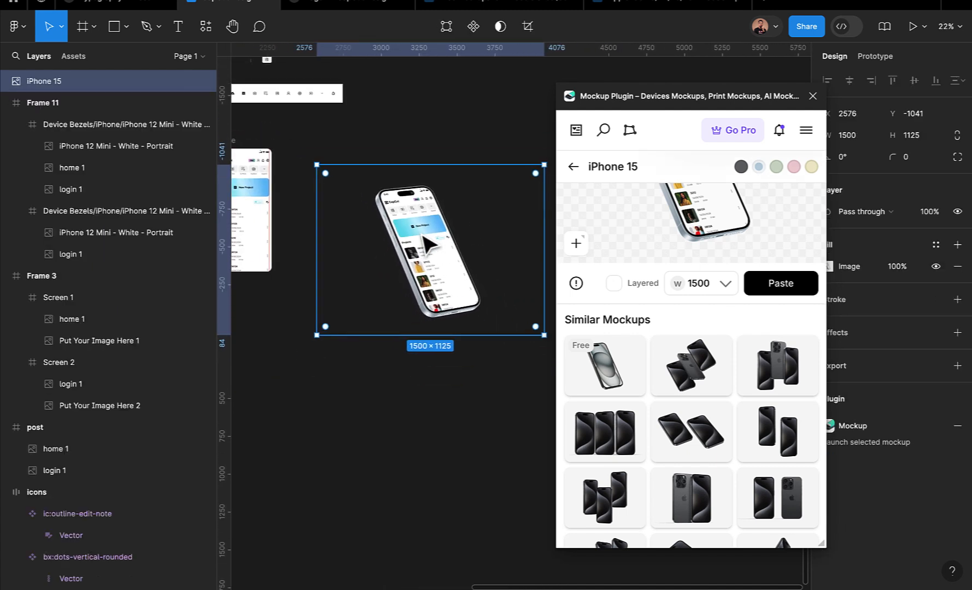
scroll(421, 235, down, 1)
scroll(421, 235, right, 1)
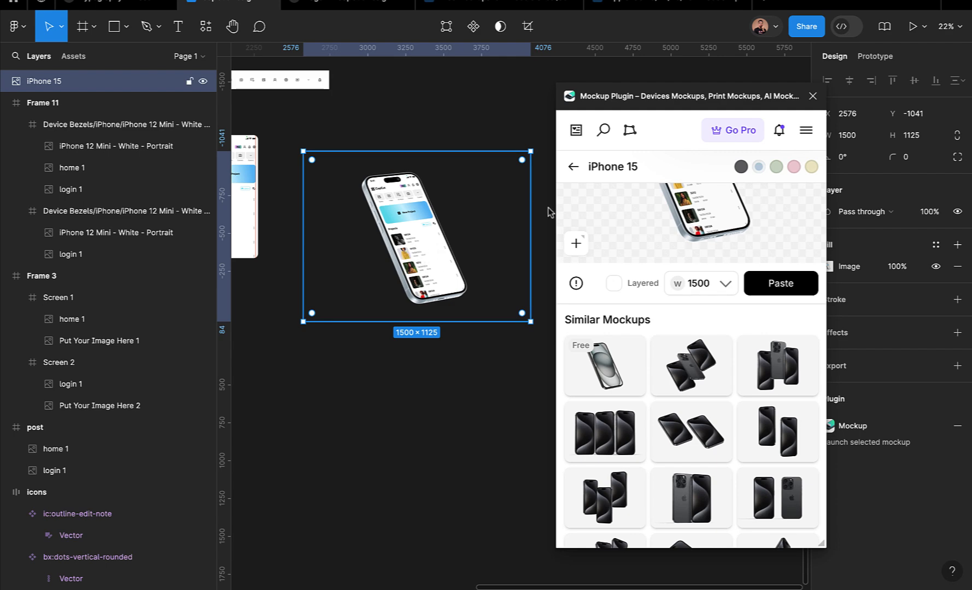
drag(648, 102, 727, 390)
drag(407, 270, 446, 270)
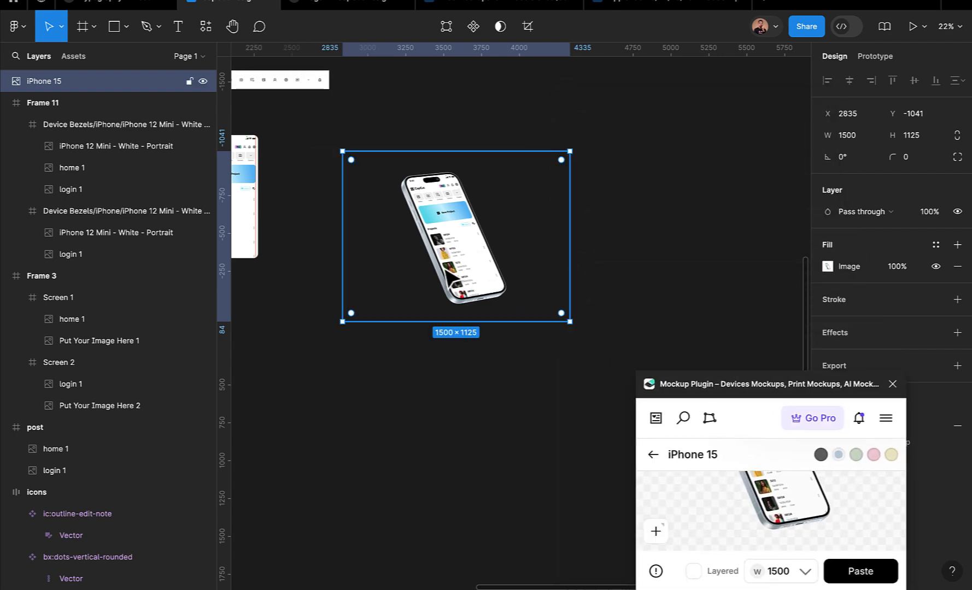
- Draw a frame about 2114 × 1477 around the iPhone 15 mockup and centre the mockup inside it
key(f)
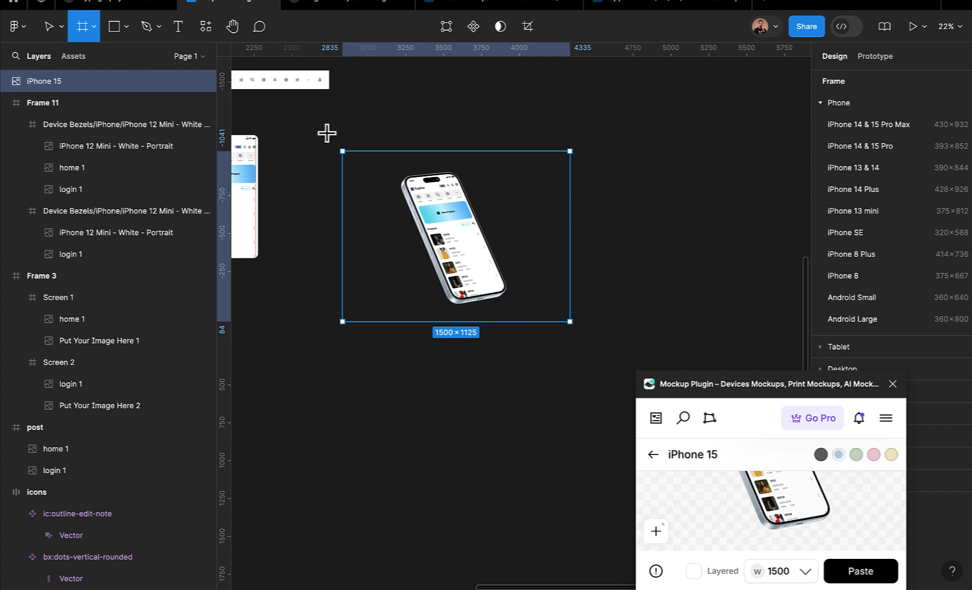
drag(317, 127, 637, 350)
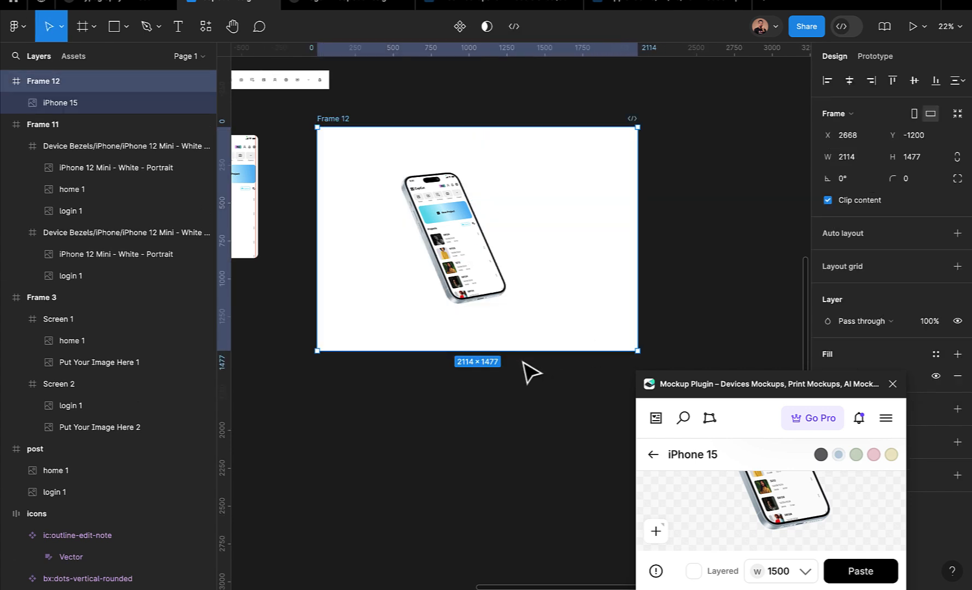
drag(474, 261, 513, 263)
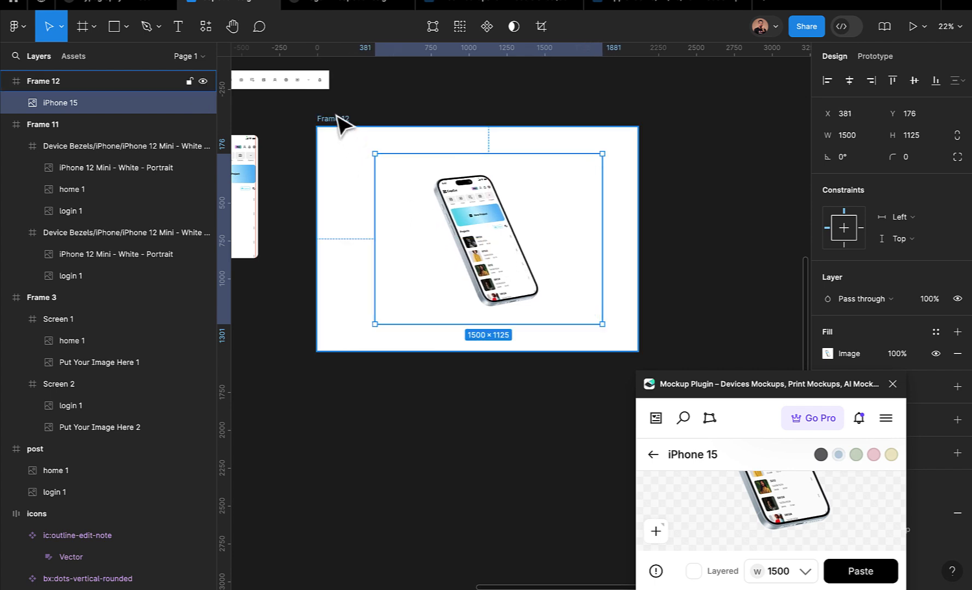
- Fill the new frame with the light blue-grey DFE3F0 sampled from the background of the earlier two-phone presentation
click(337, 117)
scroll(339, 118, down, 5)
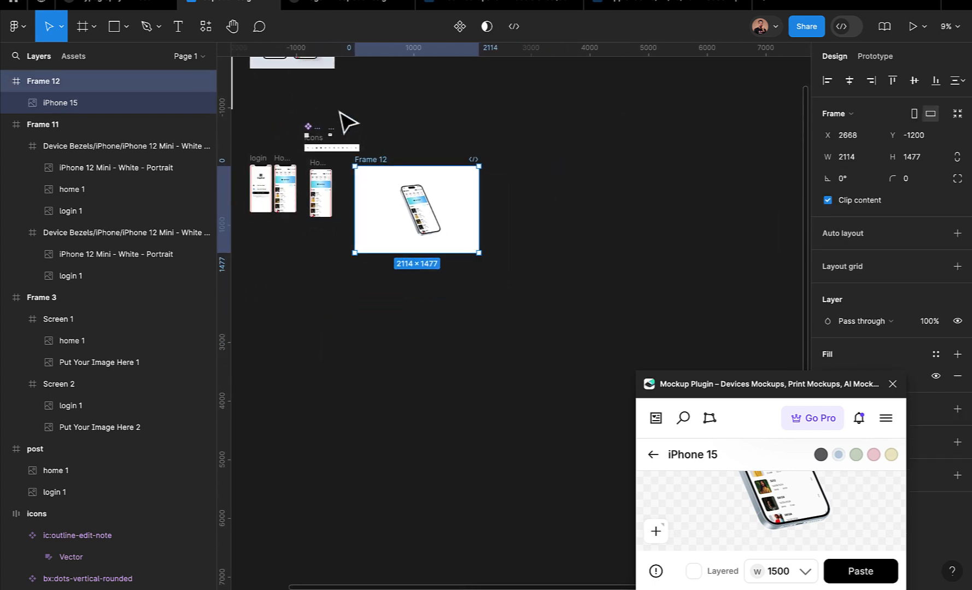
scroll(346, 123, up, 2)
scroll(346, 123, left, 1)
drag(714, 394, 533, 491)
click(827, 377)
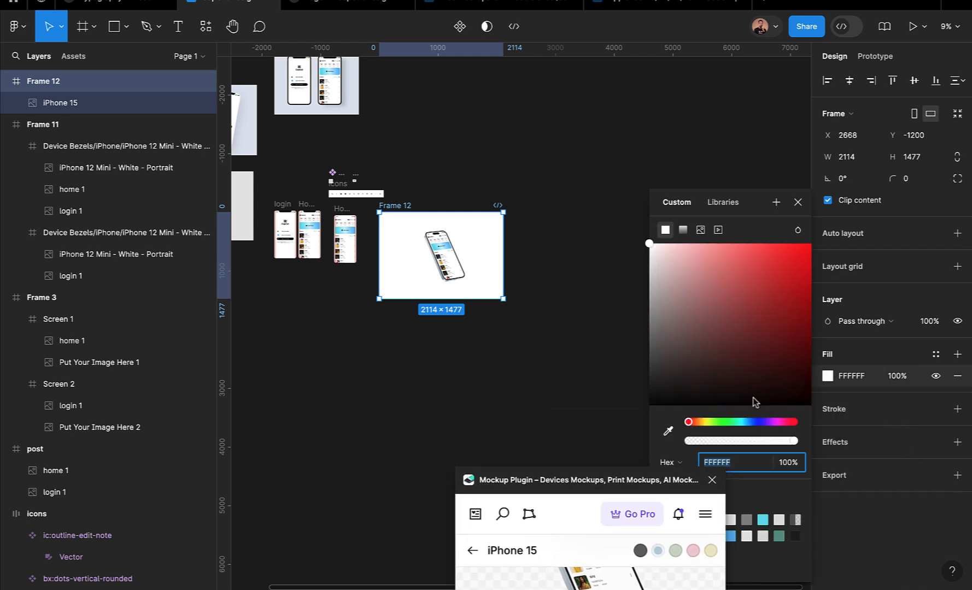
click(668, 431)
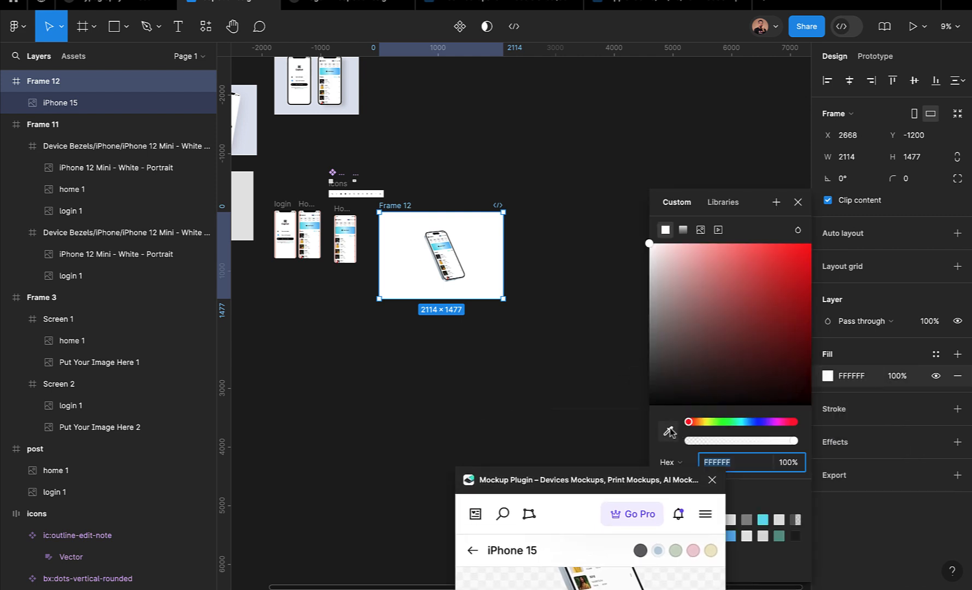
click(357, 110)
click(798, 202)
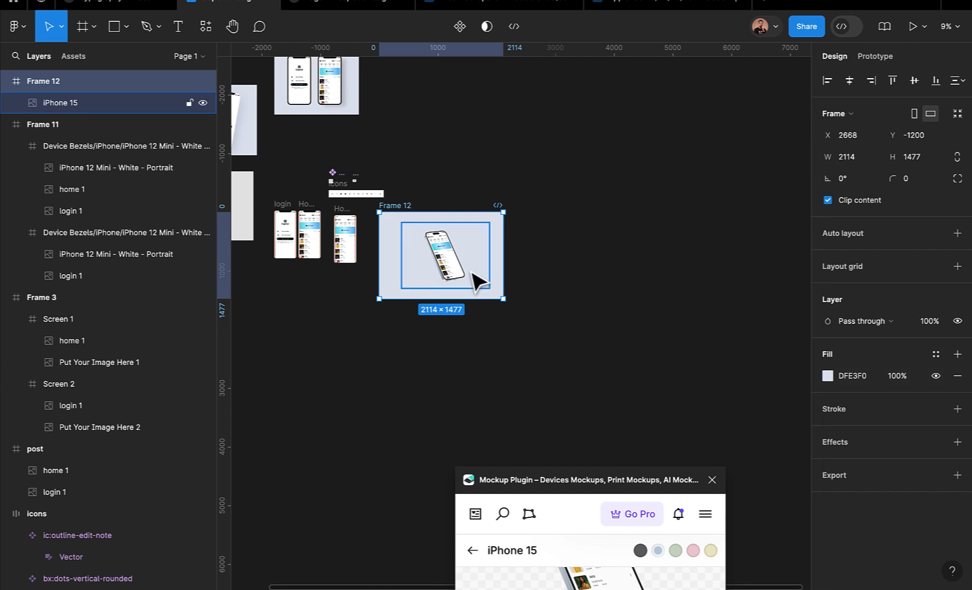
- Draw a flat ellipse about 718 × 127 at the phone's lower edge and fill it with dark grey 6E6E6E
scroll(474, 279, up, 5)
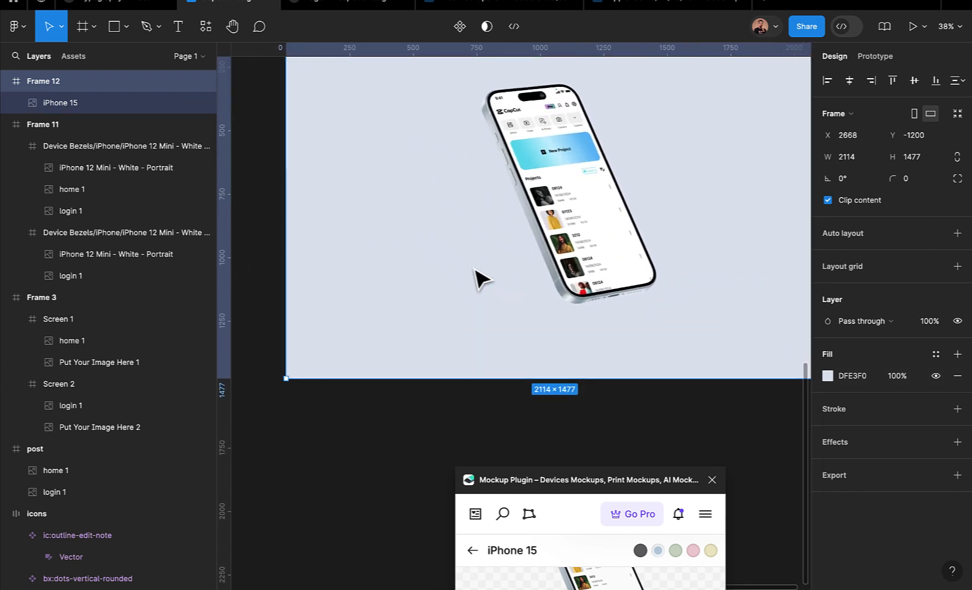
scroll(479, 273, down, 1)
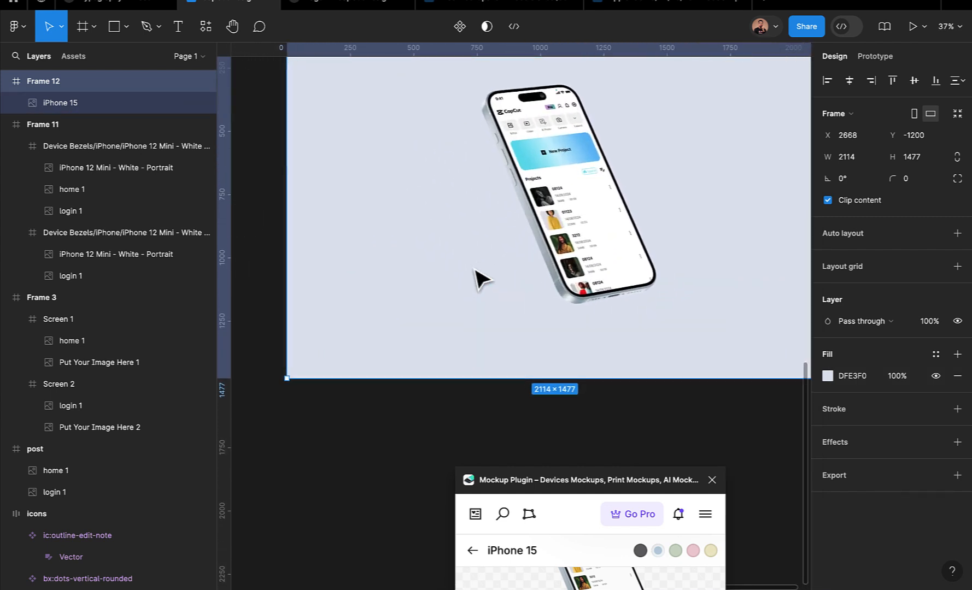
click(126, 26)
click(115, 108)
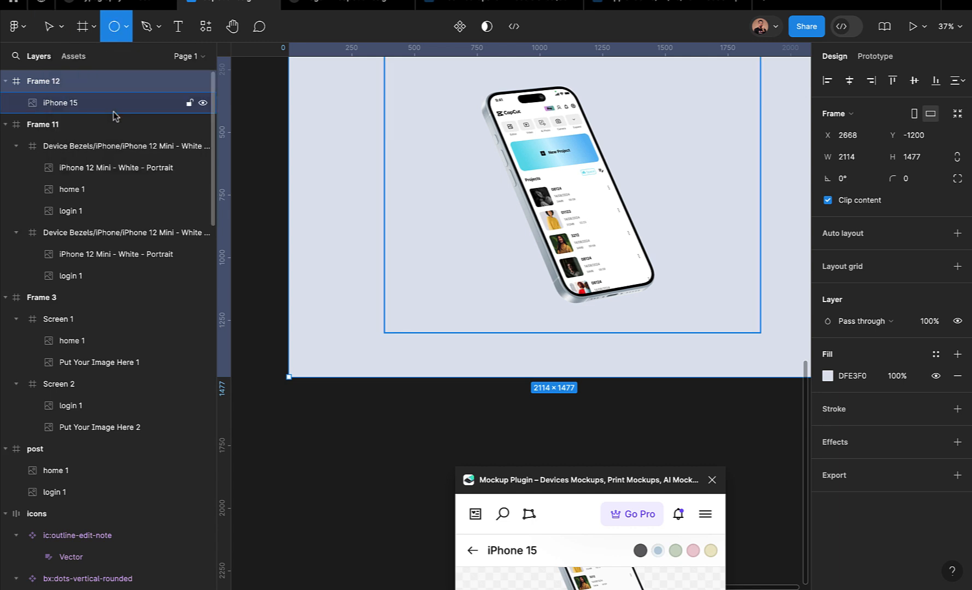
mouse_move(623, 323)
mouse_down()
mouse_move(518, 290)
mouse_move(443, 294)
mouse_up()
click(827, 354)
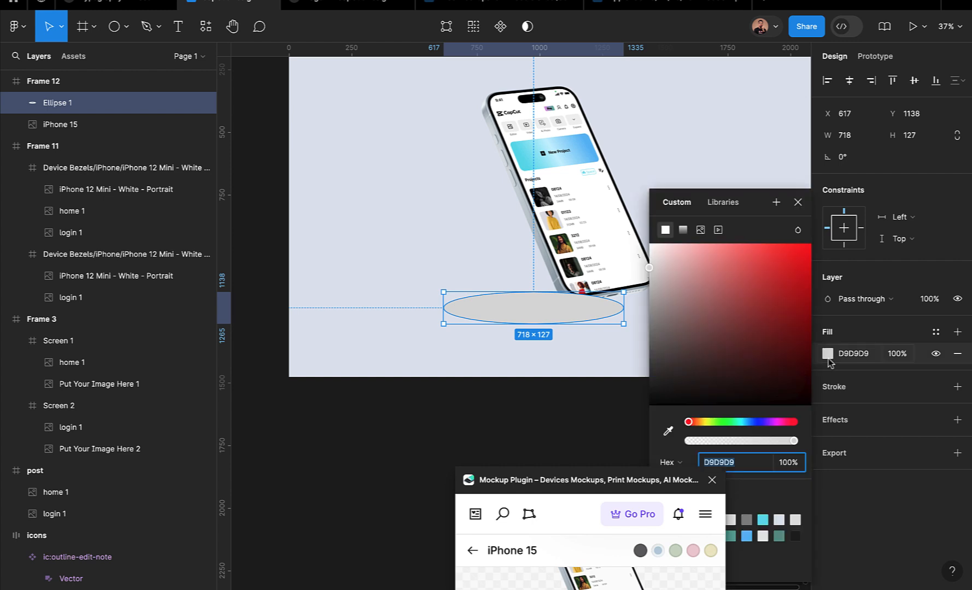
drag(712, 342, 626, 343)
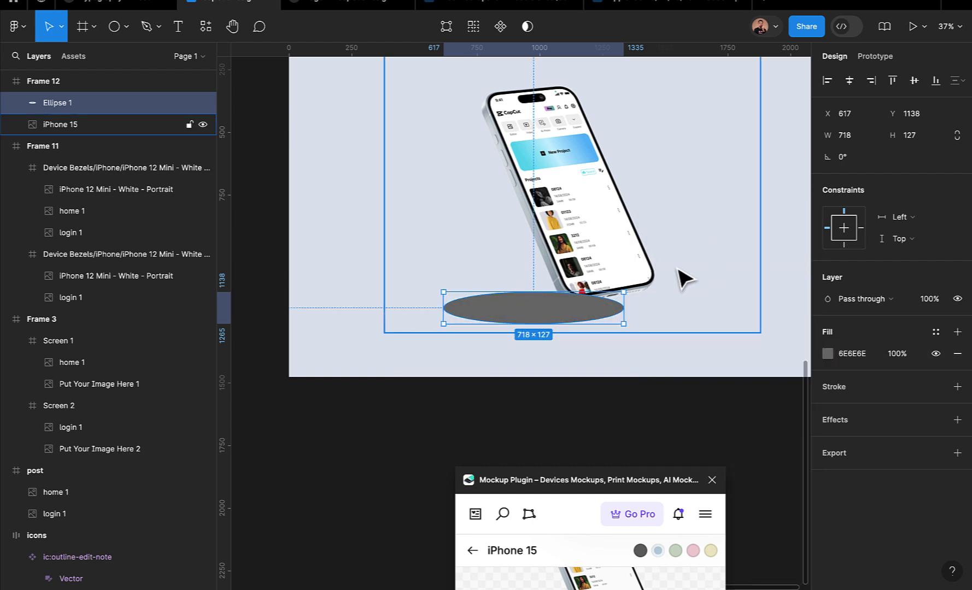
- Send the ellipse behind the iPhone 15, rotate it about -10.5°, flatten it to about 88 high and tuck it under the phone's lower corner
key(ctrl+bracketleft)
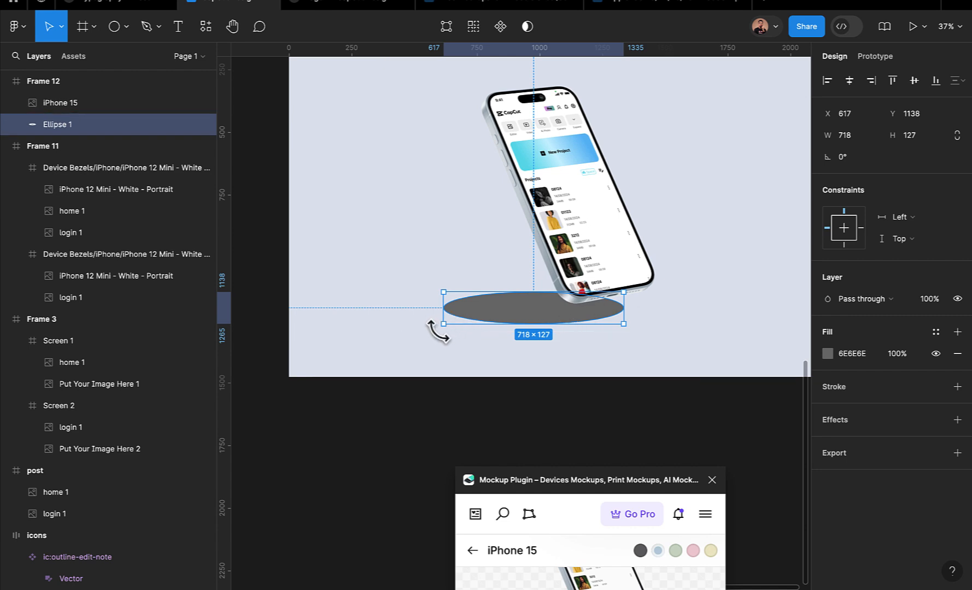
mouse_move(436, 328)
mouse_down()
mouse_move(423, 304)
mouse_move(427, 314)
mouse_up()
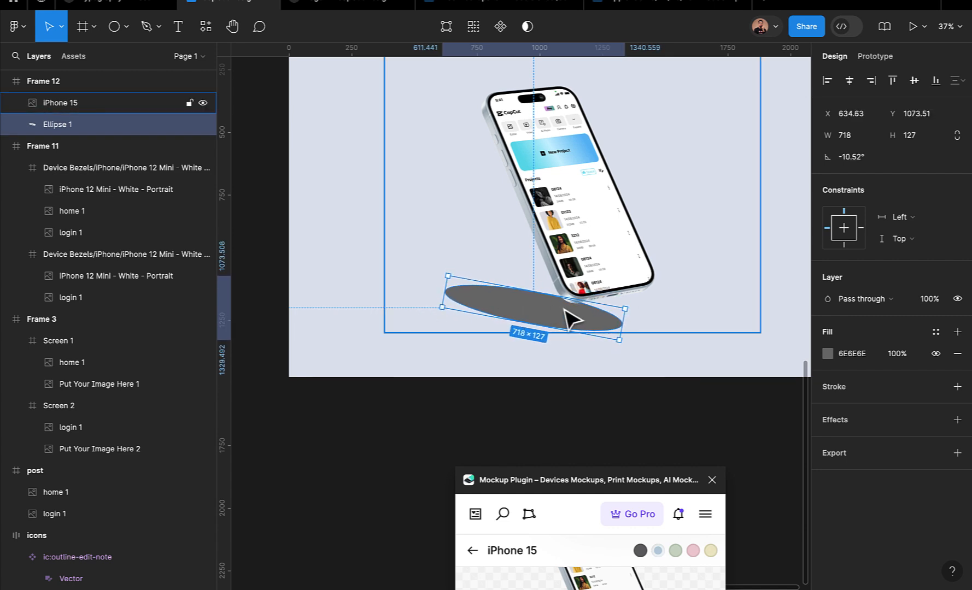
drag(553, 319, 521, 296)
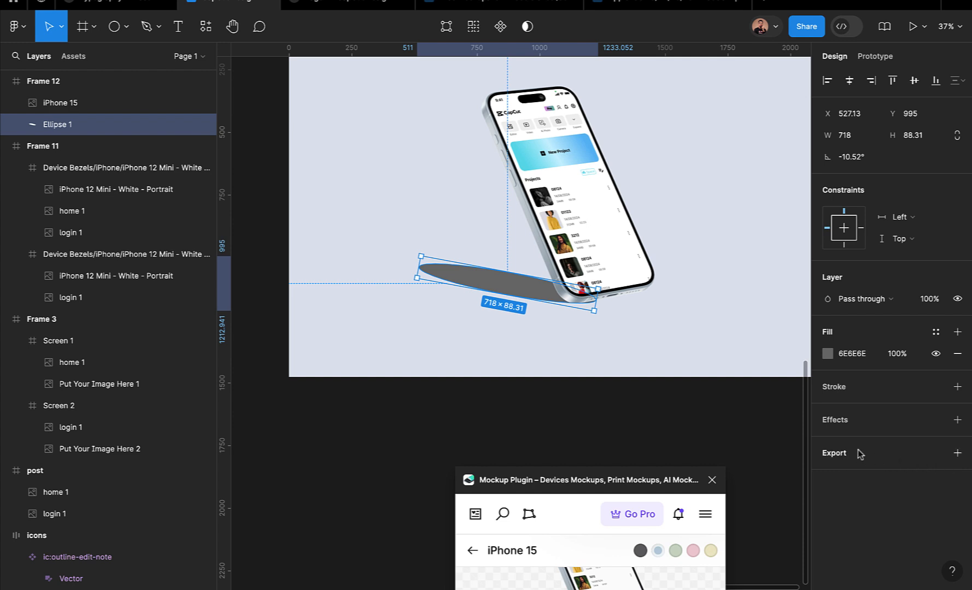
- Apply a layer blur of 100 to the ellipse shadow and lighten its fill to 939393
click(957, 419)
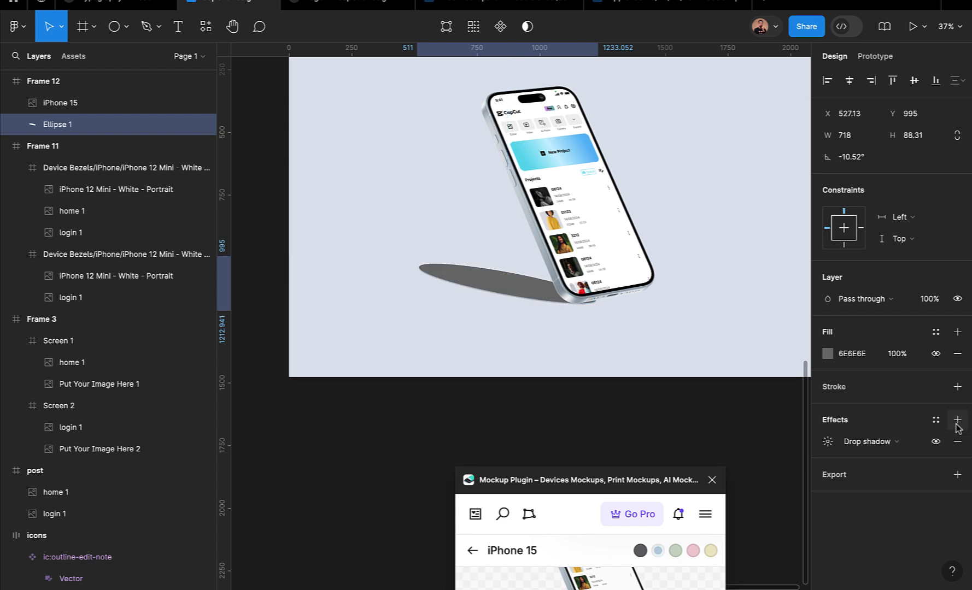
click(916, 442)
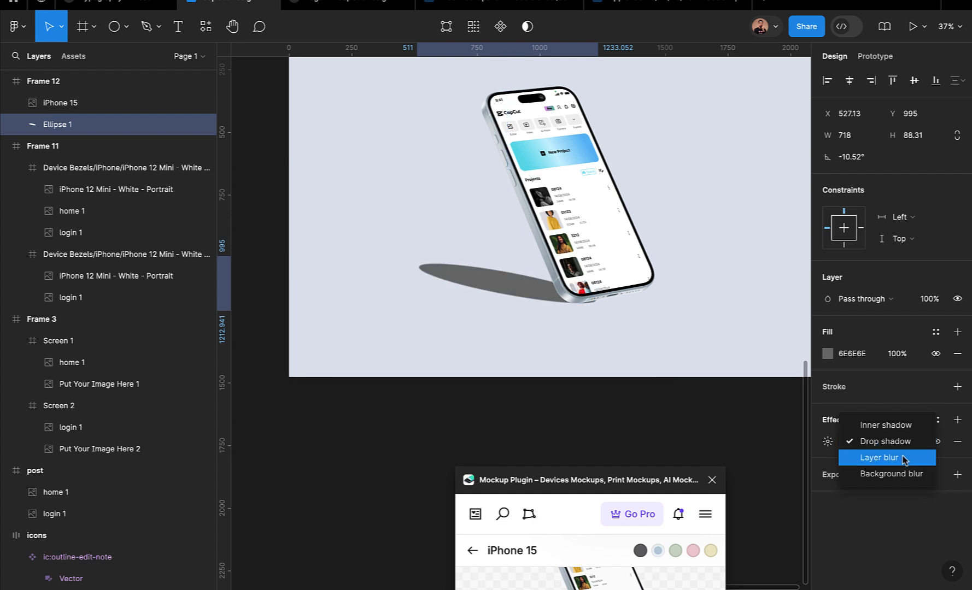
click(902, 459)
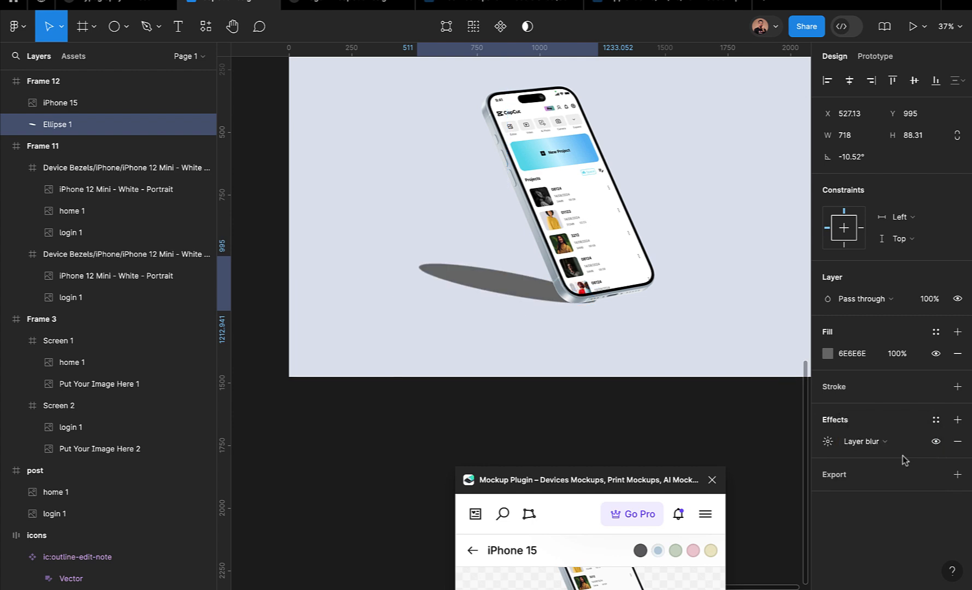
click(830, 443)
drag(615, 483, 516, 492)
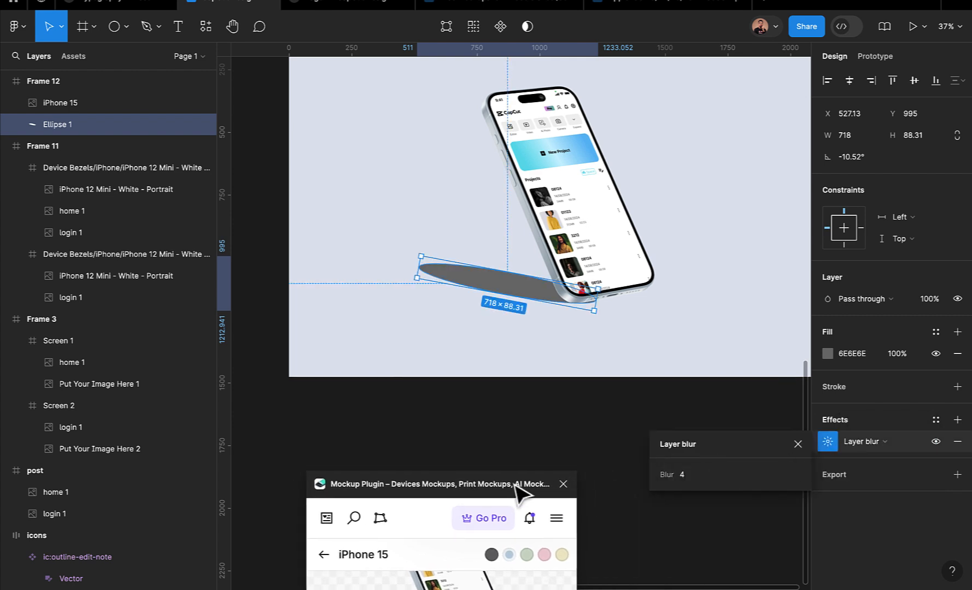
drag(674, 475, 765, 474)
click(688, 476)
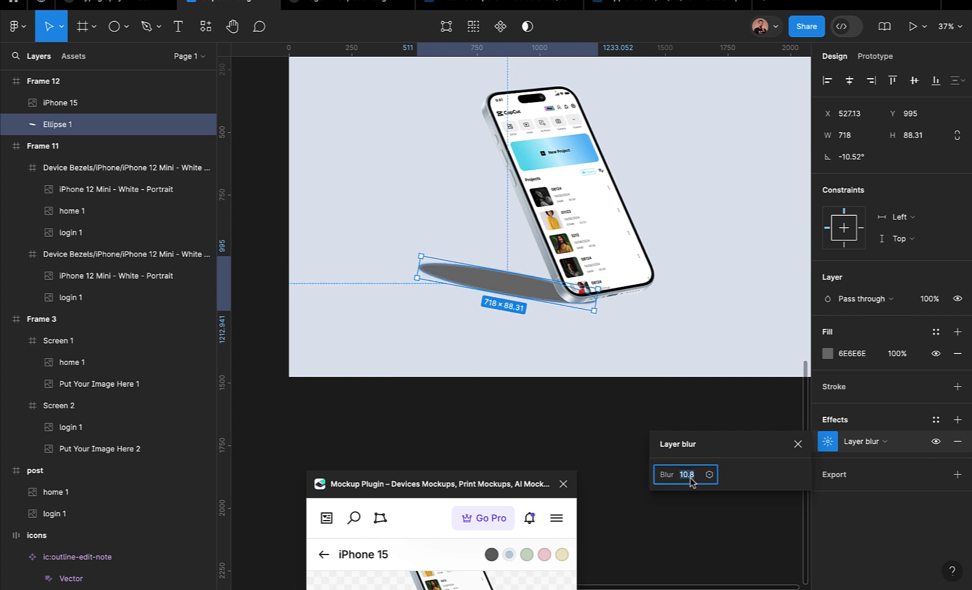
text(100)
key(Return)
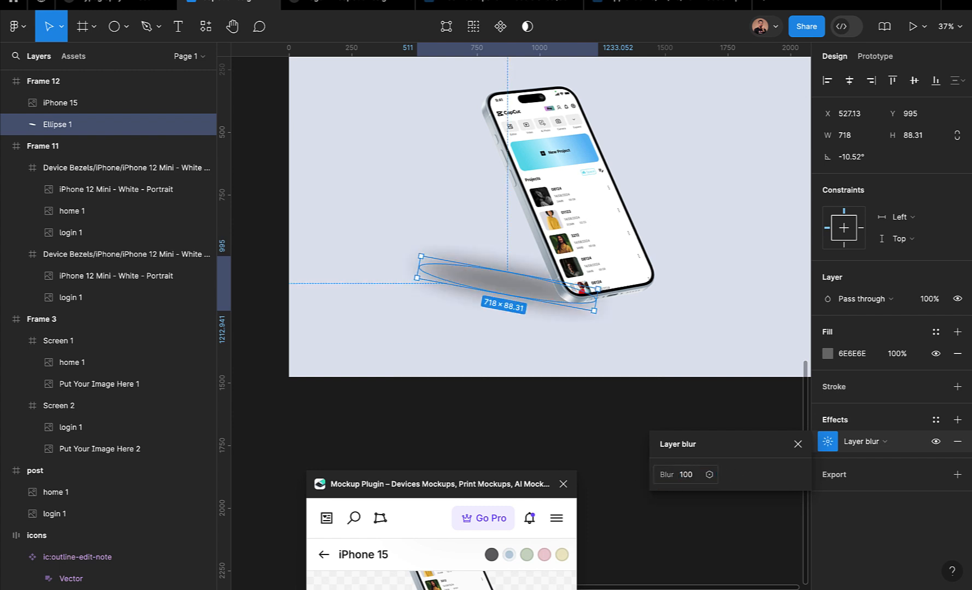
click(798, 445)
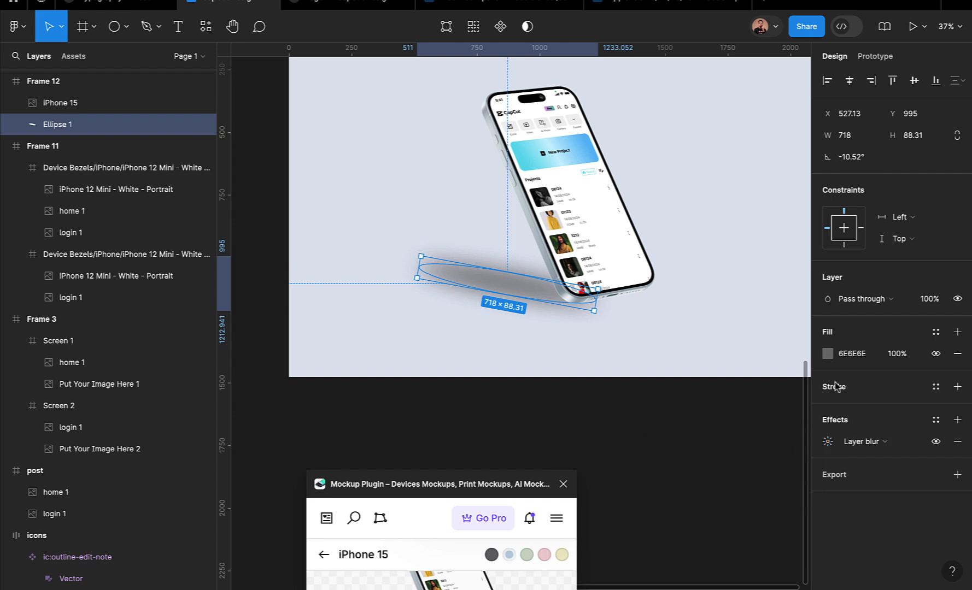
click(829, 354)
drag(650, 338, 645, 315)
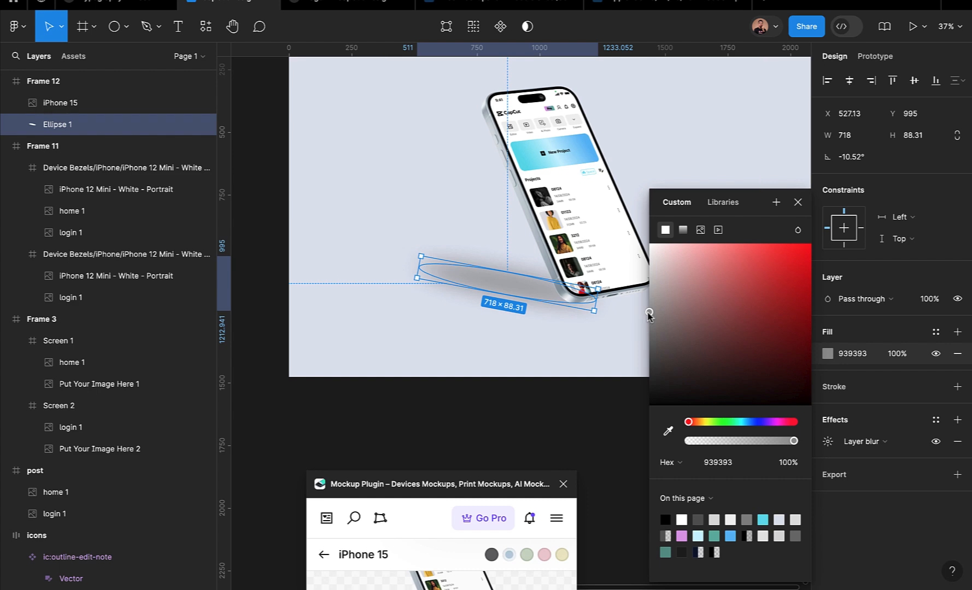
- Try stronger layer blur values of 120 and 140 on the ellipse shadow
click(828, 441)
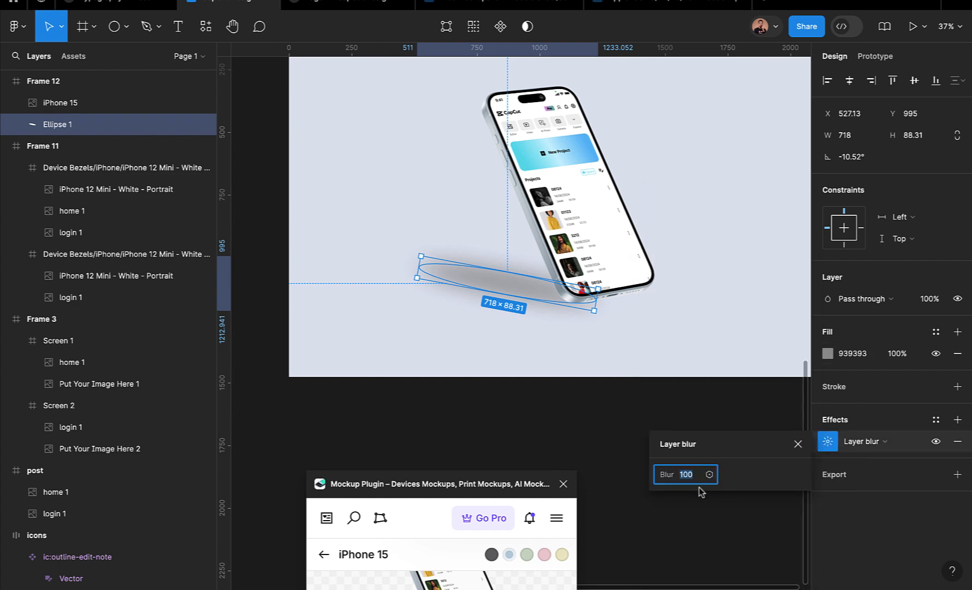
text(120)
key(Return)
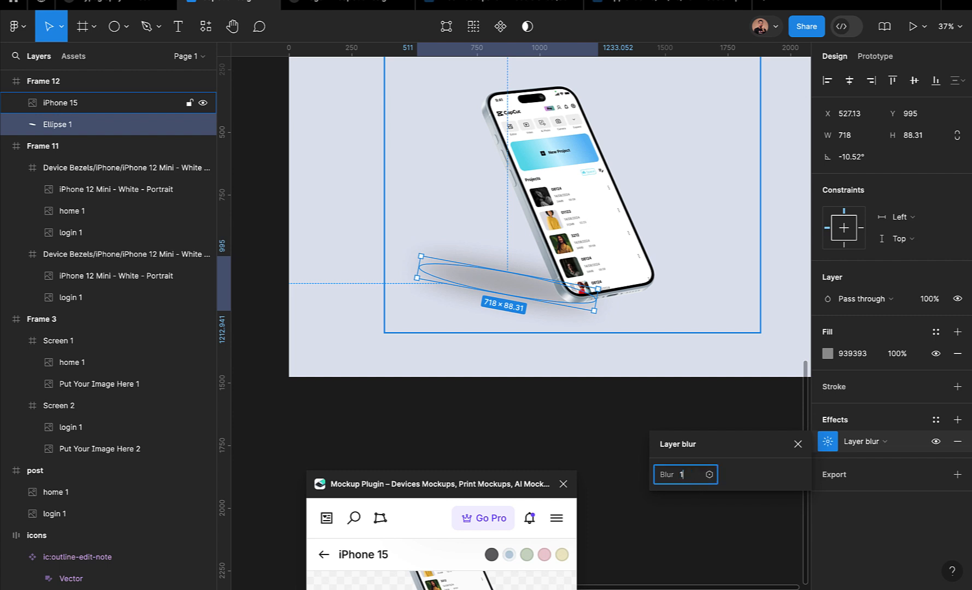
key(Return)
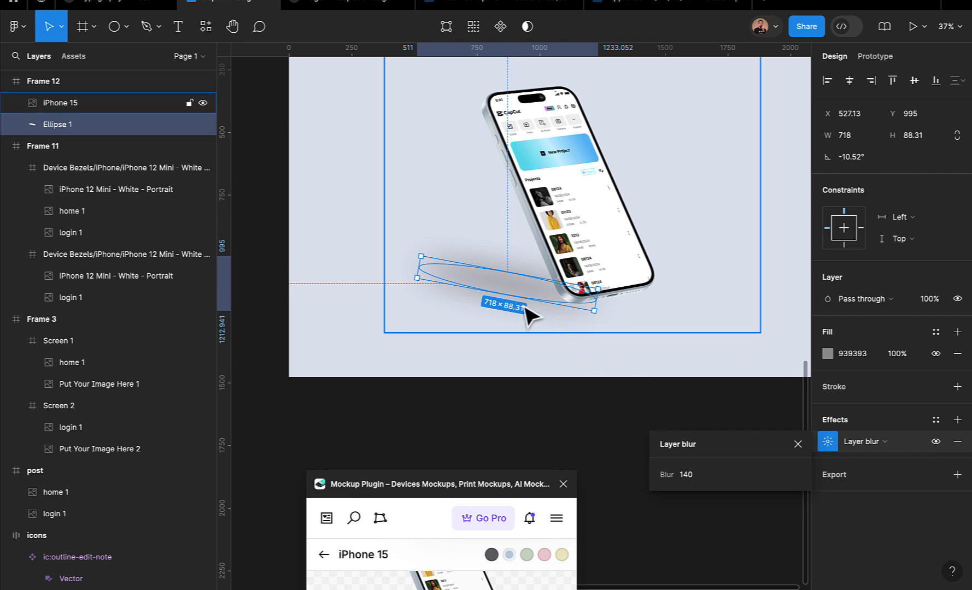
- Flatten the ellipse shadow to about 56 high and set its layer blur to 100
drag(508, 270, 509, 280)
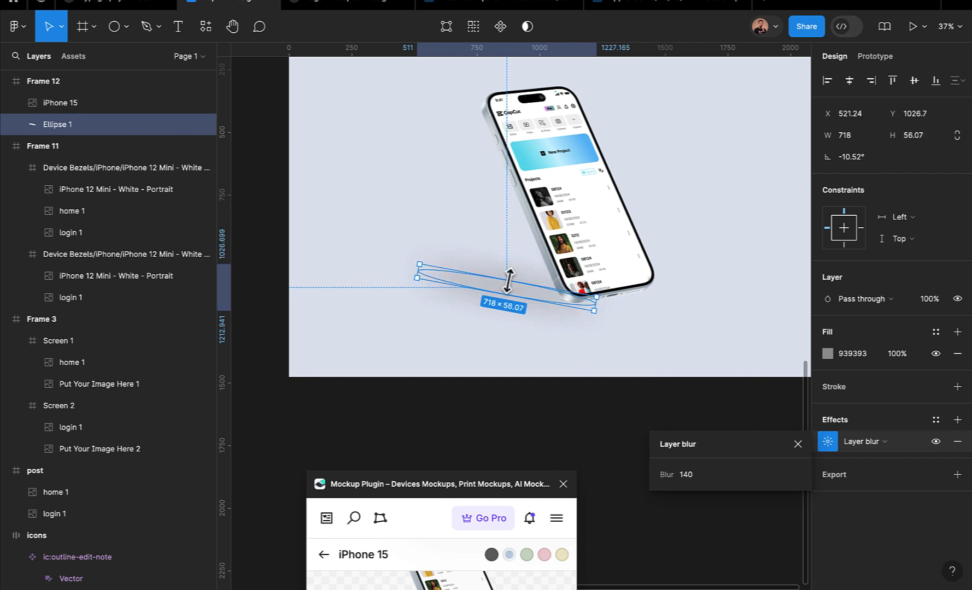
click(694, 475)
text(100)
key(Return)
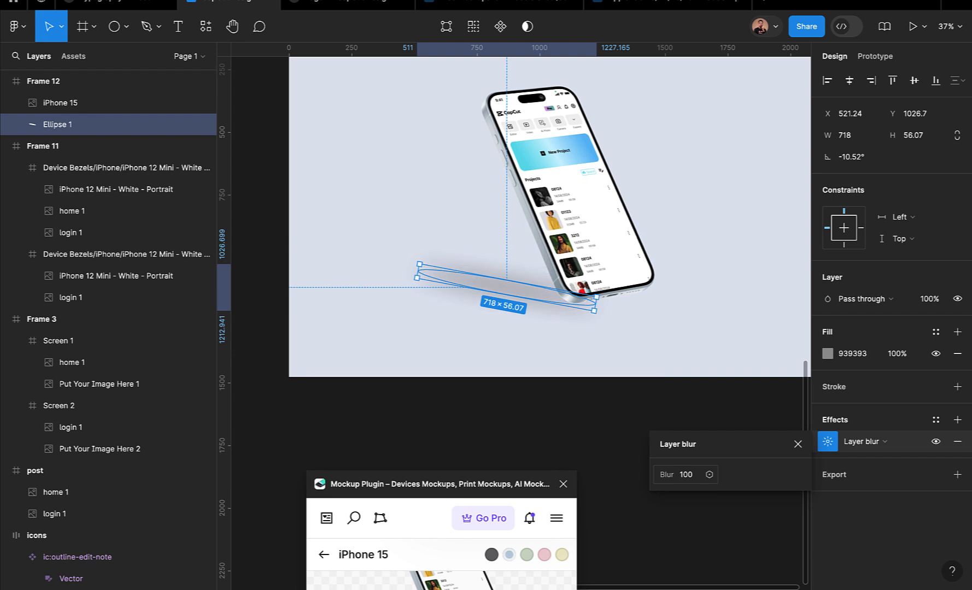
click(644, 440)
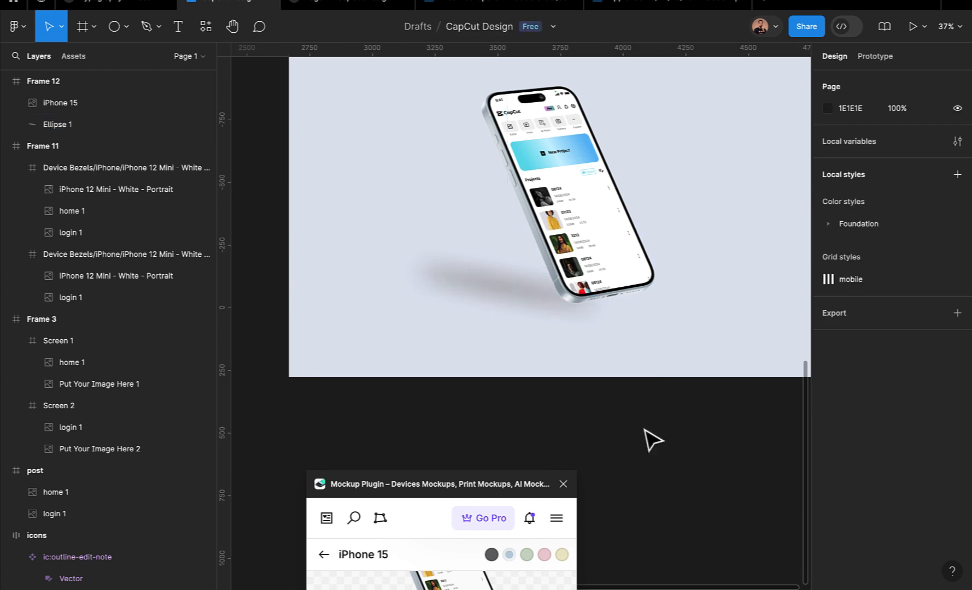
scroll(620, 435, down, 5)
scroll(621, 435, up, 2)
scroll(620, 436, down, 1)
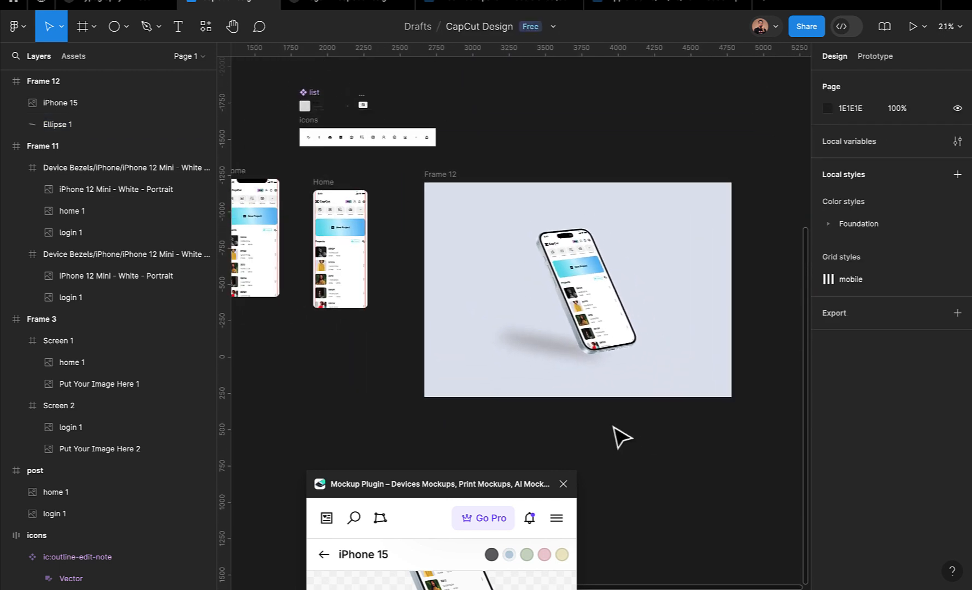
- Shorten and flatten the ellipse shadow behind the iPhone 15 to about 530 × 44
scroll(556, 356, up, 2)
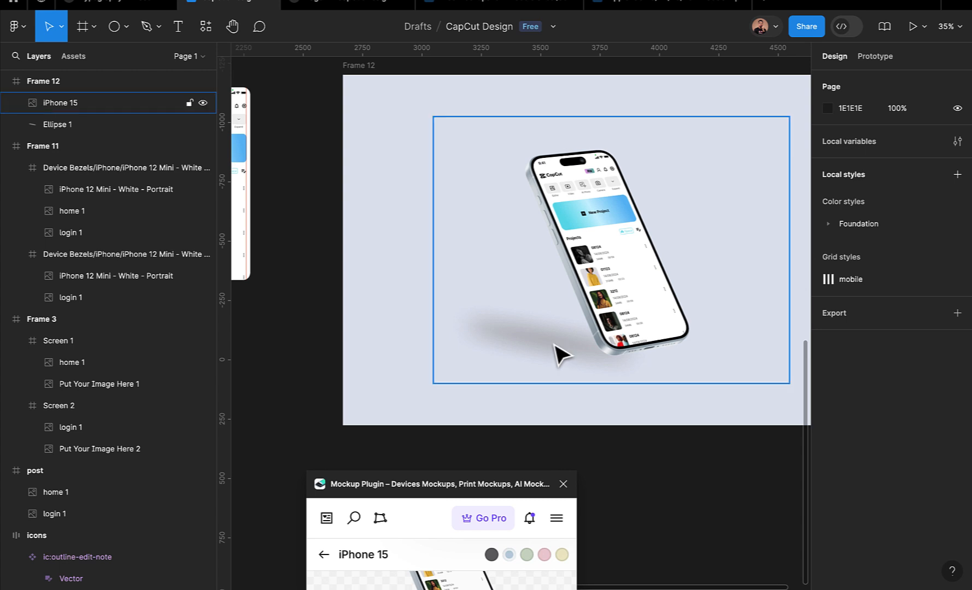
double_click(556, 356)
click(95, 127)
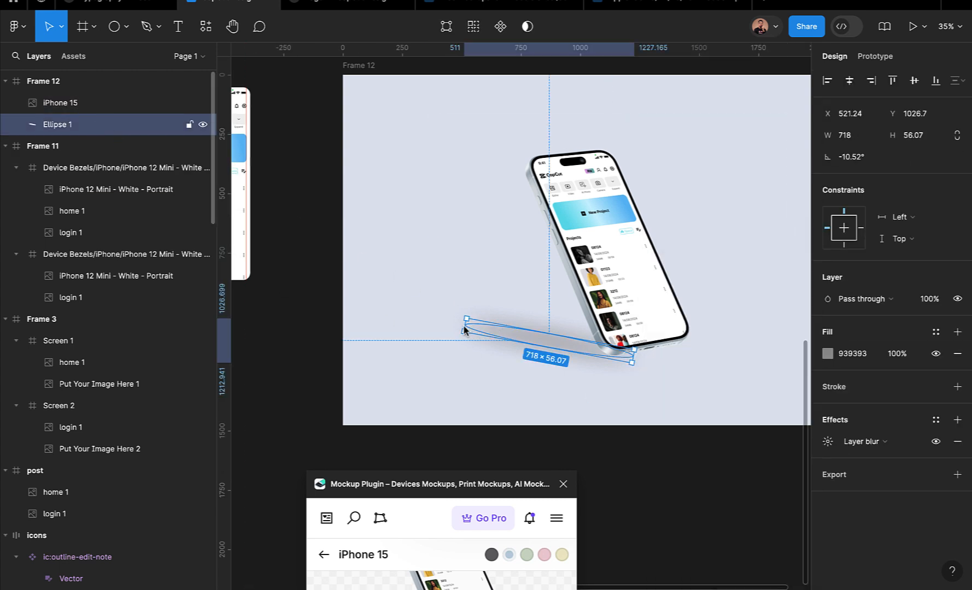
scroll(467, 328, up, 3)
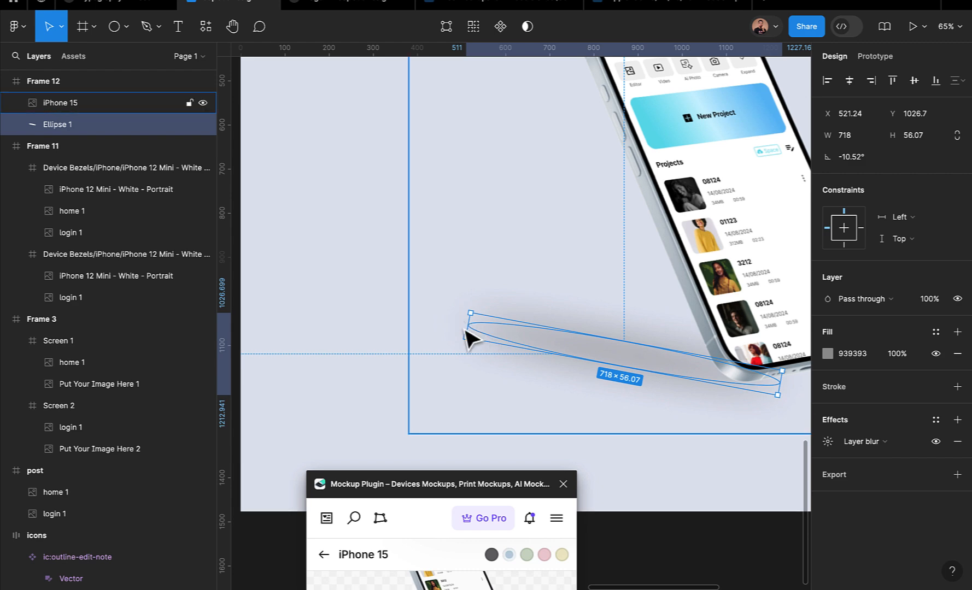
drag(467, 328, 549, 340)
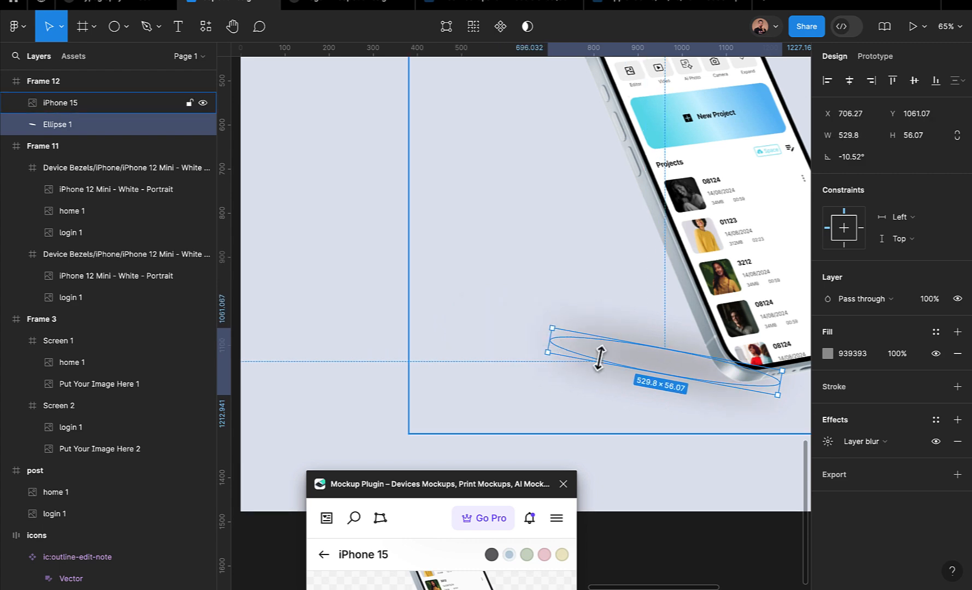
drag(666, 348, 666, 354)
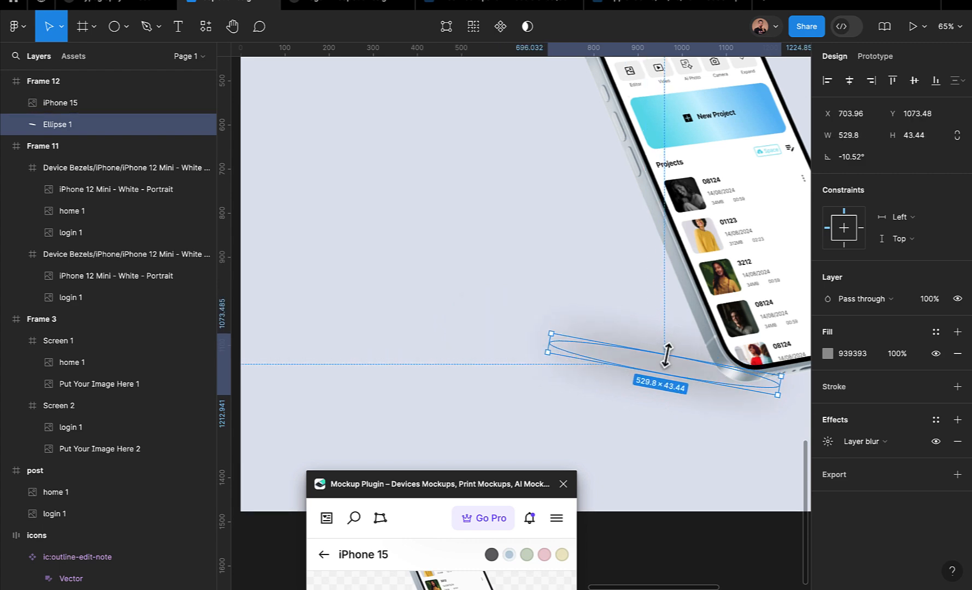
scroll(643, 451, down, 5)
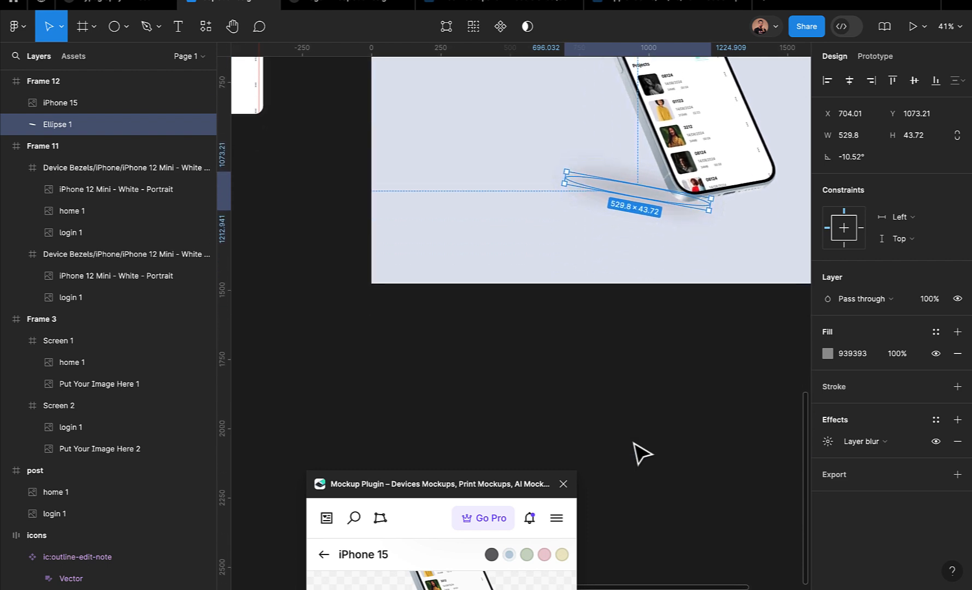
click(640, 493)
scroll(639, 494, down, 3)
scroll(640, 495, down, 4)
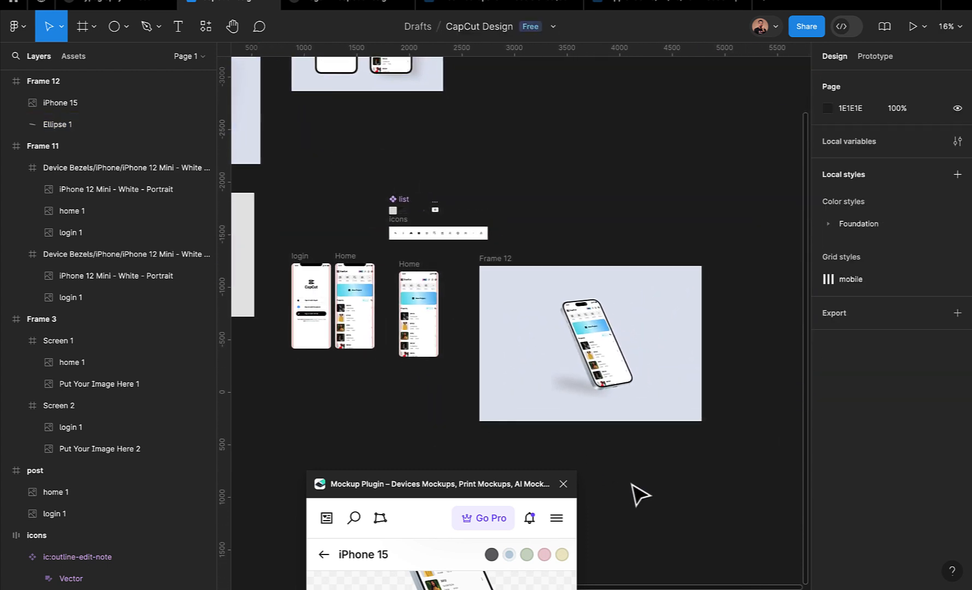
scroll(601, 456, down, 1)
scroll(601, 457, up, 4)
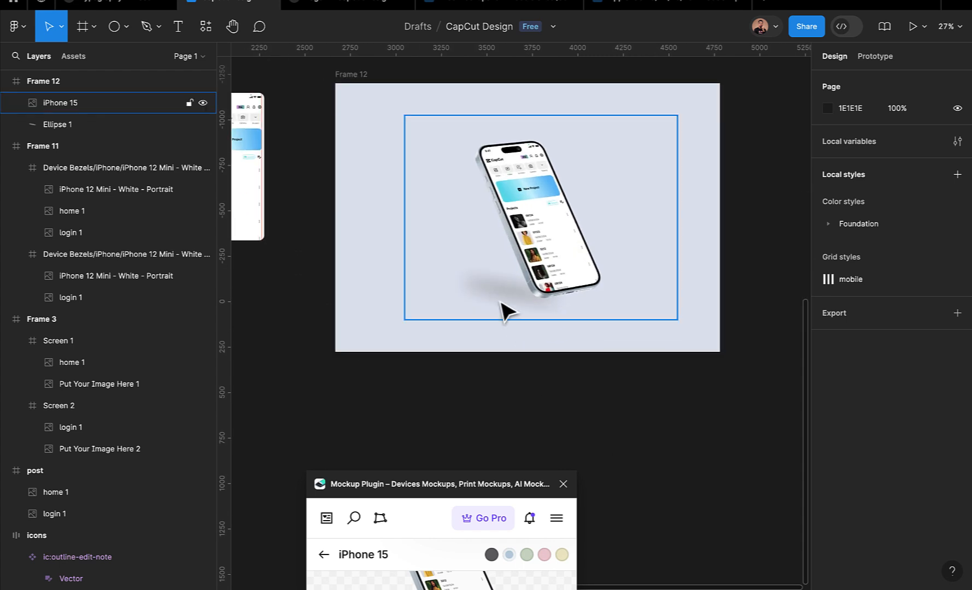
- Rotate the ellipse shadow to about -1.24° and shorten it to about 333 wide
click(71, 124)
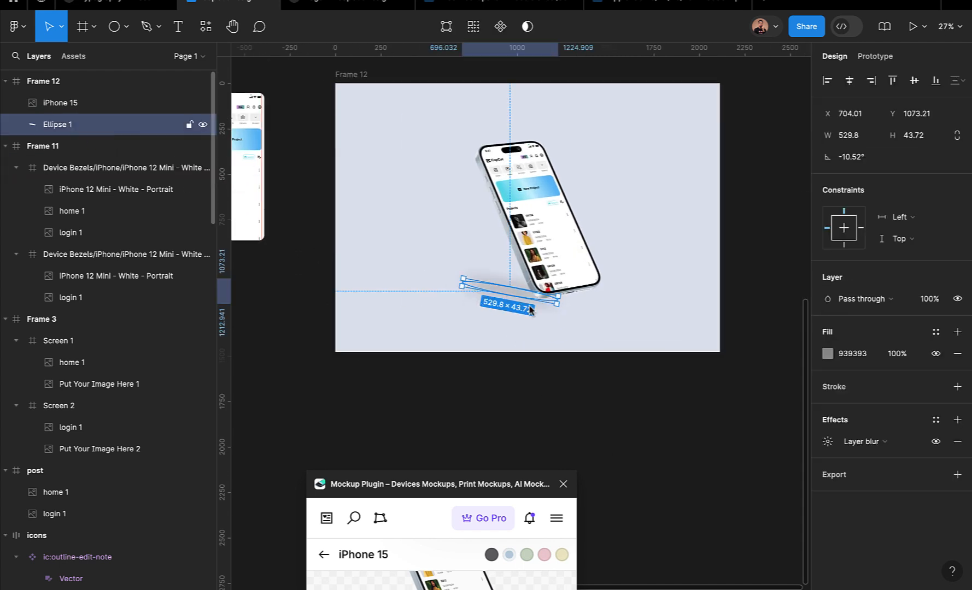
scroll(534, 340, up, 5)
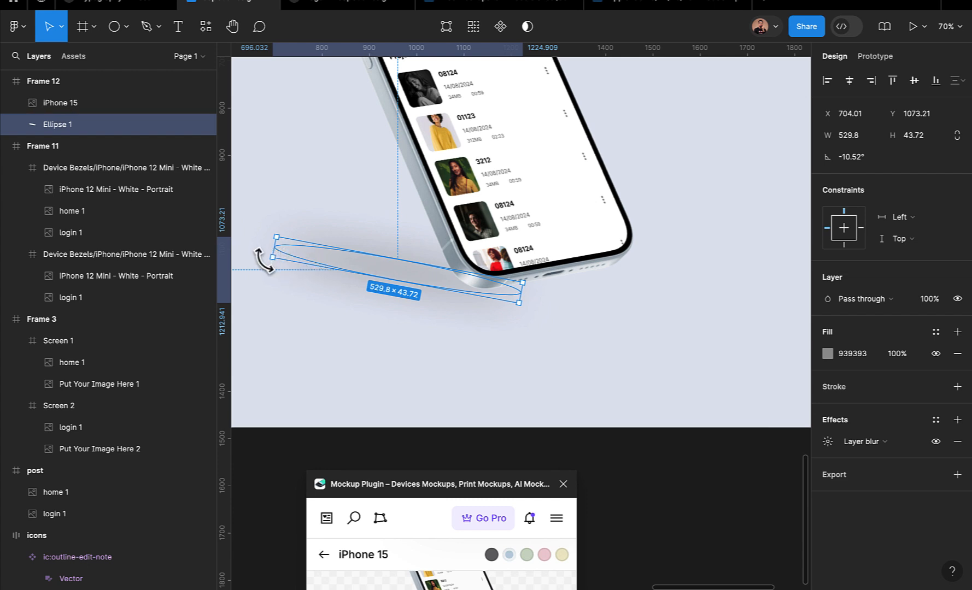
drag(264, 261, 293, 278)
drag(522, 272, 460, 273)
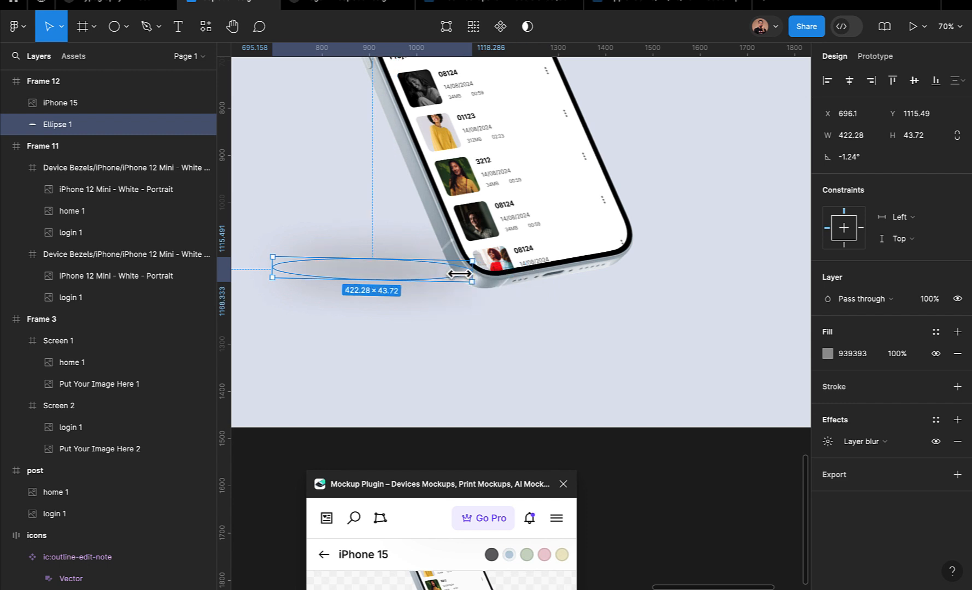
click(378, 283)
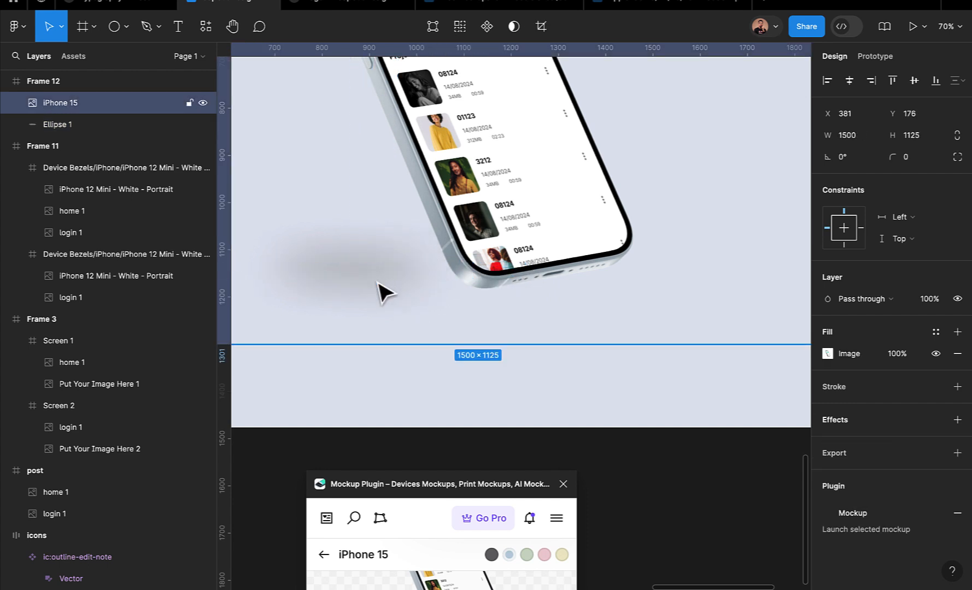
- Resize the ellipse shadow to about 281 × 51 and move it below the phone's lower corner, at about X 959, Y 1256
click(57, 124)
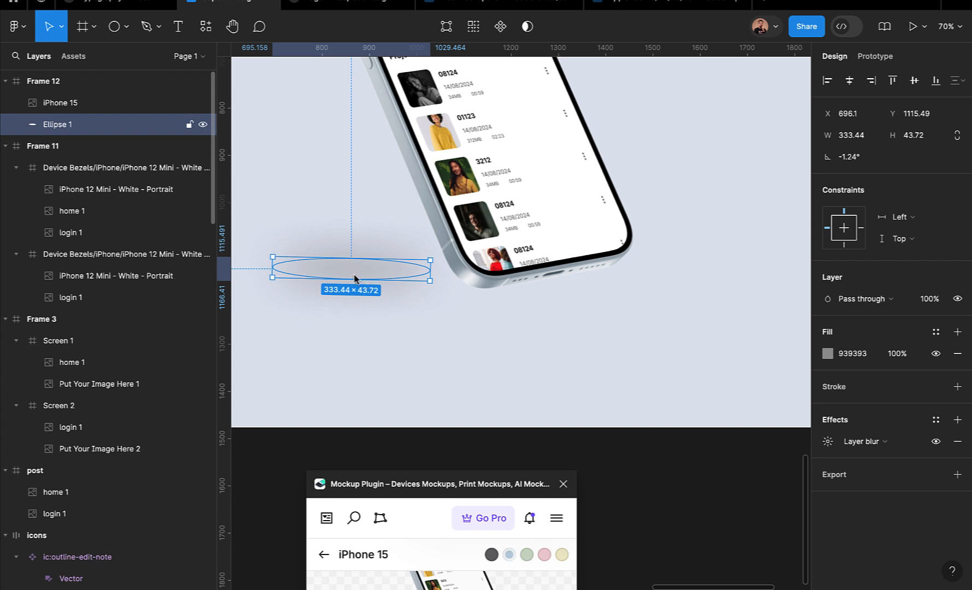
scroll(334, 255, up, 5)
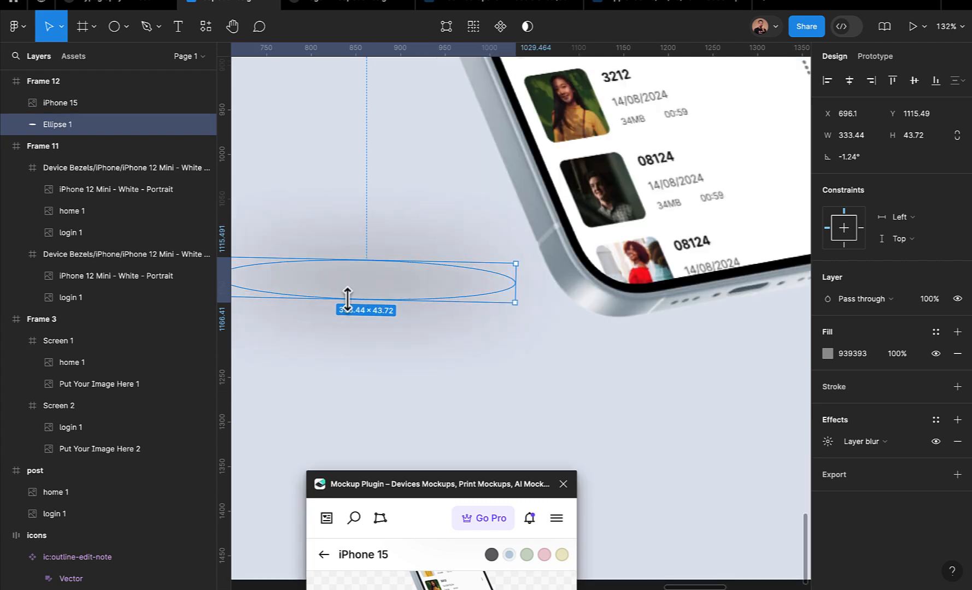
drag(347, 298, 402, 327)
scroll(347, 315, down, 7)
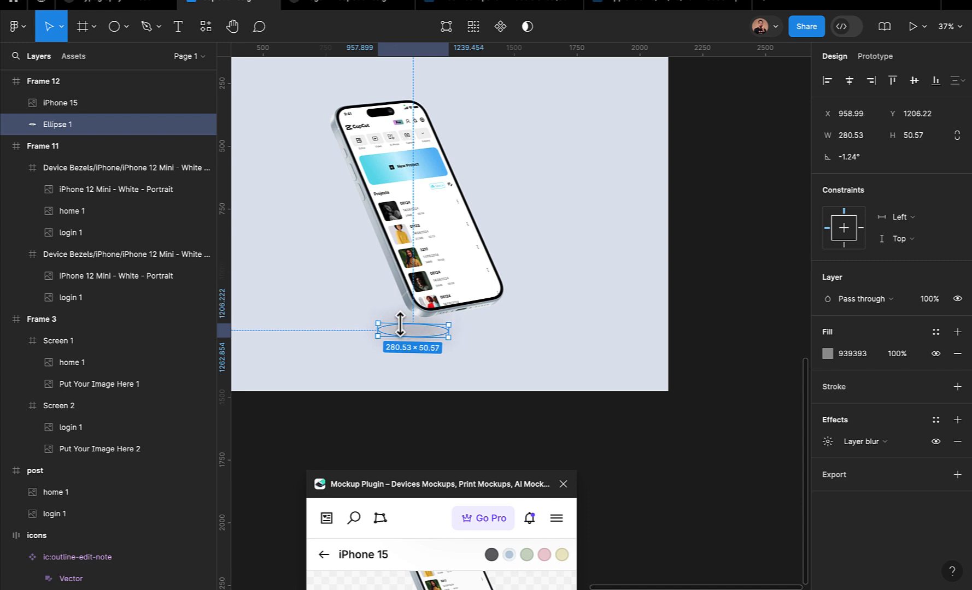
key(shift+Down)
key(shift+Down)
key(shift+Down)
key(shift+Down)
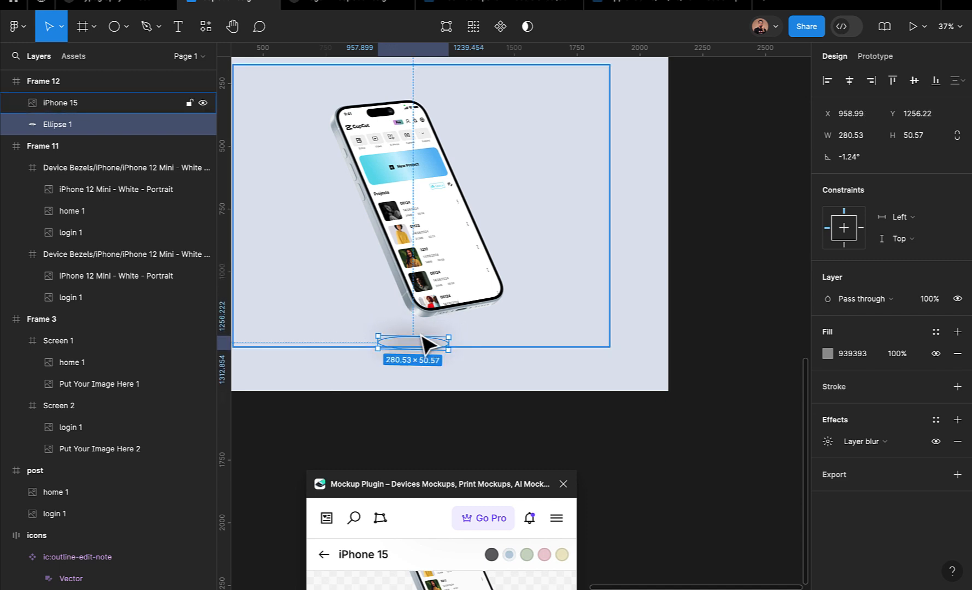
click(577, 457)
scroll(577, 458, down, 1)
scroll(577, 458, down, 5)
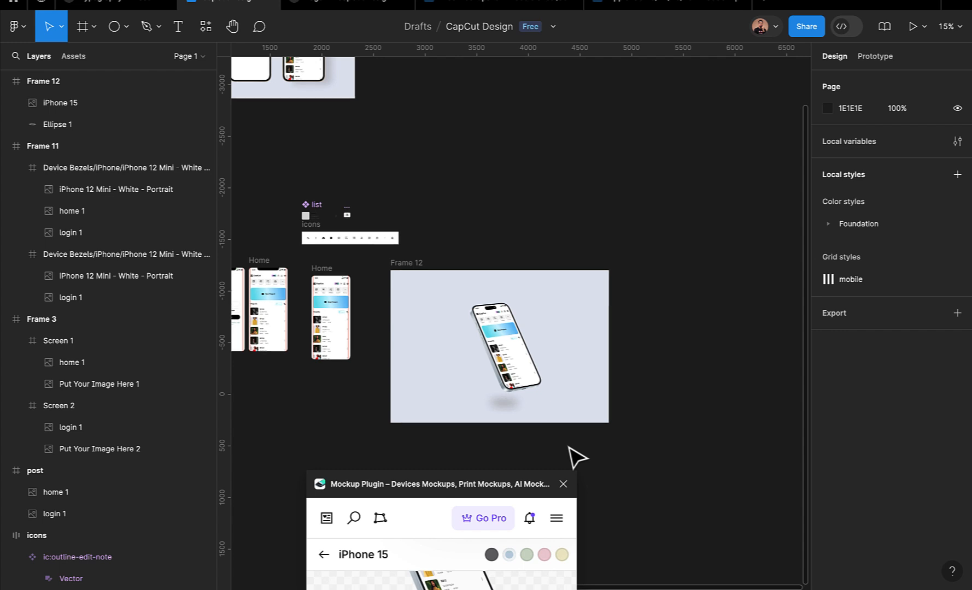
- Shift the iPhone 15 and its ellipse shadow together toward the left side of Frame 12
scroll(569, 447, up, 1)
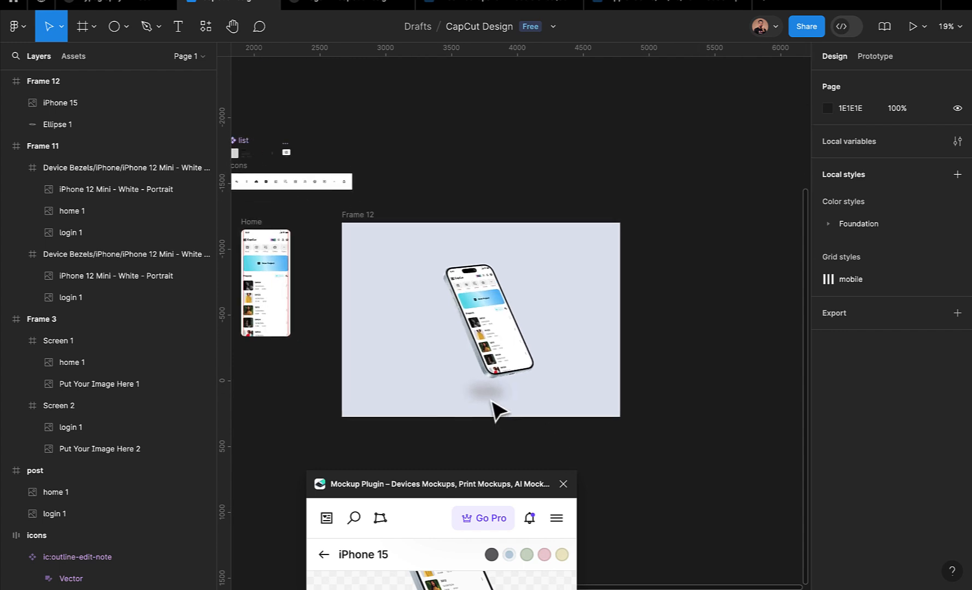
click(509, 363)
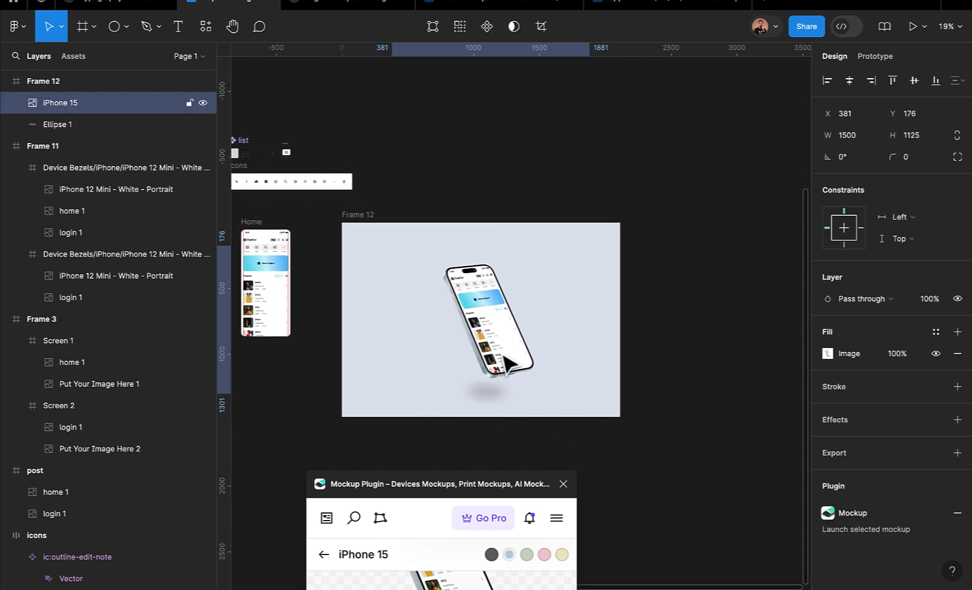
shift+click(65, 124)
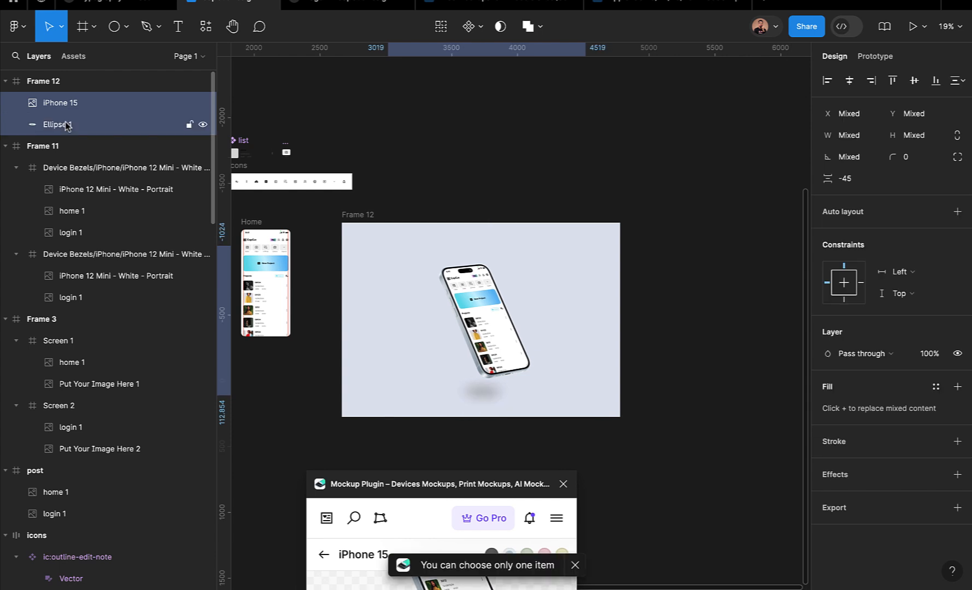
drag(489, 327, 442, 325)
click(723, 352)
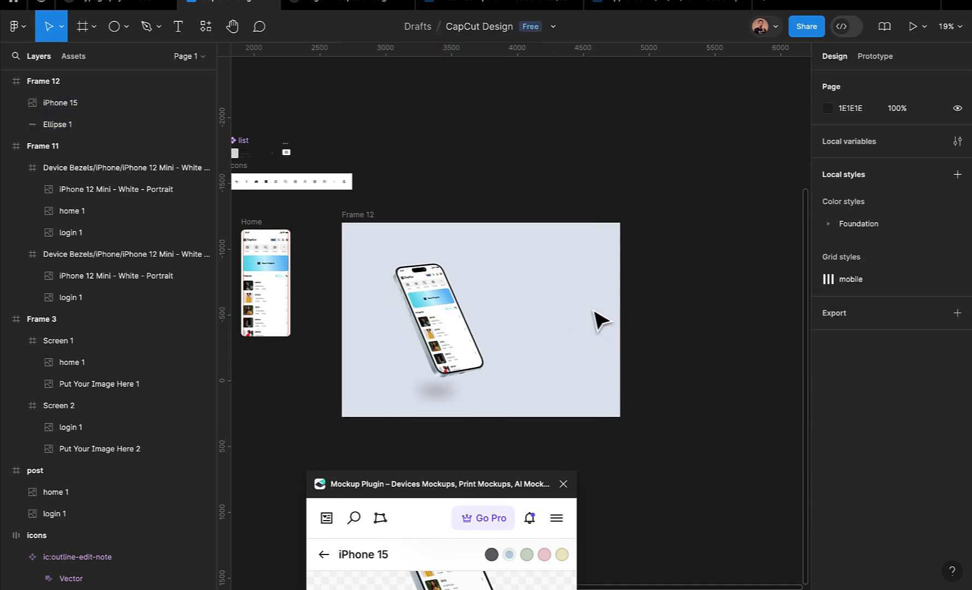
- Move the Mockup Plugin window clear of the mockup, just below Frame 12
scroll(664, 398, left, 2)
scroll(664, 397, up, 4)
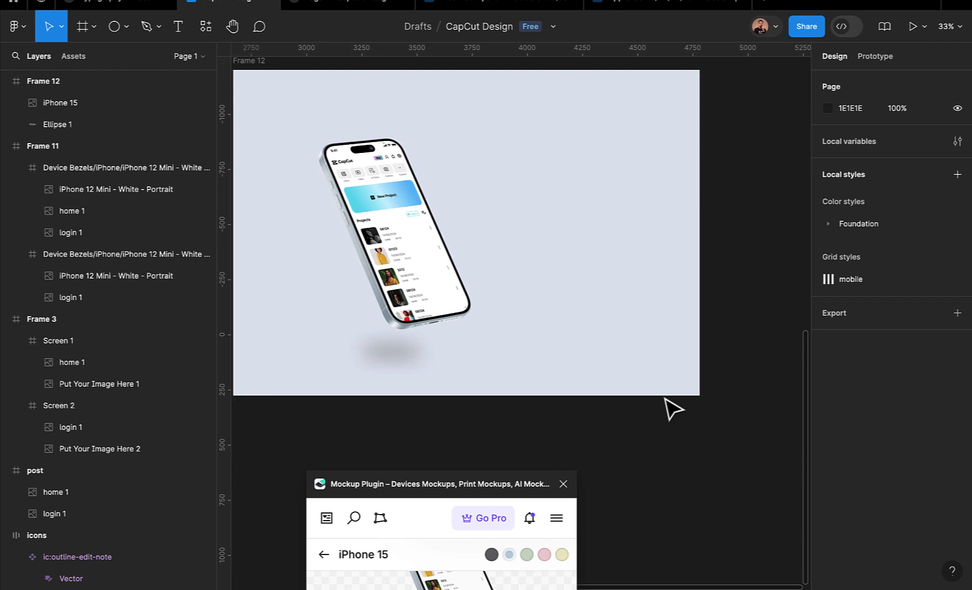
scroll(674, 409, down, 4)
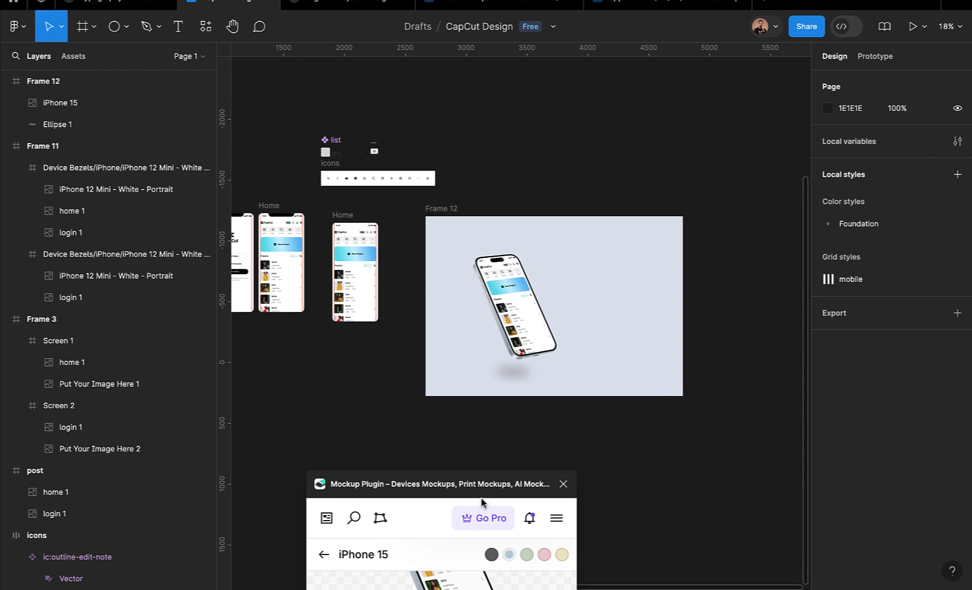
drag(479, 494, 626, 234)
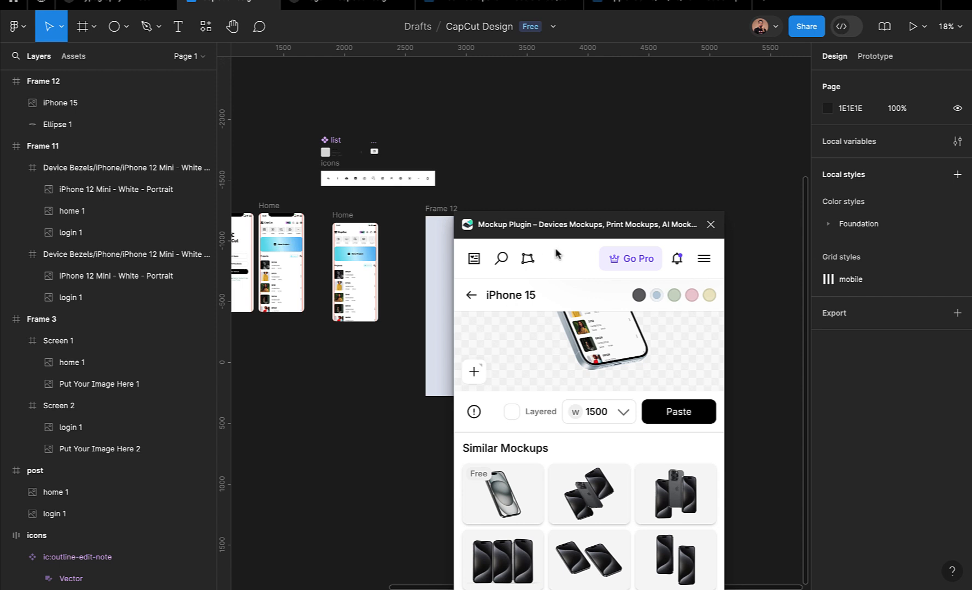
drag(552, 234, 557, 437)
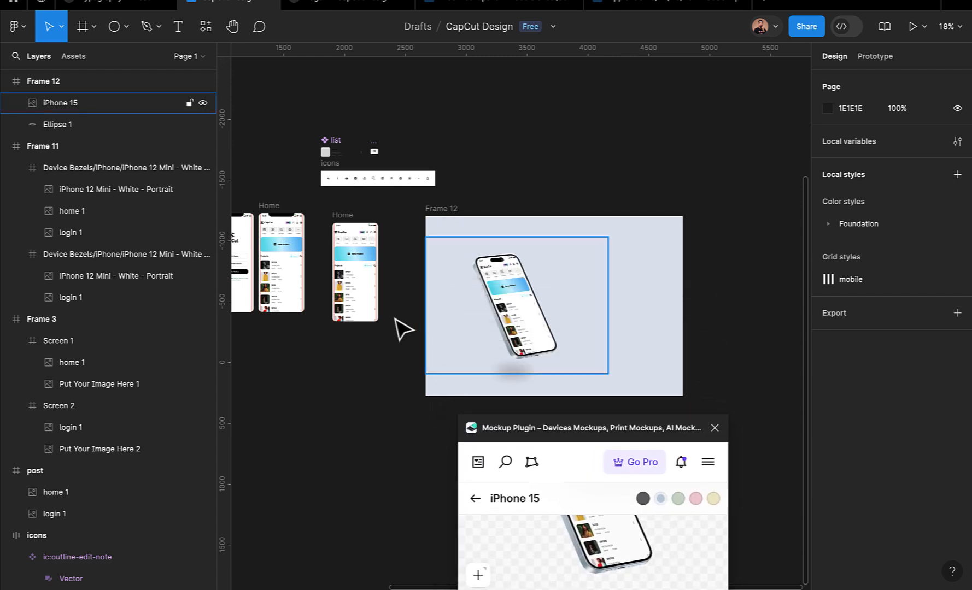
- Review the post and Frame 3 mockups alongside the iPhone 15 mockup in Frame 12
scroll(402, 327, left, 10)
scroll(401, 328, left, 4)
ctrl+scroll(558, 245, up, 8)
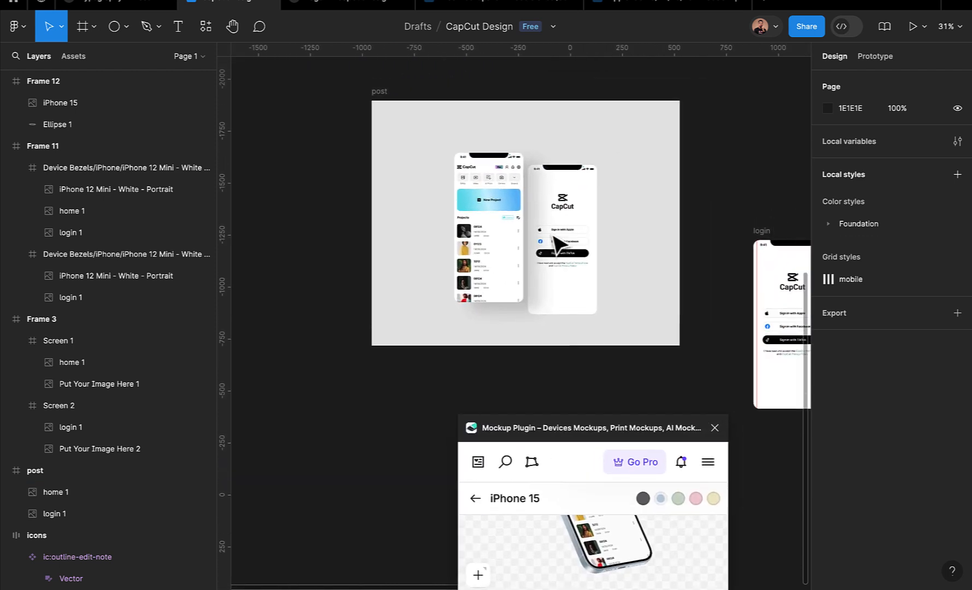
ctrl+scroll(495, 225, down, 8)
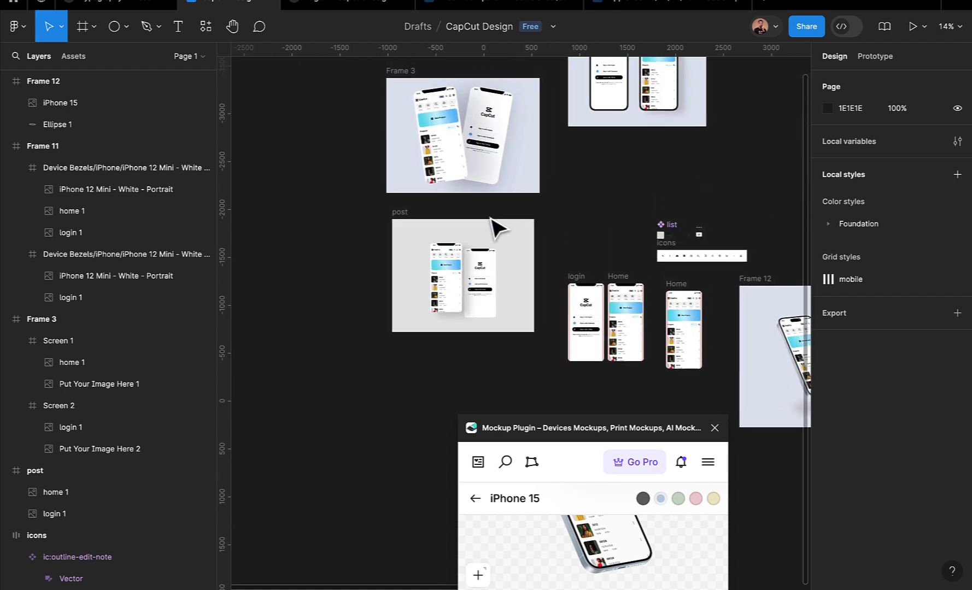
ctrl+scroll(496, 237, down, 4)
scroll(496, 238, down, 5)
scroll(497, 238, right, 4)
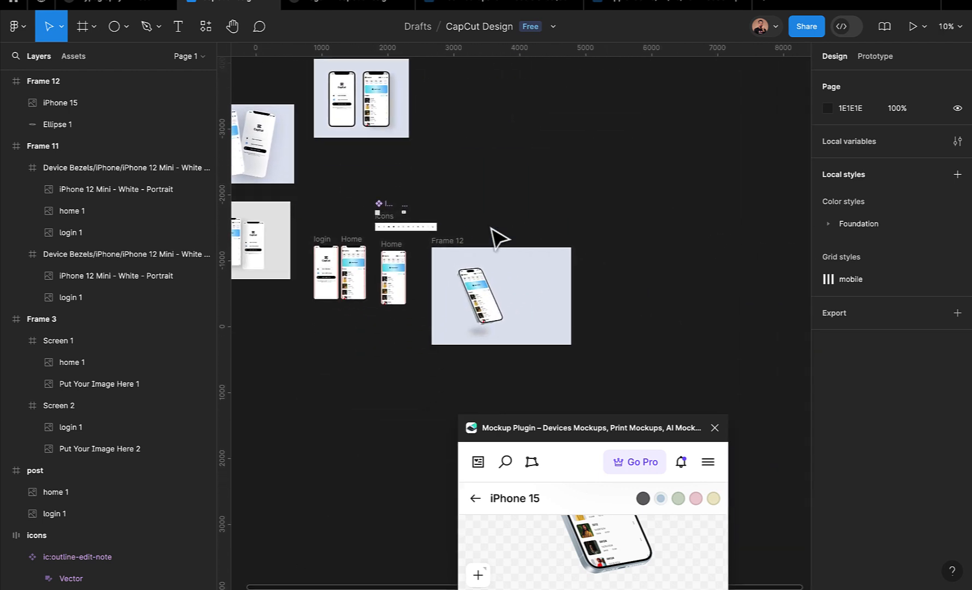
ctrl+scroll(457, 262, up, 6)
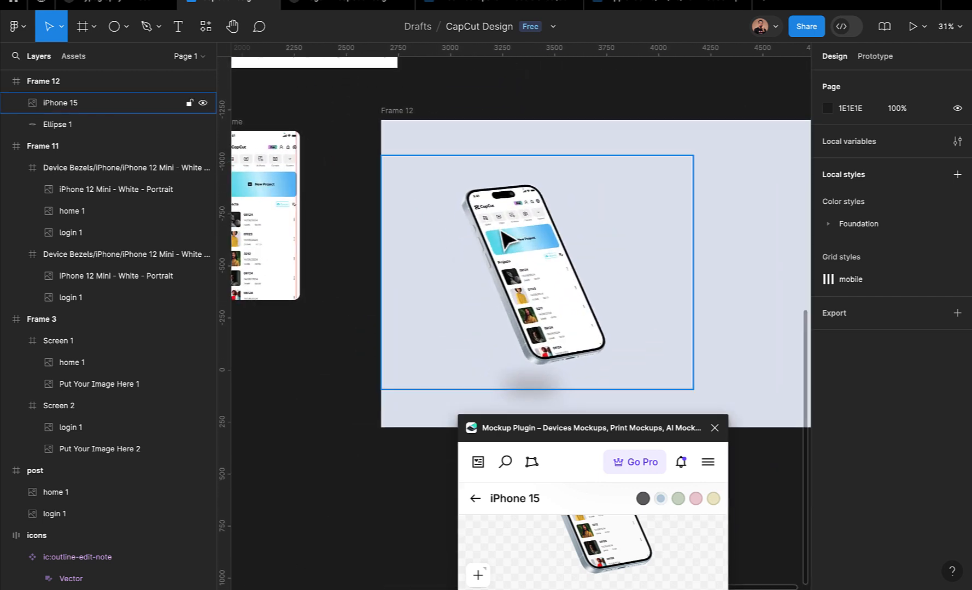
scroll(481, 246, down, 1)
scroll(481, 246, right, 1)
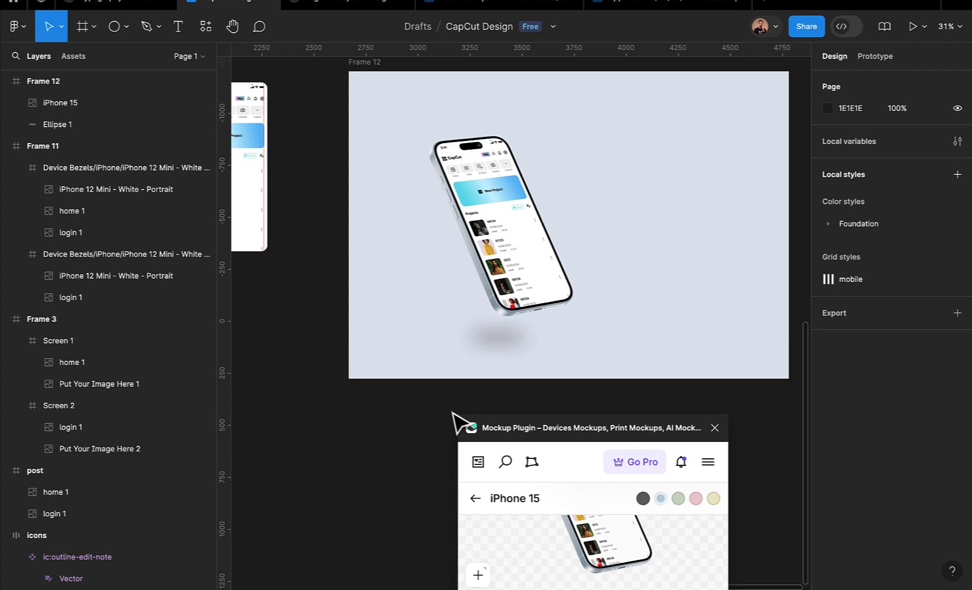
- Examine the original login and Home screens and compare them with the iPhone 15 presentation in Frame 12
scroll(462, 424, down, 5)
scroll(462, 424, left, 5)
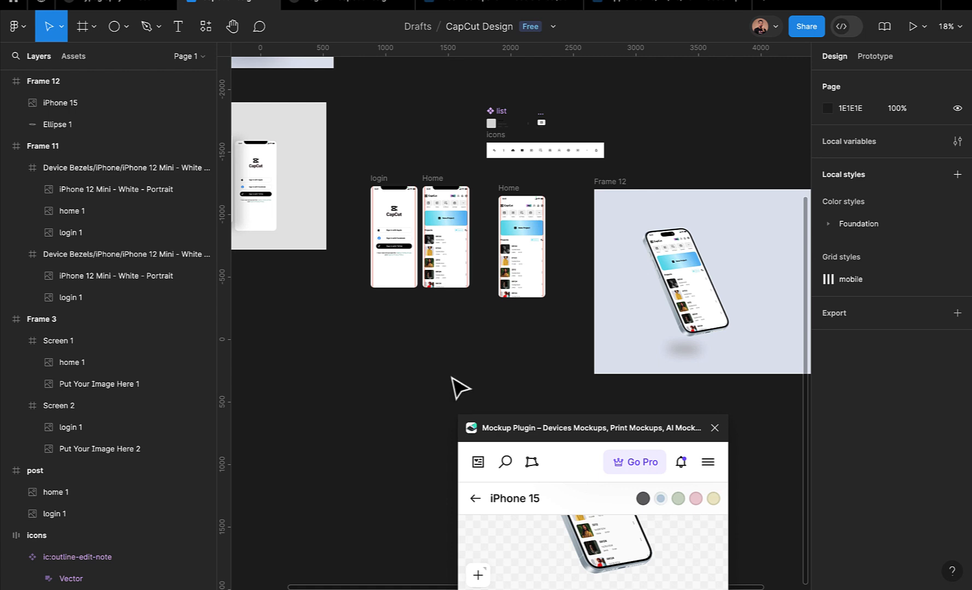
scroll(431, 246, up, 4)
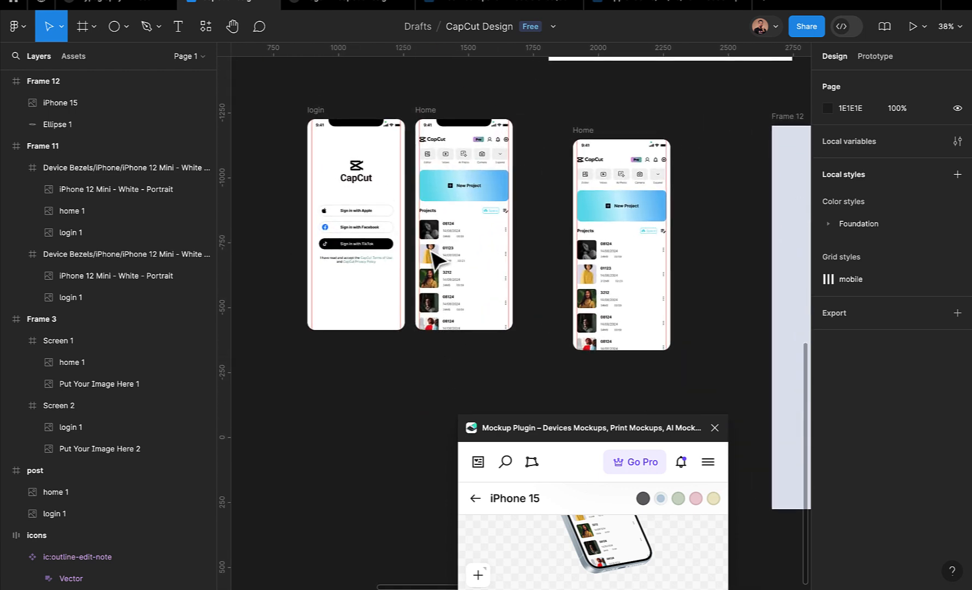
scroll(433, 255, down, 3)
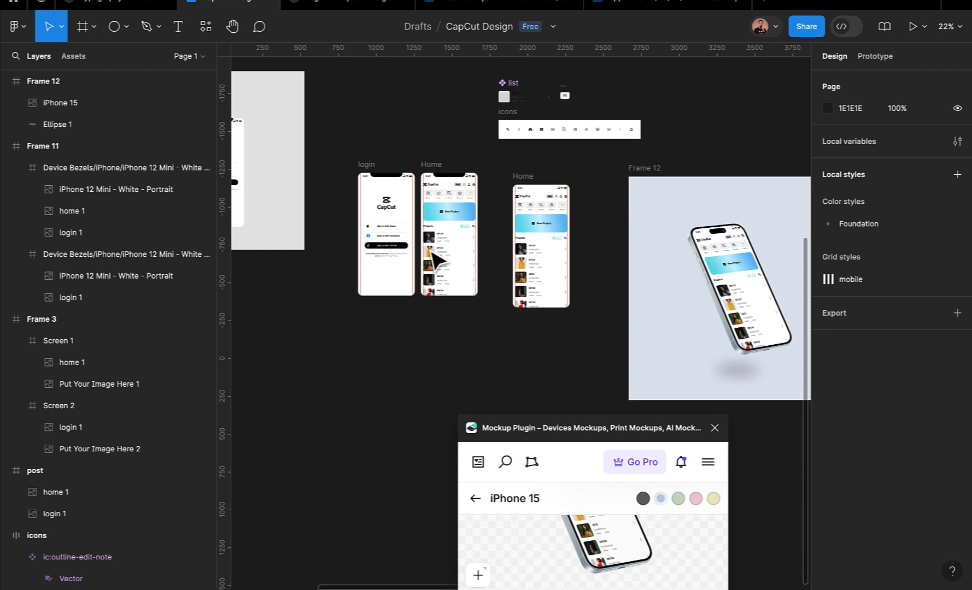
scroll(471, 285, right, 2)
scroll(471, 285, down, 1)
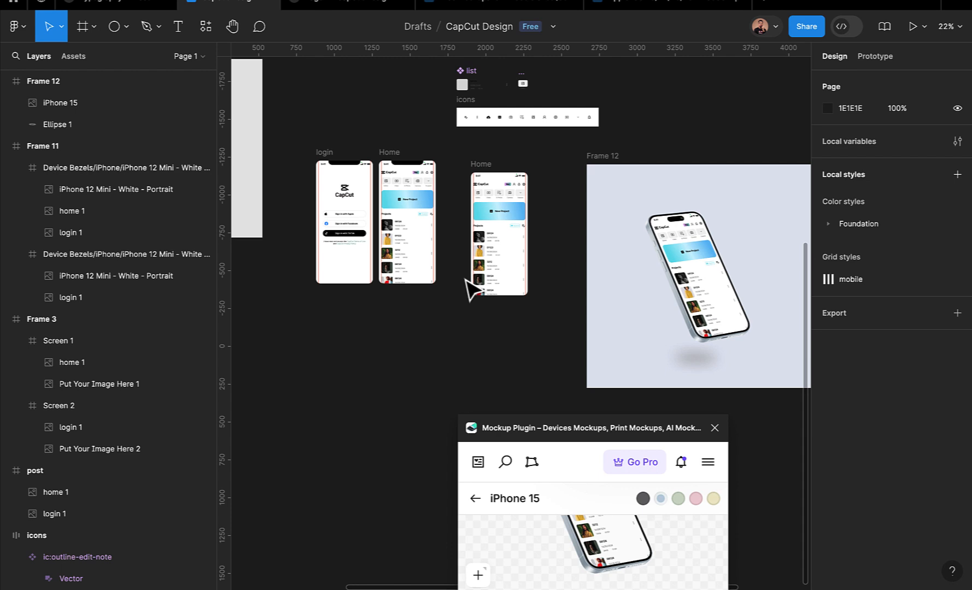
scroll(472, 288, right, 8)
scroll(473, 288, down, 2)
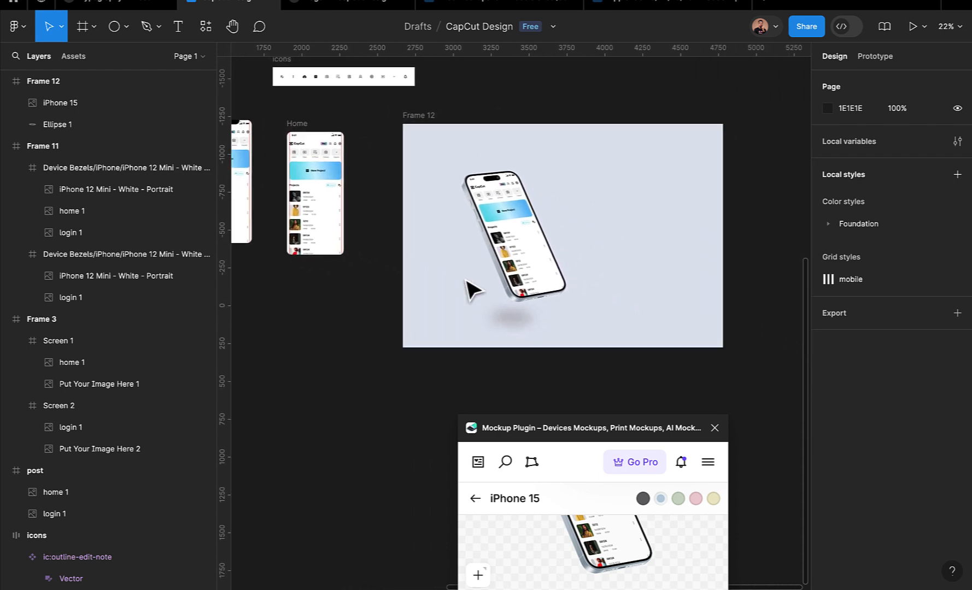